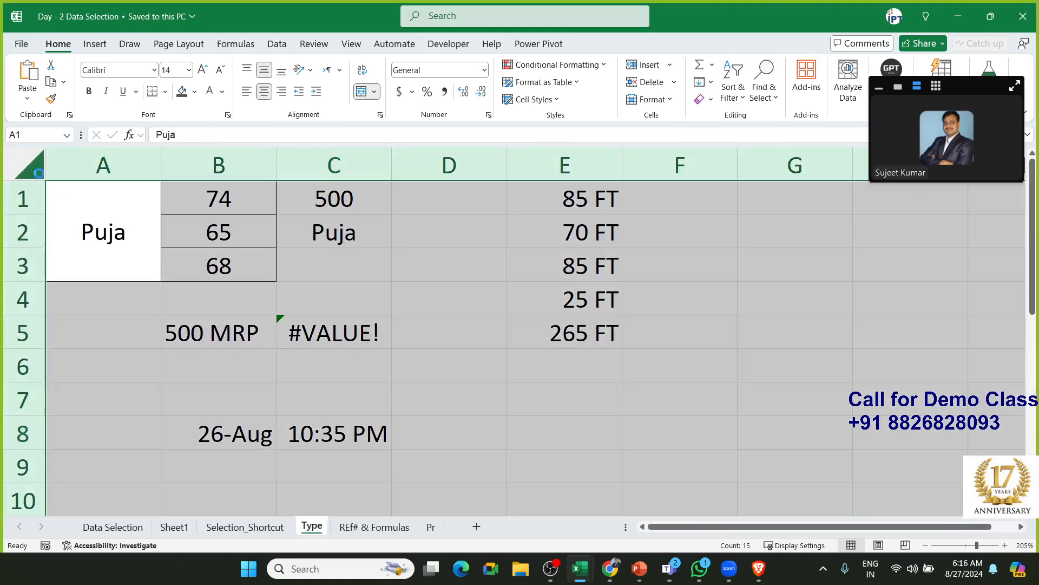
Clear the whole sheet and return to cell A1
{"action": "key", "text": "ctrl+minus"}
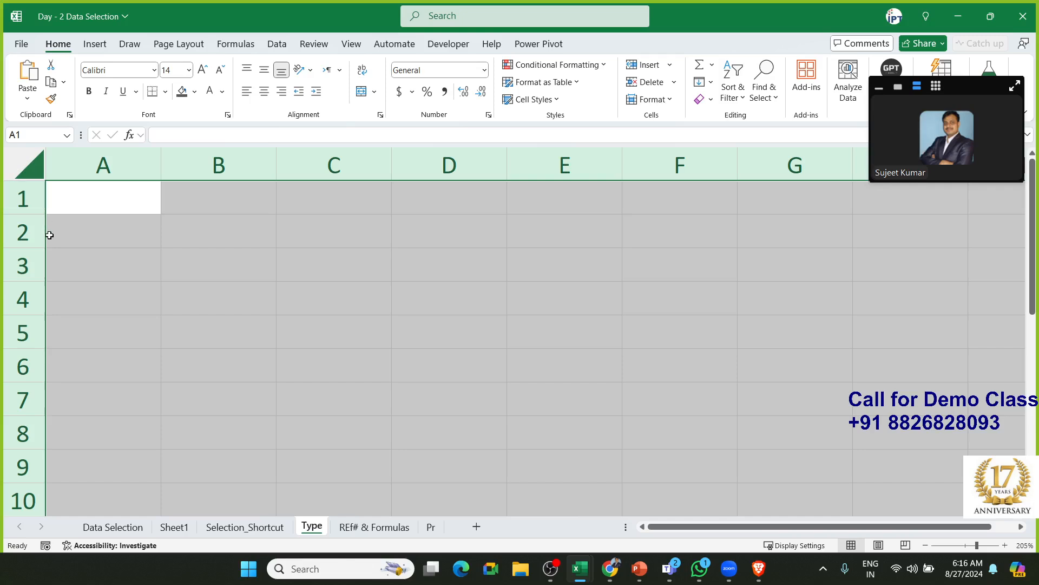
{"action": "left_click", "coordinate": [91, 211]}
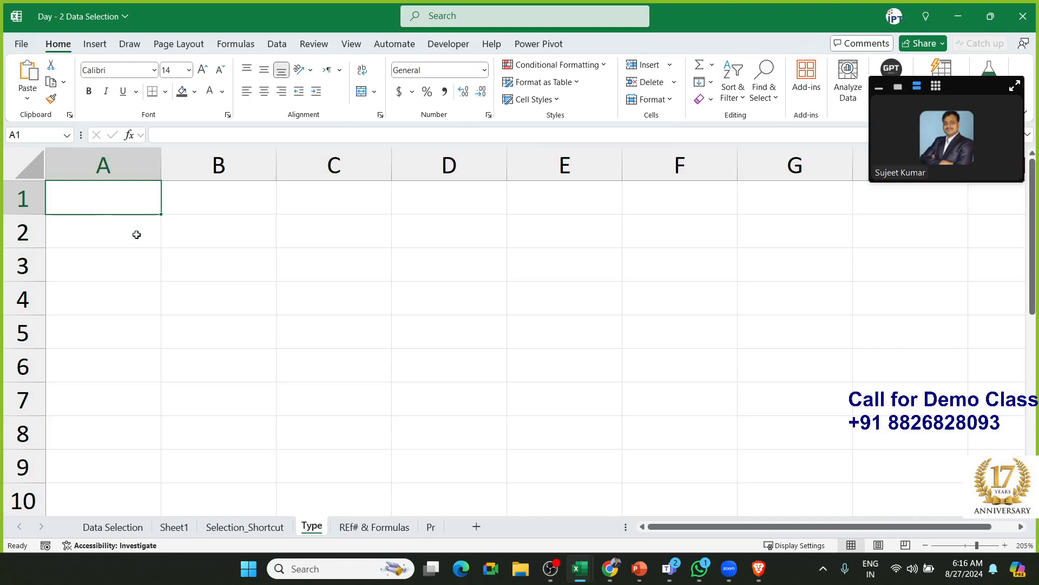
{"action": "left_click", "coordinate": [197, 236]}
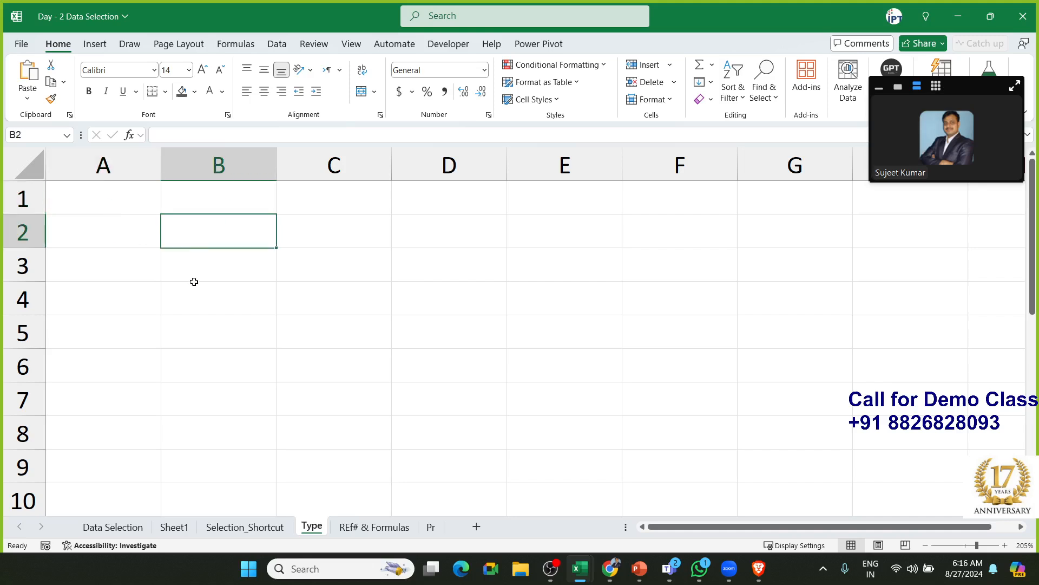
{"action": "left_click", "coordinate": [193, 284]}
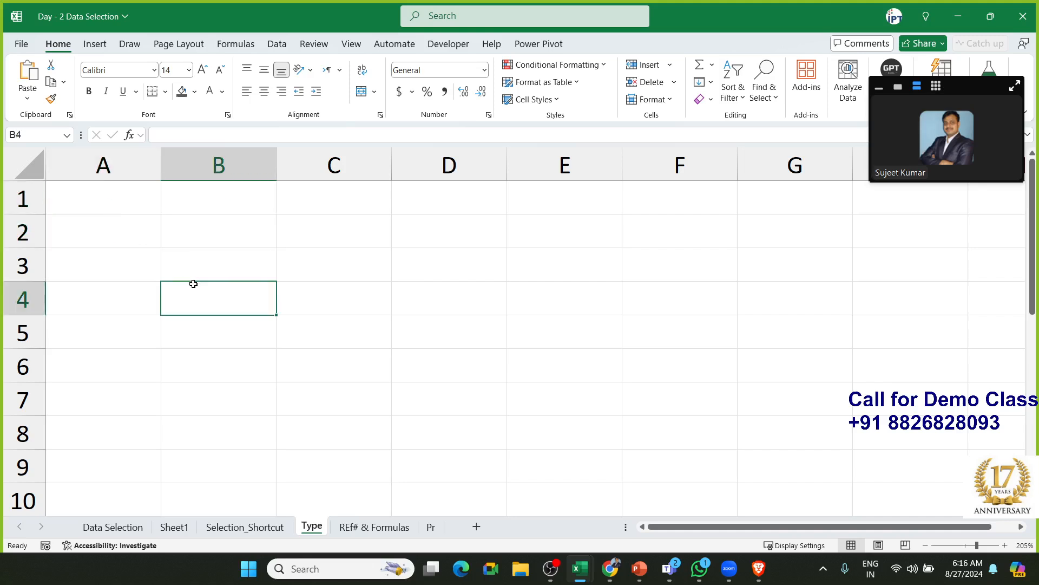
{"action": "left_click", "coordinate": [120, 206]}
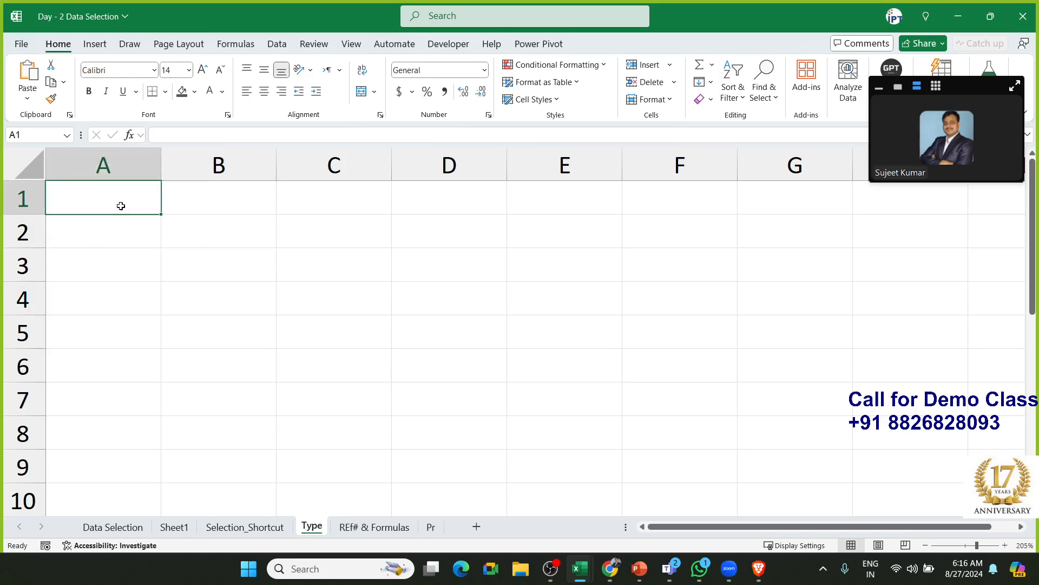
Enter a first name in A1 and stack 74, 65 and 52 as lines within B1
{"action": "type", "text": "Puja"}
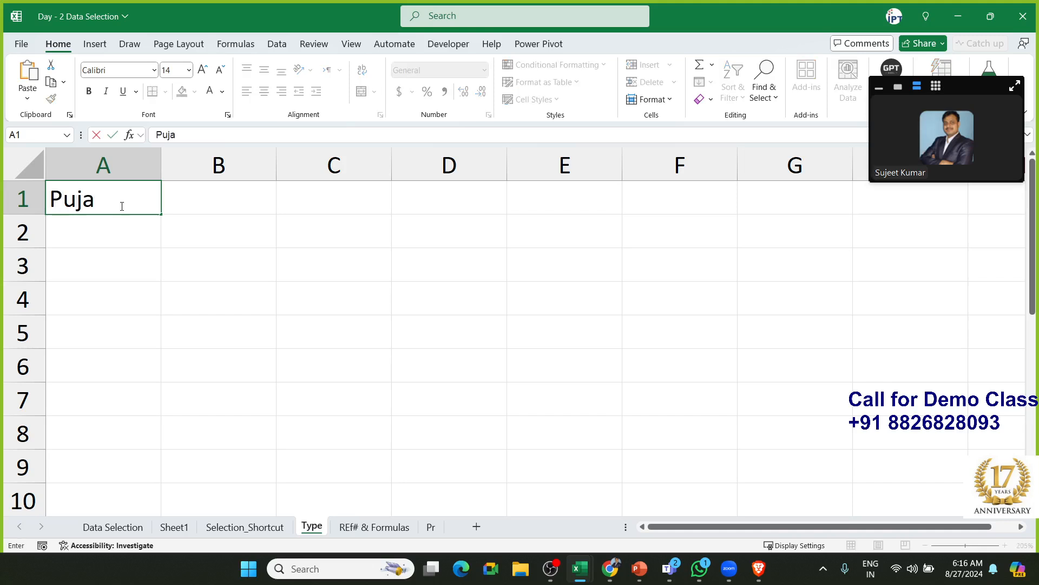
{"action": "key", "text": "Tab"}
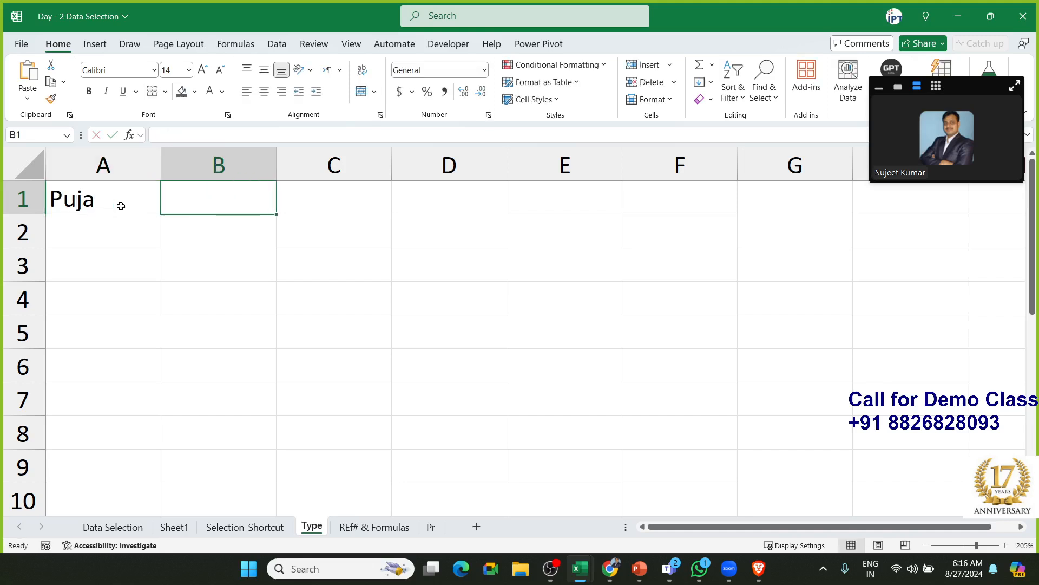
{"action": "type", "text": "74"}
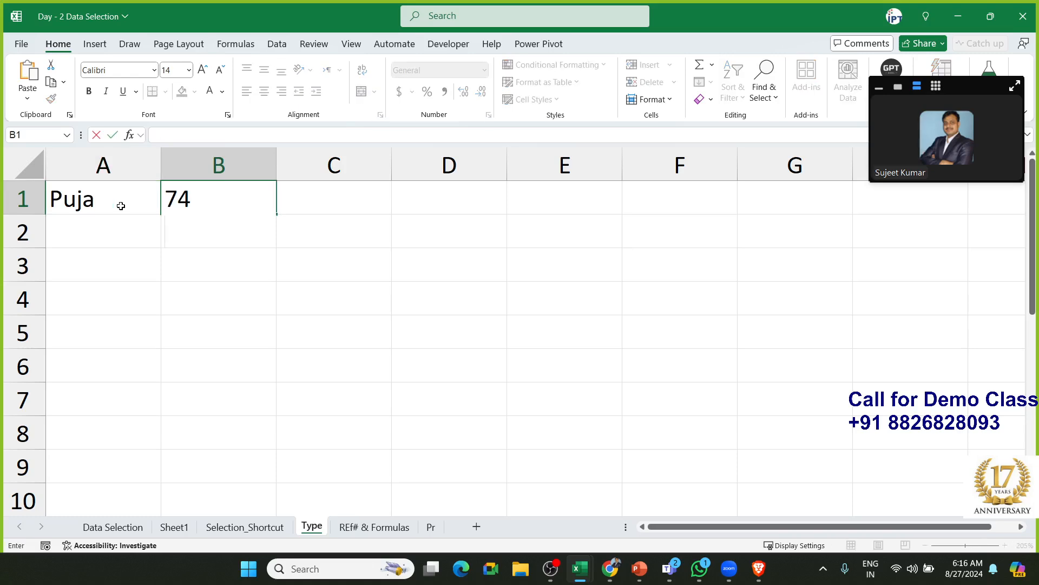
{"action": "type", "text": "65"}
{"action": "key", "text": "alt+Return"}
{"action": "type", "text": "52"}
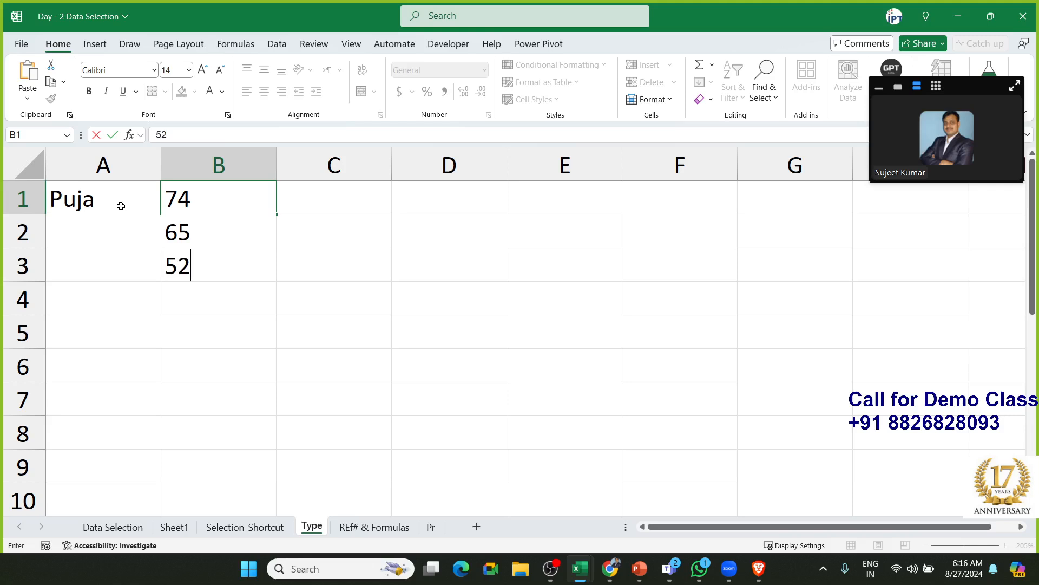
{"action": "key", "text": "Return"}
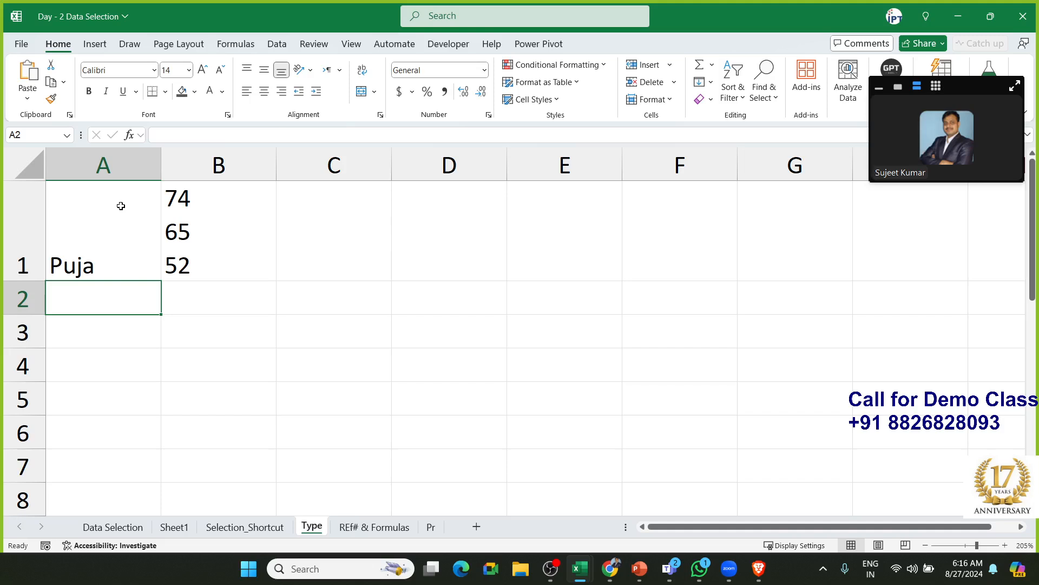
{"action": "key", "text": "Up"}
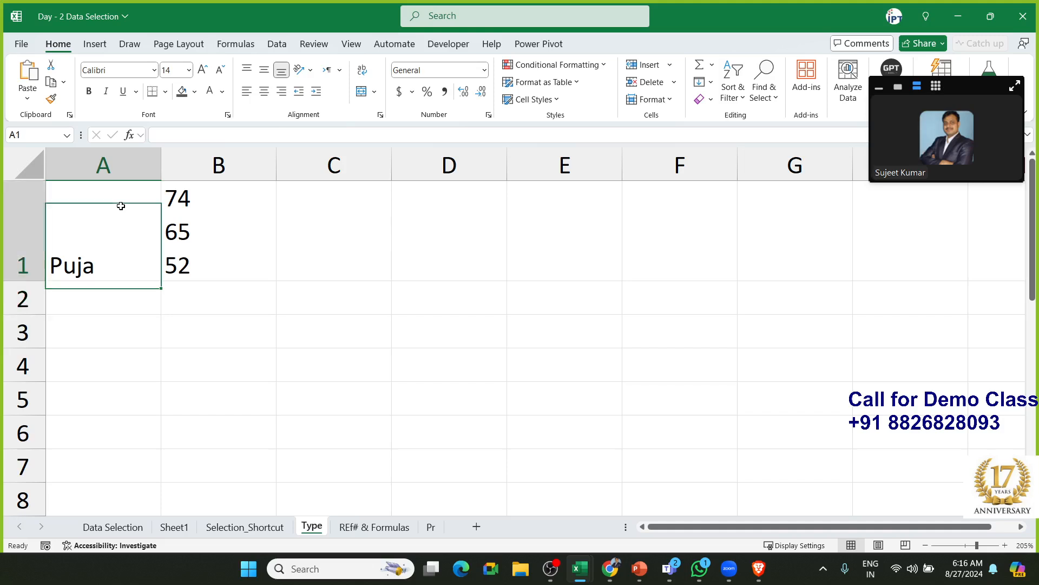
{"action": "key", "text": "Right"}
{"action": "key", "text": "Down"}
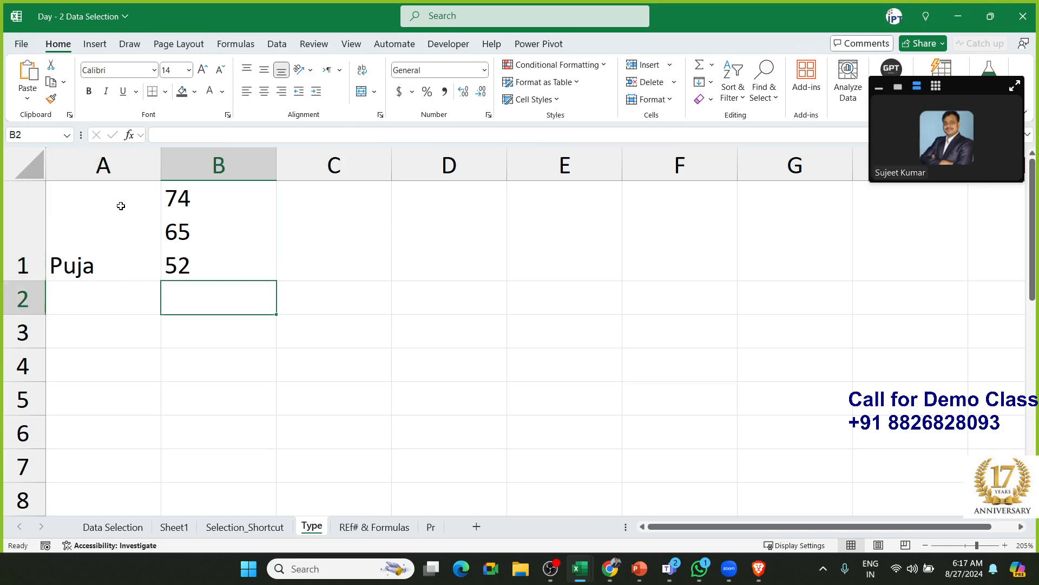
Enter =SUM(B1) in B2, which returns 0 because B1's stacked numbers are text
{"action": "type", "text": "=sum("}
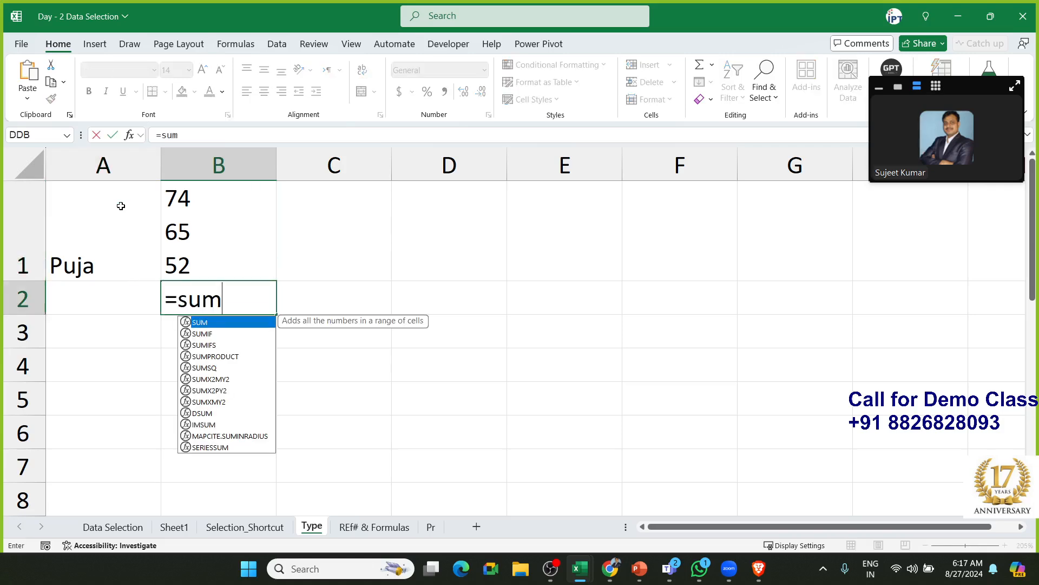
{"action": "key", "text": "Up"}
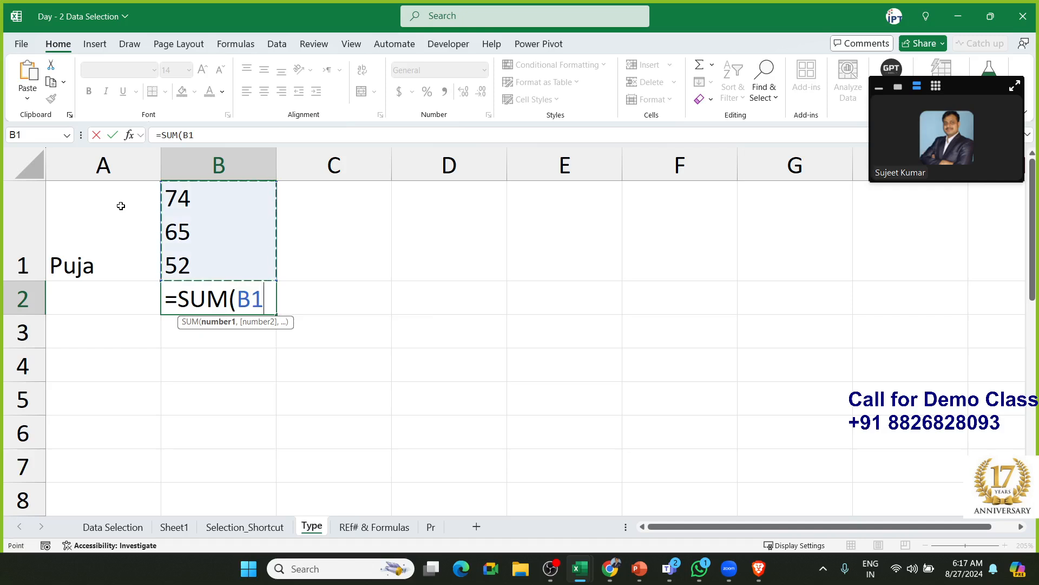
{"action": "key", "text": "Return"}
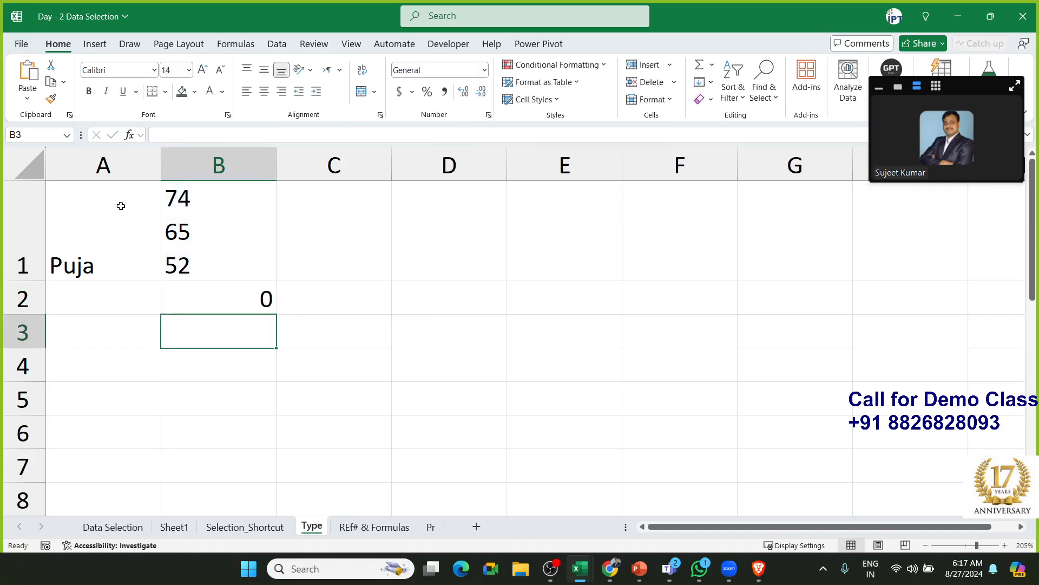
{"action": "key", "text": "Up"}
{"action": "key", "text": "Up"}
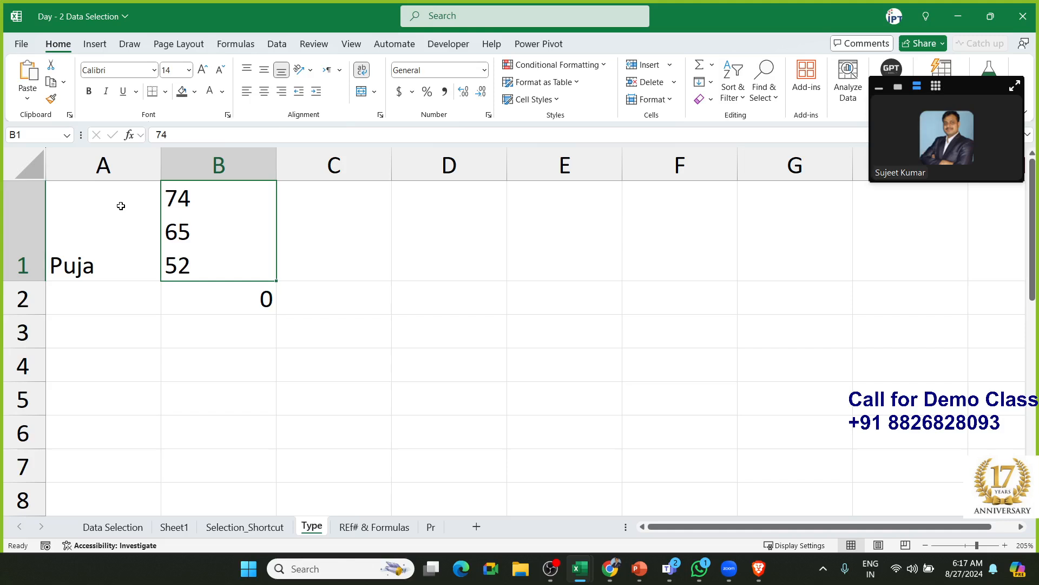
{"action": "key", "text": "Down"}
{"action": "key", "text": "Down"}
{"action": "key", "text": "Down"}
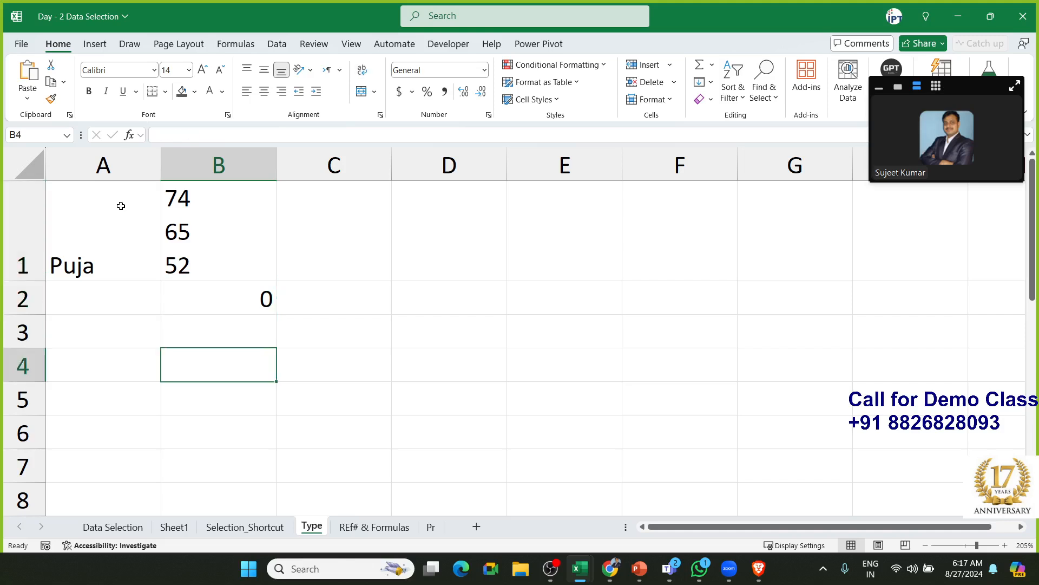
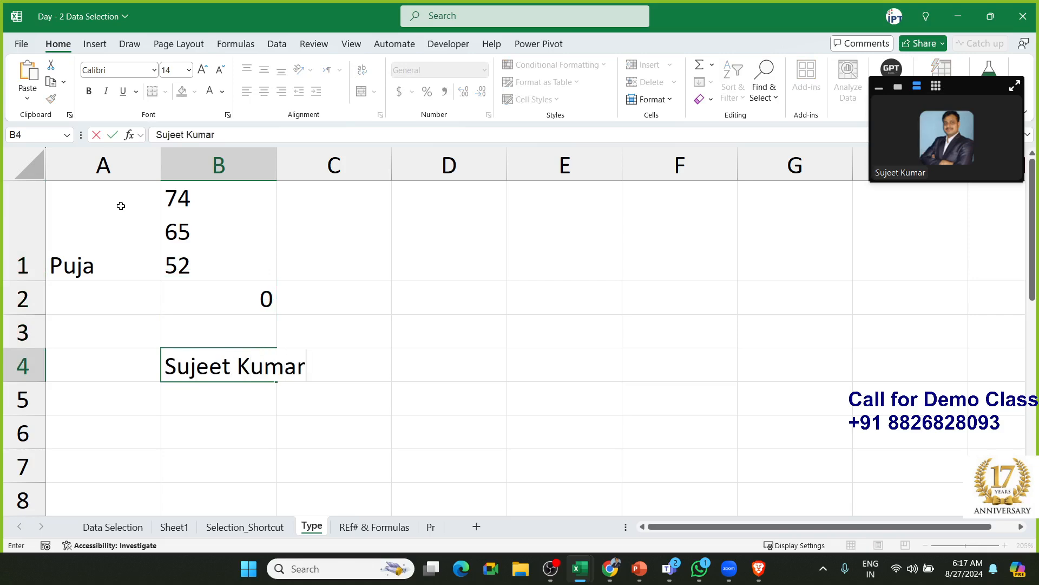
Enter a full name in B4 and 25 in C4
{"action": "left_click", "coordinate": [279, 160]}
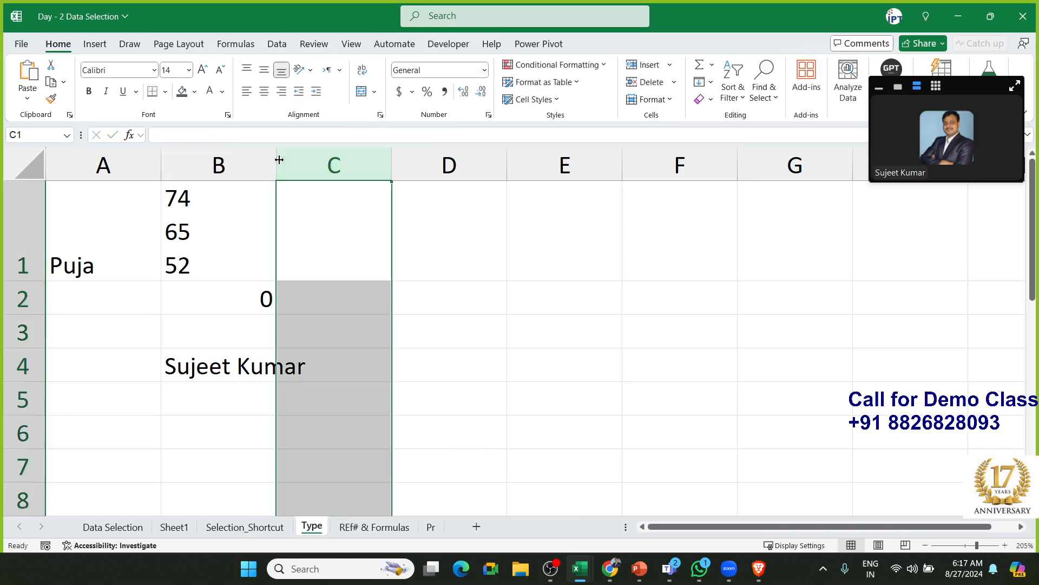
{"action": "left_click", "coordinate": [283, 421]}
{"action": "left_click", "coordinate": [329, 374]}
{"action": "type", "text": "25"}
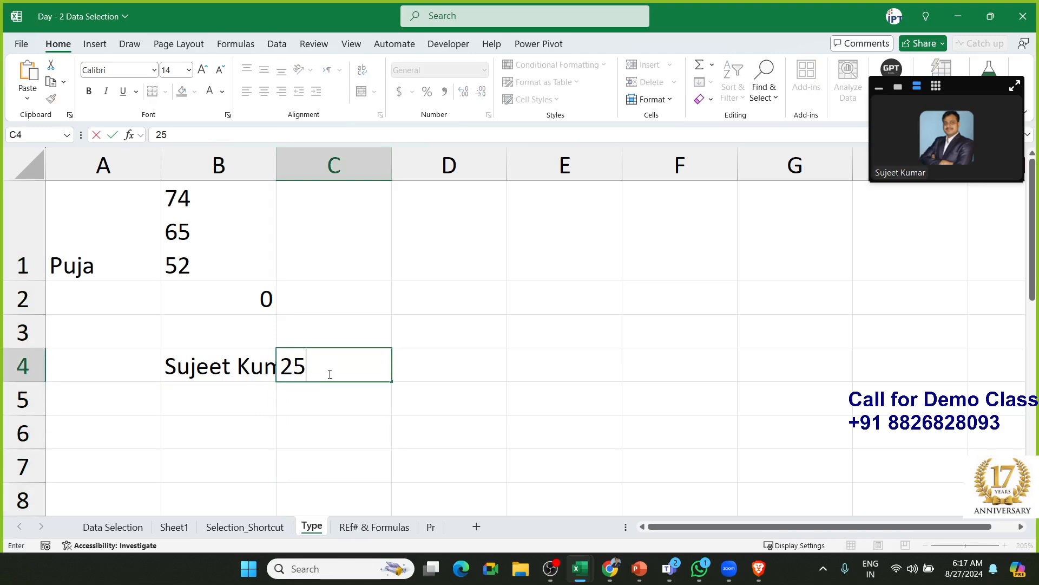
{"action": "key", "text": "Return"}
Widen column B and undo it, then toggle Wrap Text on and off for B4
{"action": "left_click", "coordinate": [253, 366]}
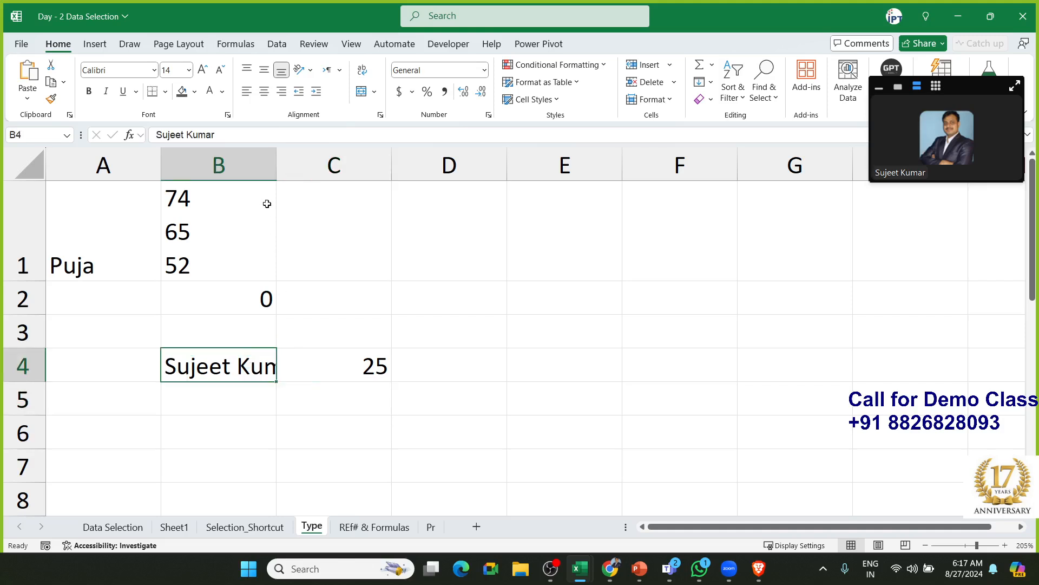
{"action": "left_click_drag", "start_coordinate": [275, 174], "coordinate": [311, 174]}
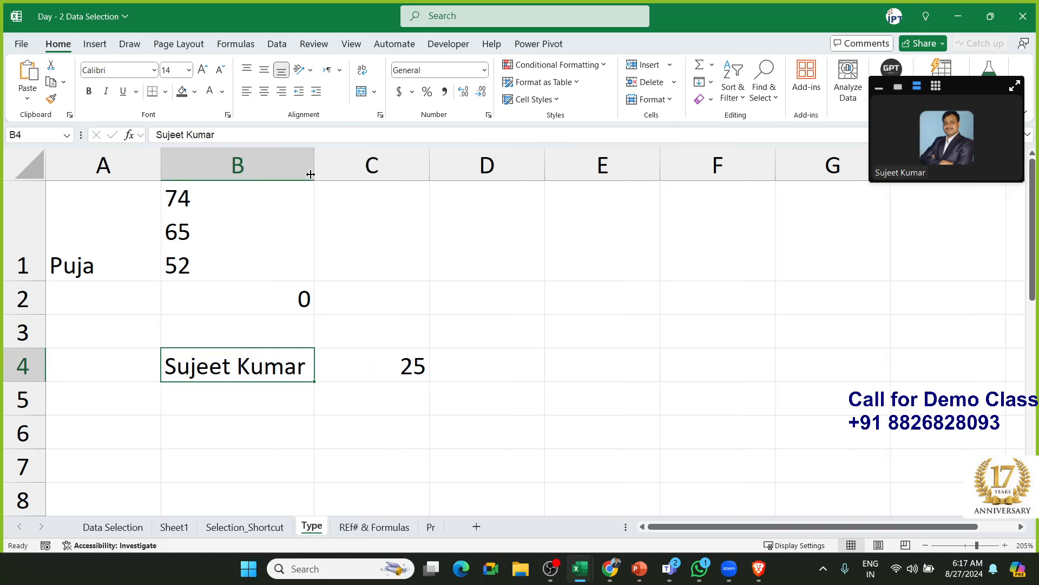
{"action": "key", "text": "ctrl+z"}
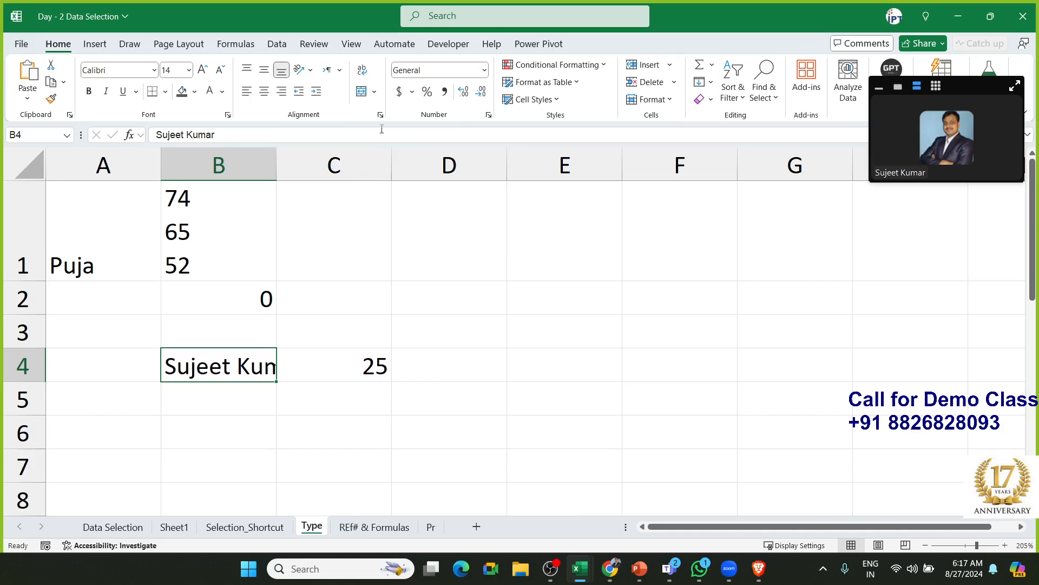
{"action": "left_click", "coordinate": [362, 71]}
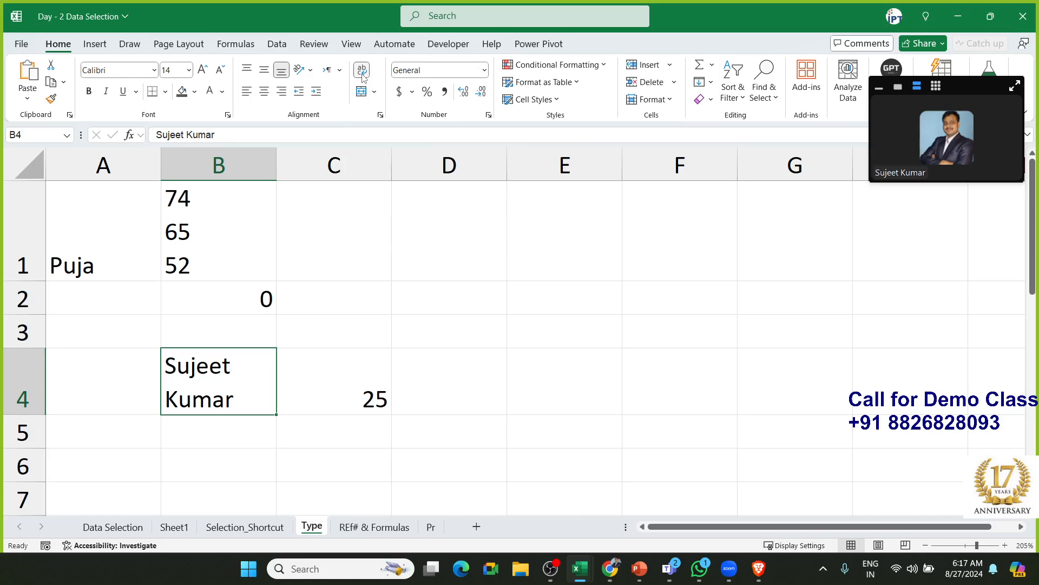
{"action": "left_click", "coordinate": [362, 73]}
Clear B4 and C4, then try a two-line full name in B4 and cancel it
{"action": "key", "text": "Delete"}
{"action": "key", "text": "Right"}
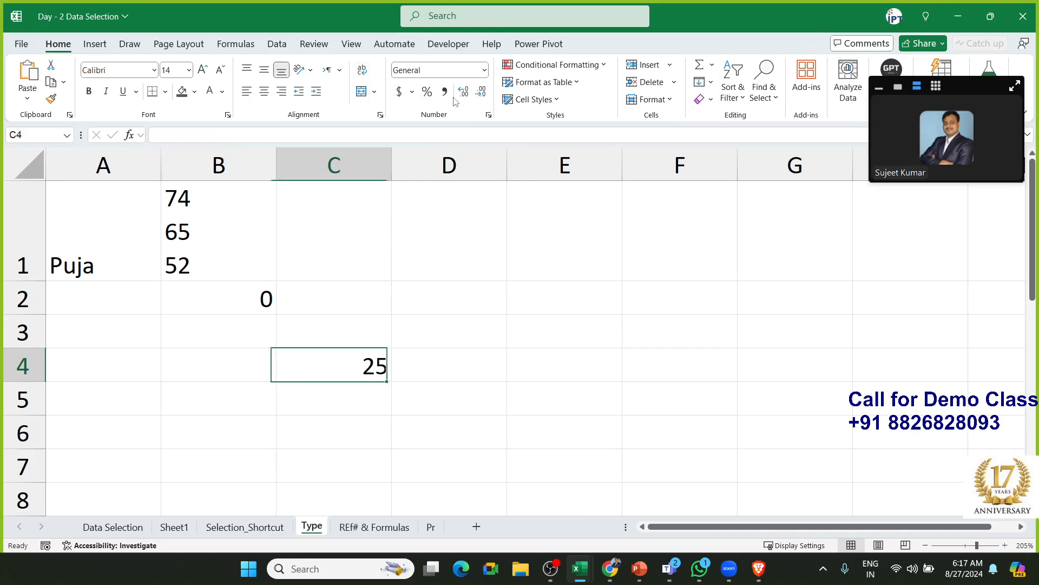
{"action": "key", "text": "Right"}
{"action": "key", "text": "Left"}
{"action": "key", "text": "Delete"}
{"action": "key", "text": "Left"}
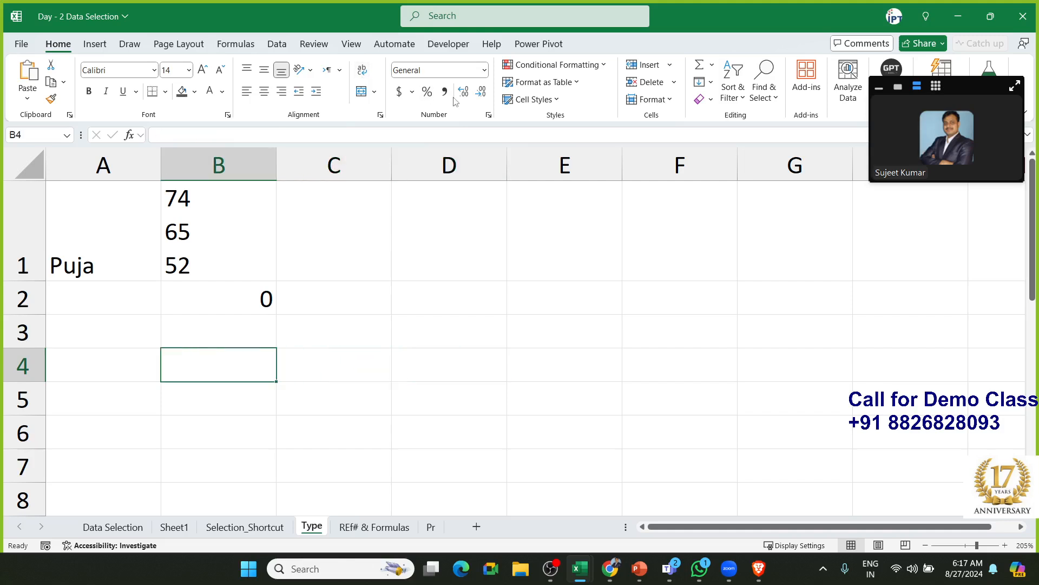
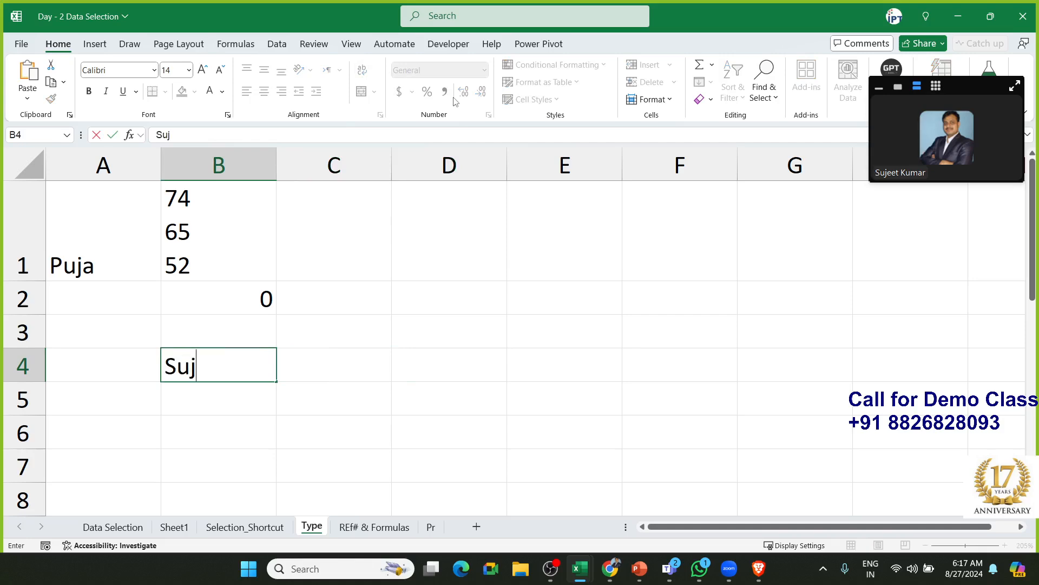
{"action": "key", "text": "Return"}
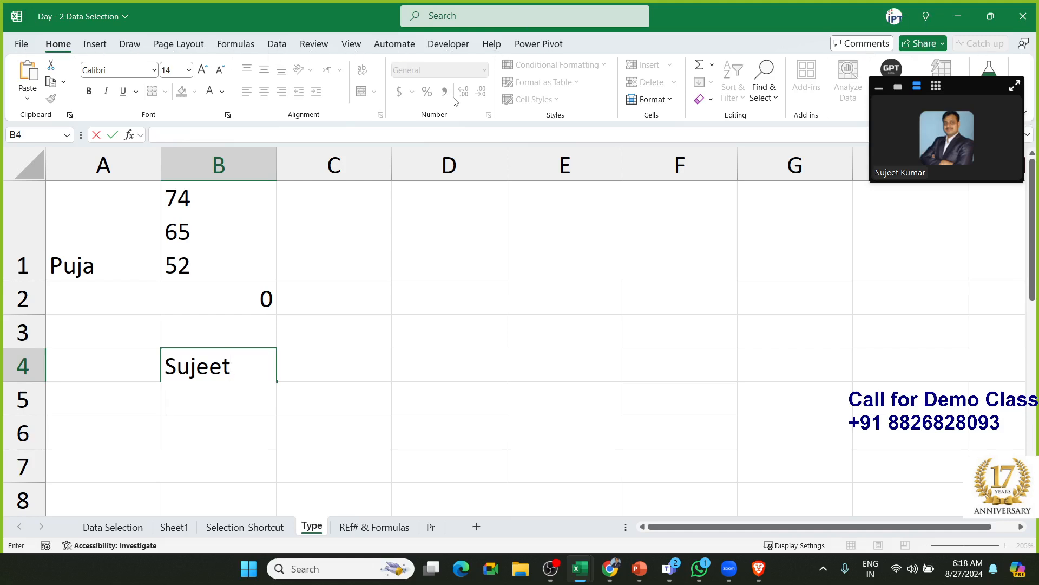
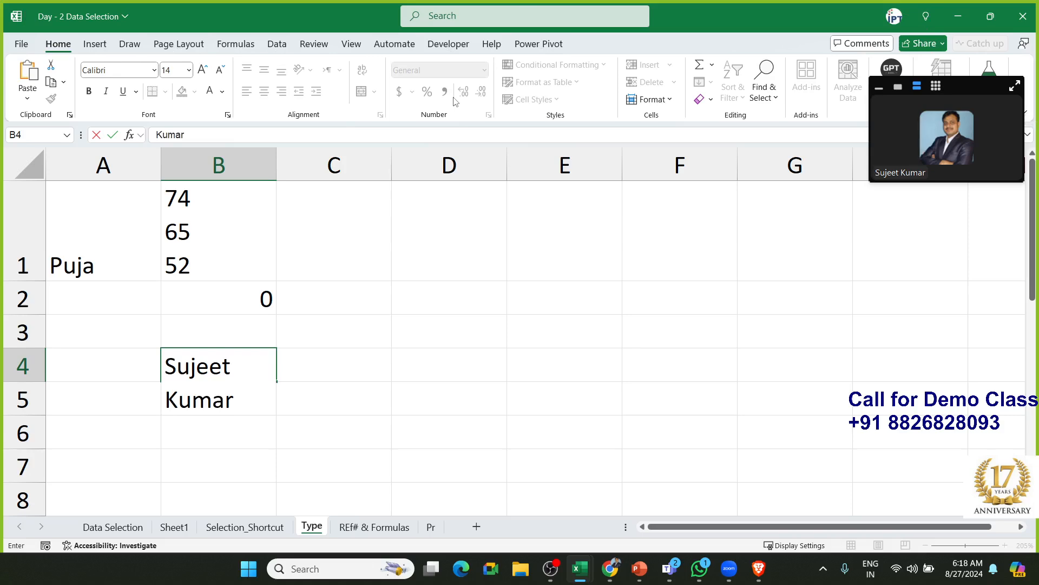
{"action": "key", "text": "Escape"}
Delete the SUM formula in B2 and the multi-line numbers in B1
{"action": "key", "text": "Up"}
{"action": "key", "text": "Up"}
{"action": "key", "text": "Up"}
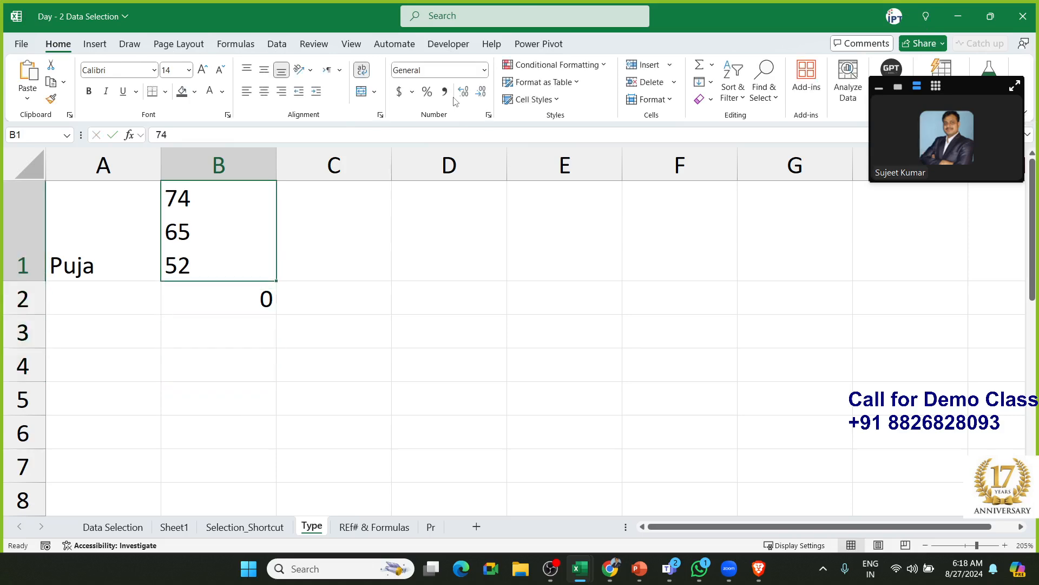
{"action": "key", "text": "Down"}
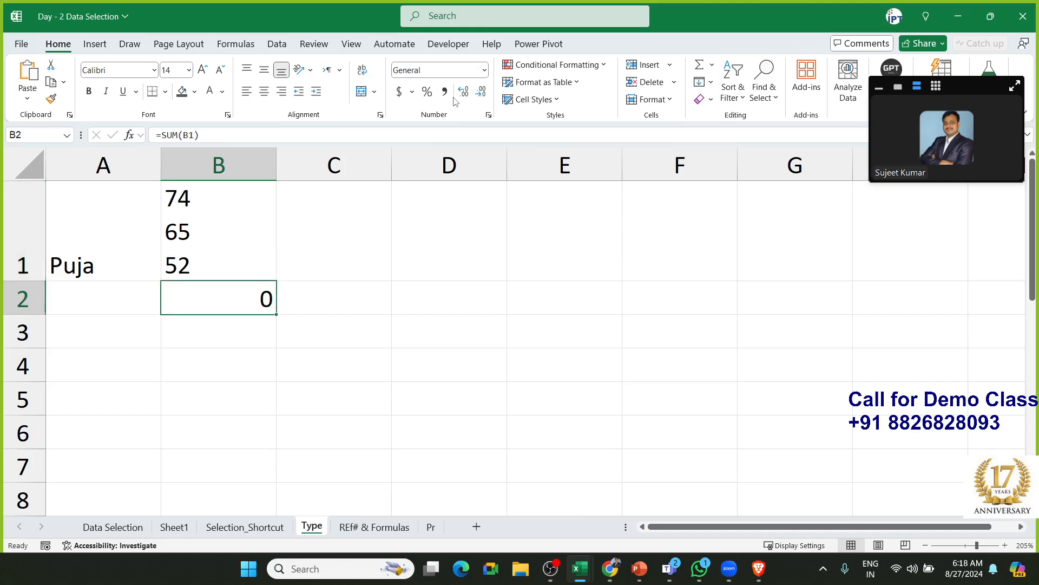
{"action": "key", "text": "Delete"}
{"action": "key", "text": "Up"}
{"action": "key", "text": "Delete"}
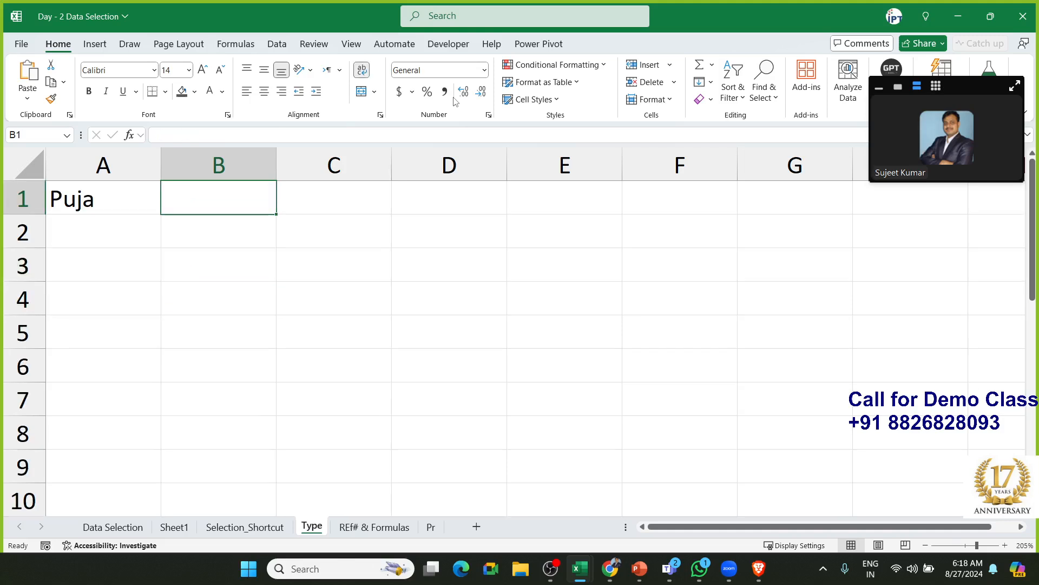
Enter 75, 65 and 14 into B1:B3, then select A1:A3
{"action": "type", "text": "75"}
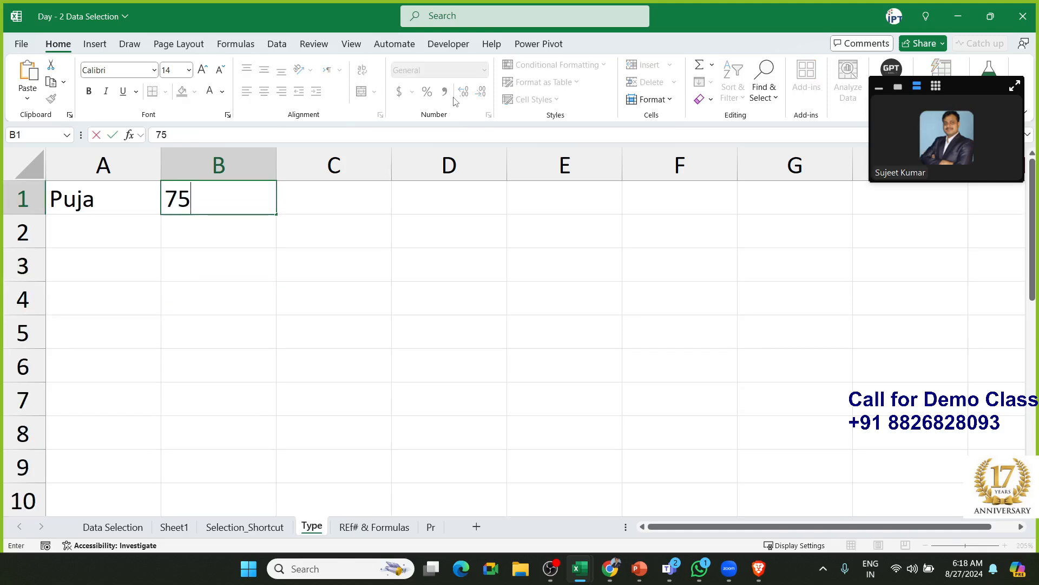
{"action": "key", "text": "Return"}
{"action": "type", "text": "65"}
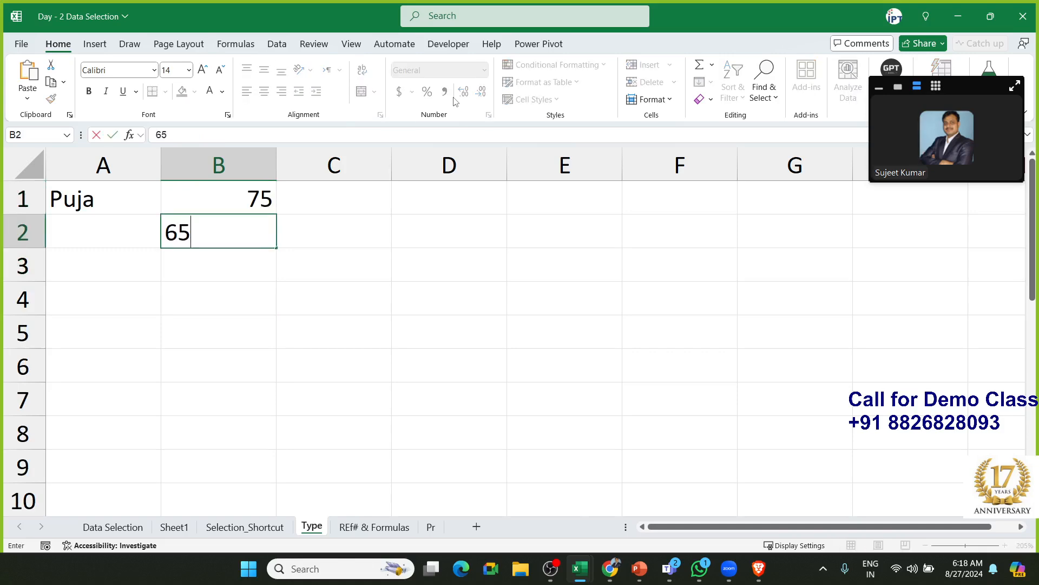
{"action": "key", "text": "Return"}
{"action": "type", "text": "14"}
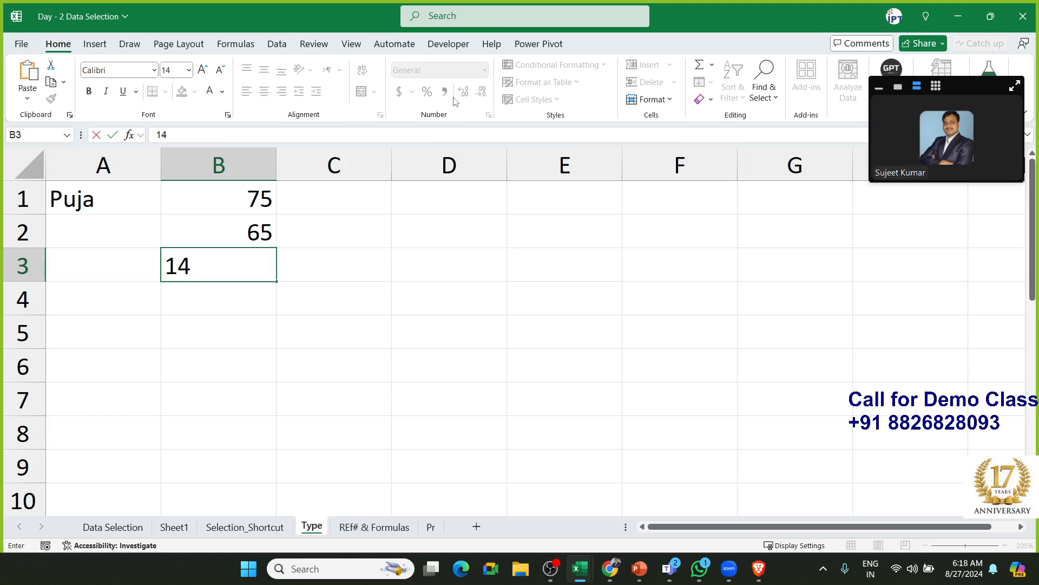
{"action": "key", "text": "Return"}
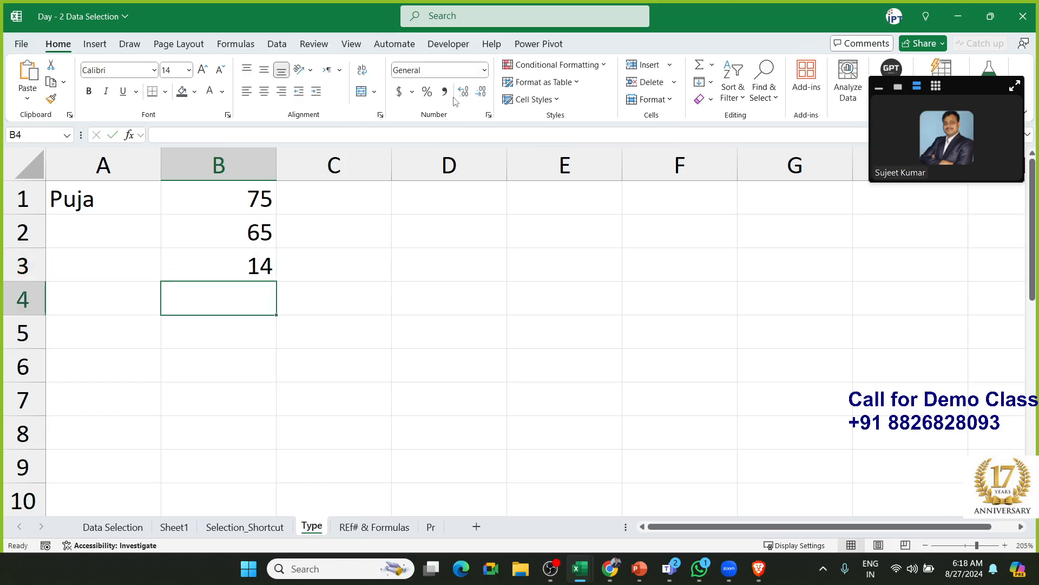
{"action": "key", "text": "Left"}
{"action": "key", "text": "Up"}
{"action": "key", "text": "Up"}
{"action": "key", "text": "Up"}
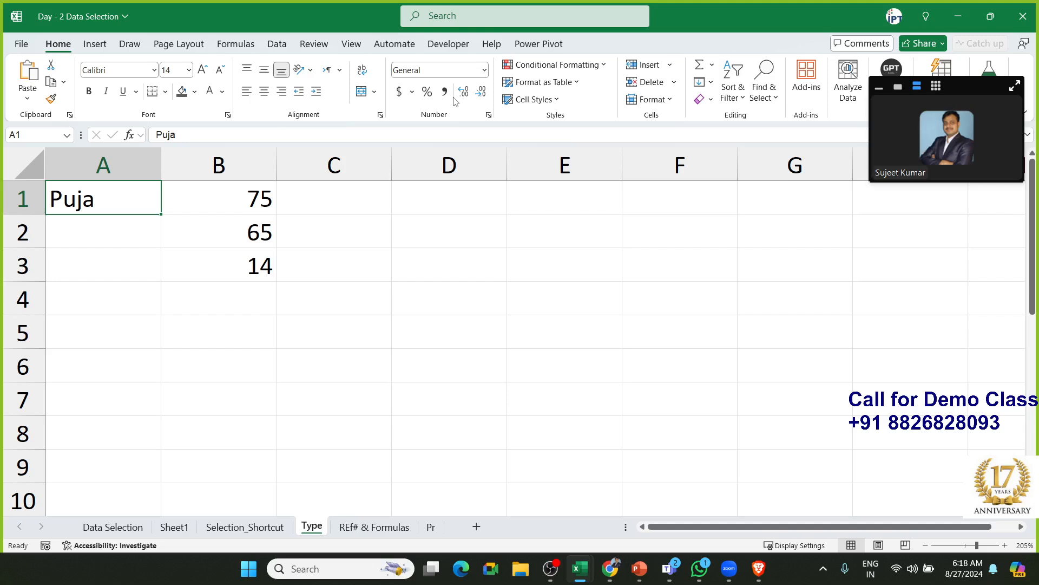
{"action": "key", "text": "shift+Down"}
{"action": "key", "text": "shift+Down"}
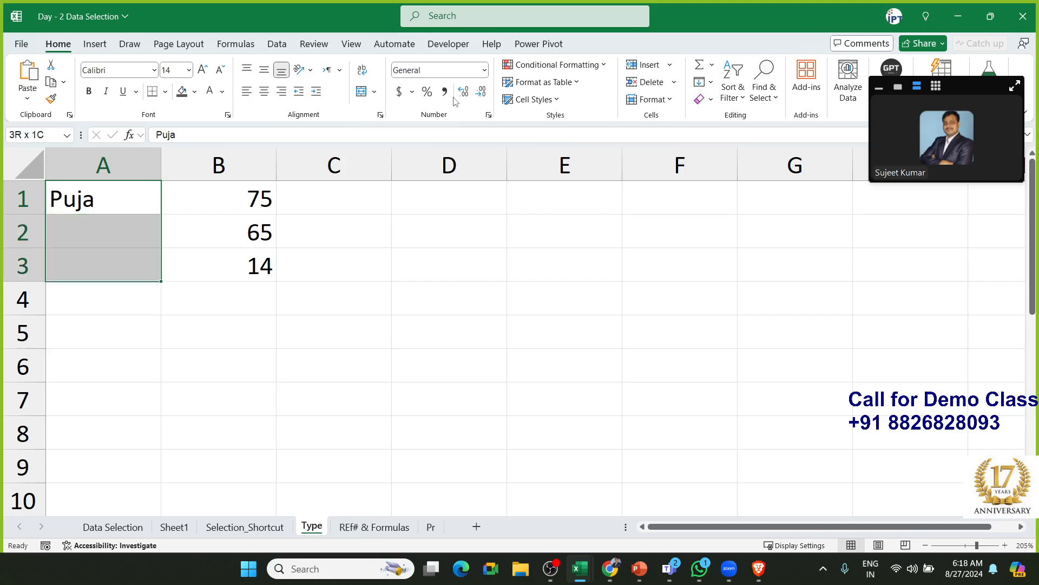
Merge A1:A3 and middle-align the name in the merged cell
{"action": "left_click", "coordinate": [363, 92]}
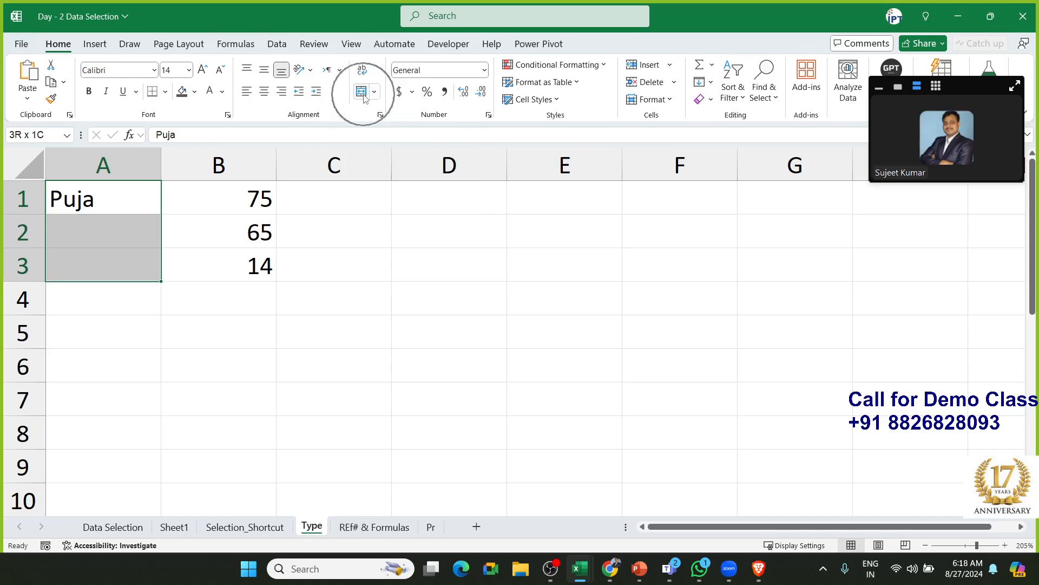
{"action": "left_click", "coordinate": [363, 93]}
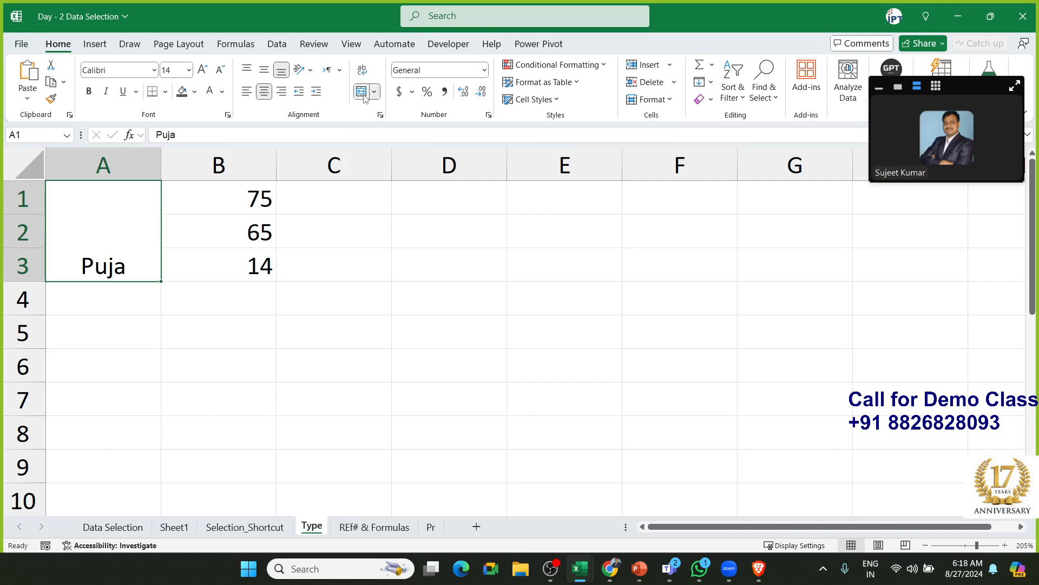
{"action": "left_click", "coordinate": [265, 71]}
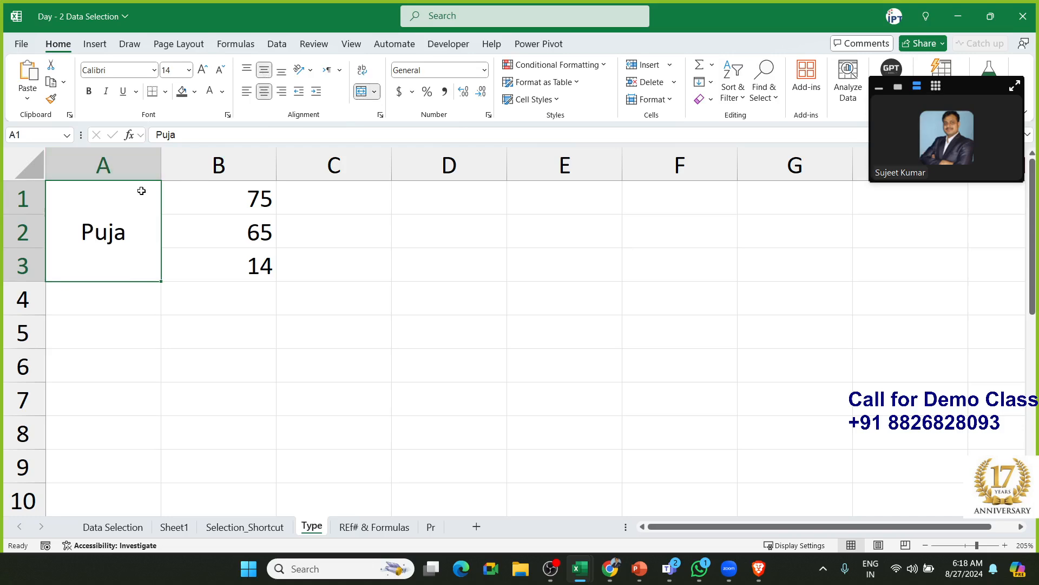
Apply All Borders to A1:B3
{"action": "left_click_drag", "start_coordinate": [142, 191], "coordinate": [200, 196]}
{"action": "left_click", "coordinate": [167, 92]}
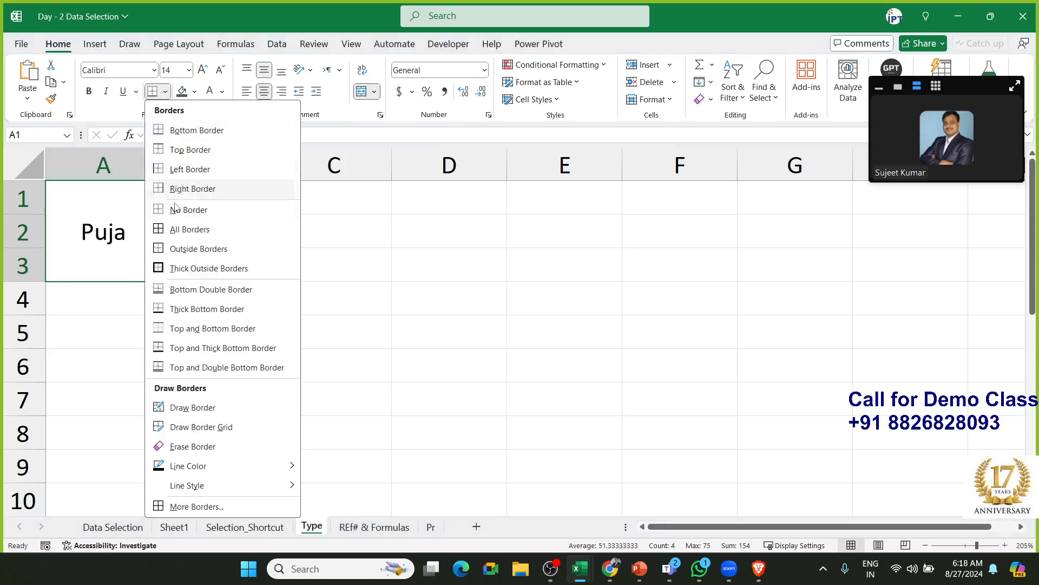
{"action": "left_click", "coordinate": [176, 229]}
{"action": "left_click", "coordinate": [376, 273]}
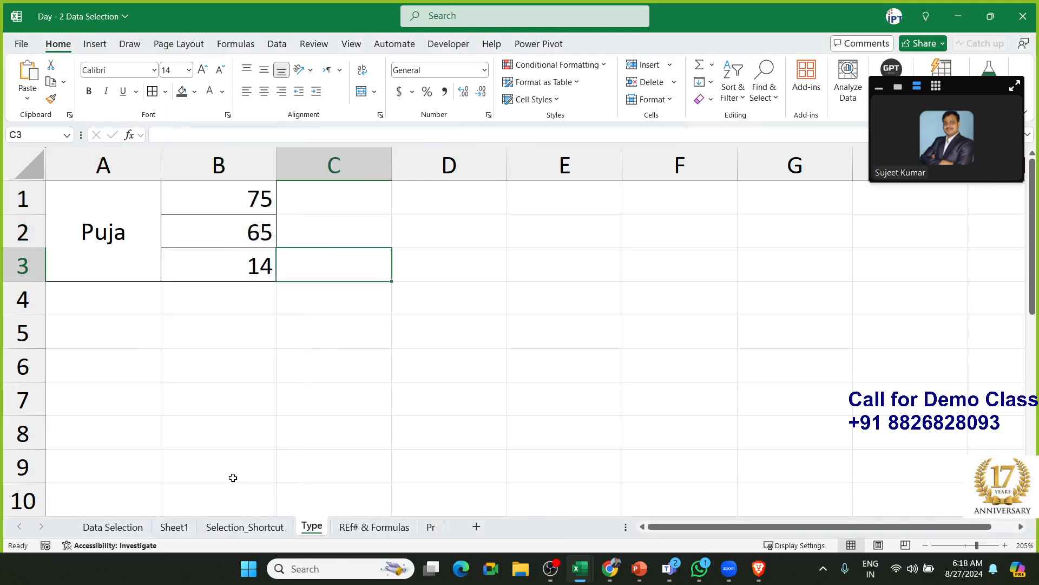
{"action": "left_click_drag", "start_coordinate": [241, 204], "coordinate": [237, 277]}
Enter =SUM(B1:B3) in B4 so it shows 154
{"action": "left_click", "coordinate": [231, 289]}
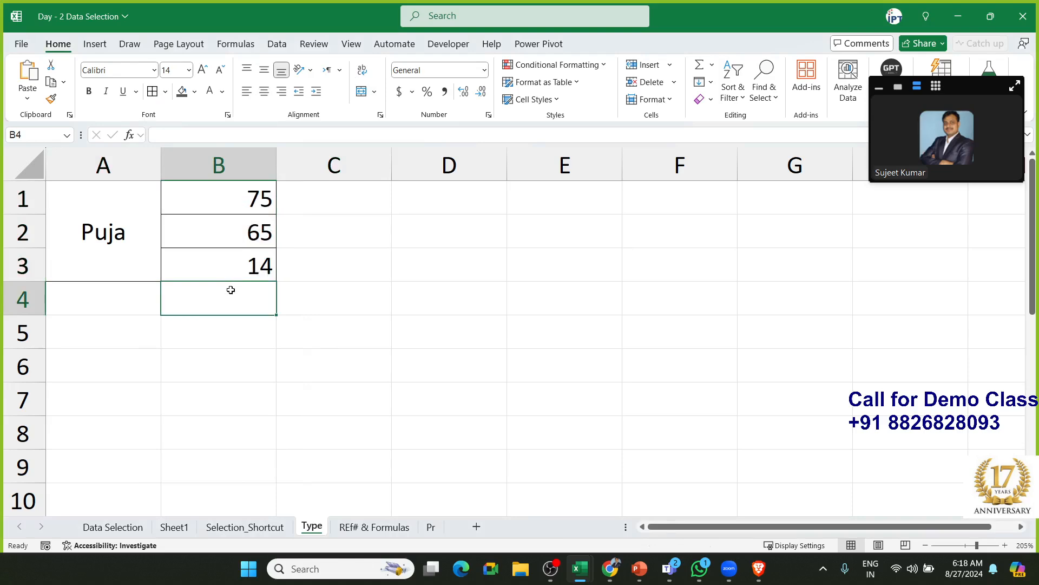
{"action": "type", "text": "=sum"}
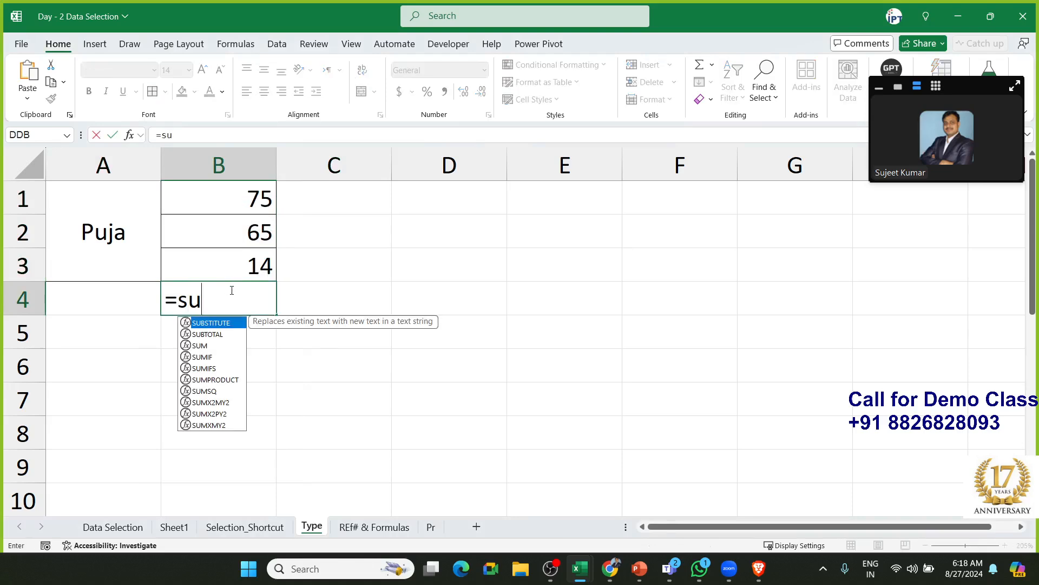
{"action": "key", "text": "Tab"}
{"action": "key", "text": "Up"}
{"action": "key", "text": "shift+Up"}
{"action": "key", "text": "shift+Up"}
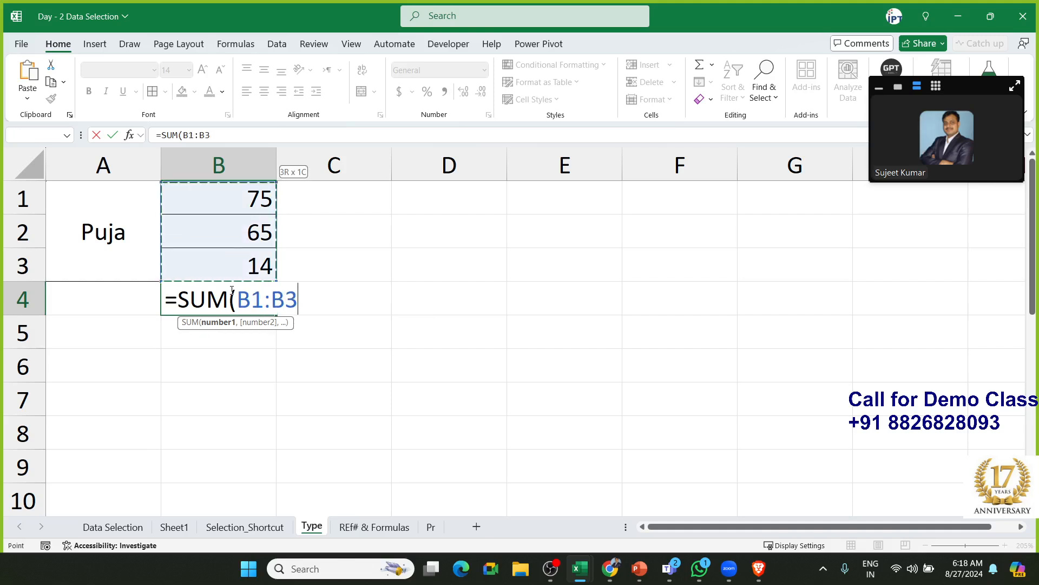
{"action": "type", "text": ")"}
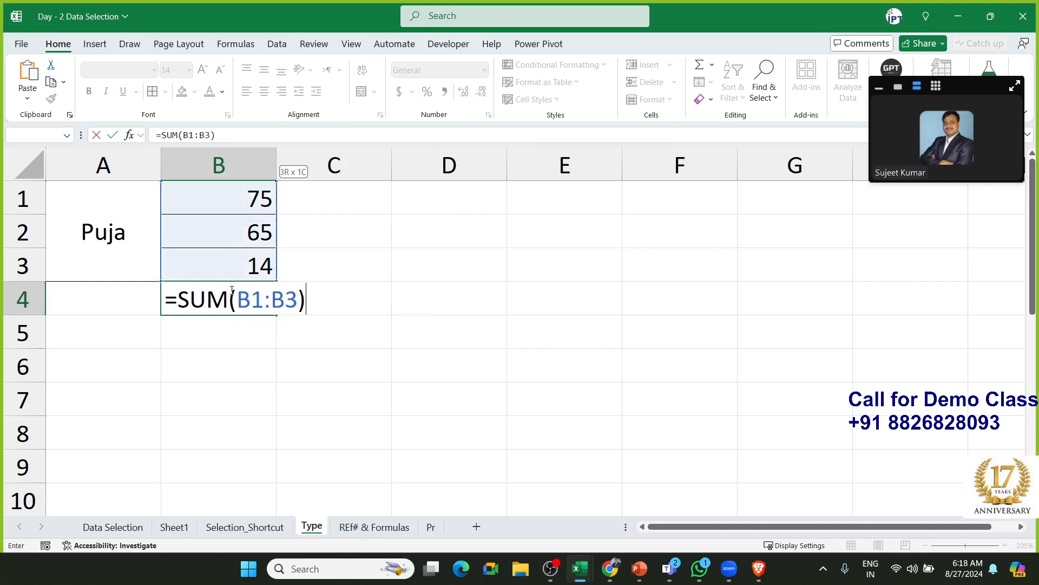
{"action": "key", "text": "Return"}
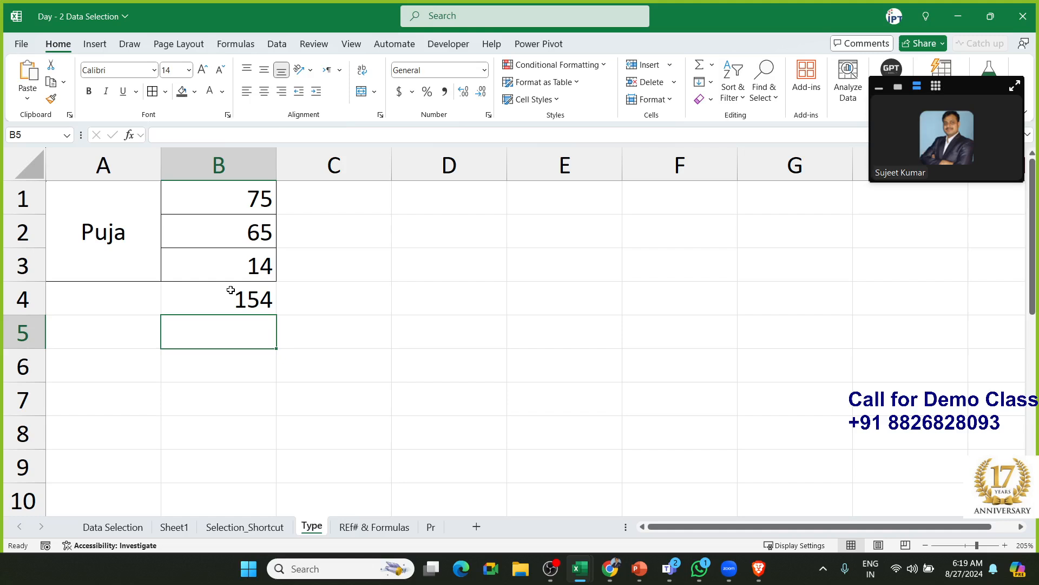
Check the total formula in B4 and the merged name cell
{"action": "left_click", "coordinate": [231, 290]}
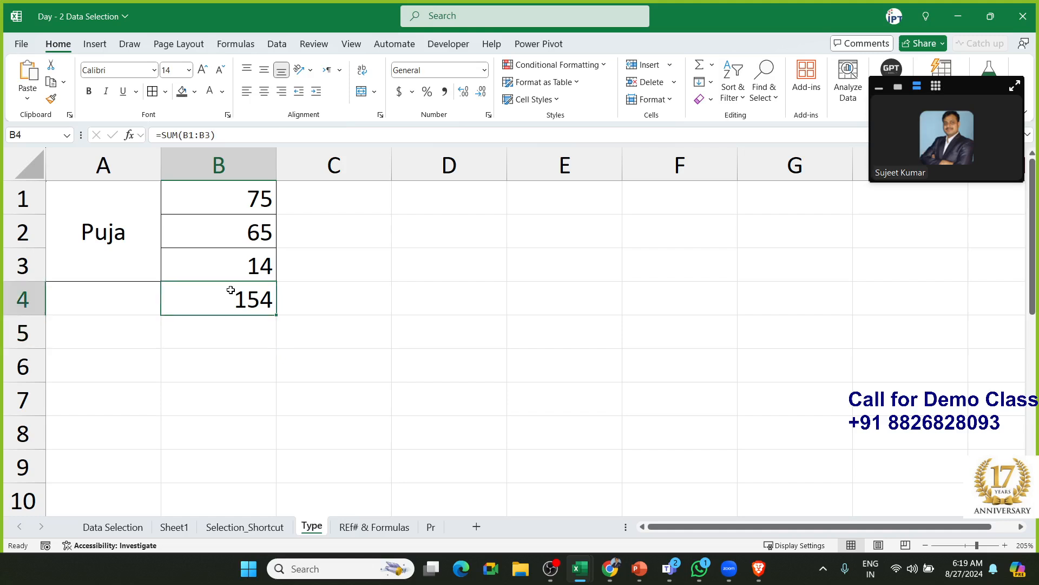
{"action": "left_click", "coordinate": [106, 228]}
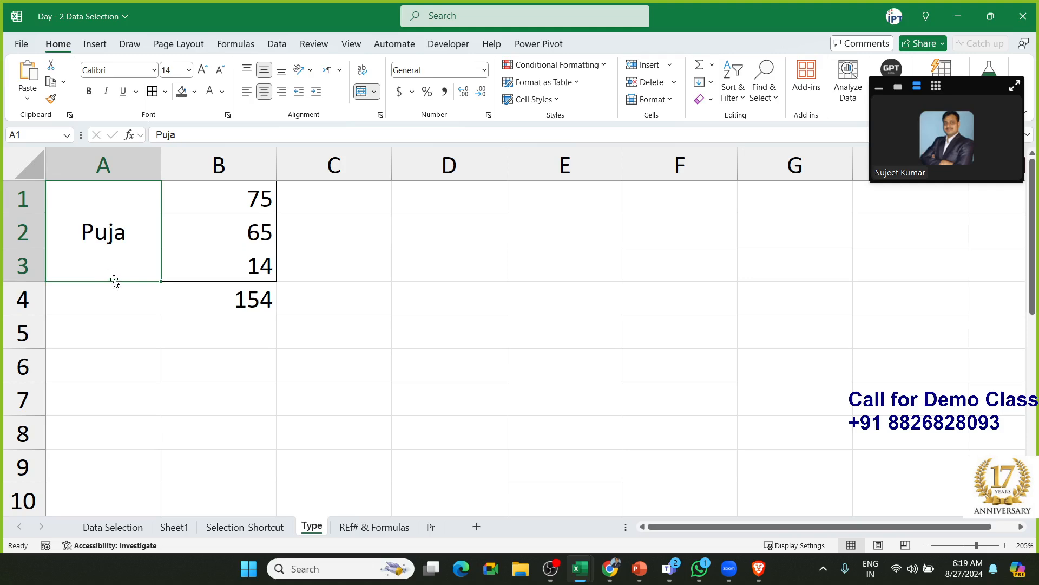
{"action": "left_click", "coordinate": [111, 306]}
{"action": "left_click", "coordinate": [114, 271]}
Enter a full name in D1, then try widening and autofitting column D, undoing each
{"action": "left_click", "coordinate": [451, 201]}
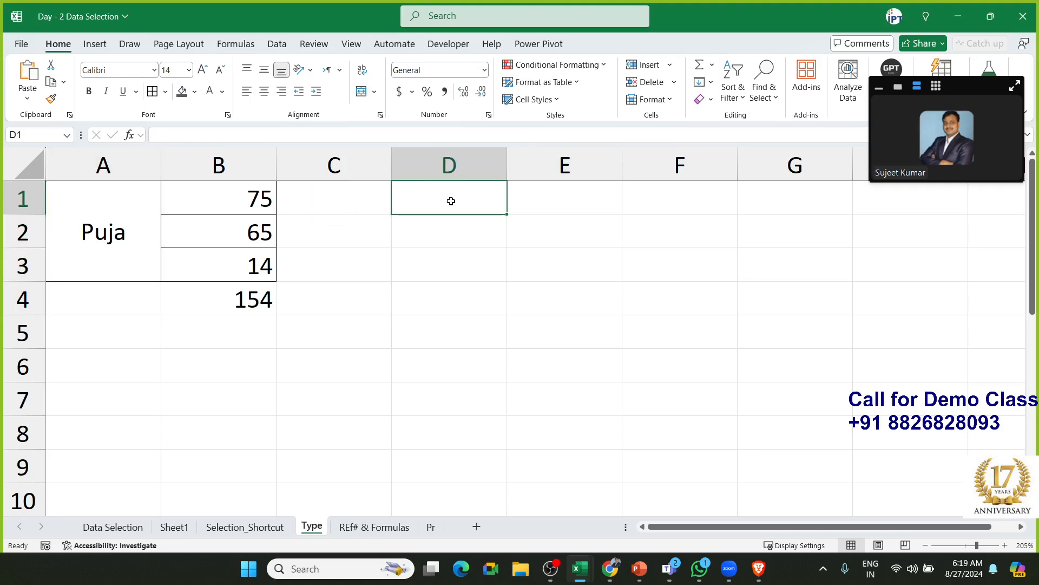
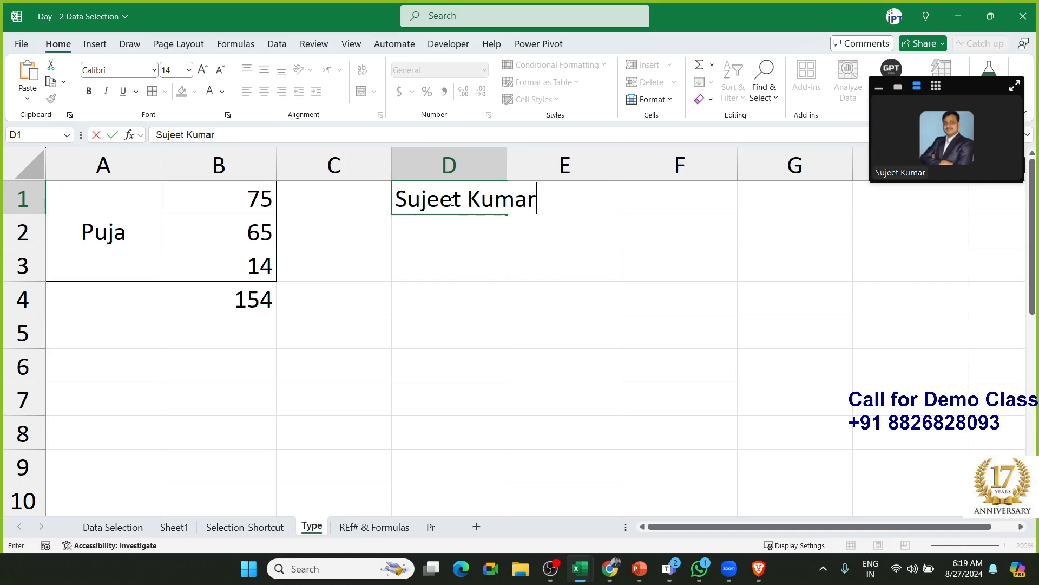
{"action": "left_click", "coordinate": [525, 274]}
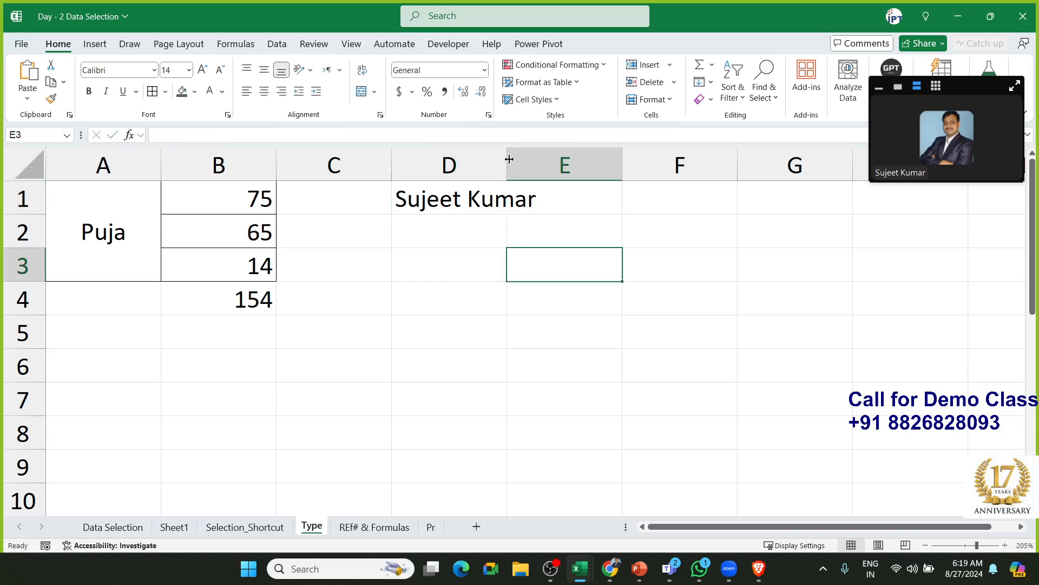
{"action": "left_click_drag", "start_coordinate": [509, 160], "coordinate": [508, 159]}
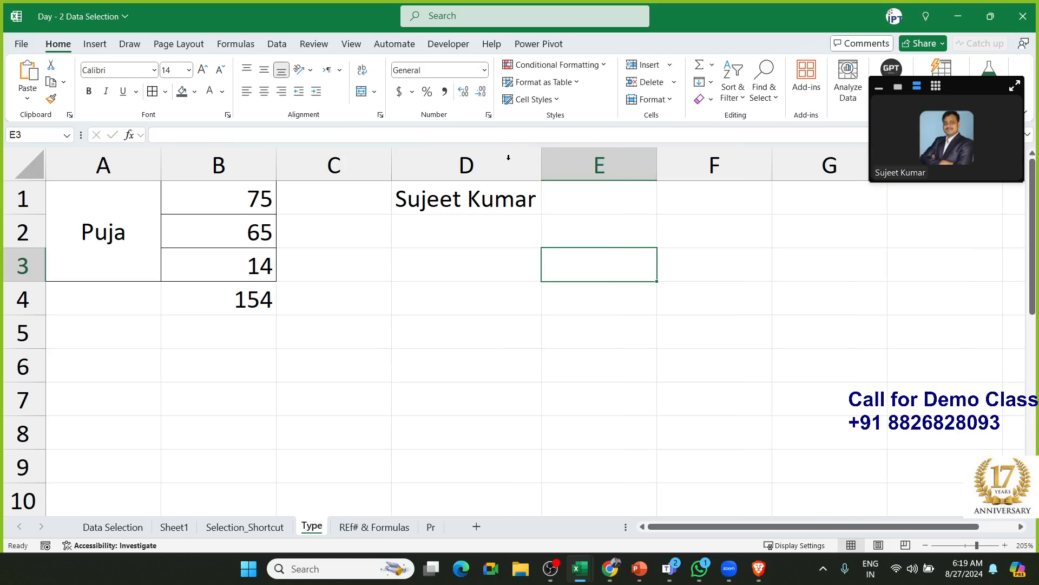
{"action": "key", "text": "ctrl+z"}
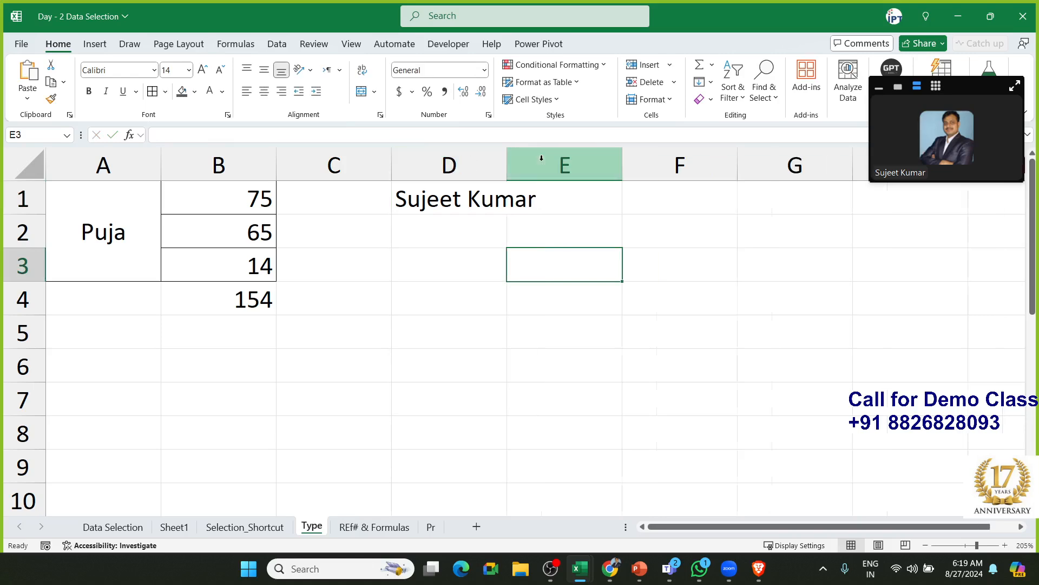
{"action": "double_click", "coordinate": [506, 158]}
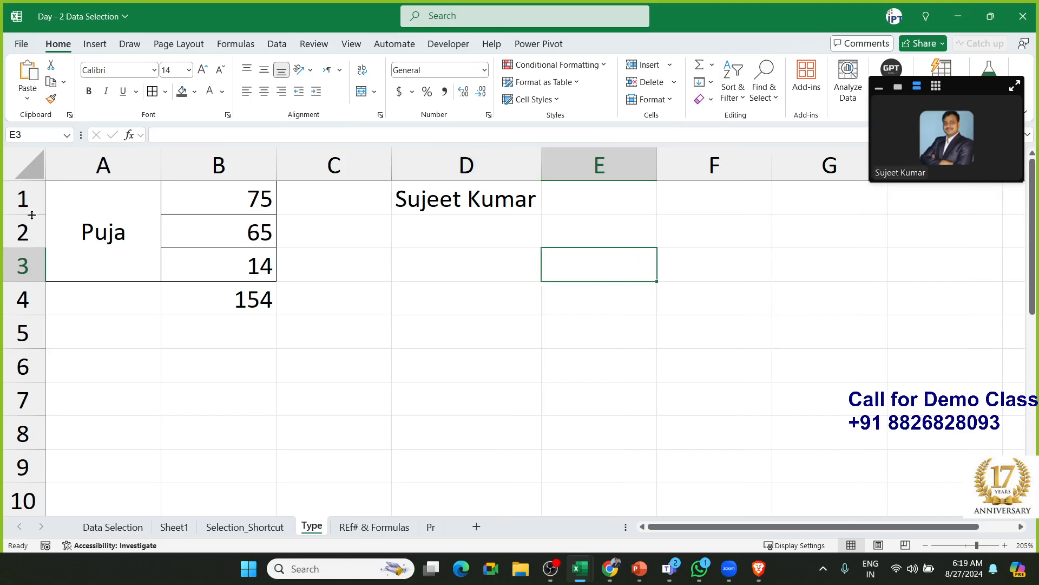
{"action": "key", "text": "ctrl+z"}
Autofit columns D to G and undo it again, then select D1:G6
{"action": "left_click", "coordinate": [445, 200]}
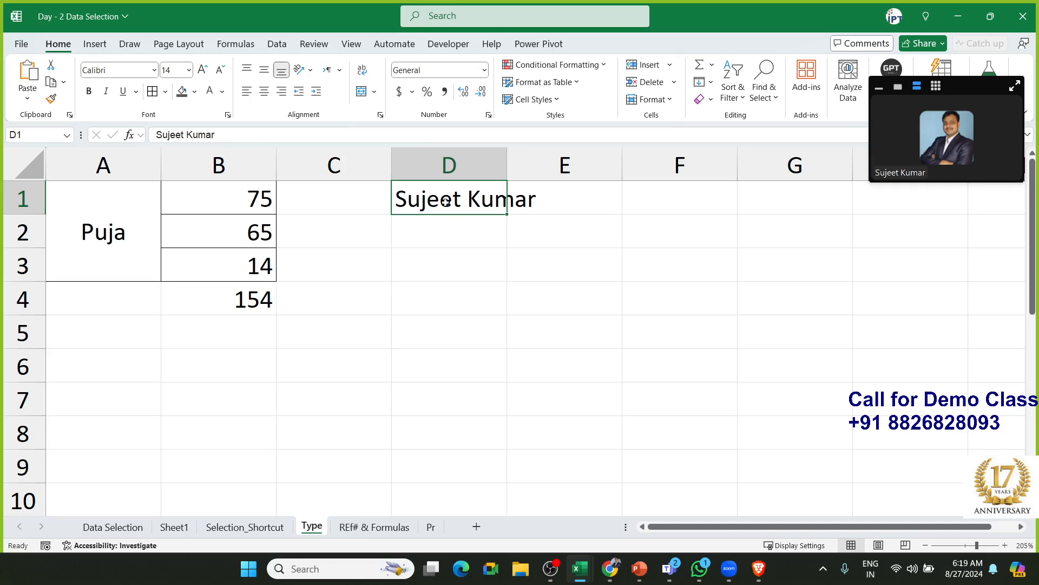
{"action": "left_click", "coordinate": [463, 163]}
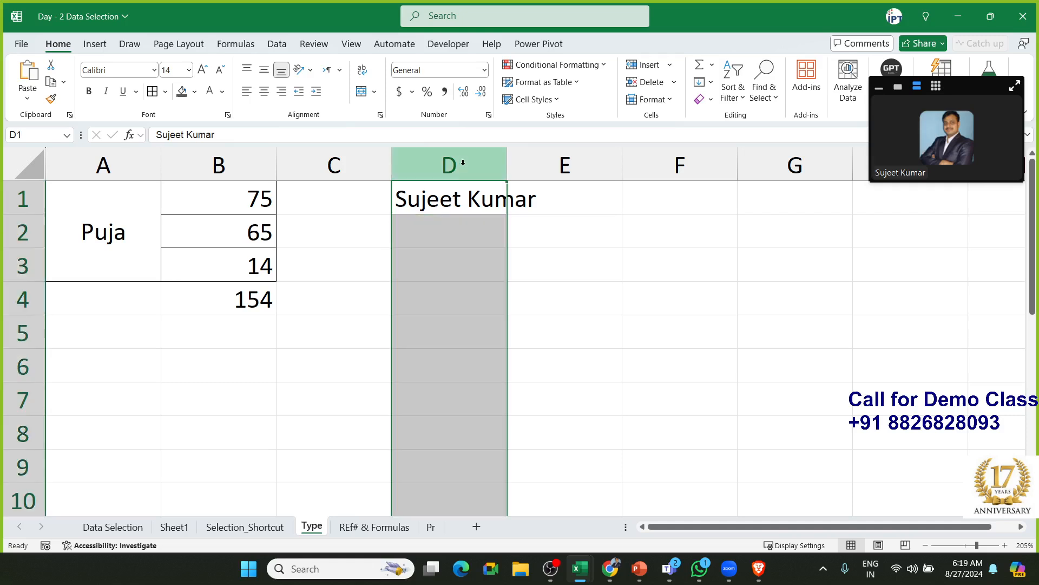
{"action": "left_click", "coordinate": [470, 197]}
{"action": "left_click", "coordinate": [480, 167]}
{"action": "left_click_drag", "start_coordinate": [480, 168], "coordinate": [755, 176]}
{"action": "double_click", "coordinate": [622, 164]}
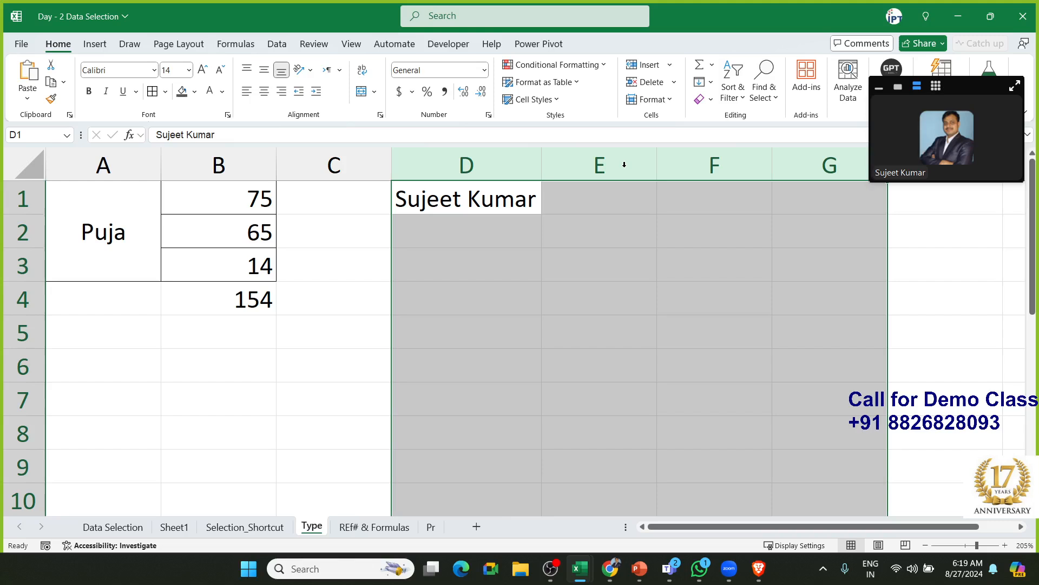
{"action": "key", "text": "ctrl+z"}
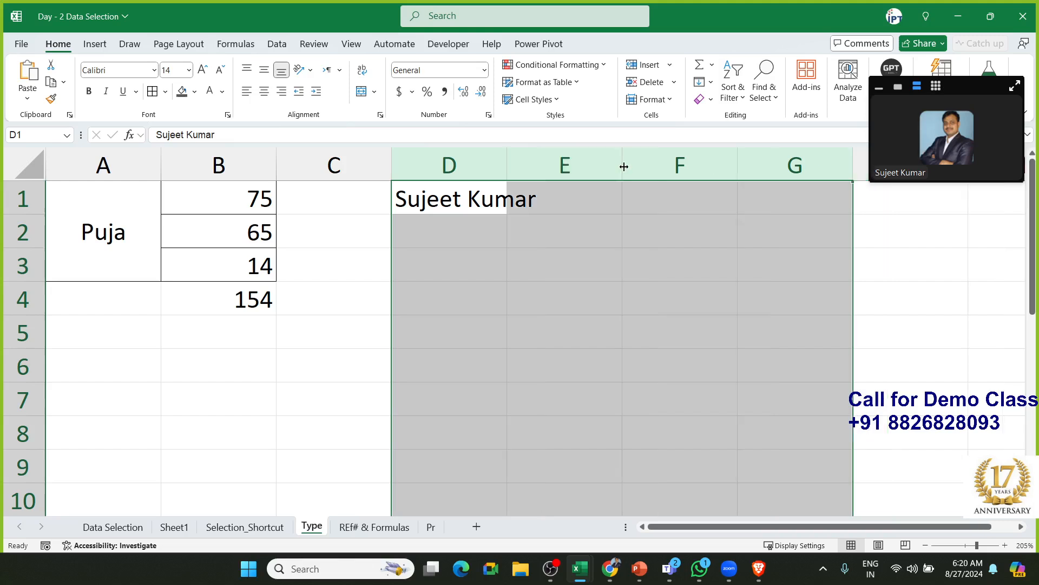
{"action": "left_click", "coordinate": [548, 228]}
{"action": "left_click", "coordinate": [457, 197]}
{"action": "left_click_drag", "start_coordinate": [457, 197], "coordinate": [738, 363]}
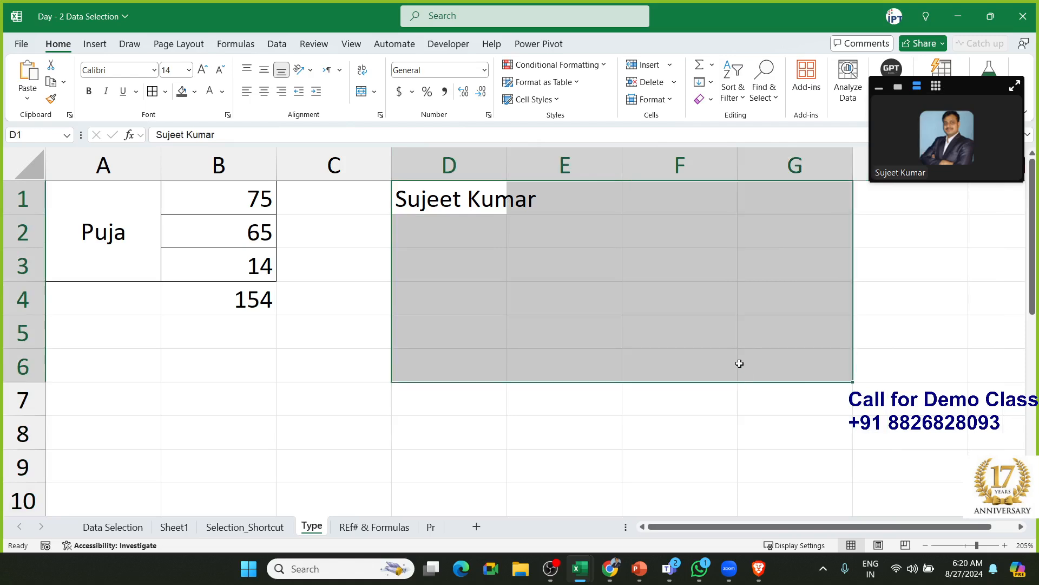
Turn on Shrink to fit in Format Cells > Alignment for D1:G6
{"action": "right_click", "coordinate": [680, 309]}
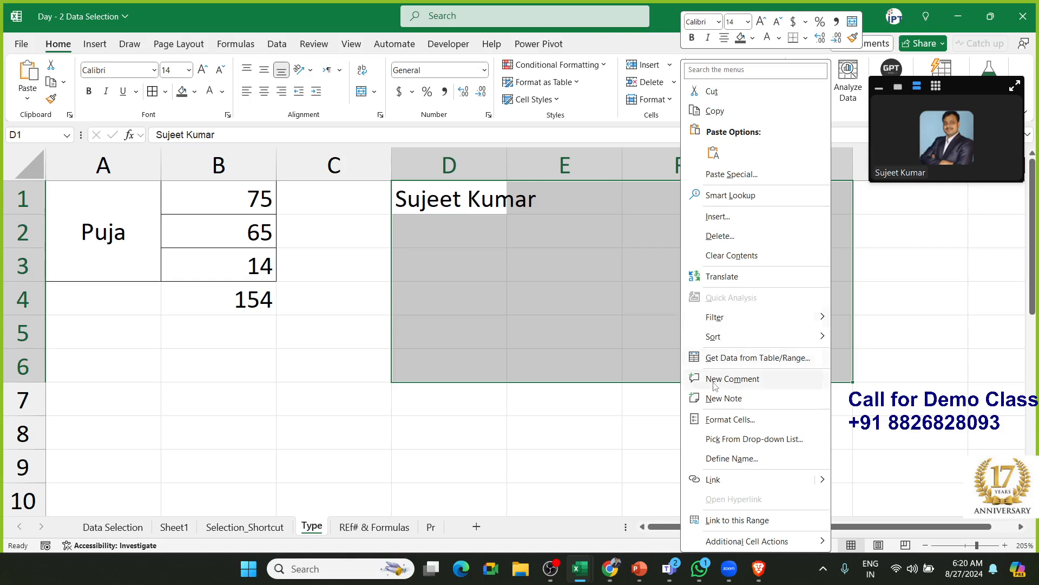
{"action": "left_click", "coordinate": [722, 420]}
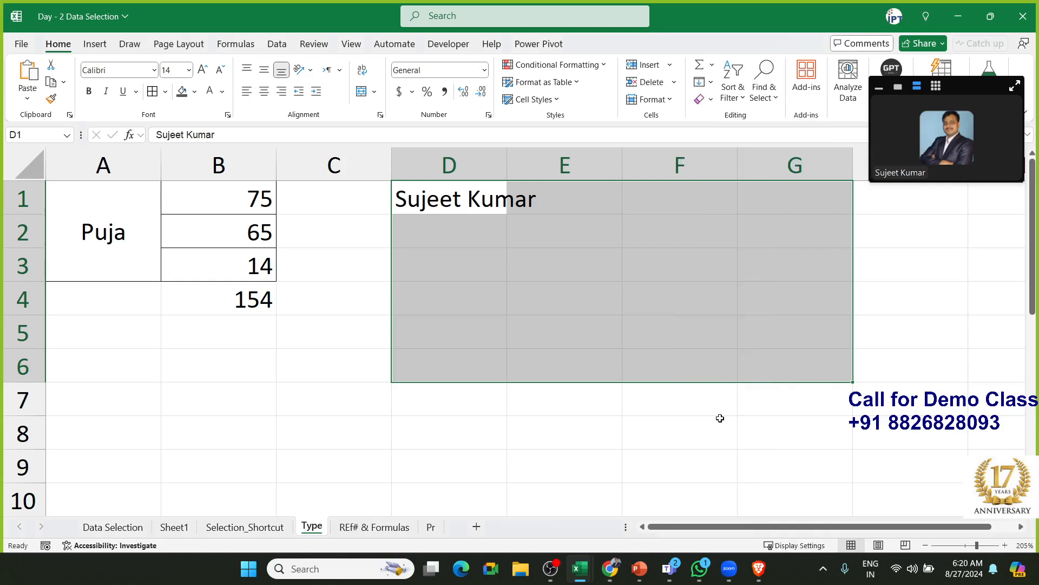
{"action": "left_click", "coordinate": [612, 243]}
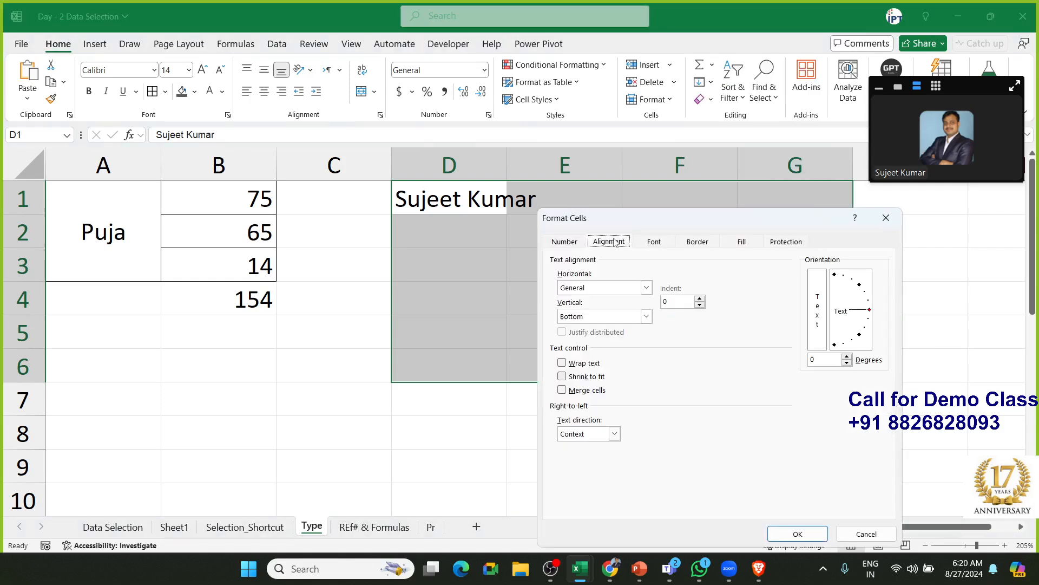
{"action": "left_click_drag", "start_coordinate": [649, 220], "coordinate": [651, 191]}
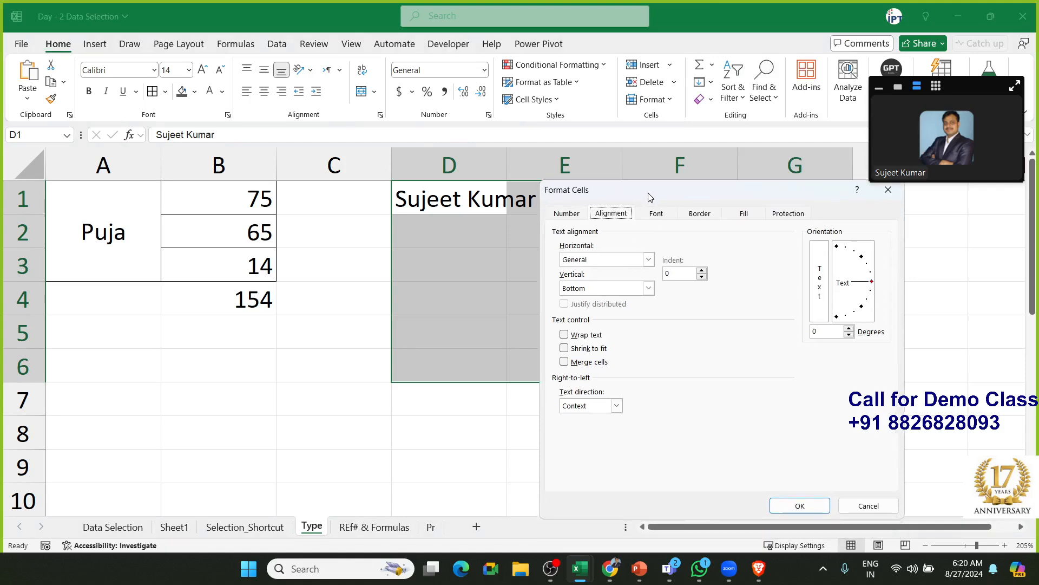
{"action": "left_click", "coordinate": [565, 347]}
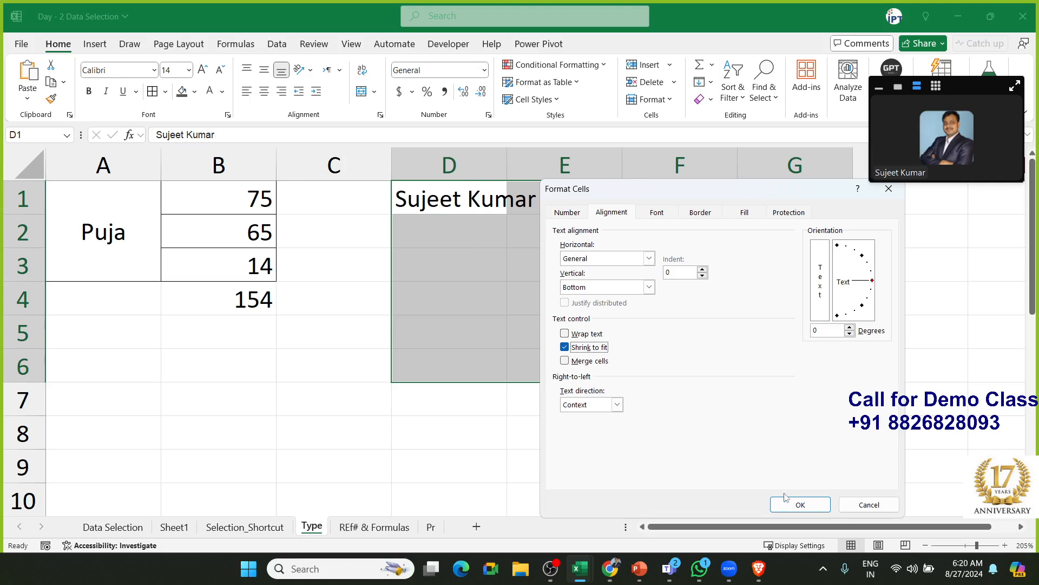
{"action": "left_click", "coordinate": [796, 503]}
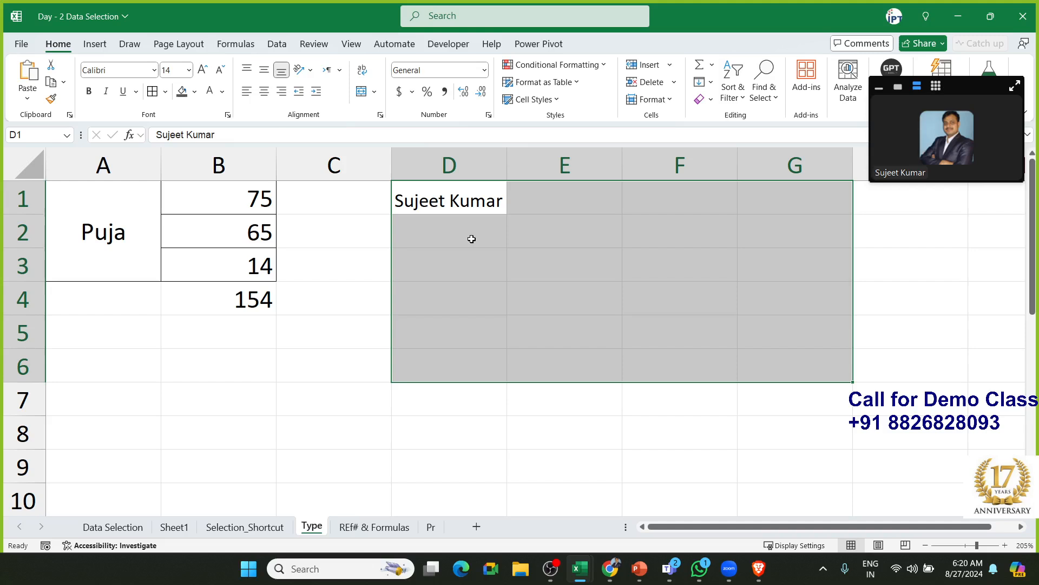
{"action": "key", "text": "ctrl"}
Clear all of column D and return to D1
{"action": "left_click", "coordinate": [457, 259]}
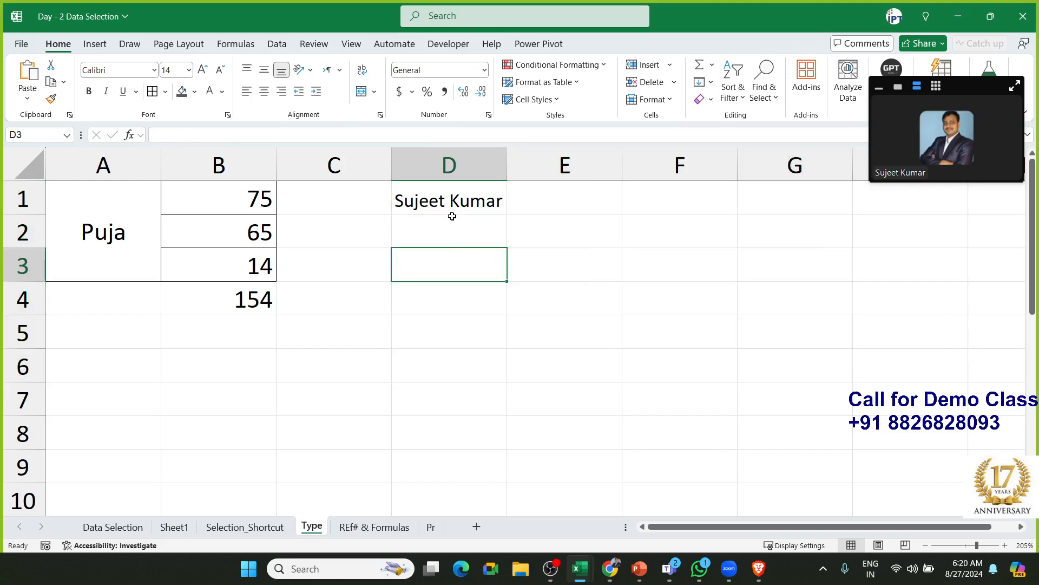
{"action": "left_click", "coordinate": [353, 312]}
{"action": "left_click", "coordinate": [417, 201]}
{"action": "left_click", "coordinate": [430, 163]}
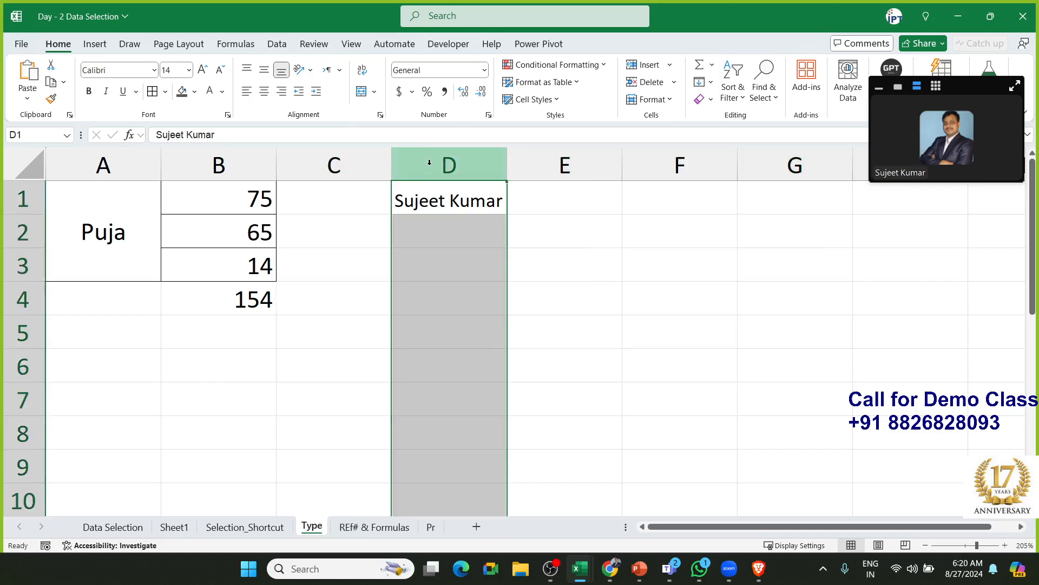
{"action": "key", "text": "Delete"}
{"action": "key", "text": "Down"}
{"action": "key", "text": "Up"}
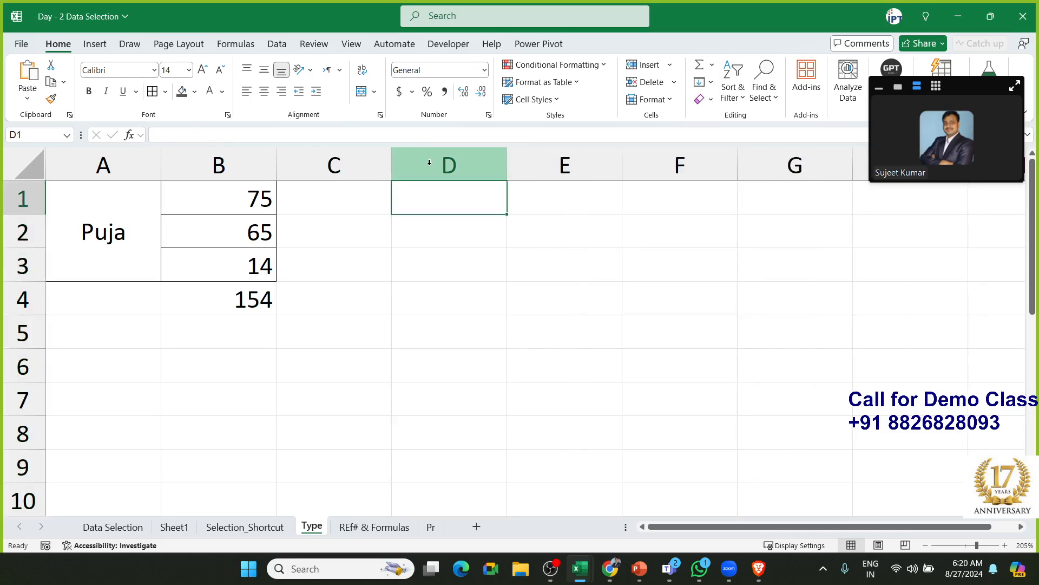
Enter 500 in D1 and a first name in D2
{"action": "type", "text": "500"}
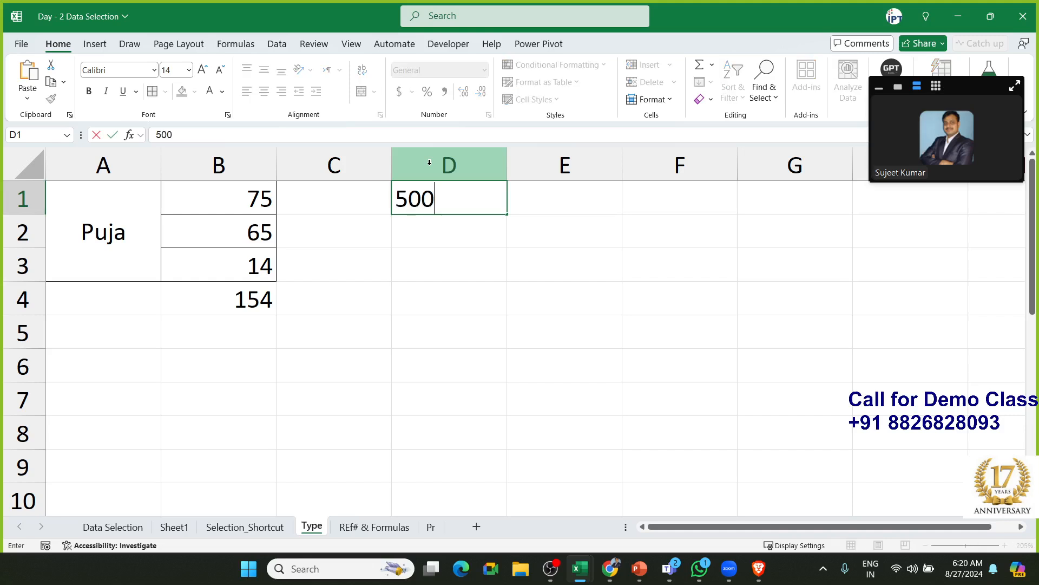
{"action": "key", "text": "Return"}
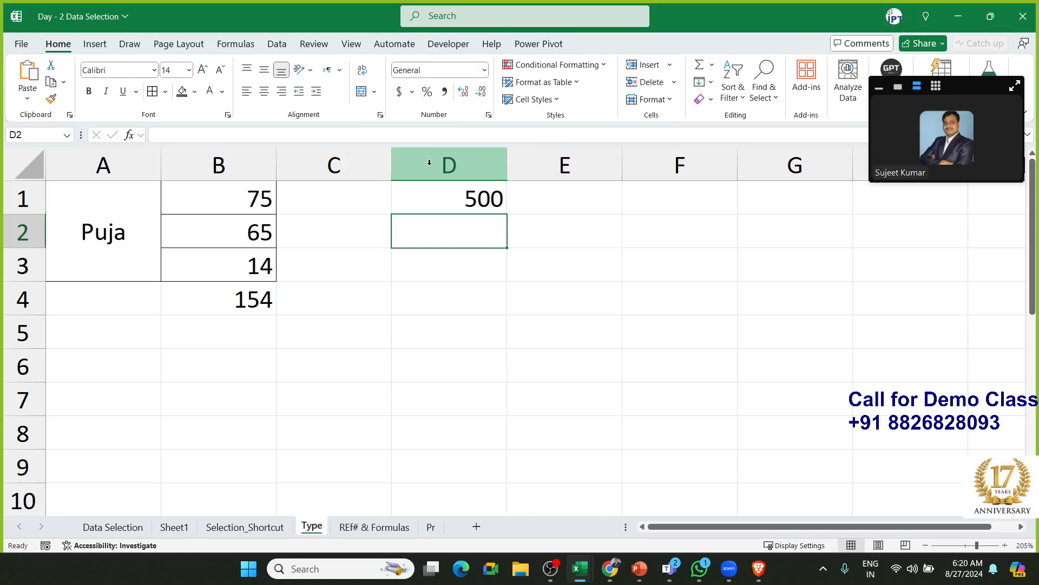
{"action": "type", "text": "Puja"}
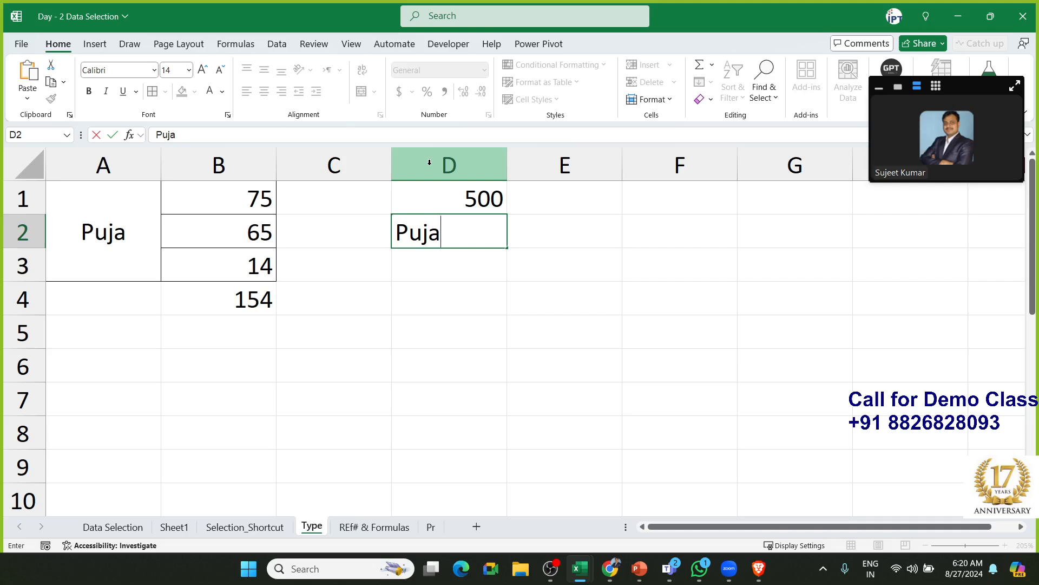
{"action": "key", "text": "Return"}
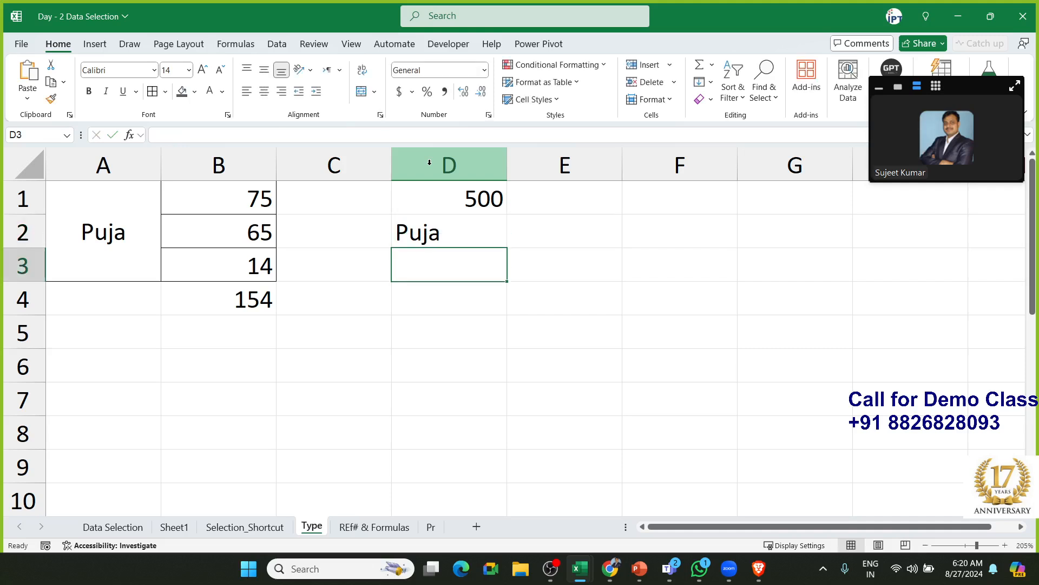
Center D1:D2 then remove the centring, and check cells D1 to D4
{"action": "key", "text": "Up"}
{"action": "key", "text": "shift+Up"}
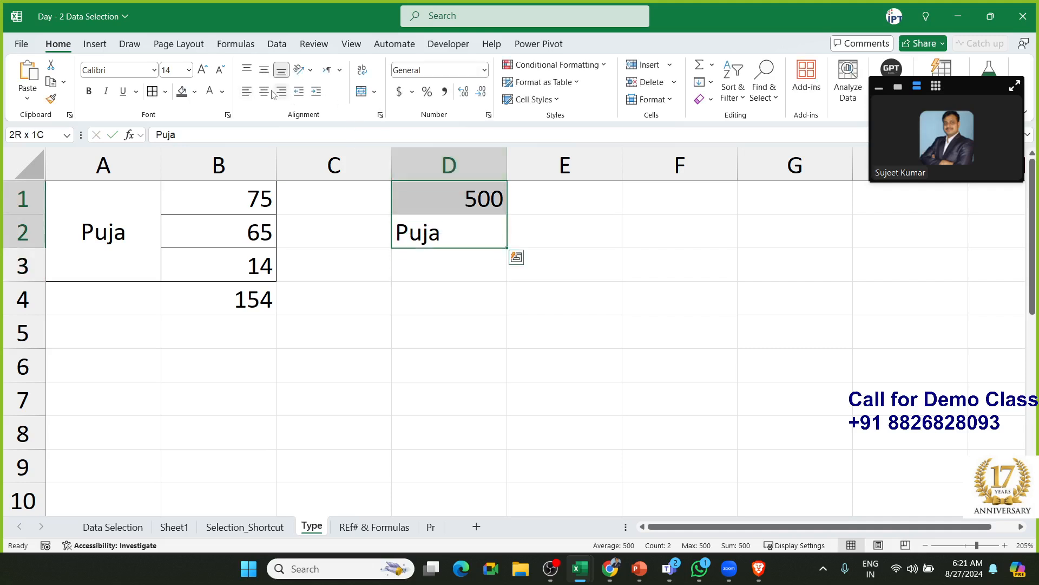
{"action": "left_click", "coordinate": [271, 92]}
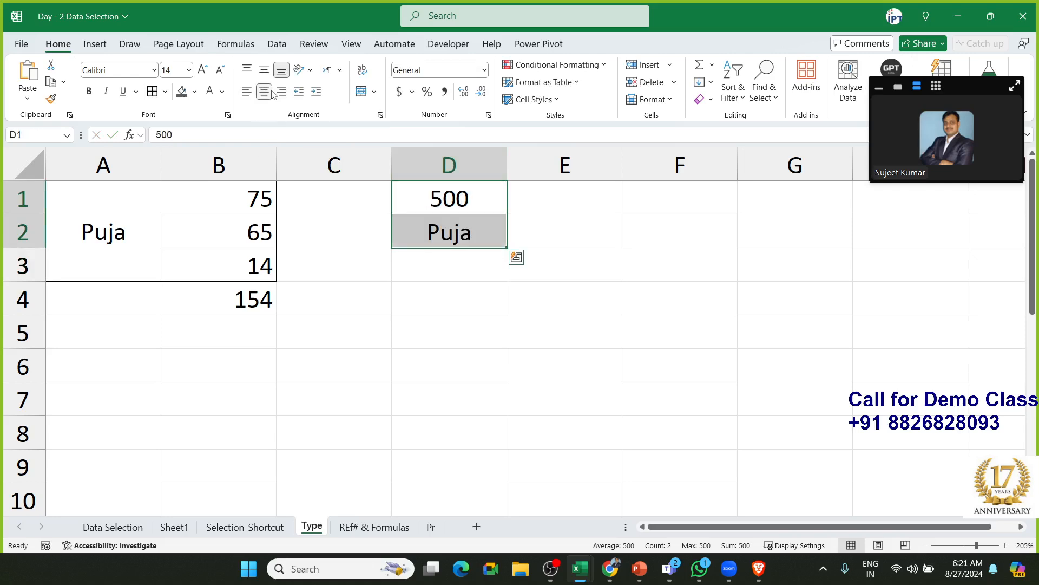
{"action": "left_click", "coordinate": [270, 92]}
{"action": "key", "text": "Return"}
{"action": "left_click", "coordinate": [437, 276]}
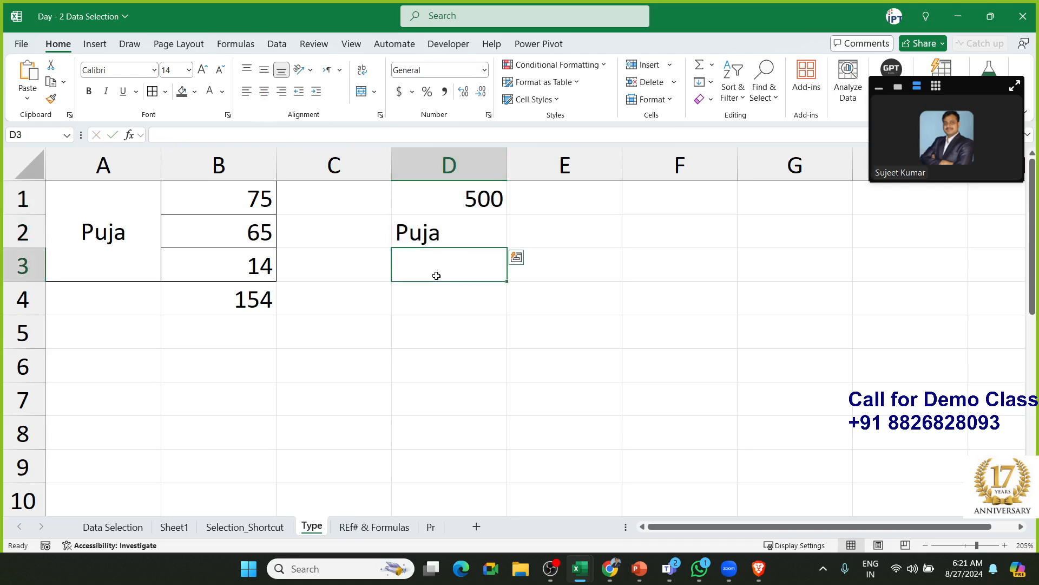
{"action": "left_click", "coordinate": [467, 206]}
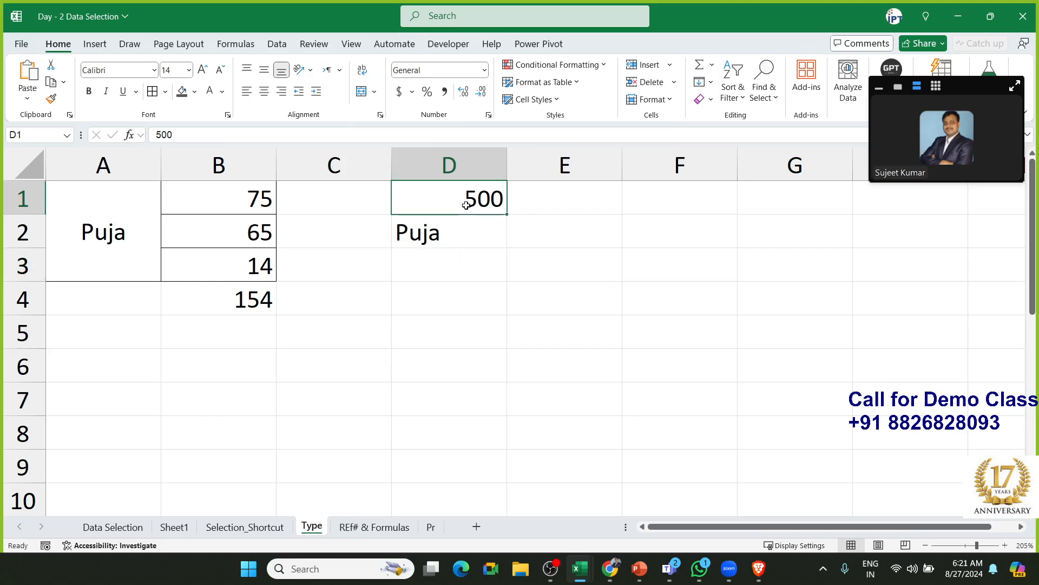
{"action": "left_click", "coordinate": [445, 240]}
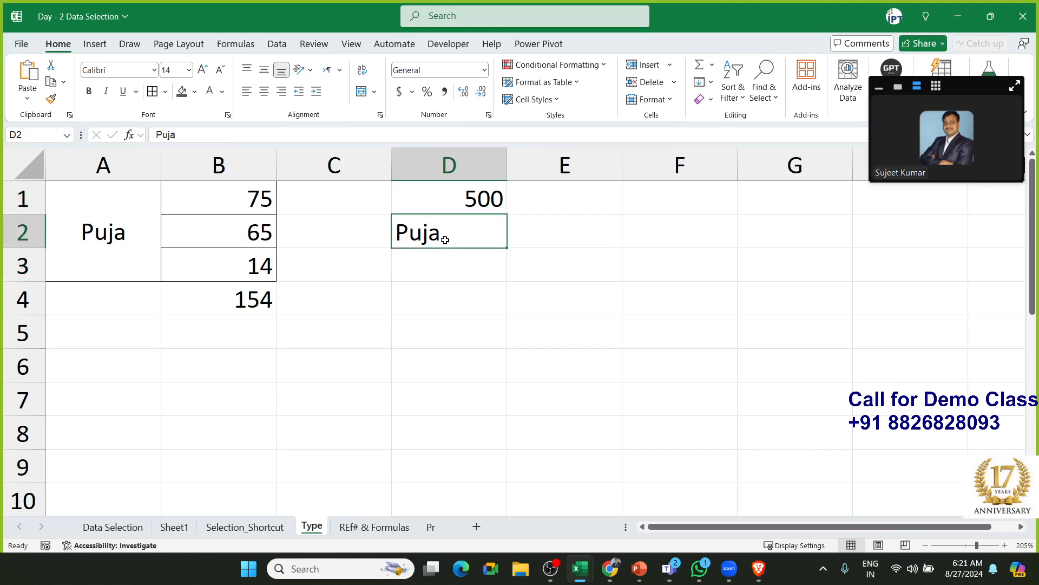
{"action": "left_click", "coordinate": [402, 297]}
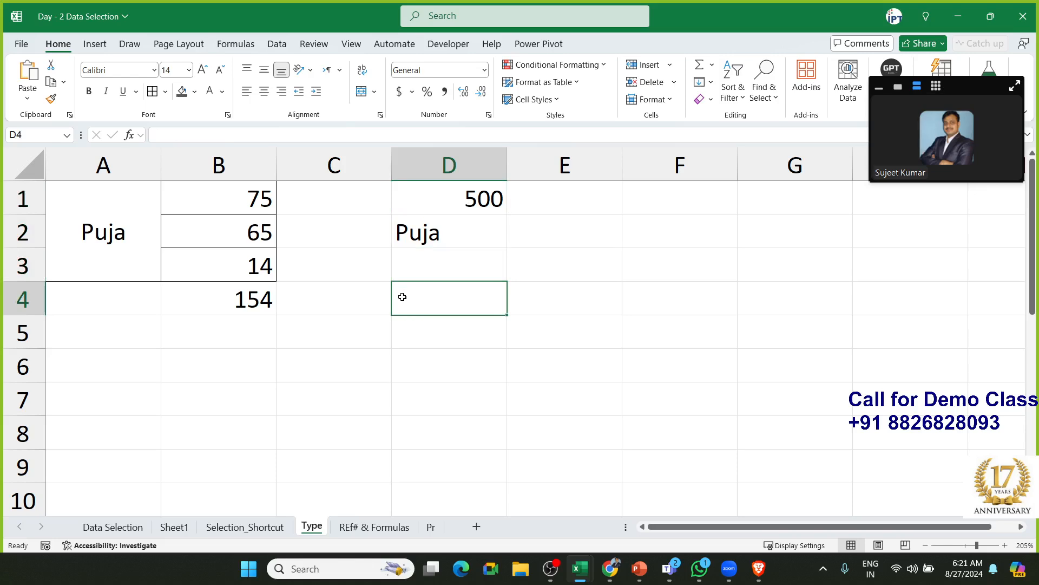
Enter '500 MRP' in D4 and =D4+20 in D5, which gives #VALUE!
{"action": "type", "text": "500 "}
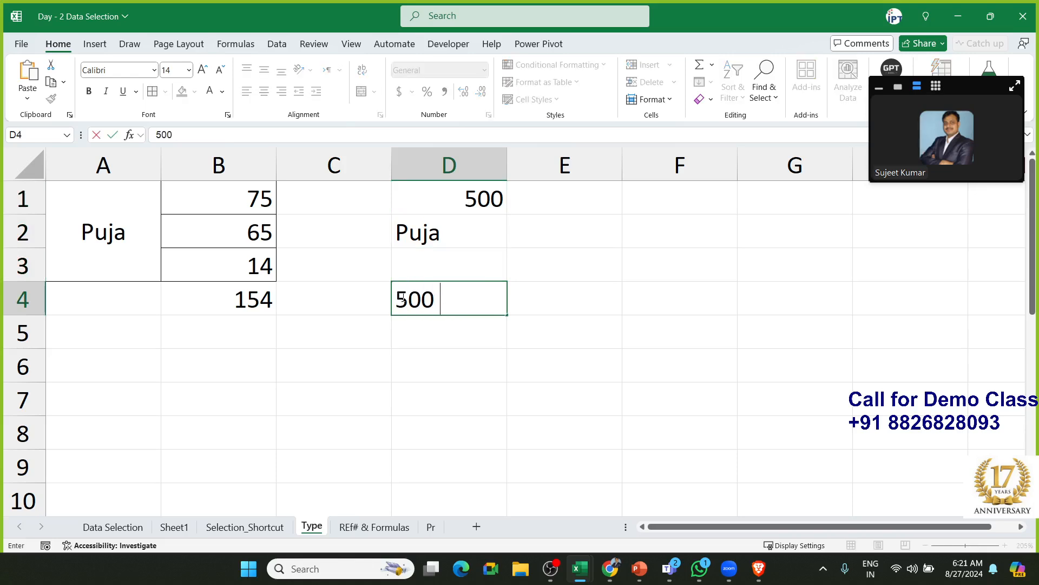
{"action": "type", "text": "MRP"}
{"action": "key", "text": "Return"}
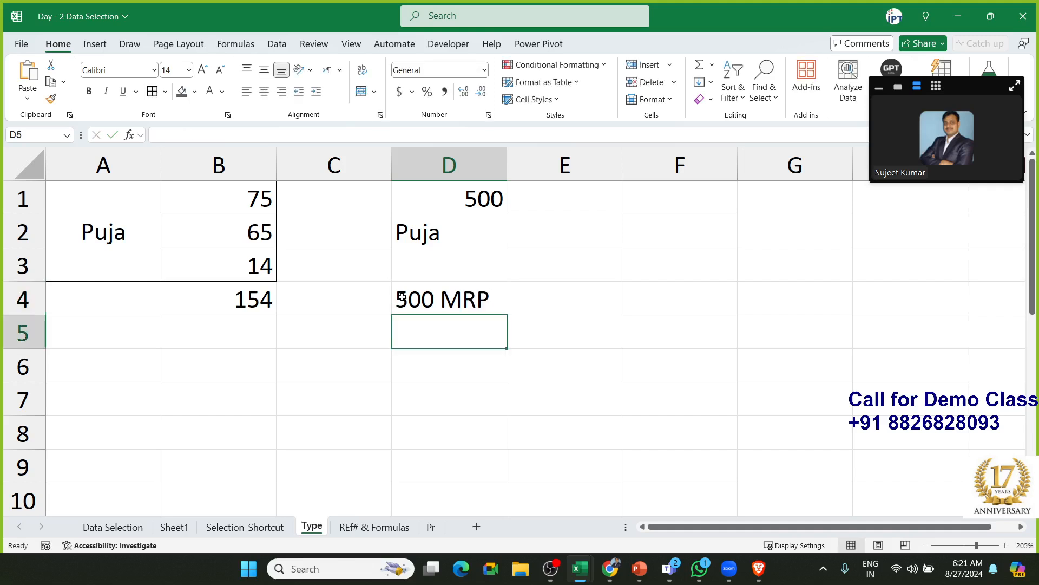
{"action": "type", "text": "="}
{"action": "left_click", "coordinate": [403, 296]}
{"action": "type", "text": "+20"}
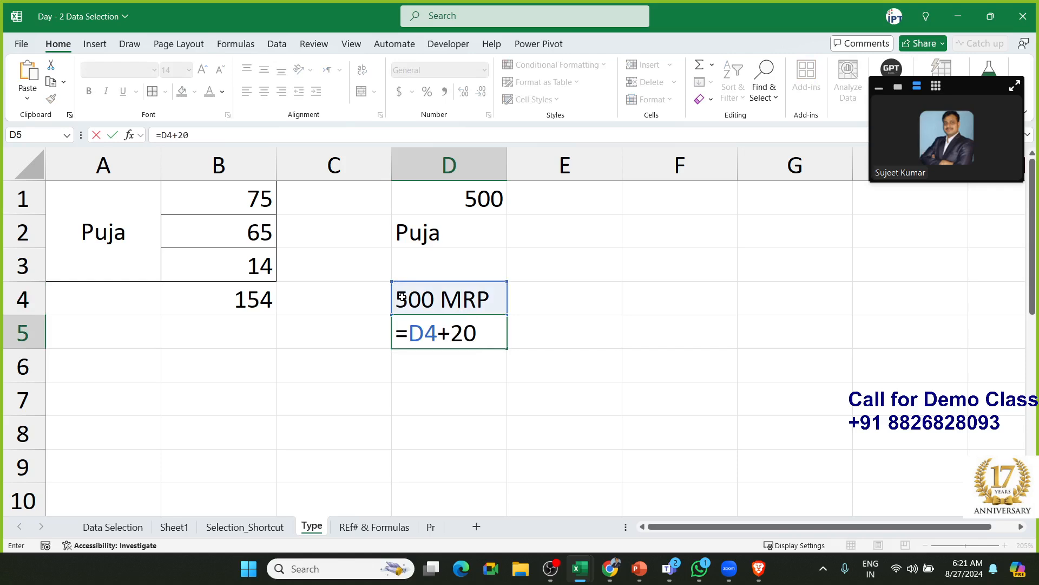
{"action": "key", "text": "Return"}
Open D4 for editing and leave it unchanged
{"action": "left_click", "coordinate": [403, 296]}
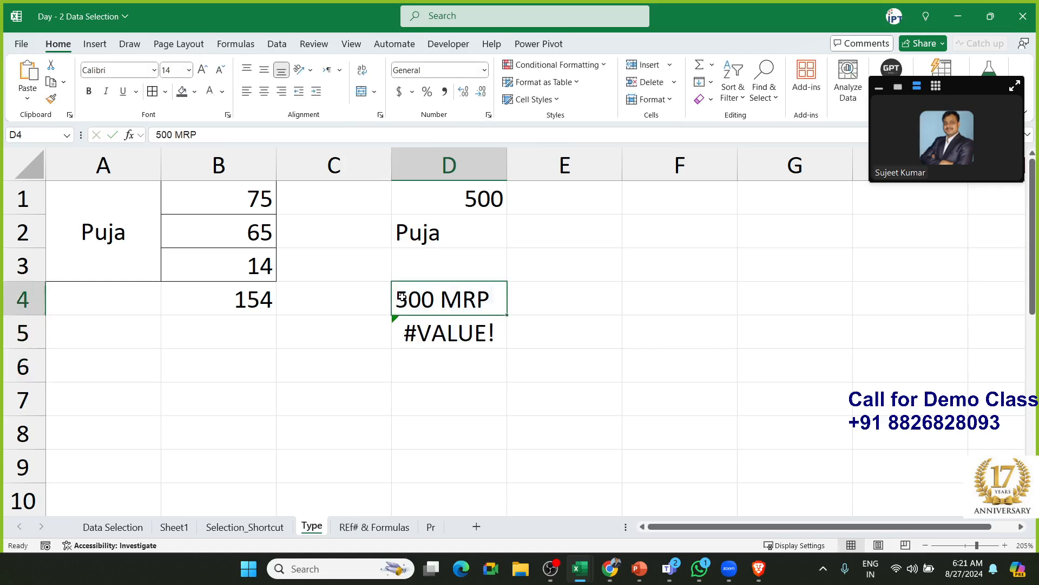
{"action": "key", "text": "F2"}
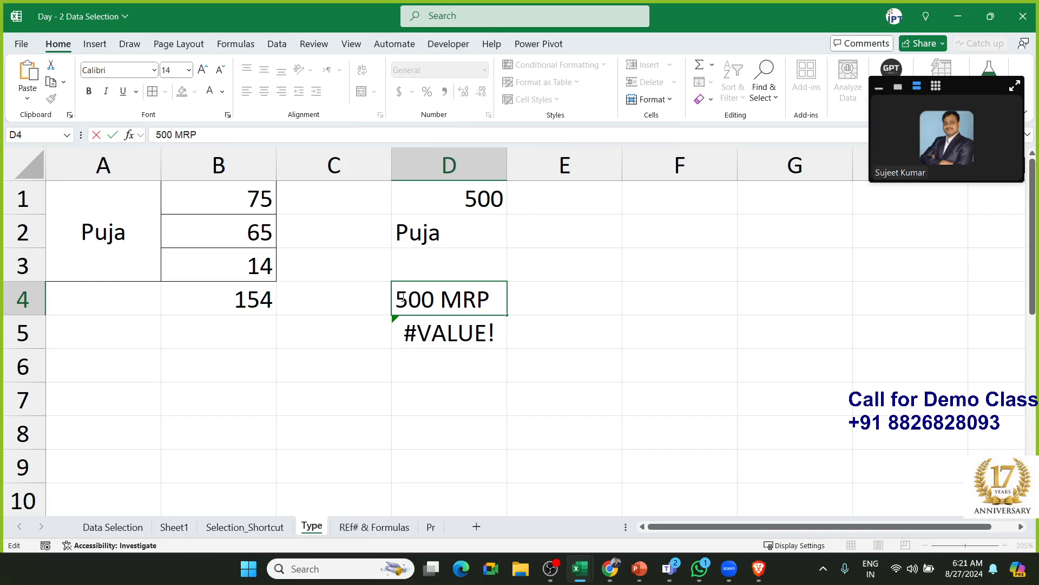
{"action": "key", "text": "Escape"}
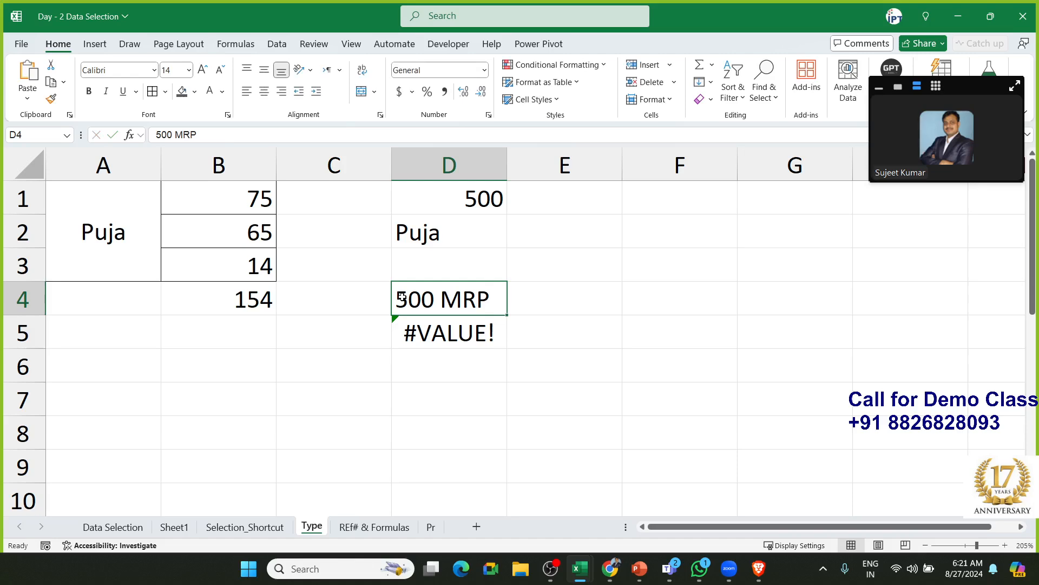
Enter '54 ft', '65 ft', '25 ft' and '85 ft' down F1:F4, then undo the F4 entry
{"action": "key", "text": "Right"}
{"action": "key", "text": "Right"}
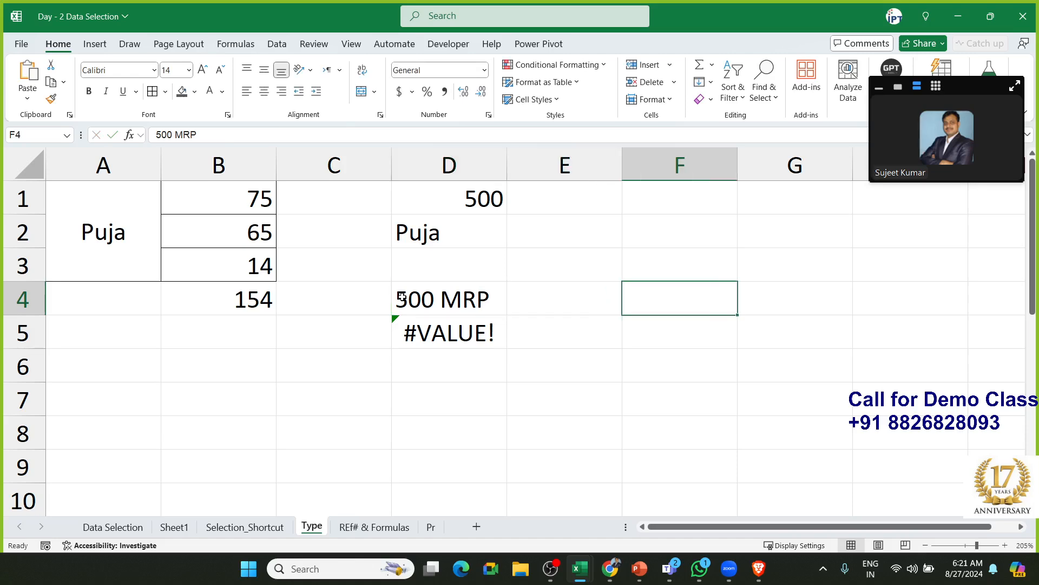
{"action": "key", "text": "Up"}
{"action": "key", "text": "Up"}
{"action": "key", "text": "Up"}
{"action": "type", "text": "54"}
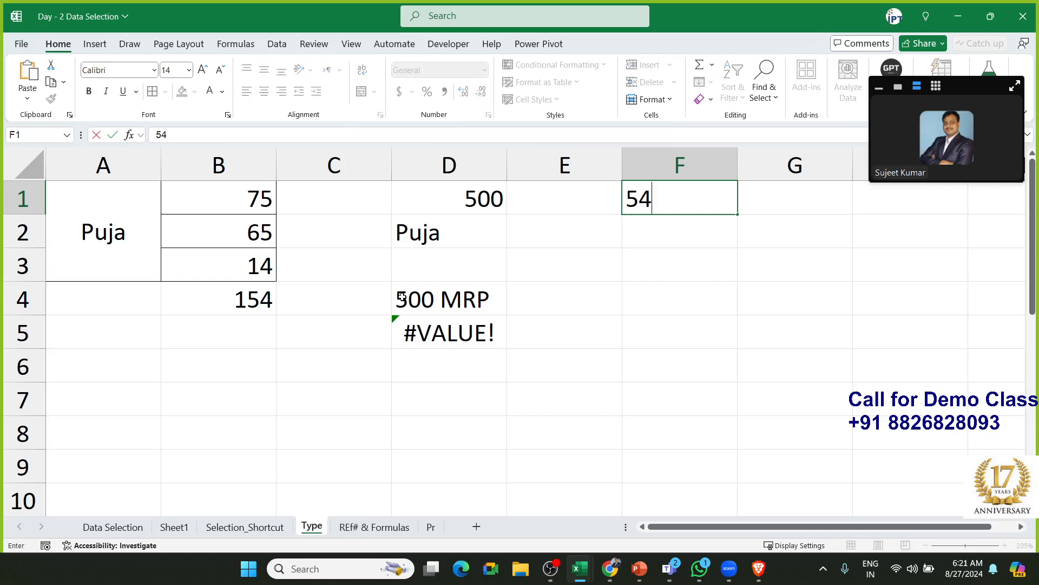
{"action": "type", "text": " ft"}
{"action": "key", "text": "Return"}
{"action": "type", "text": "65 ft"}
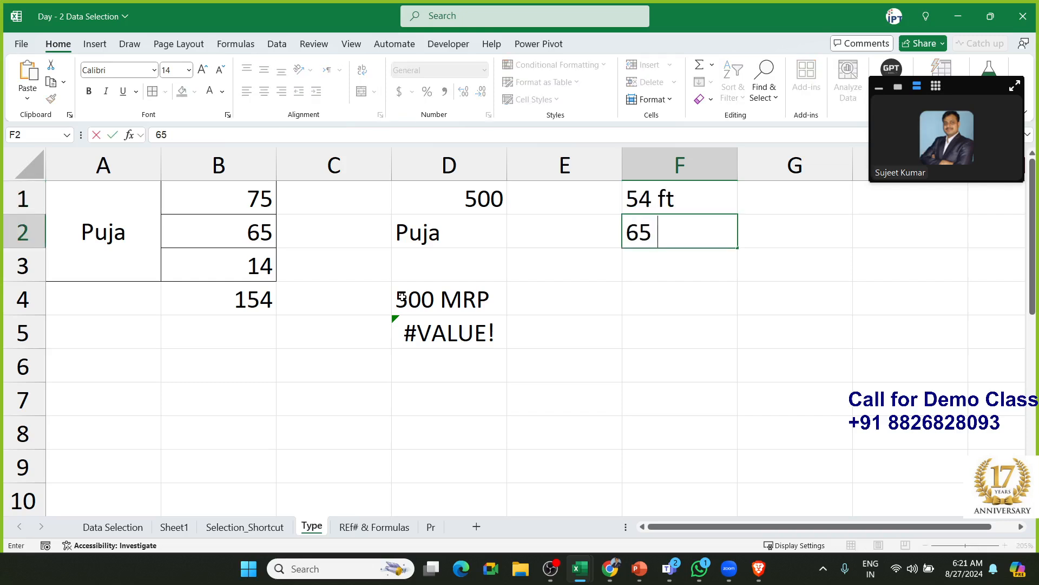
{"action": "type", "text": "25"}
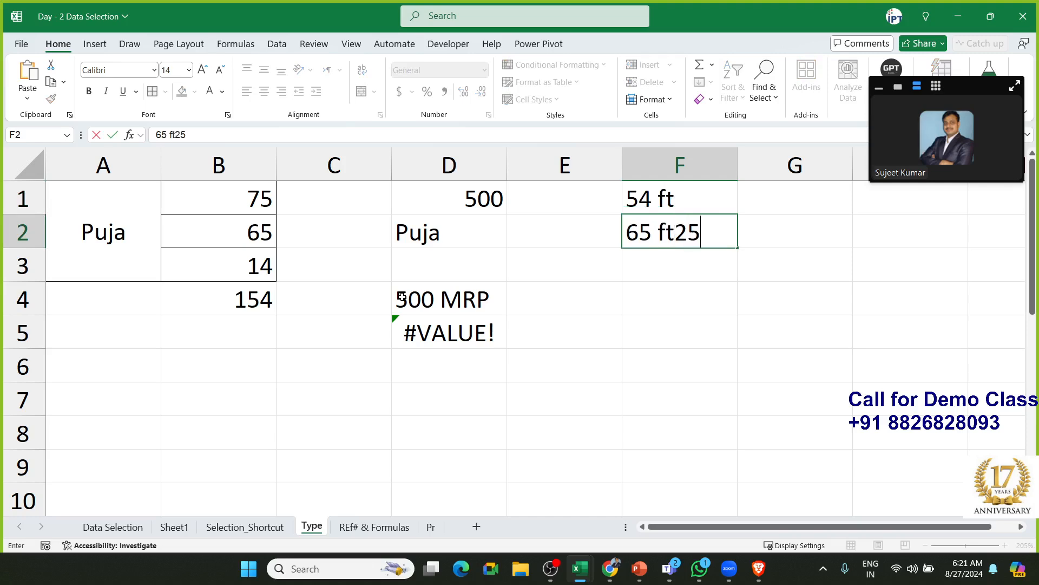
{"action": "key", "text": "BackSpace"}
{"action": "key", "text": "BackSpace"}
{"action": "key", "text": "Return"}
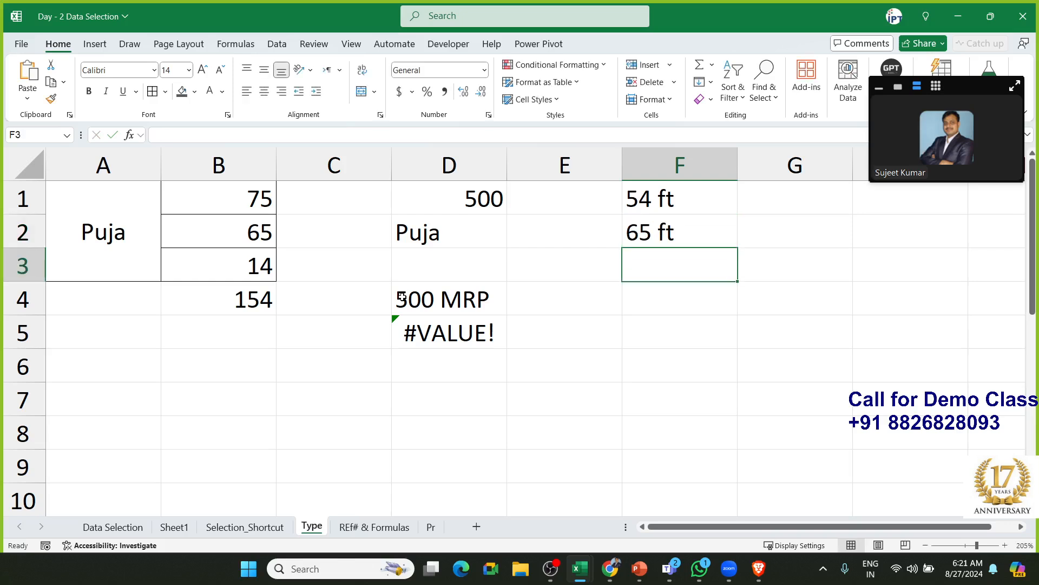
{"action": "type", "text": "25 ft"}
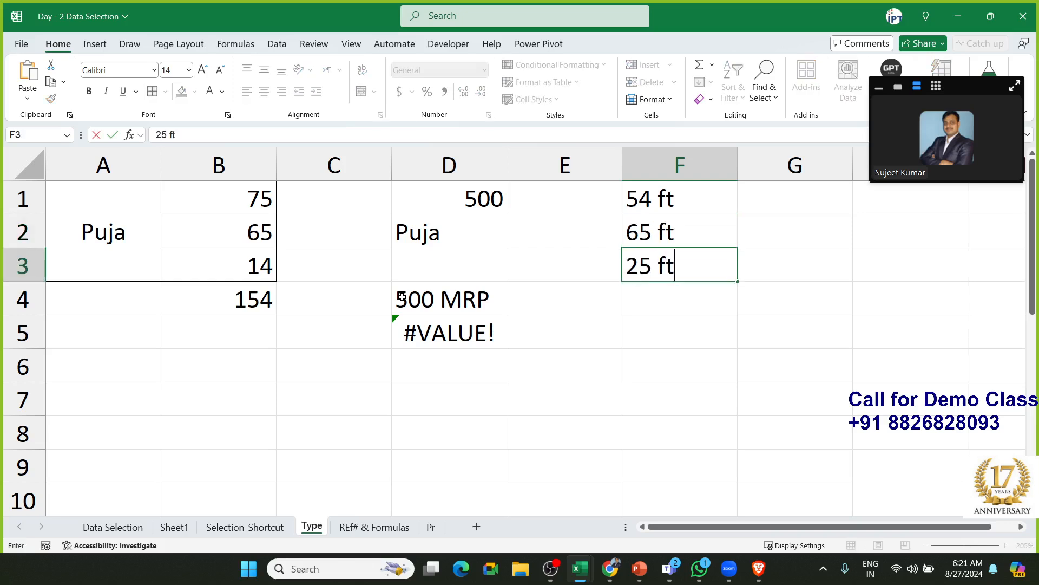
{"action": "key", "text": "Return"}
{"action": "type", "text": "85 ft"}
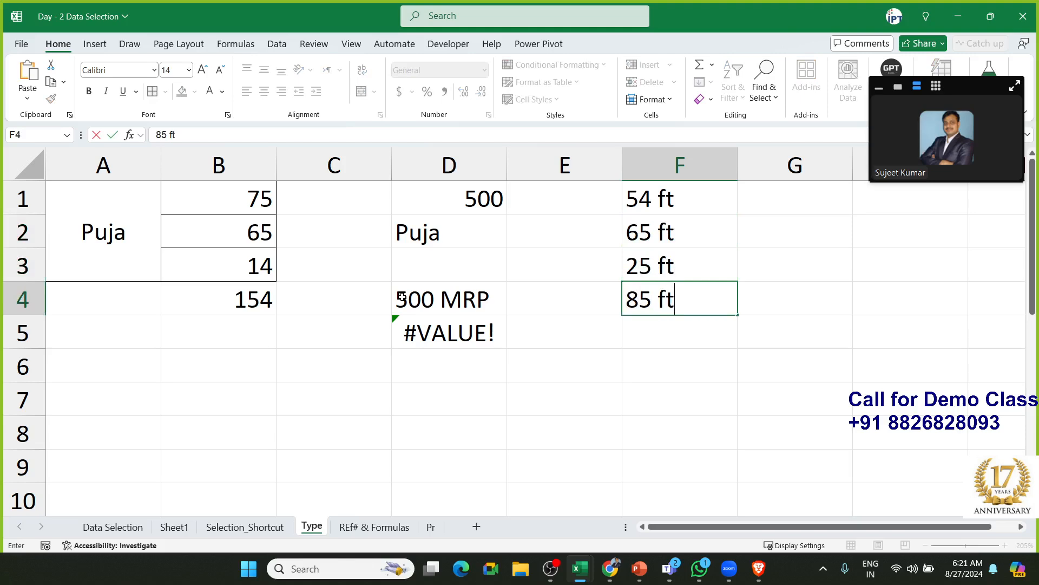
{"action": "key", "text": "Return"}
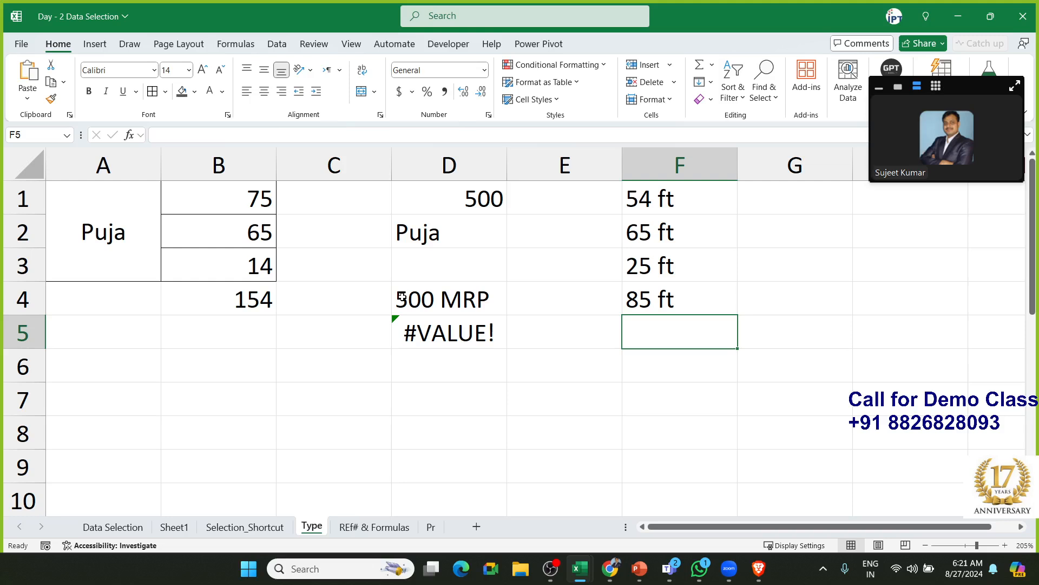
{"action": "key", "text": "ctrl+z"}
{"action": "key", "text": "ctrl+z"}
{"action": "key", "text": "ctrl+z"}
{"action": "key", "text": "ctrl+z"}
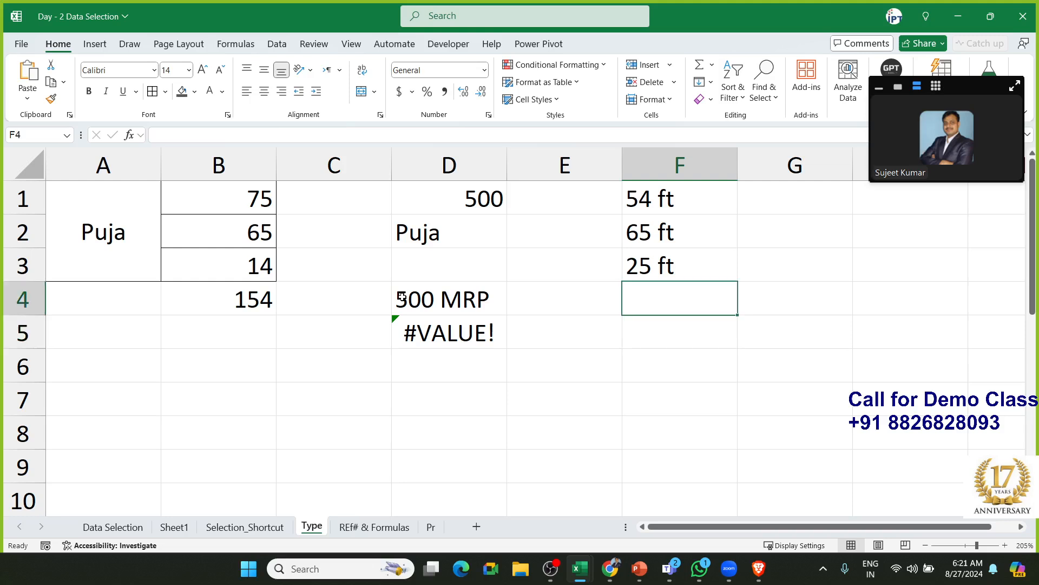
Enter the numbers 65, 25, 32, 52 and 36 down F1:F5
{"action": "type", "text": "65"}
{"action": "key", "text": "Return"}
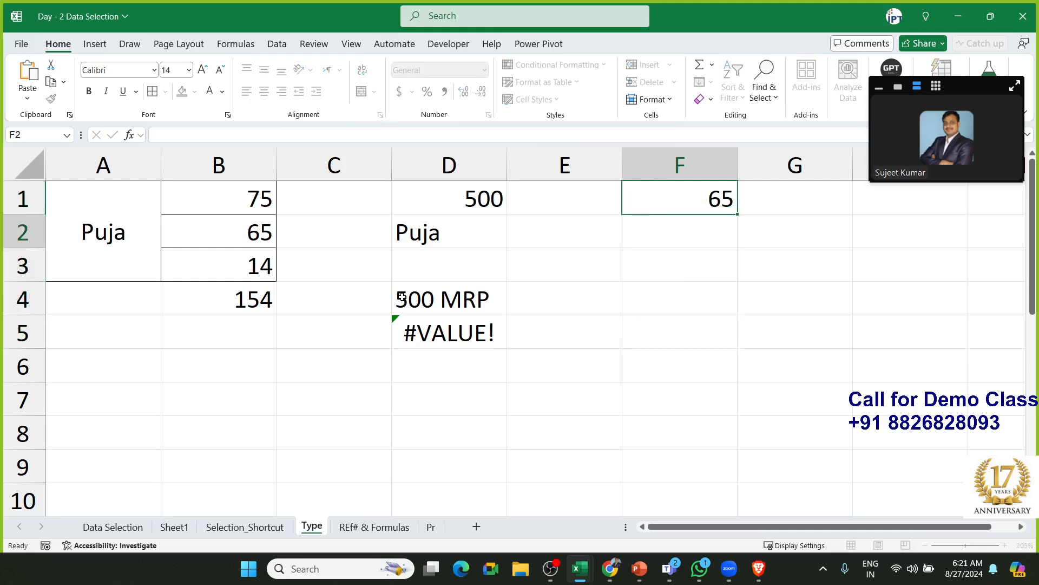
{"action": "type", "text": "25"}
{"action": "key", "text": "Return"}
{"action": "type", "text": "32"}
{"action": "key", "text": "Return"}
{"action": "type", "text": "52"}
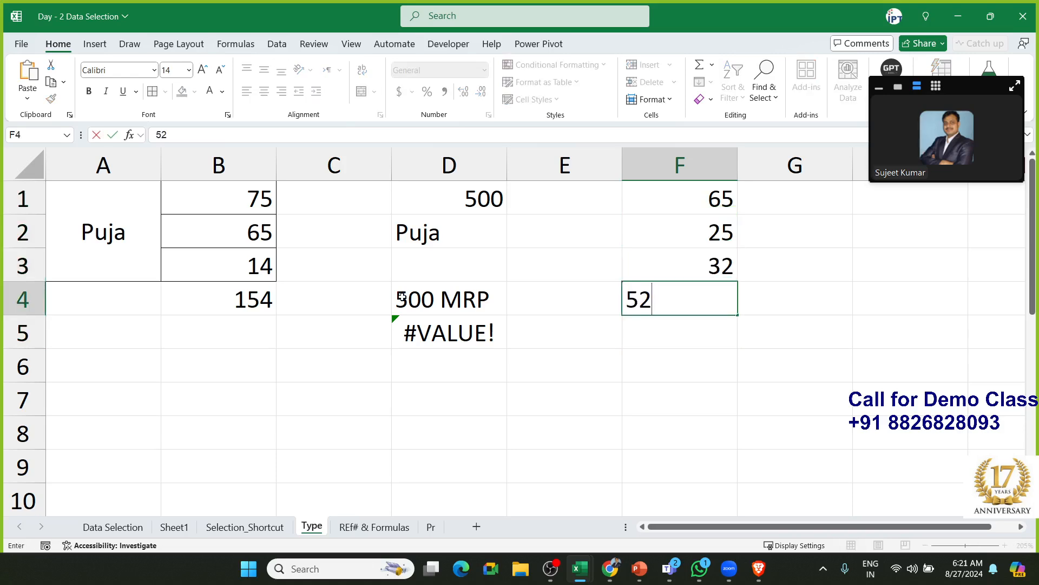
{"action": "key", "text": "Return"}
{"action": "type", "text": "36"}
{"action": "key", "text": "Return"}
Type FT in G1 and Flash Fill it down G1:G5 with Ctrl+E
{"action": "key", "text": "Up"}
{"action": "key", "text": "ctrl+Up"}
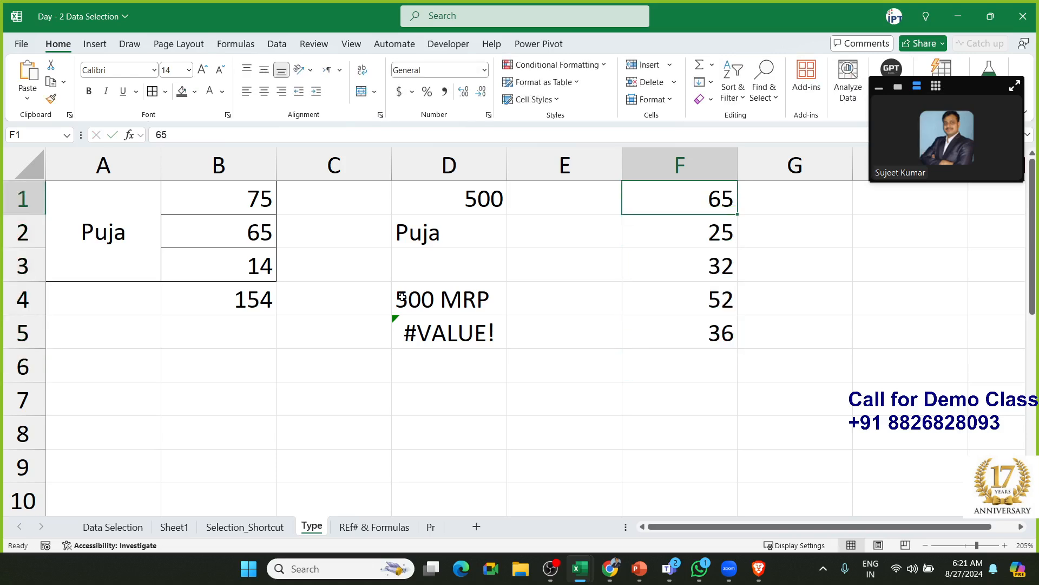
{"action": "key", "text": "Right"}
{"action": "type", "text": "FT"}
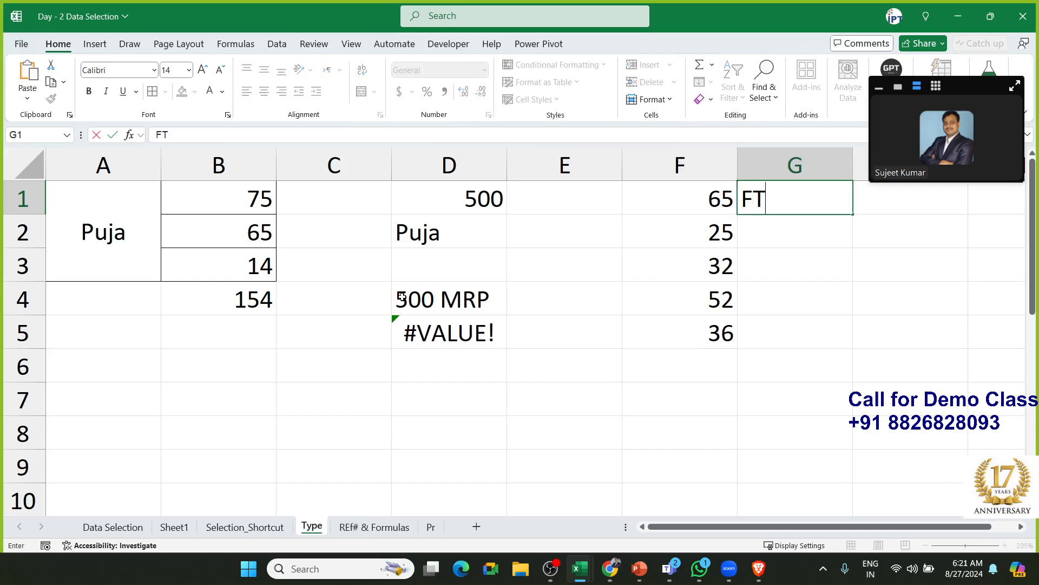
{"action": "key", "text": "Return"}
{"action": "key", "text": "Left"}
{"action": "key", "text": "ctrl+Down"}
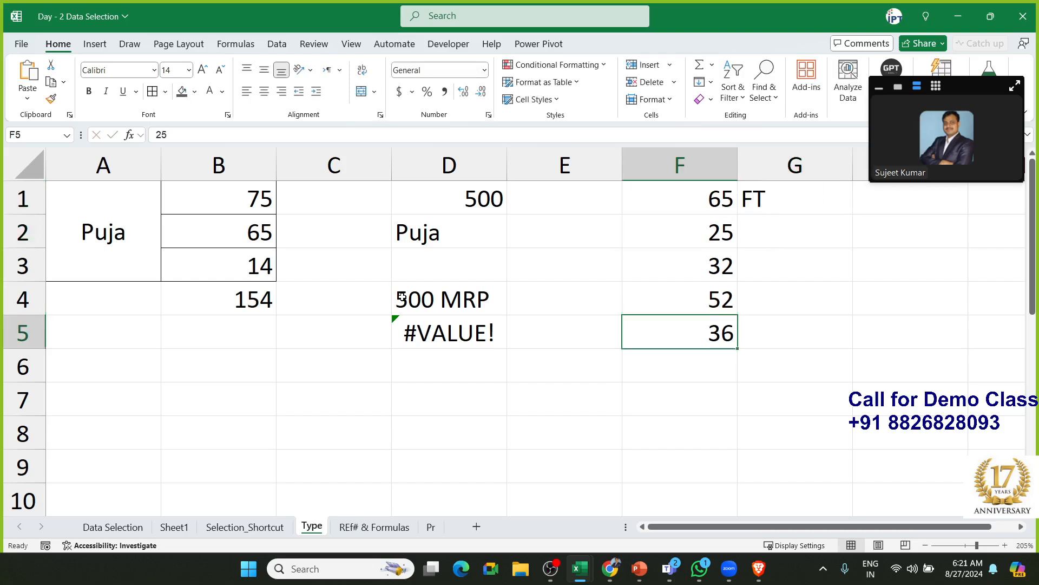
{"action": "key", "text": "Right"}
{"action": "key", "text": "ctrl+shift+Up"}
{"action": "key", "text": "ctrl+e"}
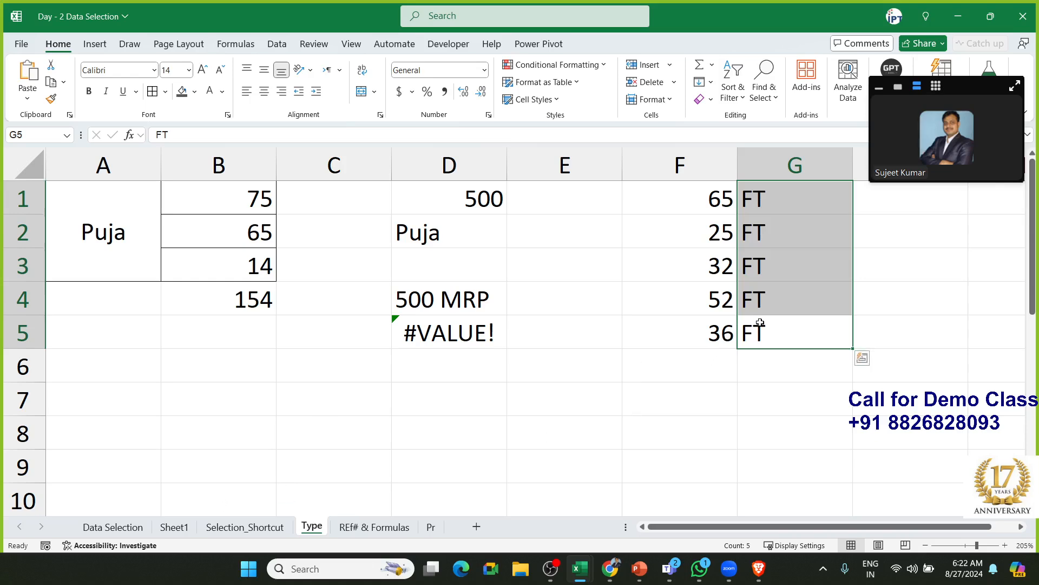
Clear the FT labels from G1:G5 and return to the top of column F
{"action": "key", "text": "Delete"}
{"action": "key", "text": "Left"}
{"action": "key", "text": "ctrl+Up"}
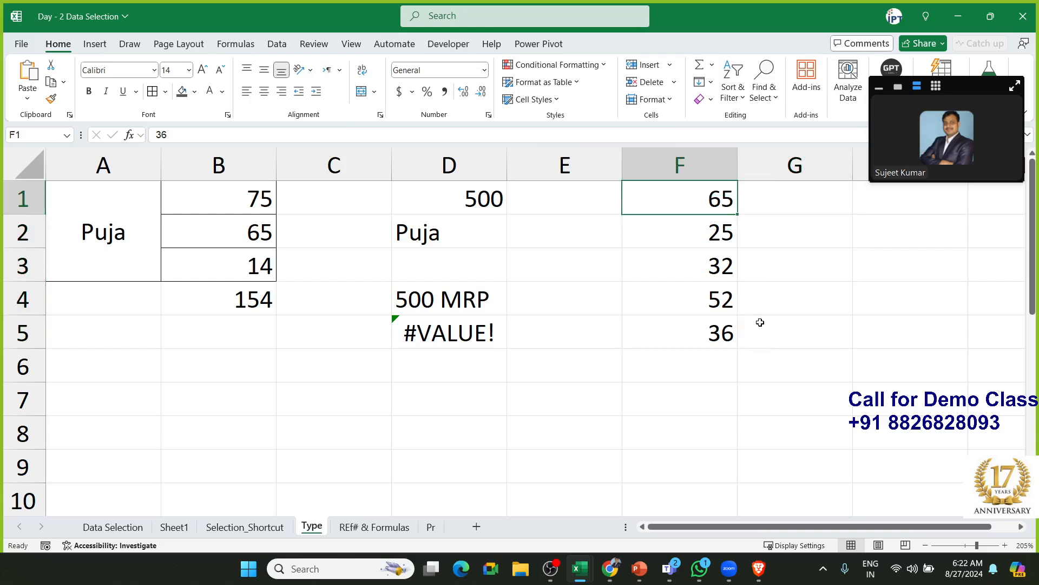
Apply the custom number format 0 "Ft" to F1:F5 so they show 65 Ft through 36 Ft
{"action": "key", "text": "ctrl+shift+Down"}
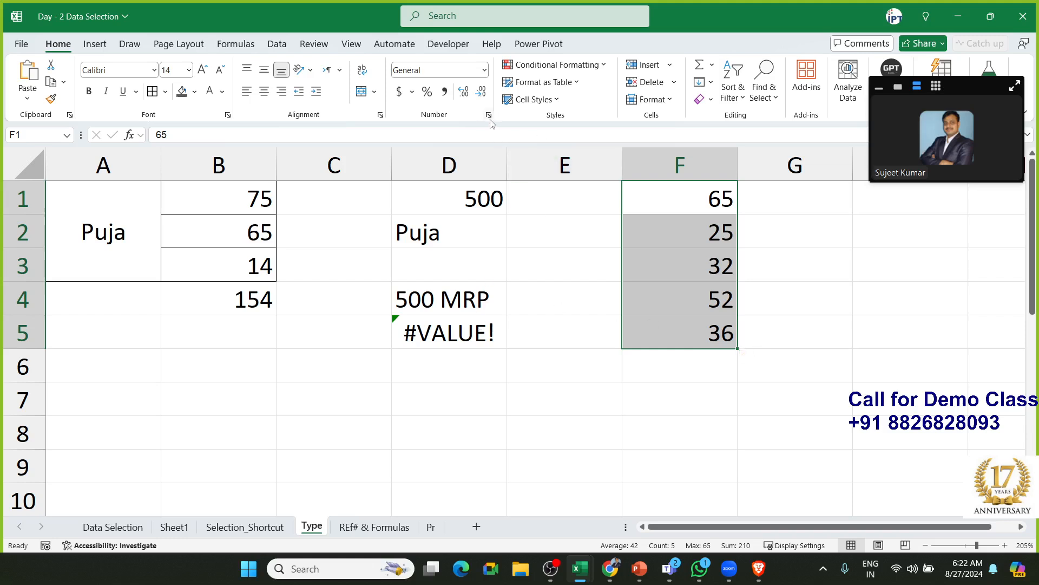
{"action": "key", "text": "ctrl+q"}
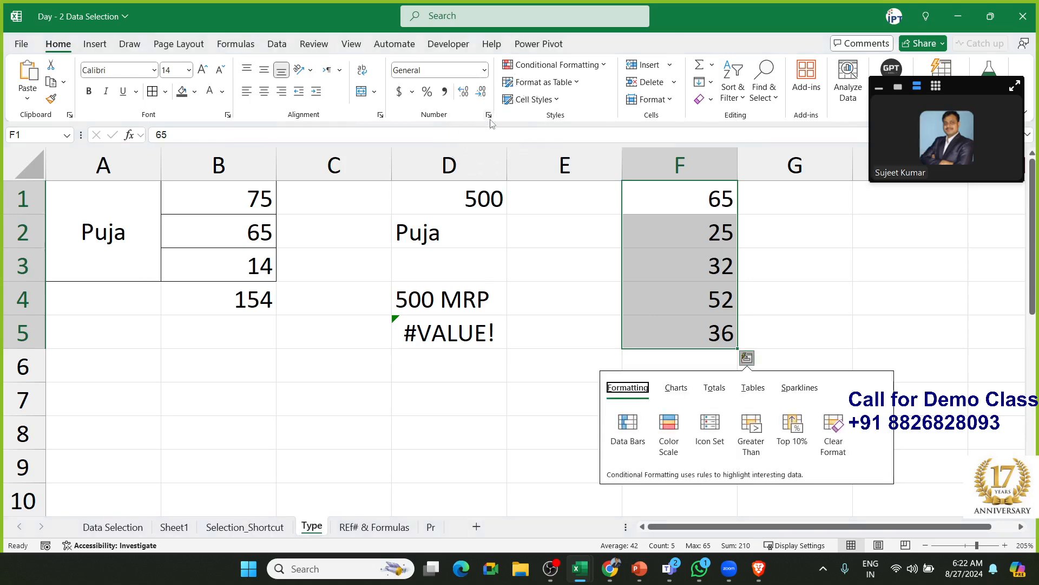
{"action": "left_click", "coordinate": [489, 115]}
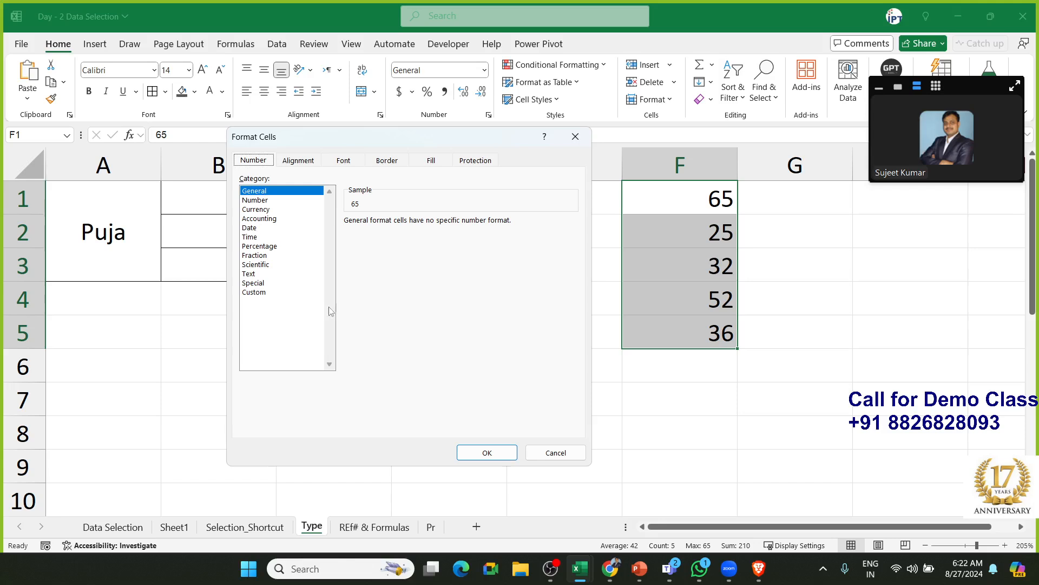
{"action": "left_click", "coordinate": [244, 275]}
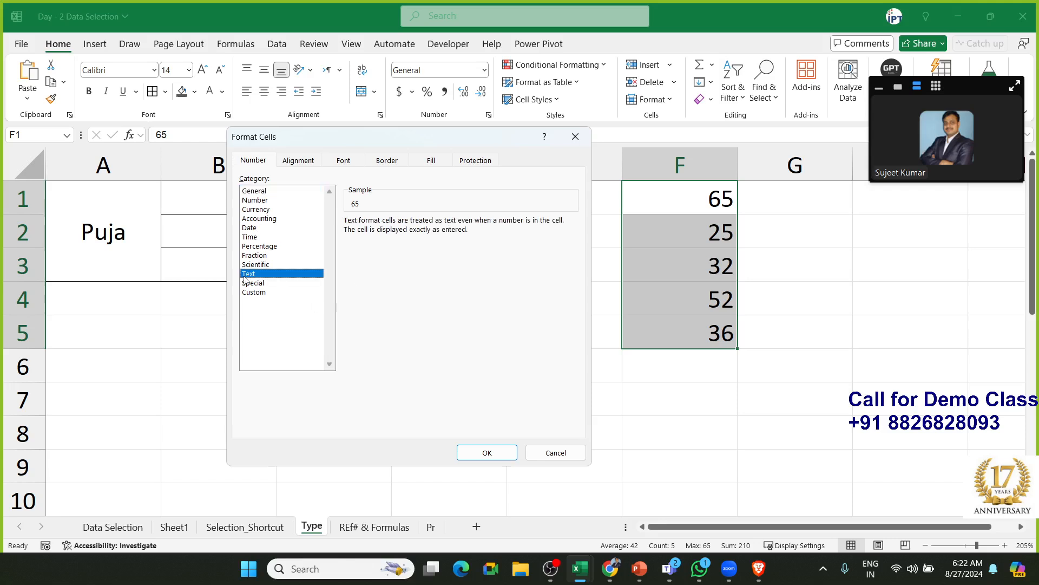
{"action": "left_click", "coordinate": [248, 293]}
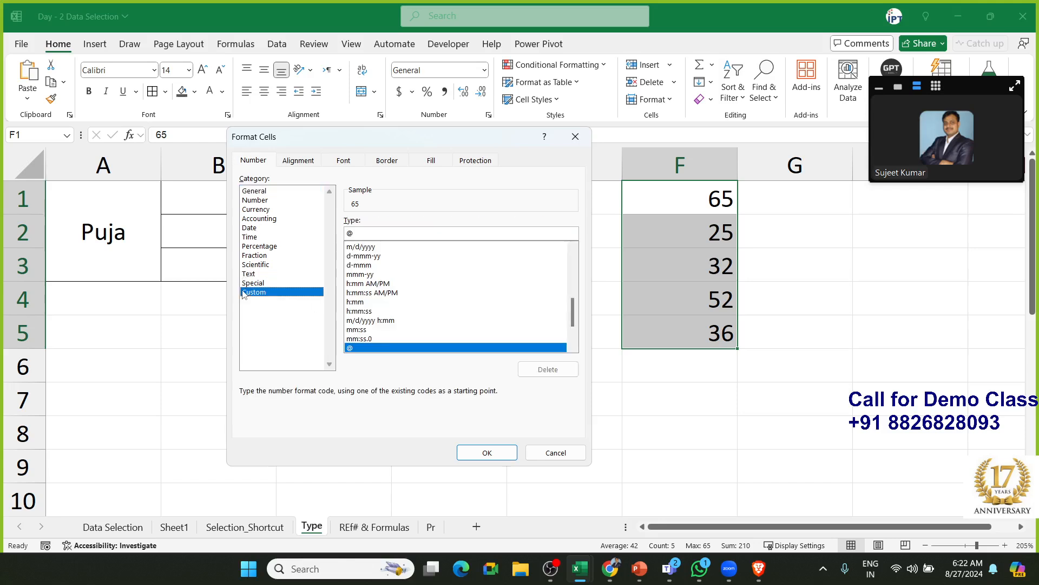
{"action": "left_click_drag", "start_coordinate": [371, 236], "coordinate": [342, 237]}
{"action": "type", "text": "0"}
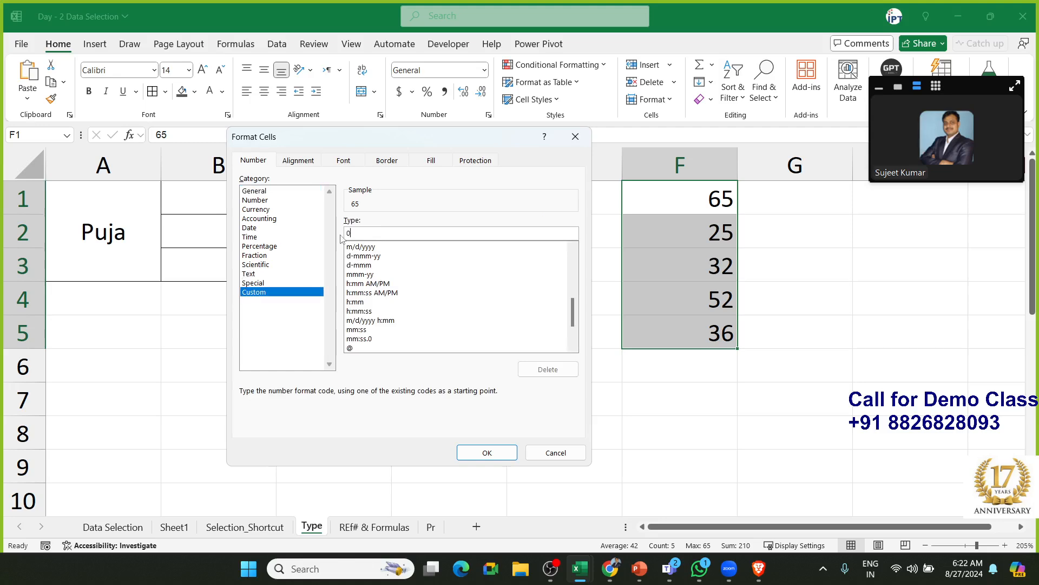
{"action": "type", "text": " \"Ft"}
{"action": "left_click", "coordinate": [488, 457]}
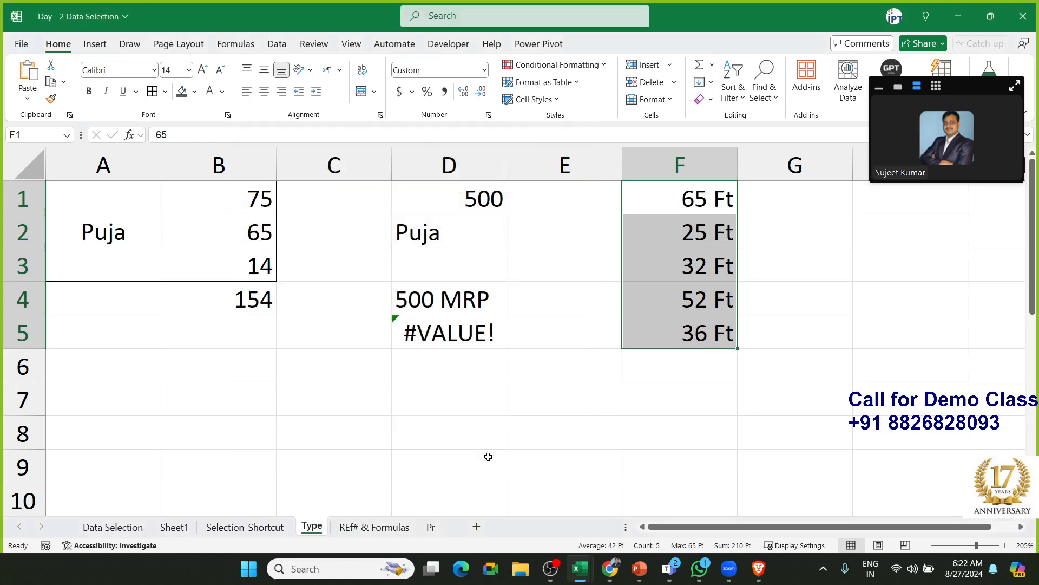
Check the values in F1 through F5 and select that range
{"action": "left_click", "coordinate": [696, 331]}
{"action": "left_click", "coordinate": [684, 290]}
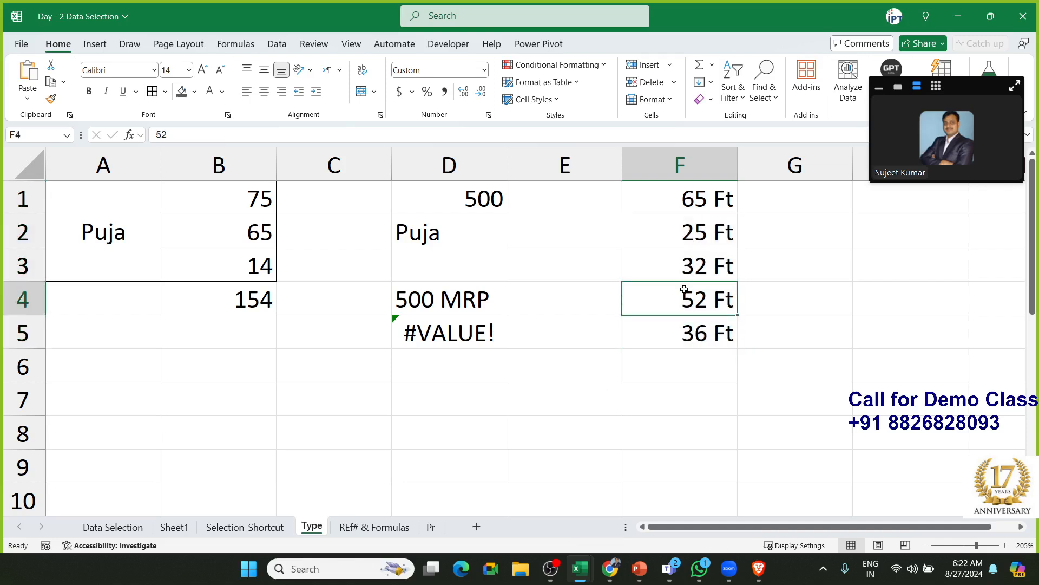
{"action": "left_click", "coordinate": [684, 271]}
{"action": "left_click", "coordinate": [676, 229]}
{"action": "left_click", "coordinate": [673, 202]}
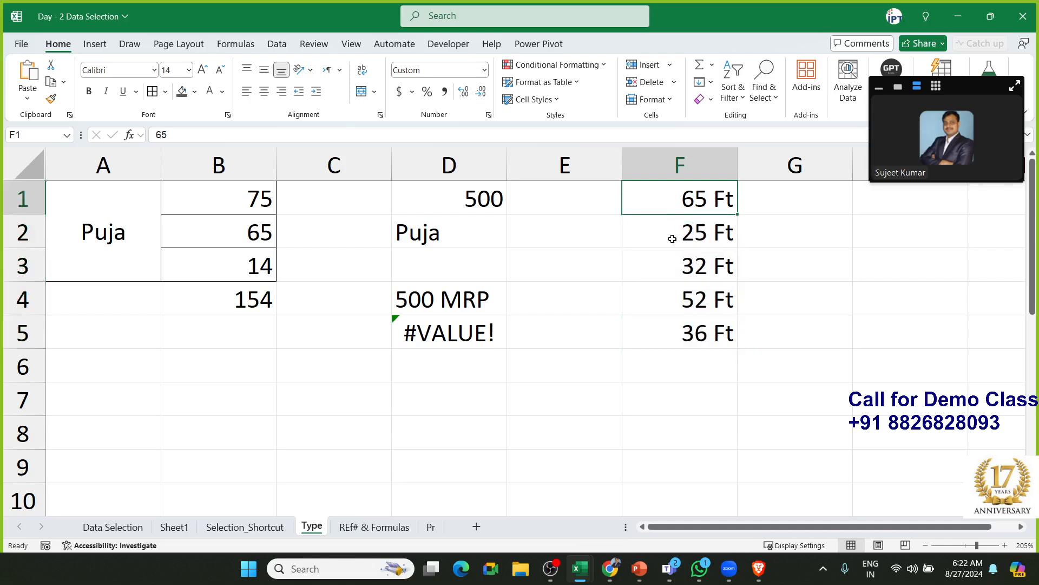
{"action": "left_click_drag", "start_coordinate": [672, 239], "coordinate": [664, 336]}
Enter =SUM(F1:F5) in F6, giving a total of 210 Ft
{"action": "left_click", "coordinate": [656, 365]}
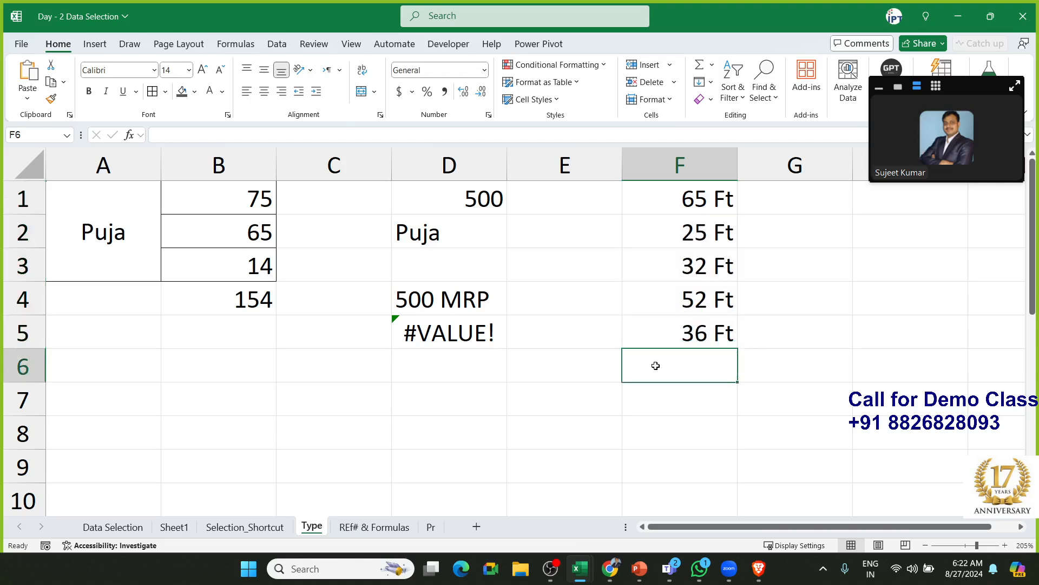
{"action": "type", "text": "=sum"}
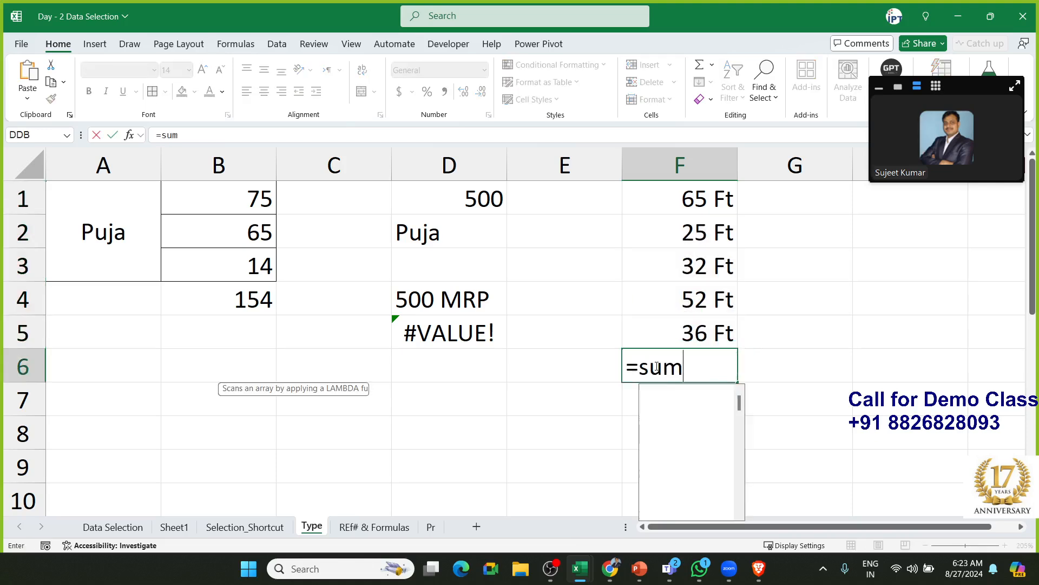
{"action": "key", "text": "Tab"}
{"action": "key", "text": "Up"}
{"action": "key", "text": "shift+Up"}
{"action": "key", "text": "shift+Up"}
{"action": "key", "text": "shift+Up"}
{"action": "key", "text": "shift+Up"}
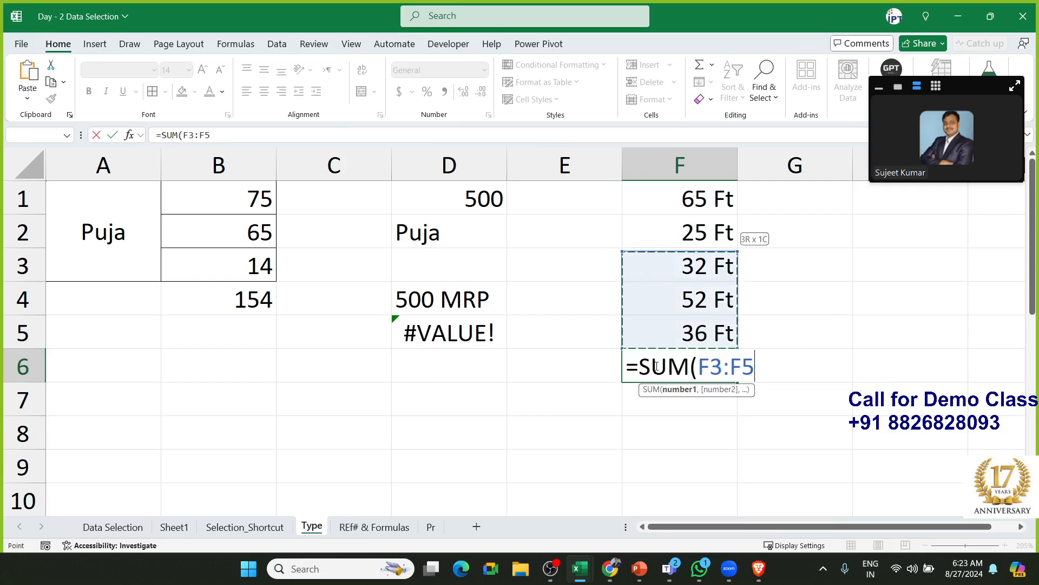
{"action": "type", "text": ")"}
{"action": "key", "text": "Return"}
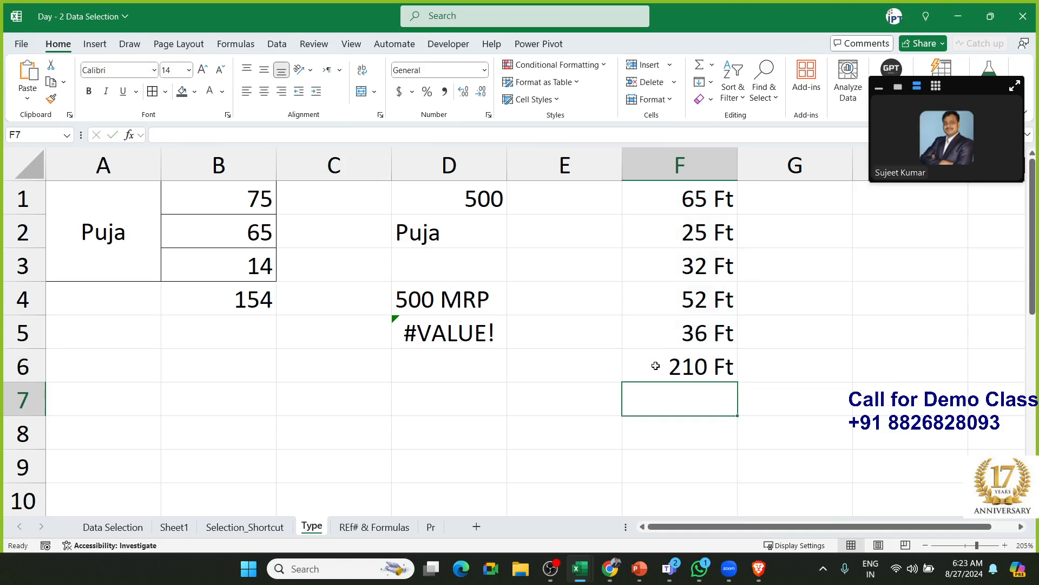
{"action": "key", "text": "Up"}
{"action": "key", "text": "Up"}
{"action": "key", "text": "Up"}
{"action": "key", "text": "Up"}
{"action": "key", "text": "Up"}
{"action": "key", "text": "Up"}
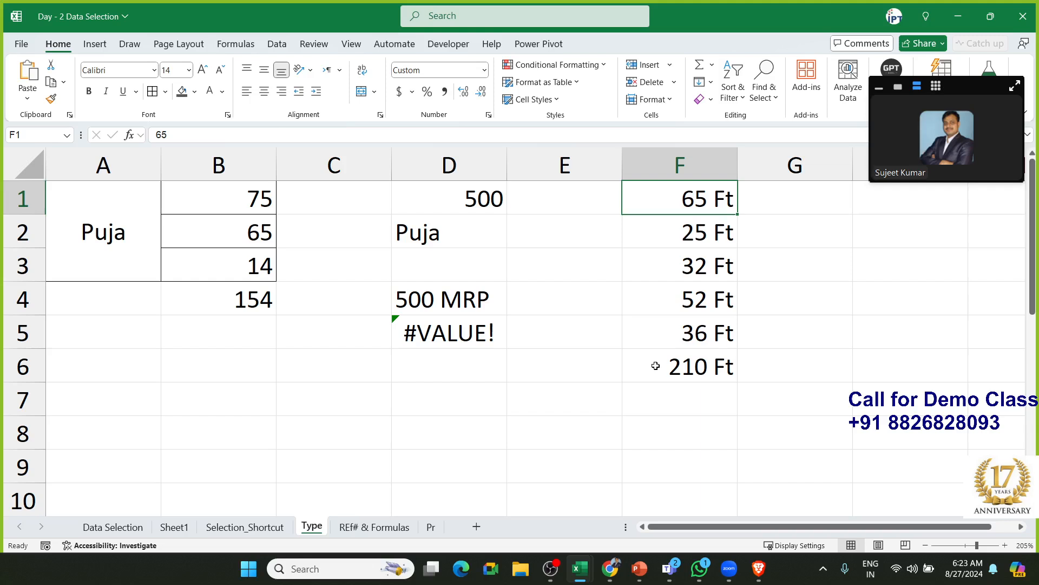
{"action": "left_click", "coordinate": [205, 135]}
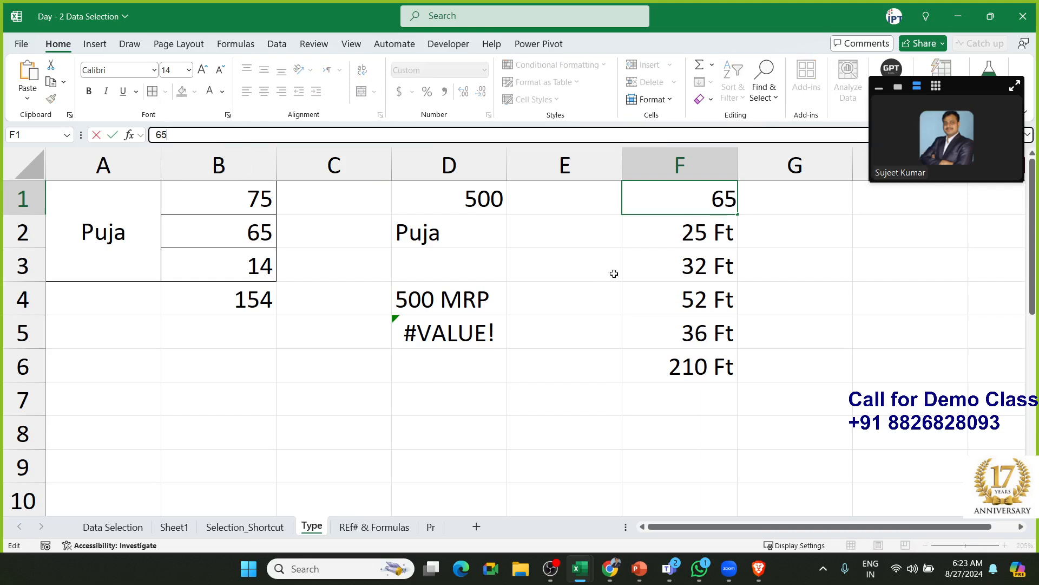
{"action": "double_click", "coordinate": [669, 233]}
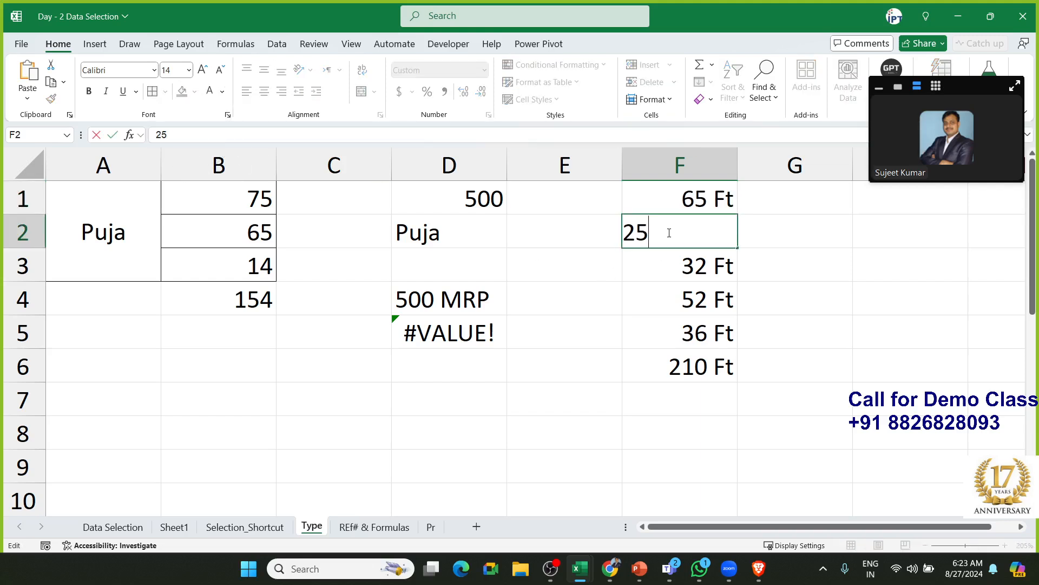
{"action": "double_click", "coordinate": [680, 262]}
{"action": "key", "text": "Escape"}
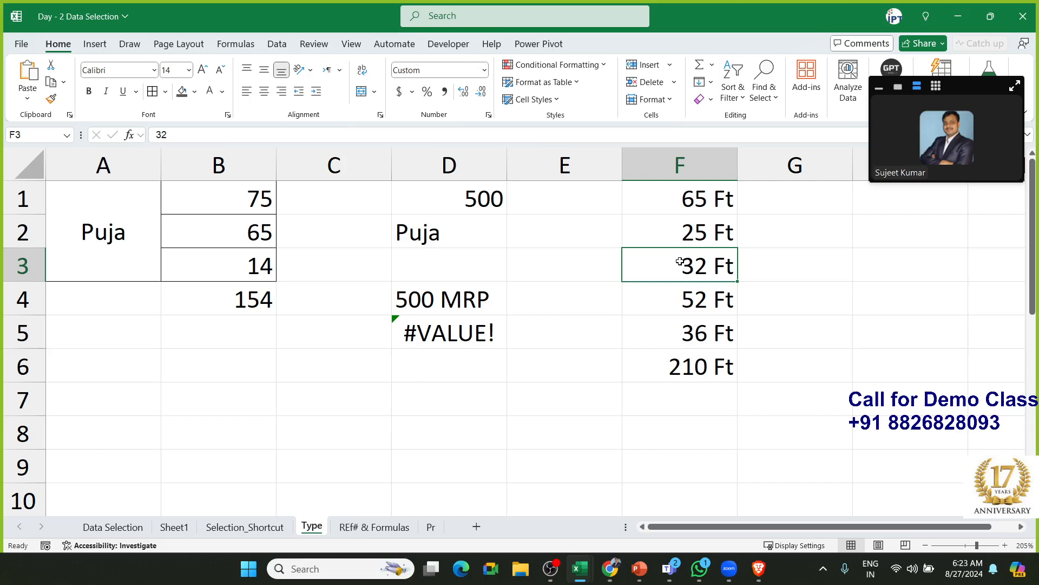
{"action": "left_click", "coordinate": [694, 193]}
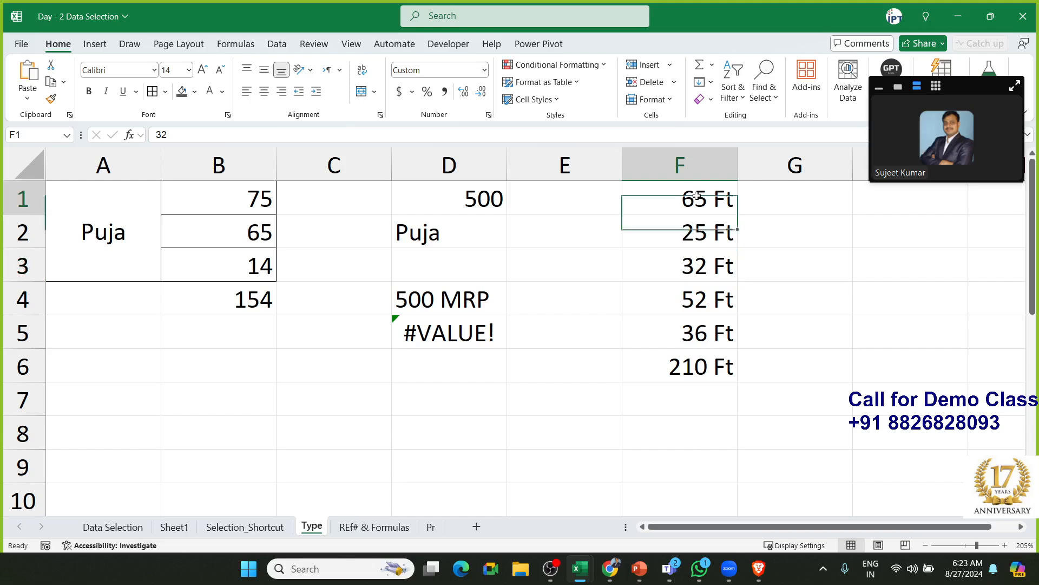
{"action": "double_click", "coordinate": [692, 228]}
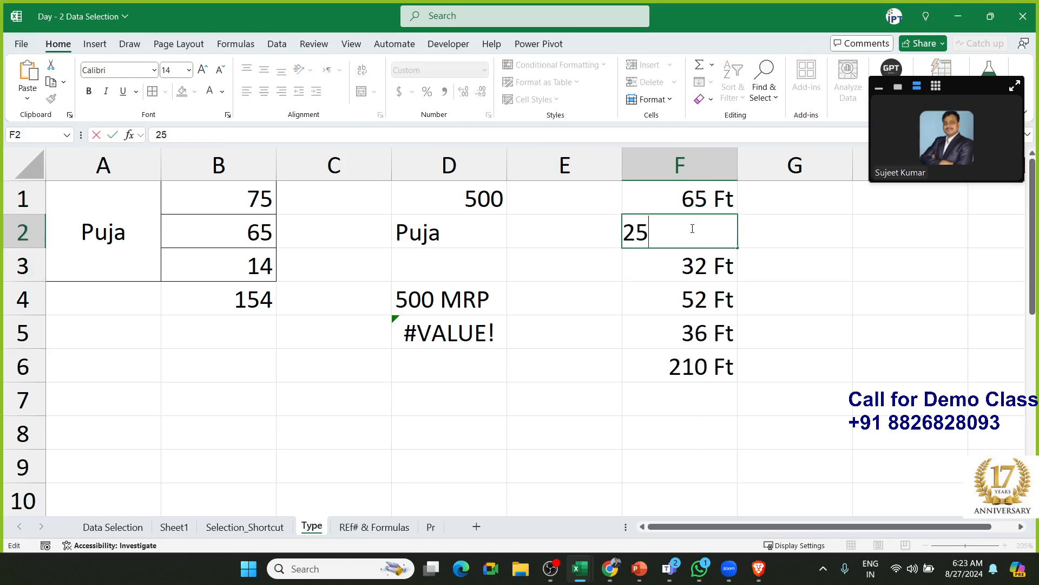
{"action": "key", "text": "Escape"}
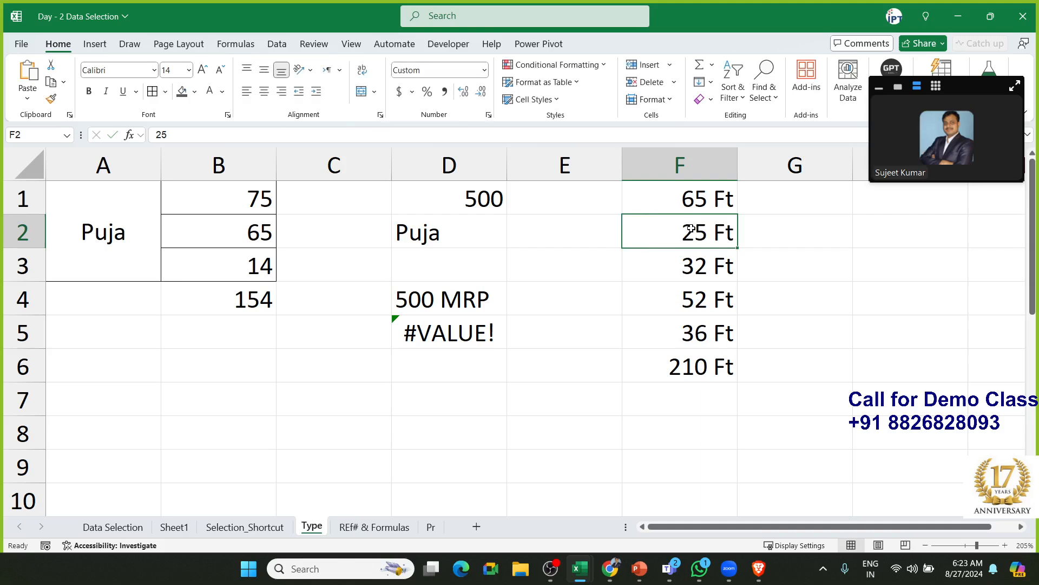
{"action": "double_click", "coordinate": [696, 366]}
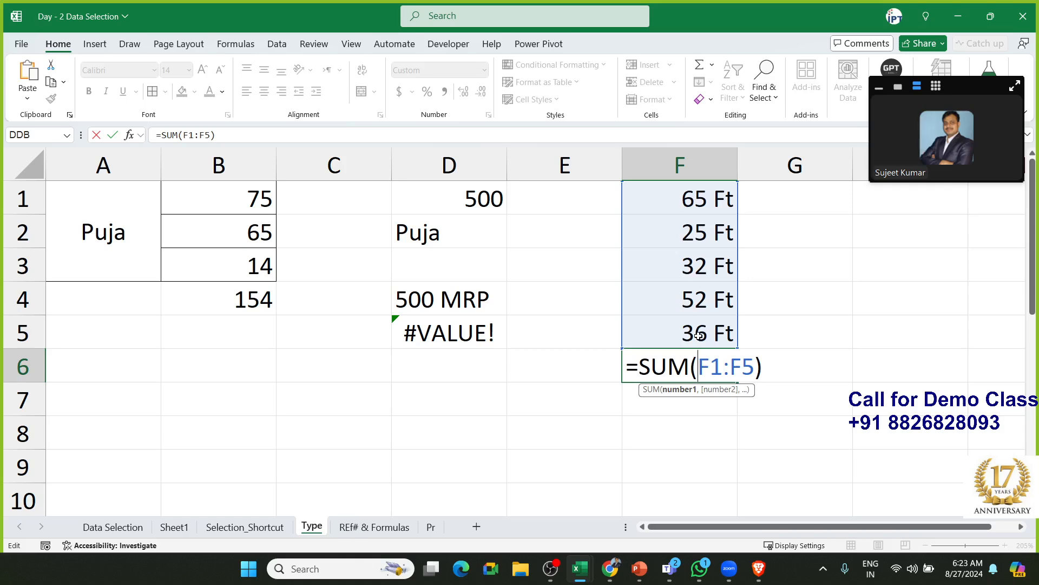
{"action": "key", "text": "Return"}
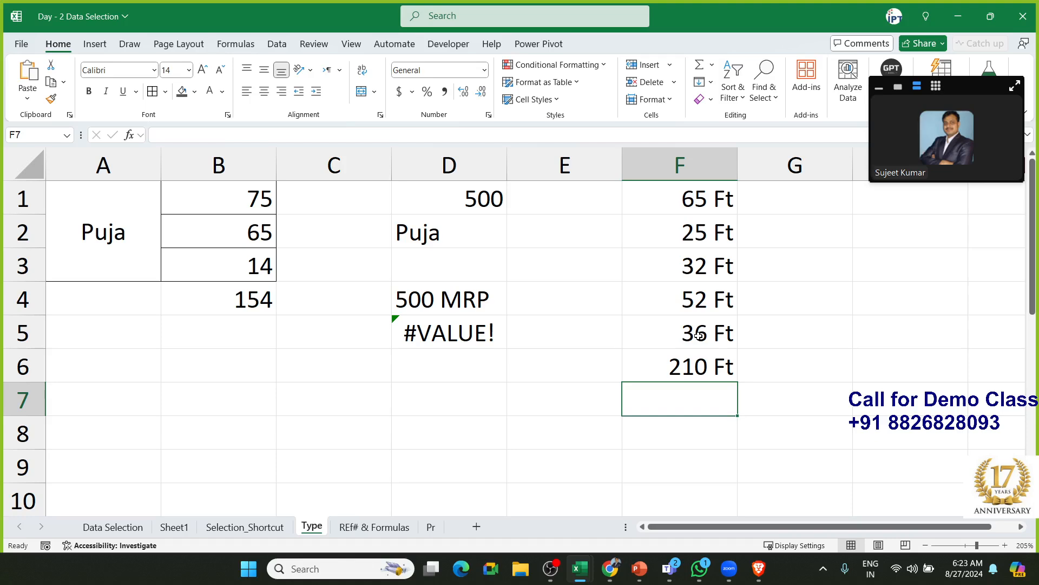
{"action": "left_click", "coordinate": [698, 336]}
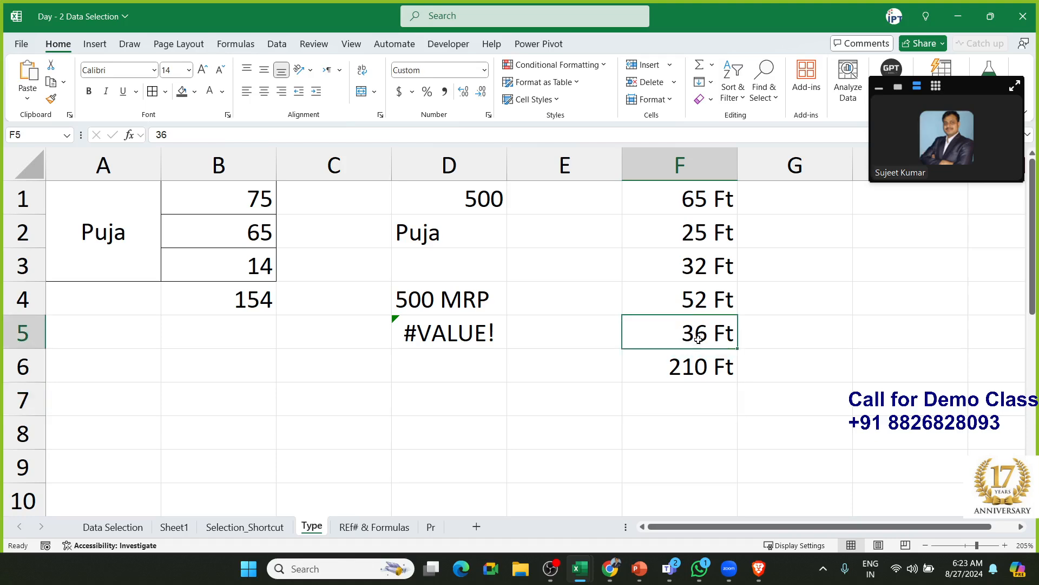
{"action": "left_click", "coordinate": [695, 309]}
{"action": "double_click", "coordinate": [690, 264]}
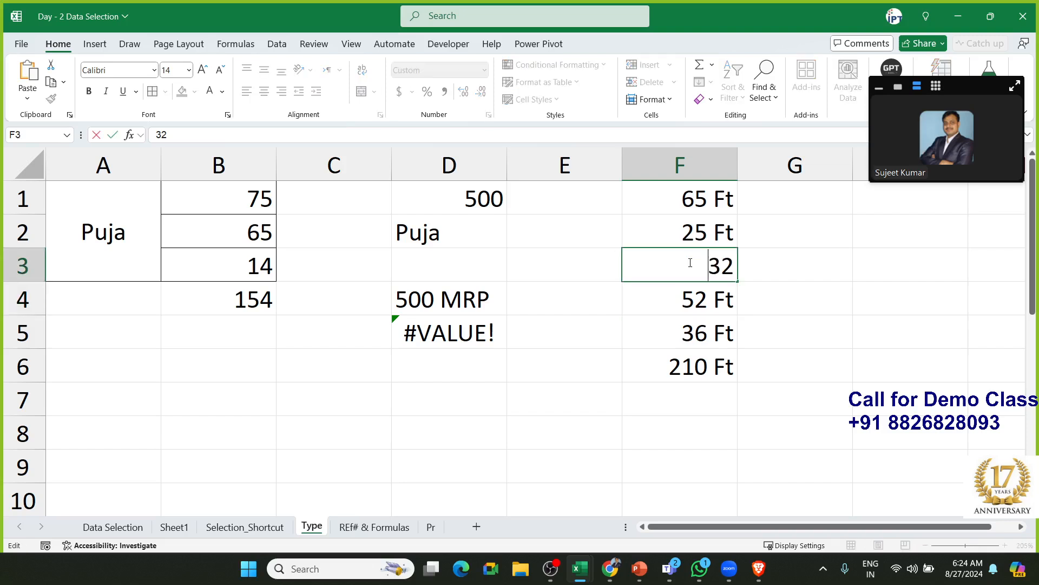
{"action": "key", "text": "Escape"}
{"action": "double_click", "coordinate": [688, 239]}
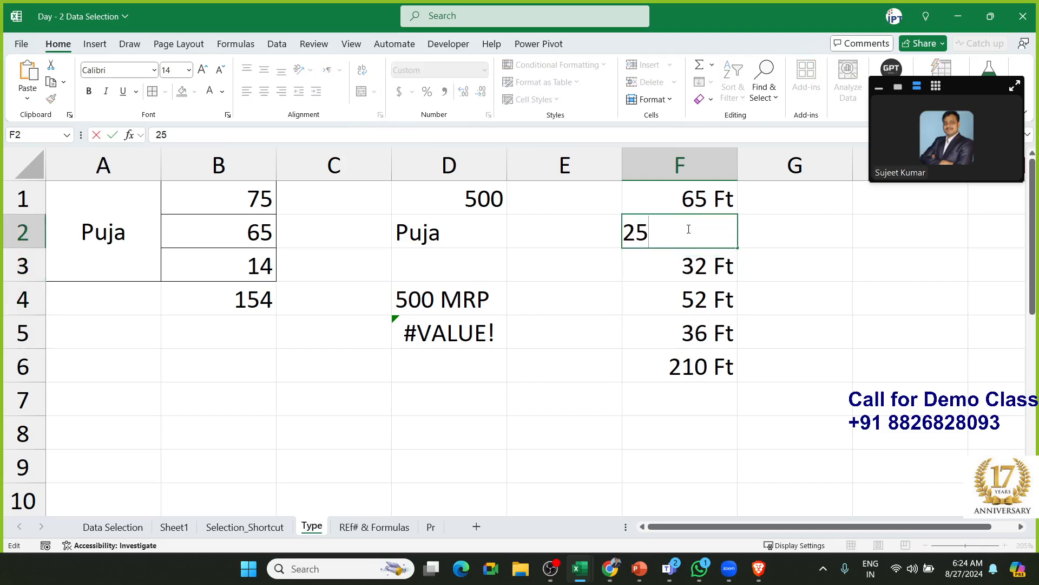
{"action": "key", "text": "Escape"}
{"action": "left_click", "coordinate": [703, 369]}
{"action": "double_click", "coordinate": [703, 368]}
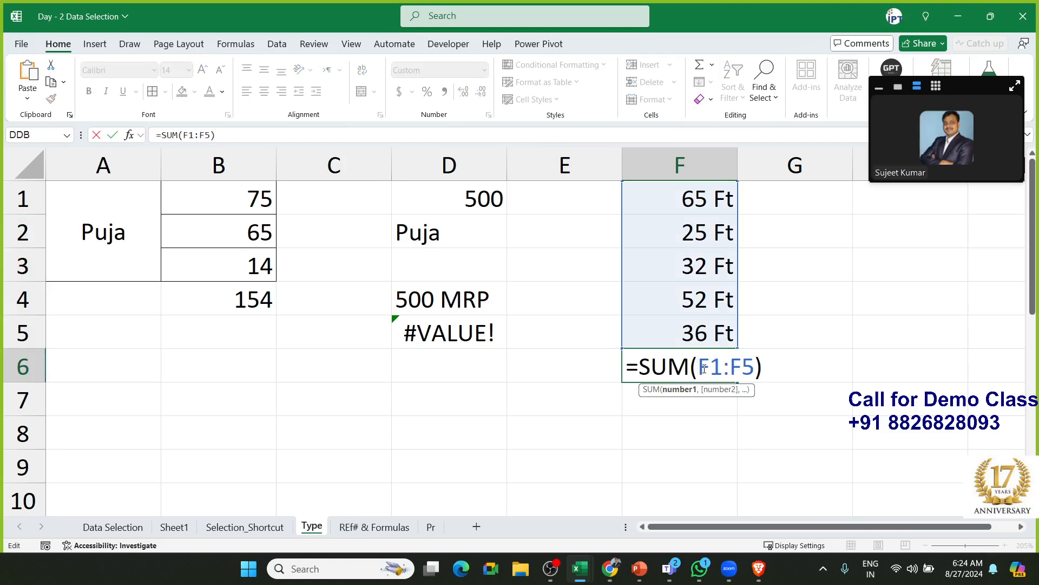
{"action": "key", "text": "Escape"}
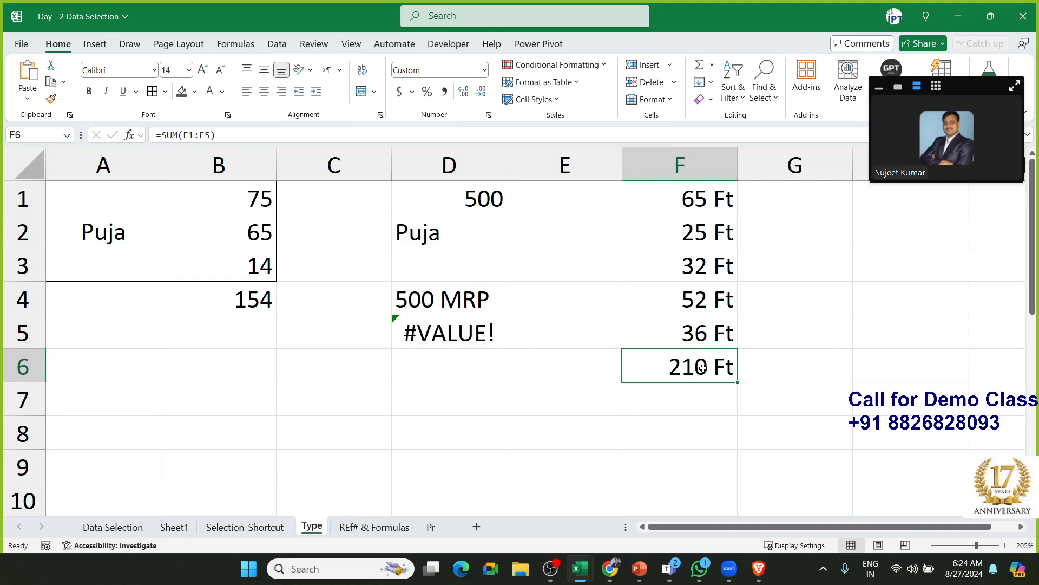
{"action": "double_click", "coordinate": [700, 272]}
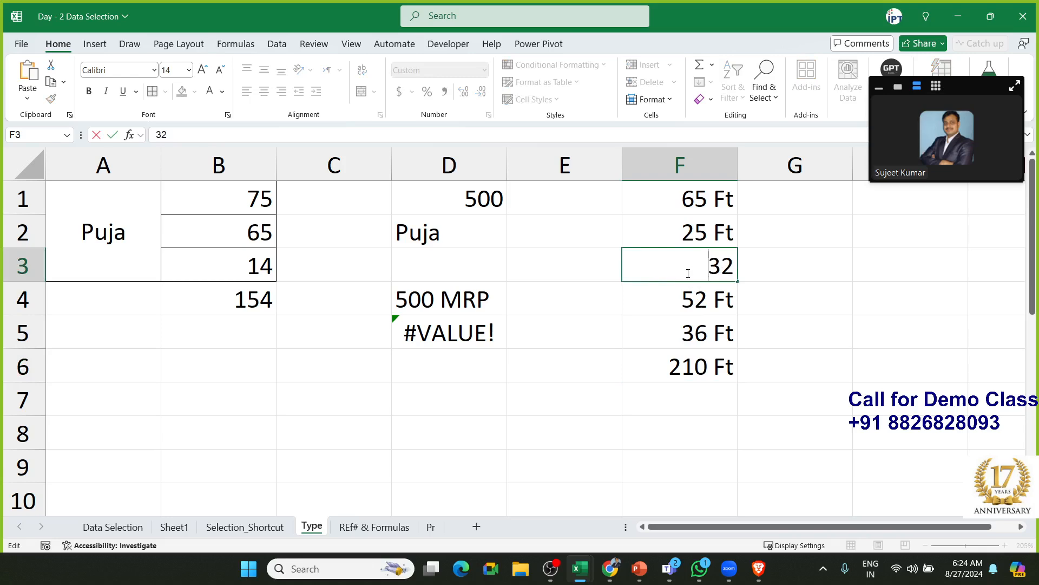
{"action": "left_click_drag", "start_coordinate": [719, 265], "coordinate": [731, 263]}
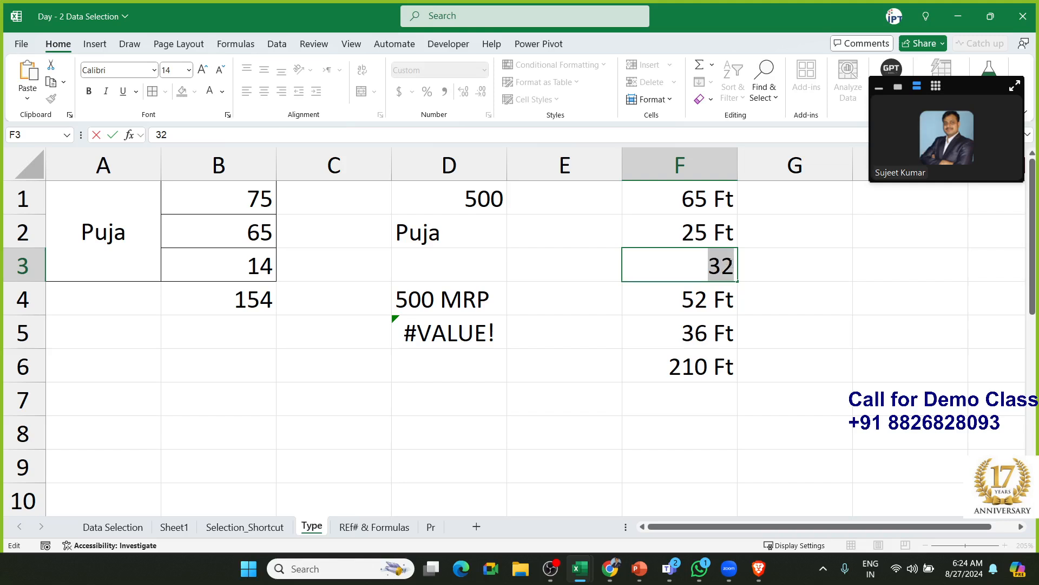
{"action": "key", "text": "Escape"}
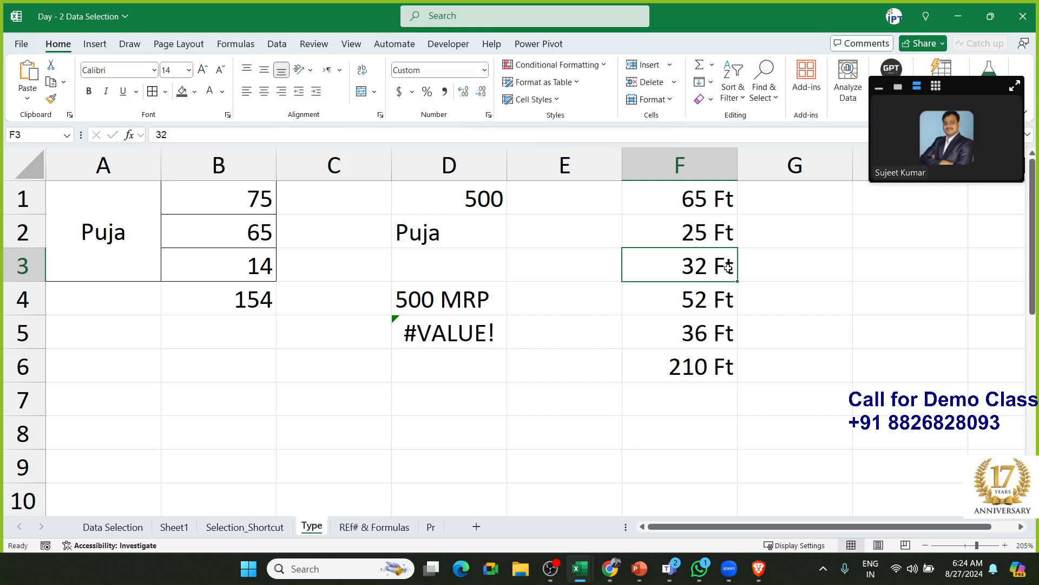
{"action": "double_click", "coordinate": [441, 303]}
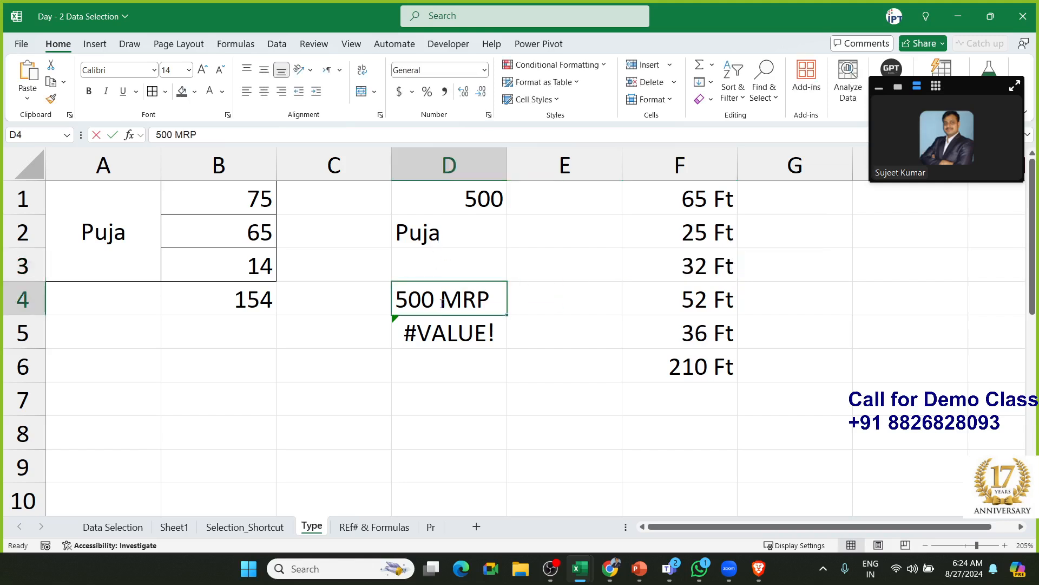
{"action": "left_click_drag", "start_coordinate": [487, 299], "coordinate": [394, 299]}
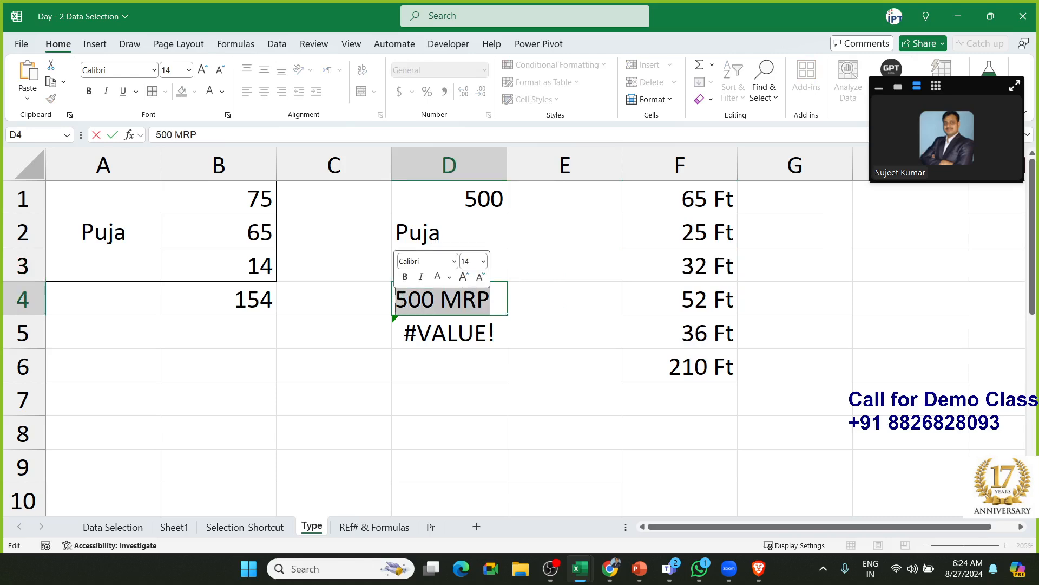
{"action": "key", "text": "Escape"}
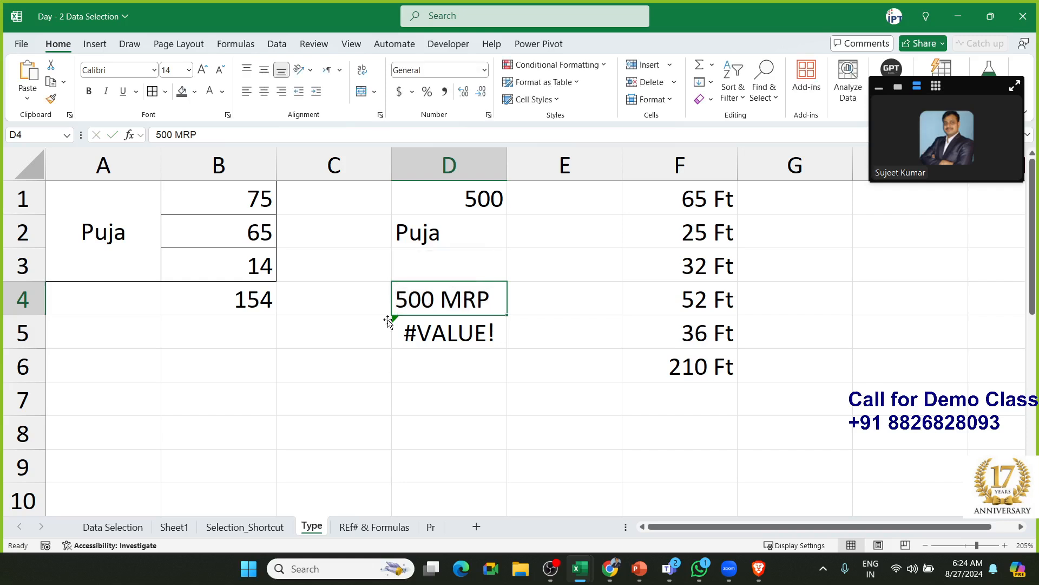
{"action": "left_click", "coordinate": [335, 414]}
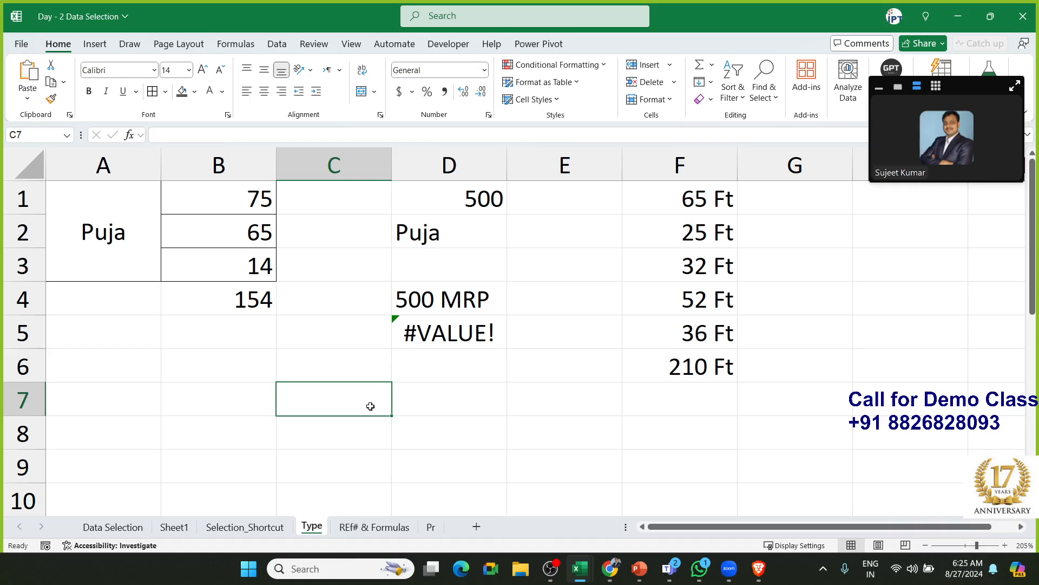
Enter 8/27 in C7 and 9/20 in C8, displayed as 27-Aug and 20-Sep
{"action": "type", "text": "8/"}
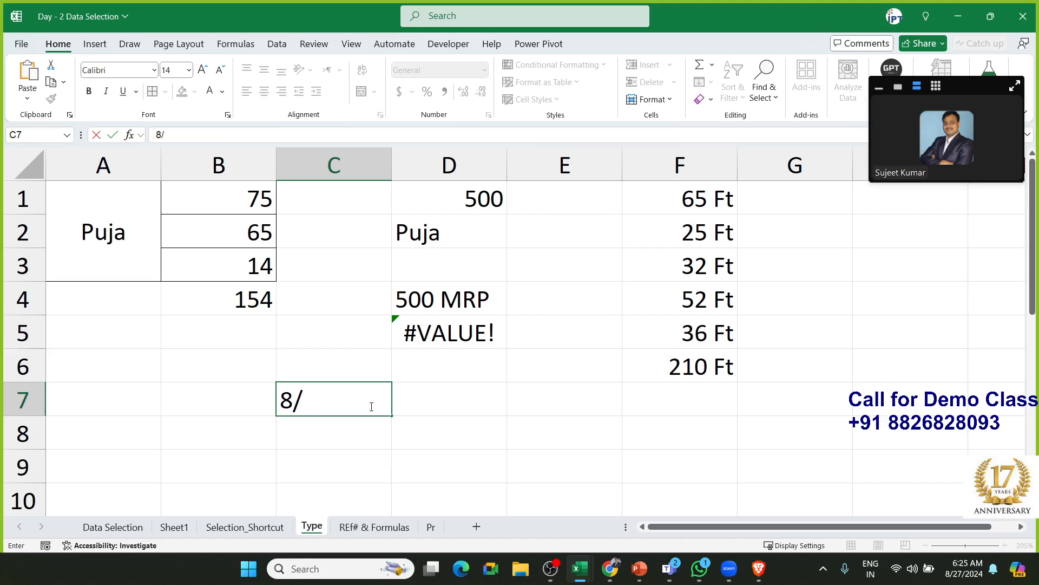
{"action": "type", "text": "27"}
{"action": "key", "text": "Return"}
{"action": "left_click", "coordinate": [371, 405]}
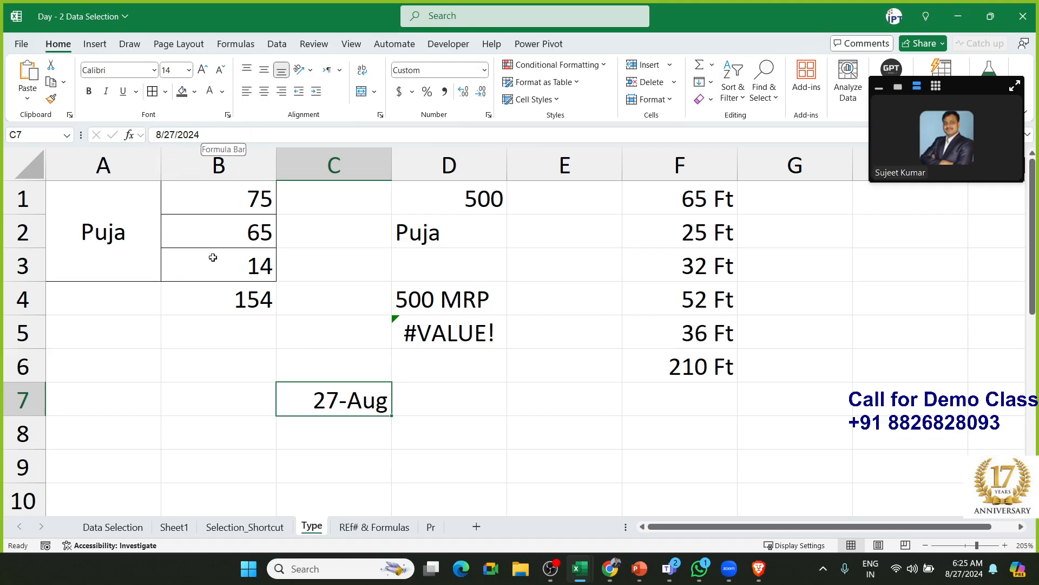
{"action": "key", "text": "Return"}
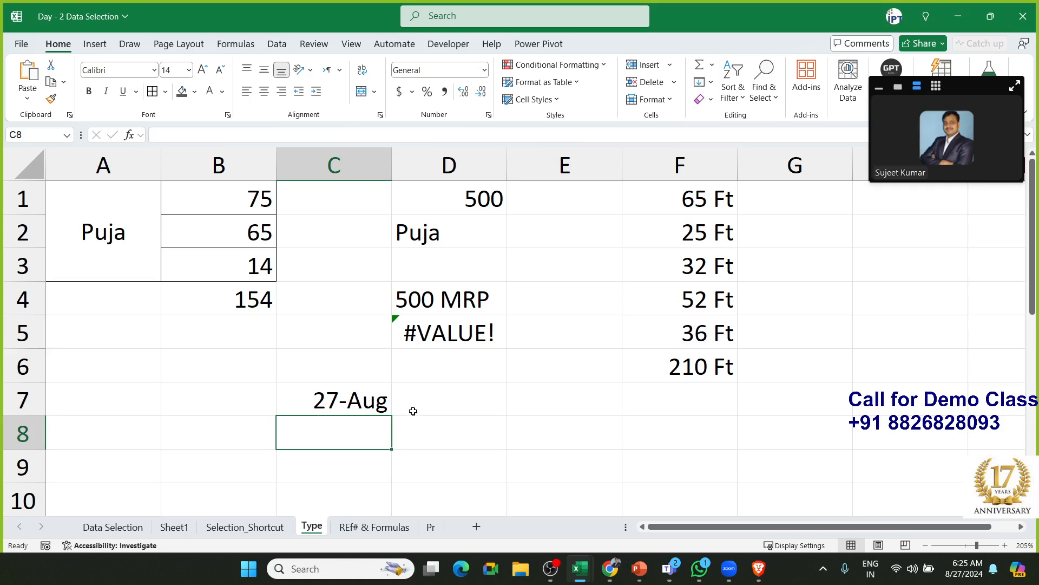
{"action": "type", "text": "9"}
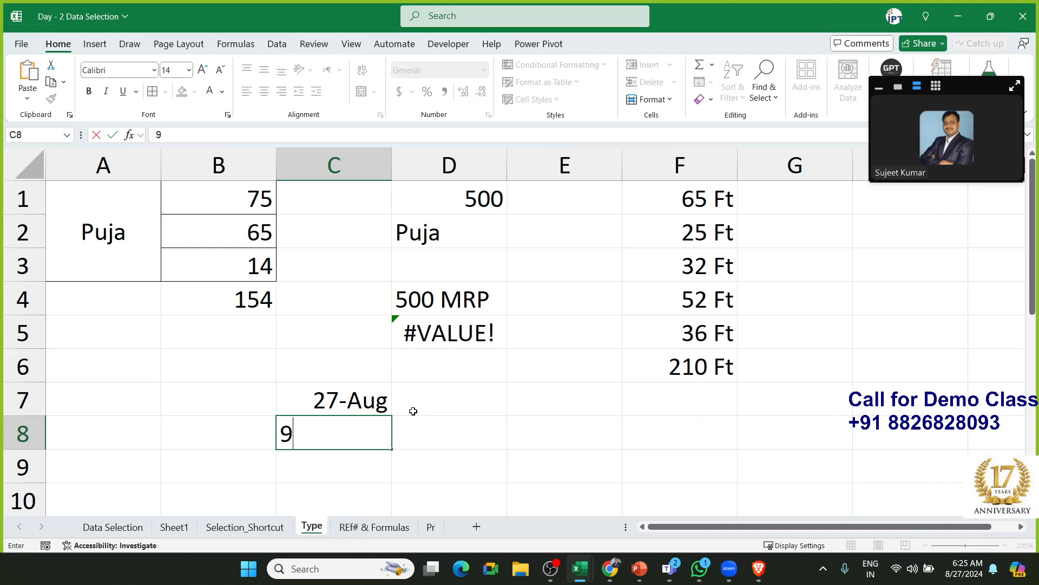
{"action": "type", "text": "/20"}
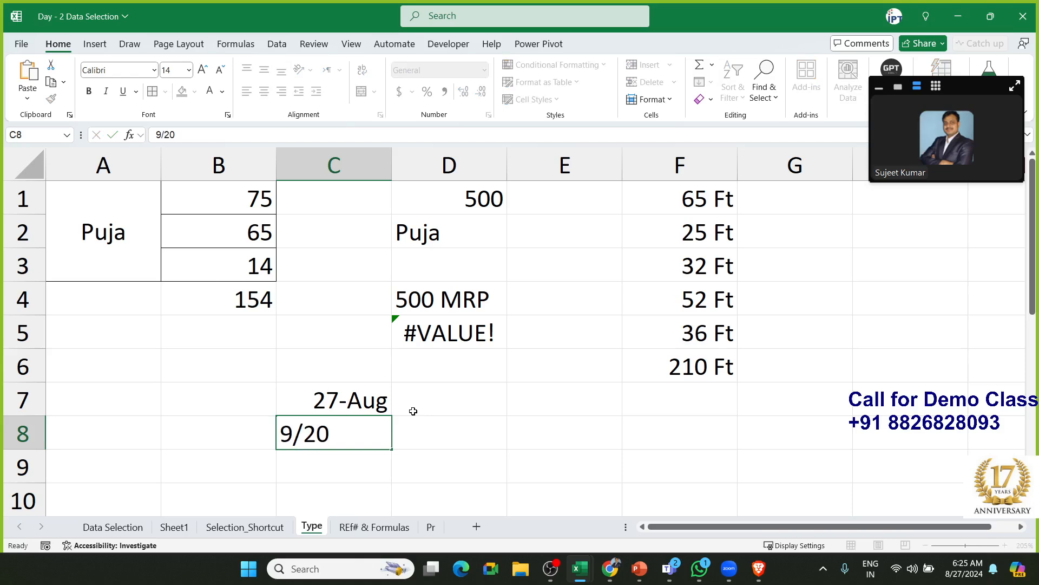
{"action": "key", "text": "Return"}
{"action": "key", "text": "Up"}
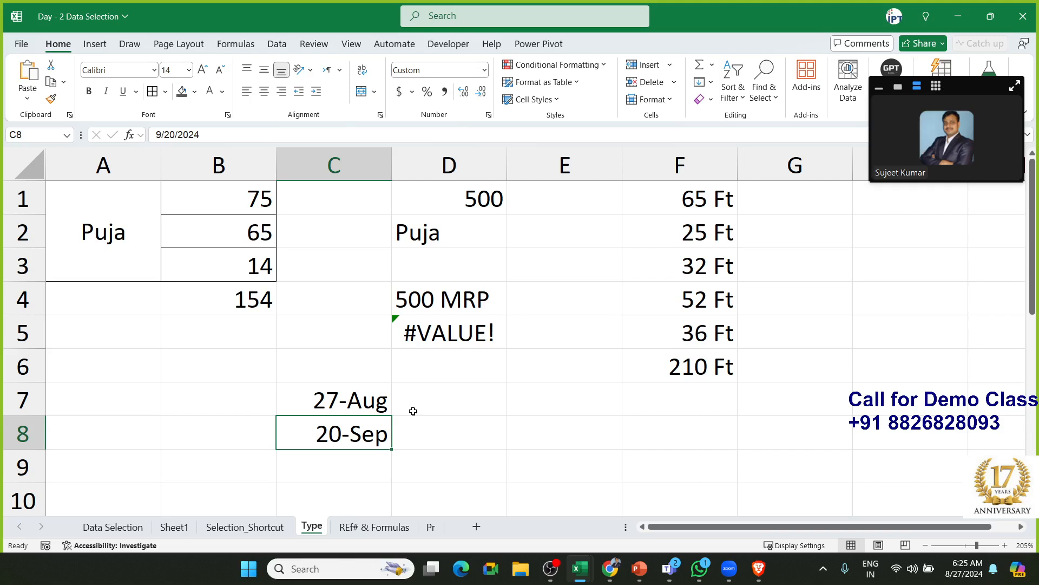
{"action": "key", "text": "Up"}
{"action": "key", "text": "Right"}
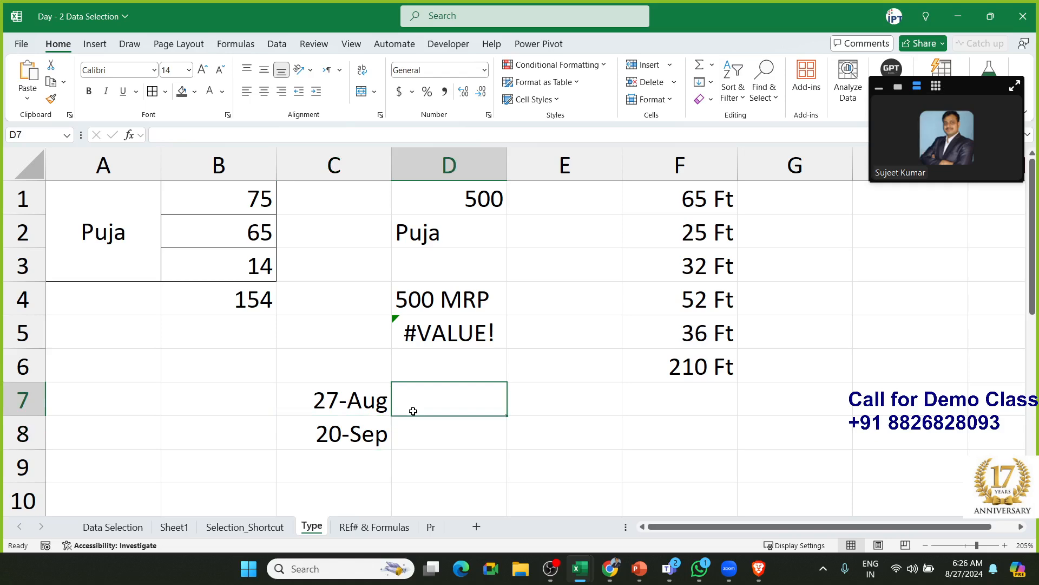
Type 20/9 in D7, then cancel the unfinished entry
{"action": "type", "text": "9"}
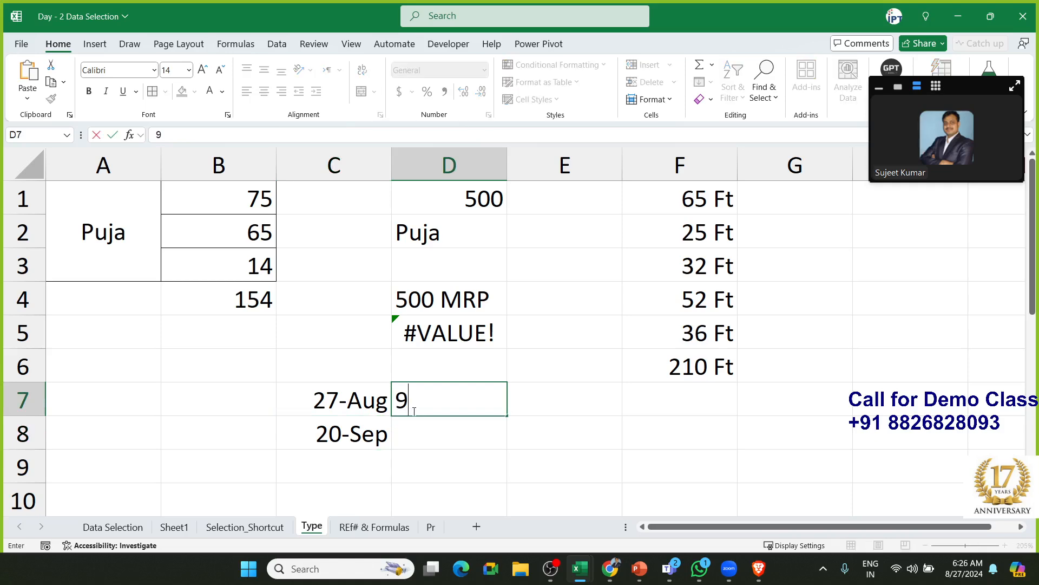
{"action": "key", "text": "BackSpace"}
{"action": "type", "text": "20/9"}
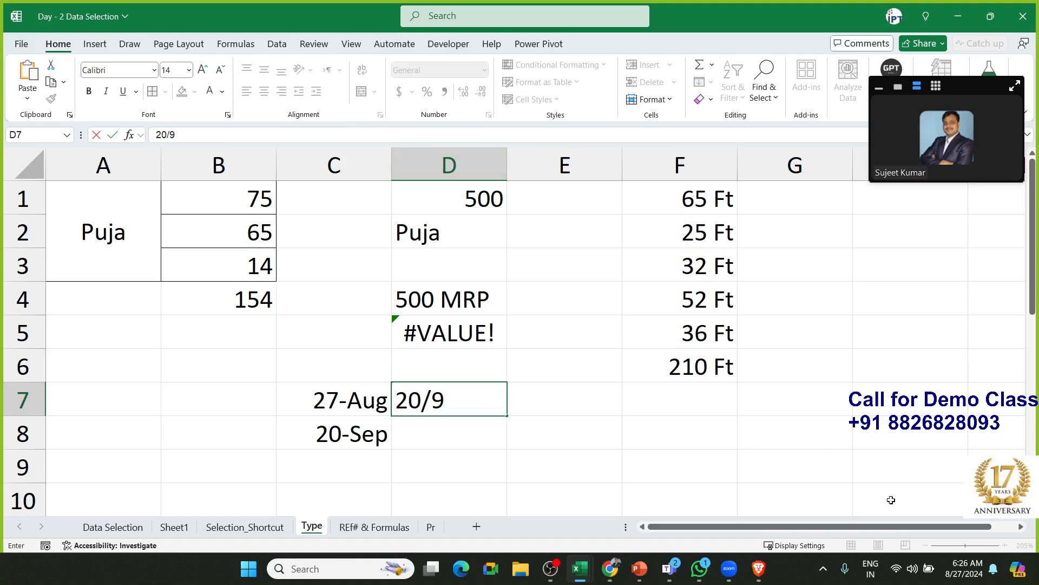
{"action": "mouse_move", "coordinate": [957, 575]}
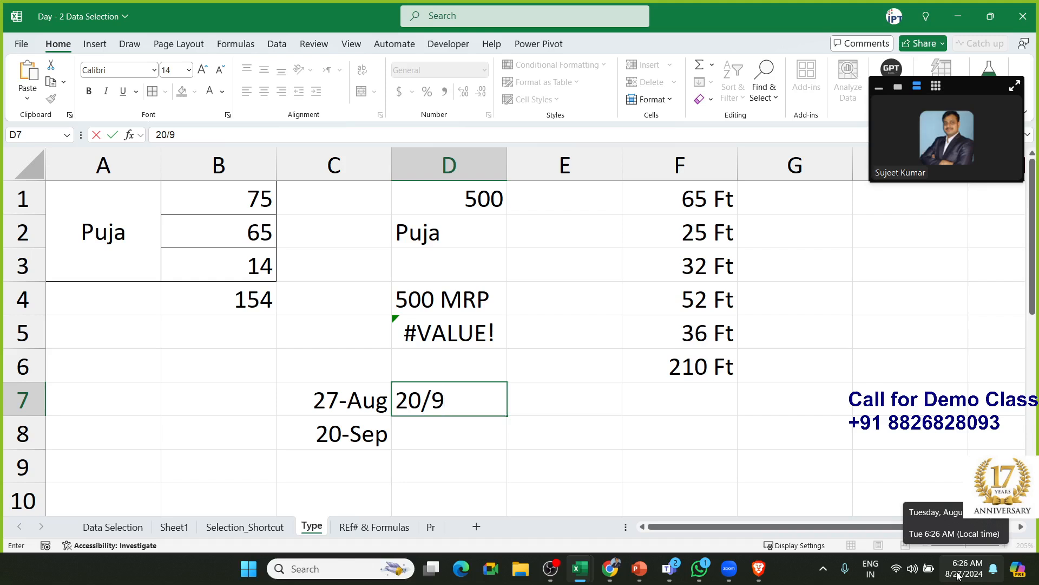
{"action": "key", "text": "Escape"}
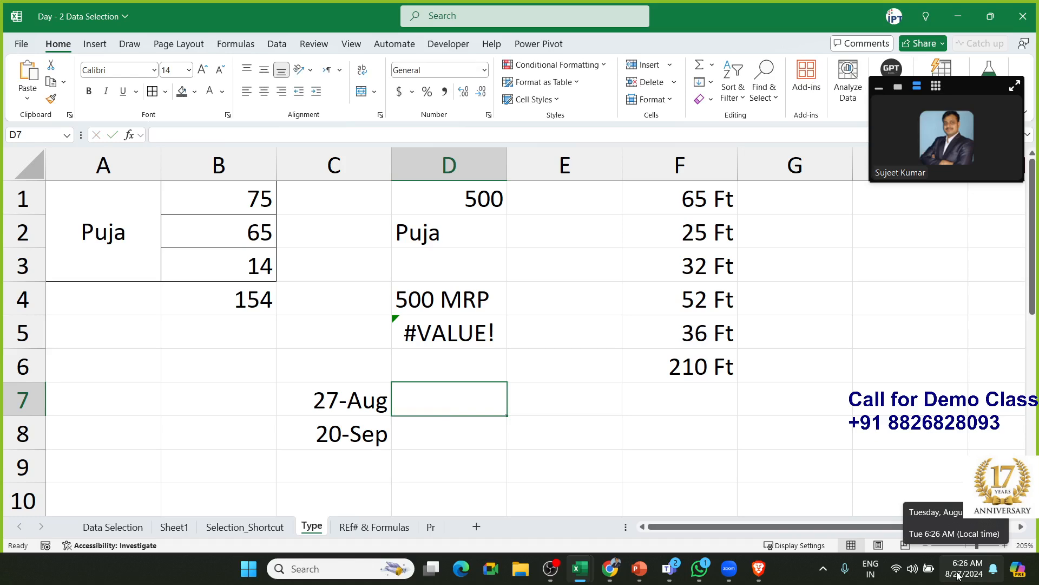
Enter 20-Sep as the date in D7 and begin typing 6:26 in E7
{"action": "type", "text": "20-"}
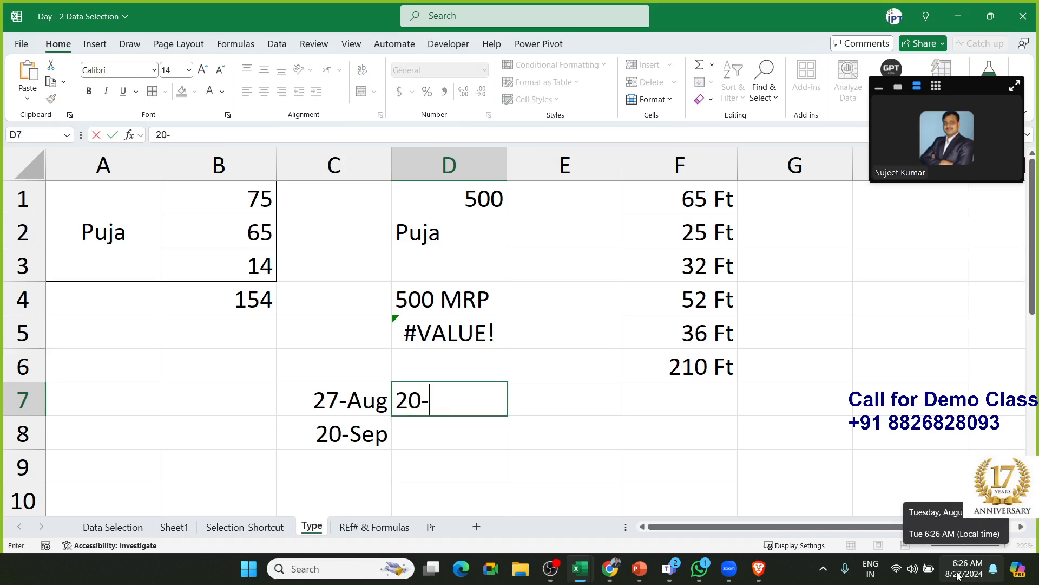
{"action": "type", "text": "Sep"}
{"action": "key", "text": "Return"}
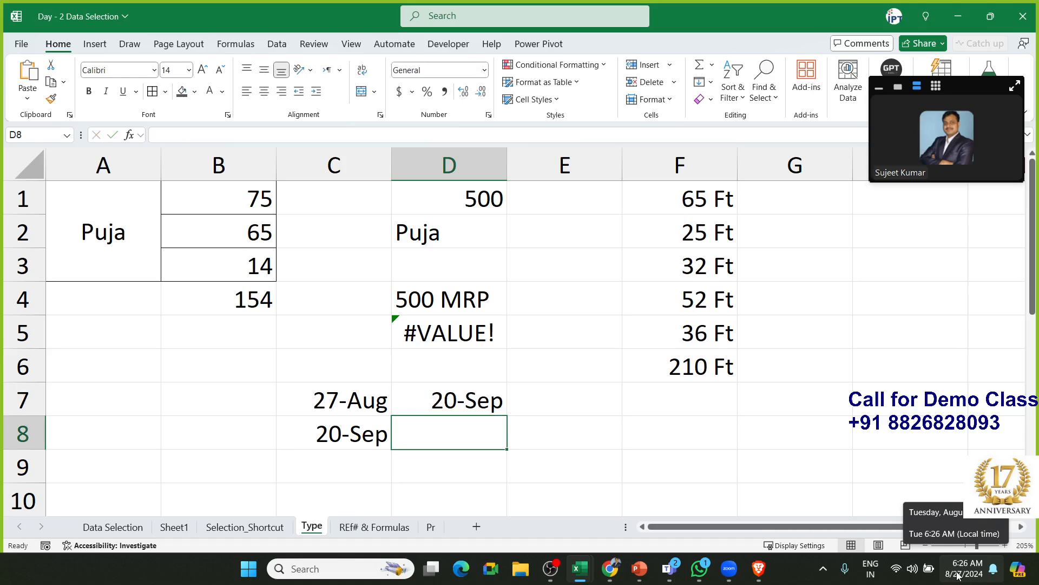
{"action": "key", "text": "Up"}
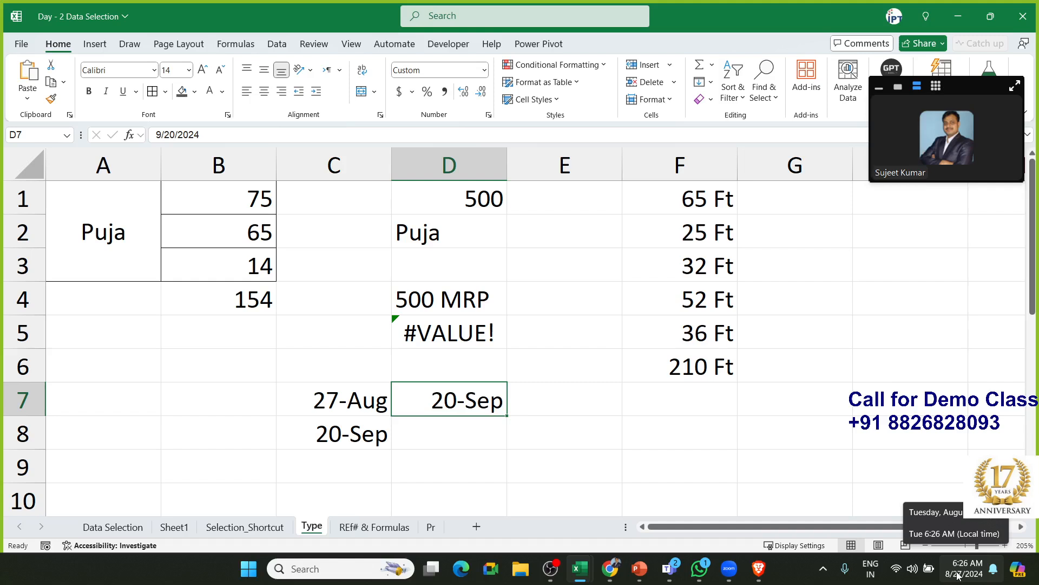
{"action": "key", "text": "Right"}
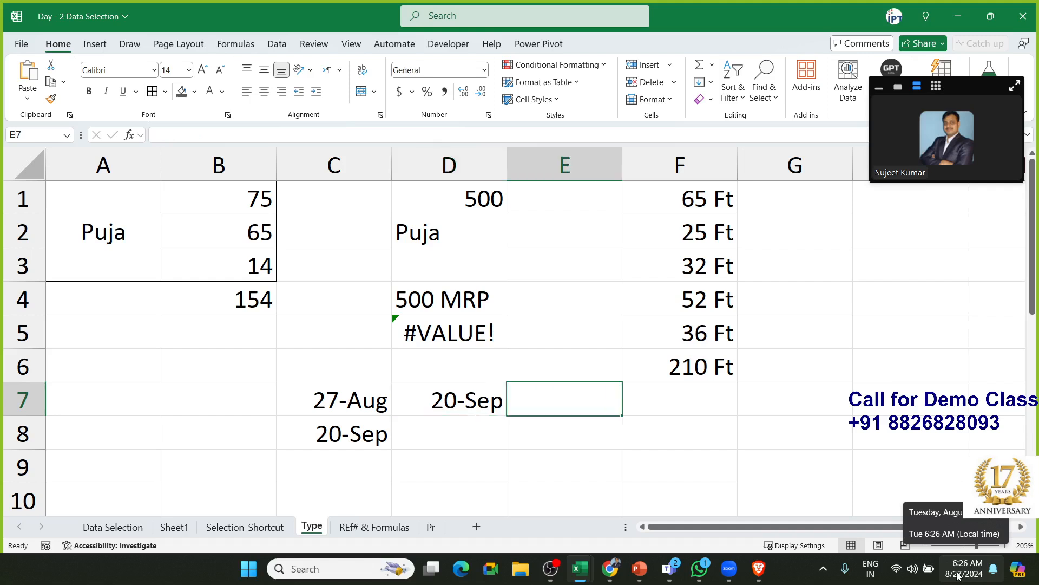
{"action": "type", "text": "6:26"}
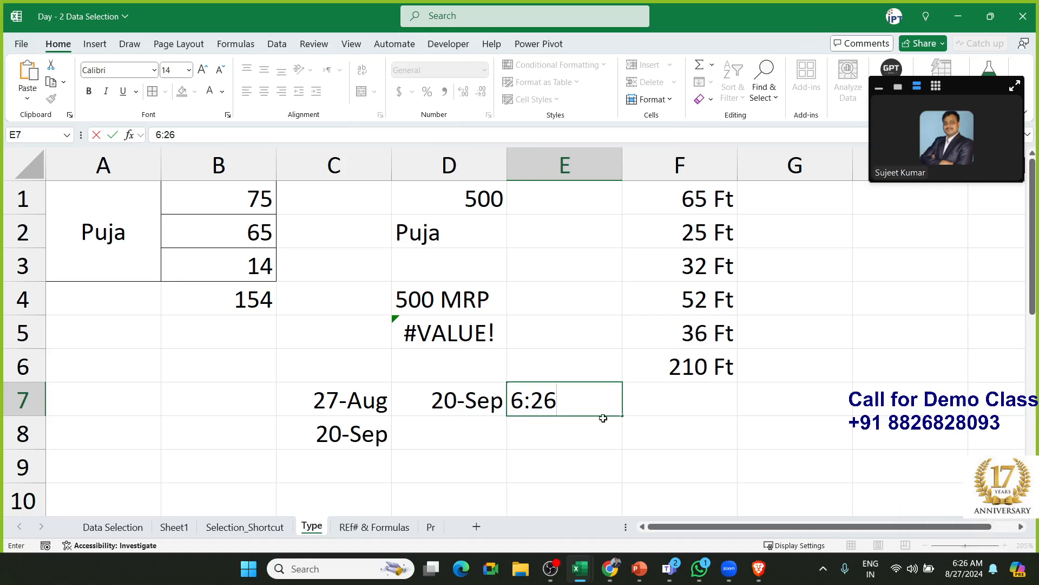
Enter the times 6:26, 6:00 PM and 18:00 in E7, E8 and E9
{"action": "key", "text": "Return"}
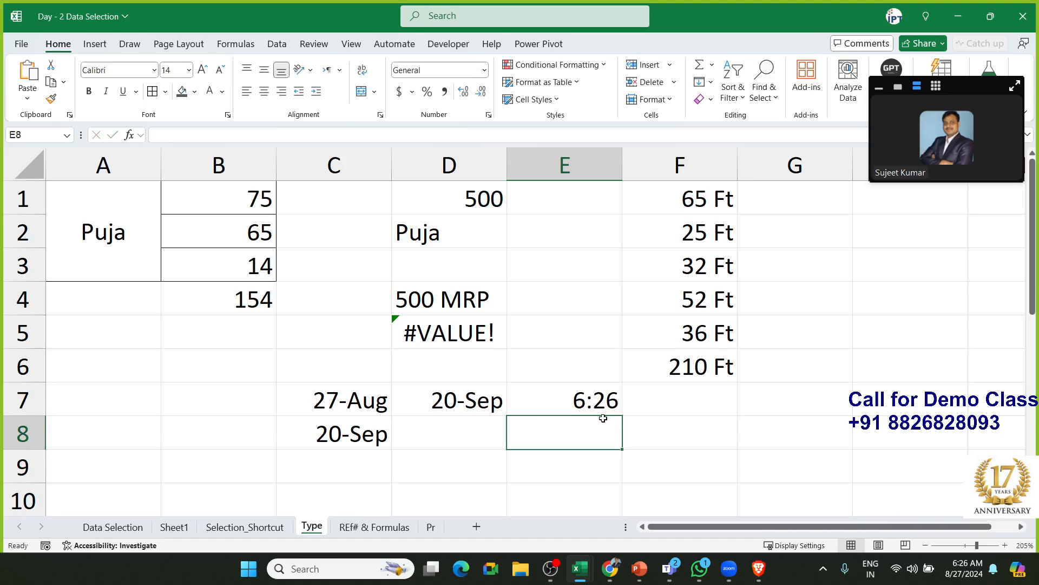
{"action": "key", "text": "Up"}
{"action": "key", "text": "Down"}
{"action": "type", "text": "6:00"}
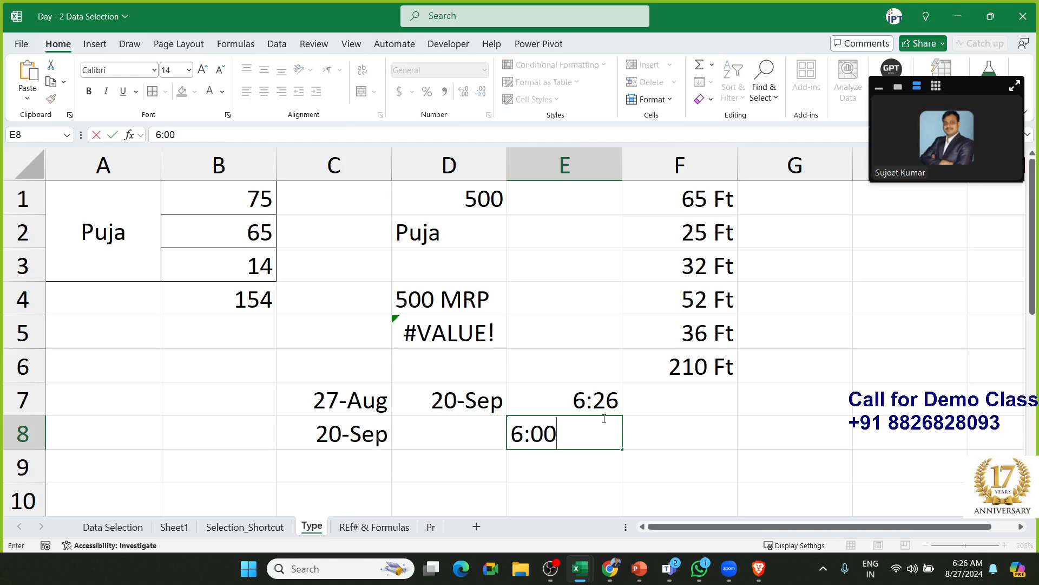
{"action": "type", "text": " PM"}
{"action": "key", "text": "Return"}
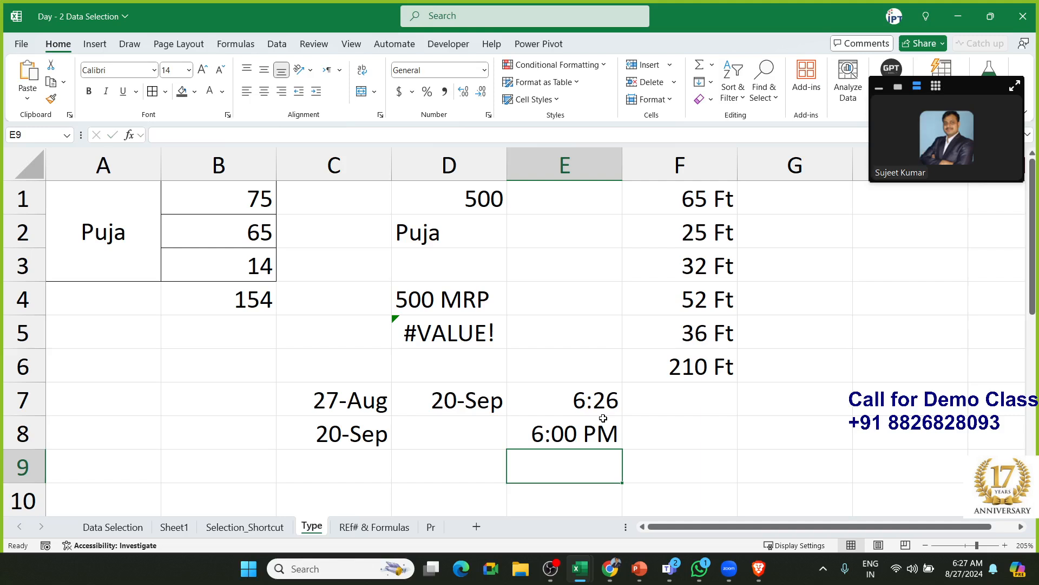
{"action": "type", "text": "18:"}
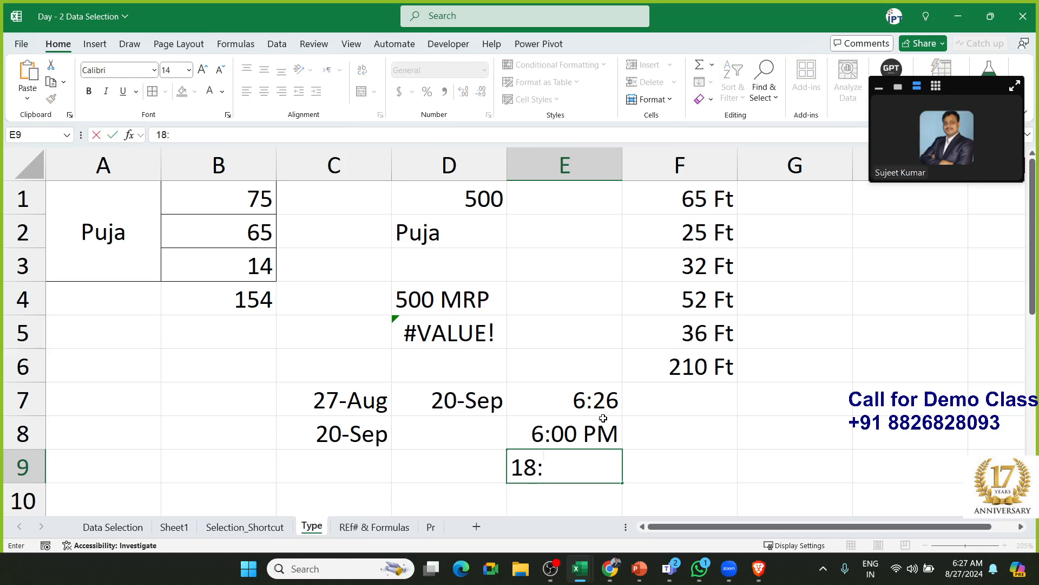
{"action": "type", "text": "00"}
{"action": "key", "text": "Return"}
Inspect the stored 18:00 time in E9, then switch to the REf# & Formulas sheet
{"action": "key", "text": "Up"}
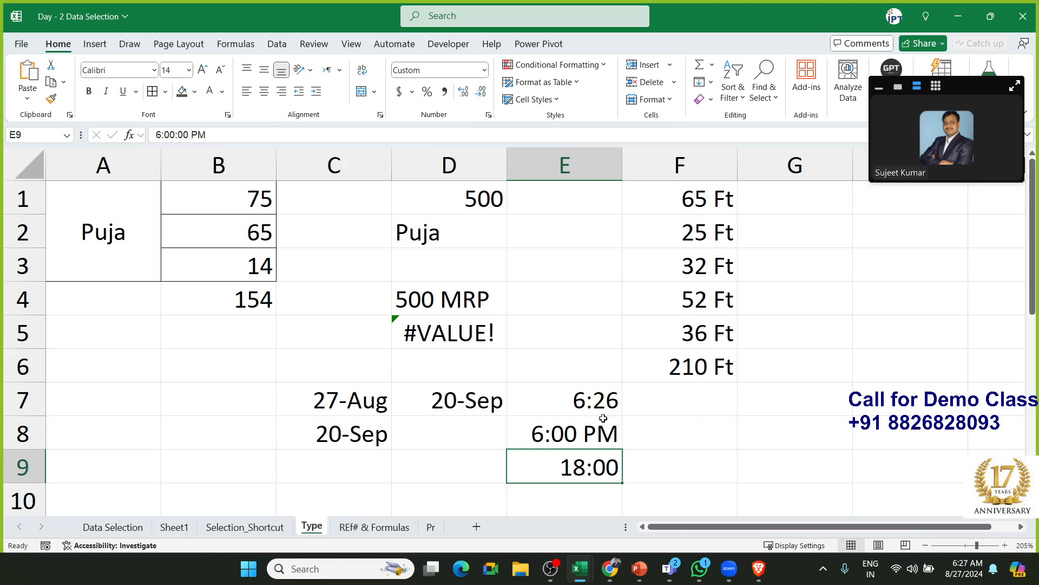
{"action": "left_click", "coordinate": [217, 134]}
{"action": "double_click", "coordinate": [542, 470]}
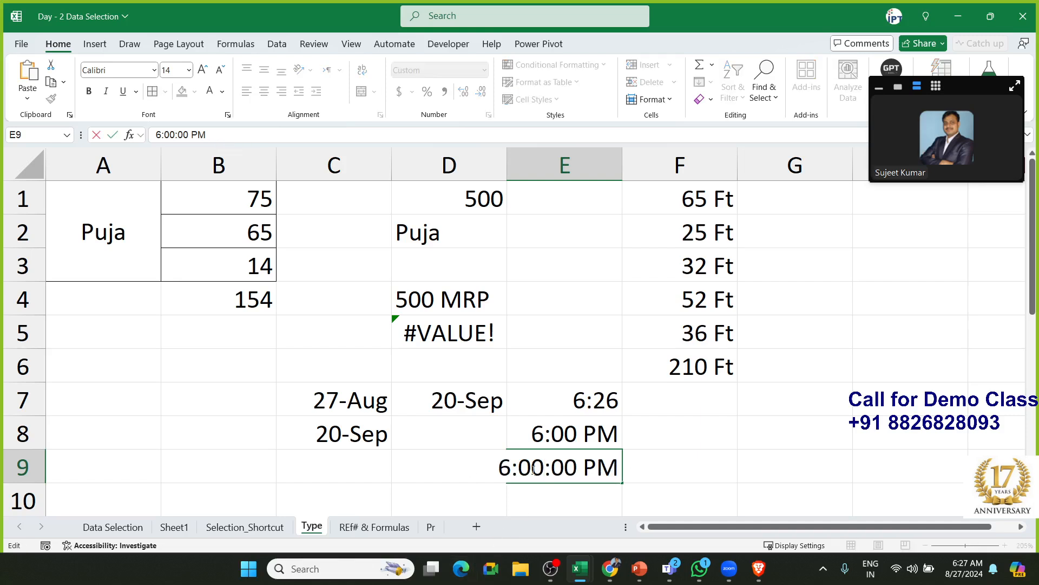
{"action": "key", "text": "Escape"}
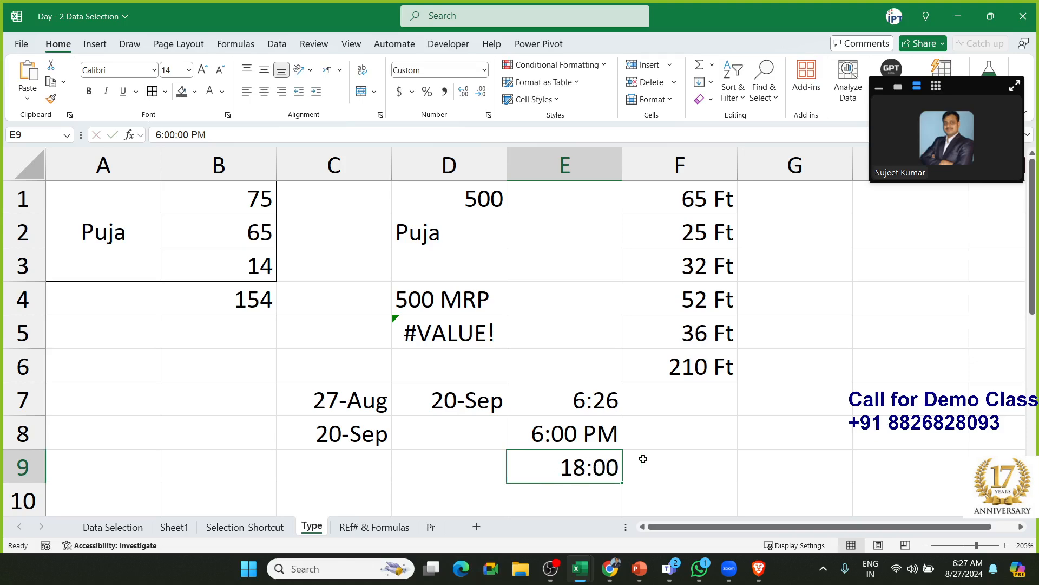
{"action": "left_click", "coordinate": [370, 527]}
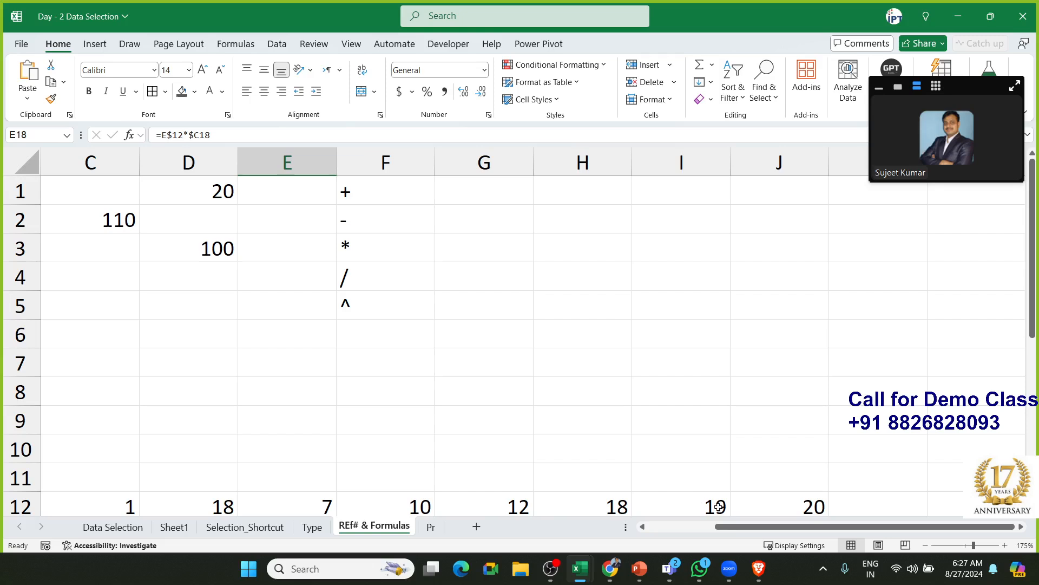
Clear the old results from B2:B8 and the leftover formula in C2
{"action": "scroll", "coordinate": [719, 506], "scroll_direction": "left", "scroll_amount": 2}
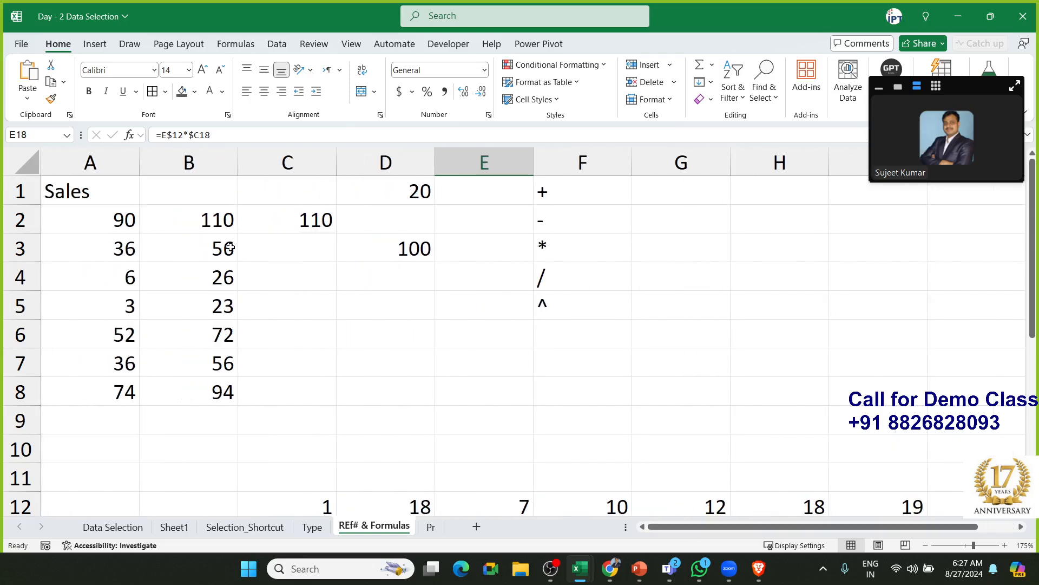
{"action": "left_click_drag", "start_coordinate": [222, 217], "coordinate": [219, 400]}
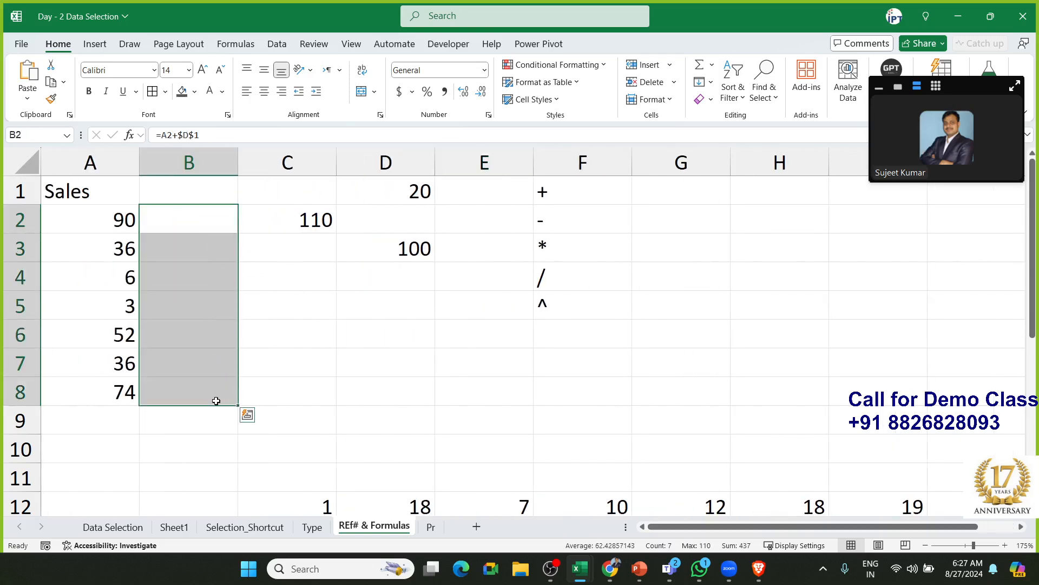
{"action": "key", "text": "Delete"}
{"action": "key", "text": "Left"}
{"action": "key", "text": "ctrl+Down"}
{"action": "key", "text": "ctrl+Up"}
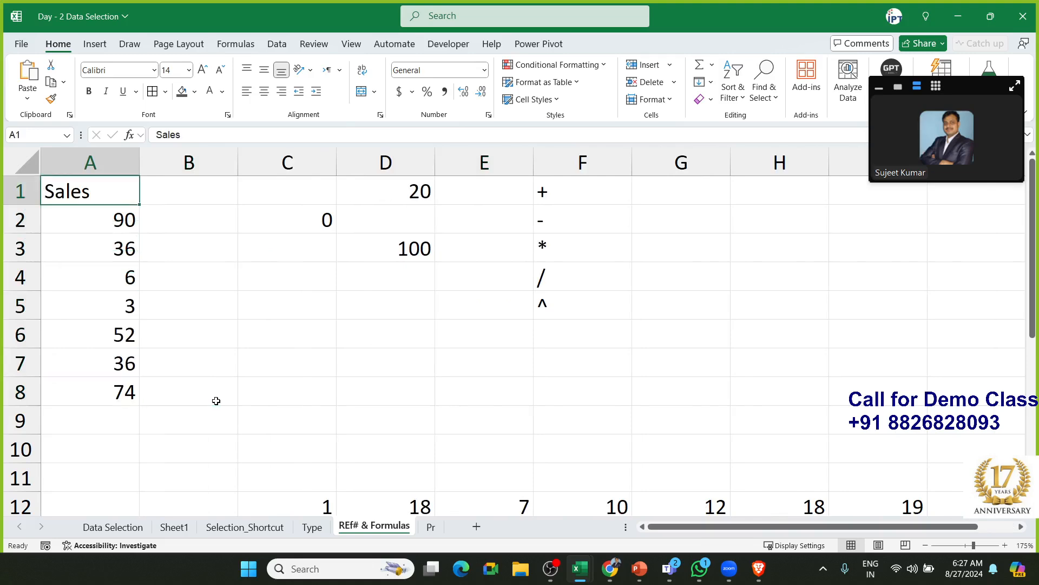
{"action": "key", "text": "Down"}
{"action": "key", "text": "Right"}
{"action": "key", "text": "Right"}
{"action": "key", "text": "Delete"}
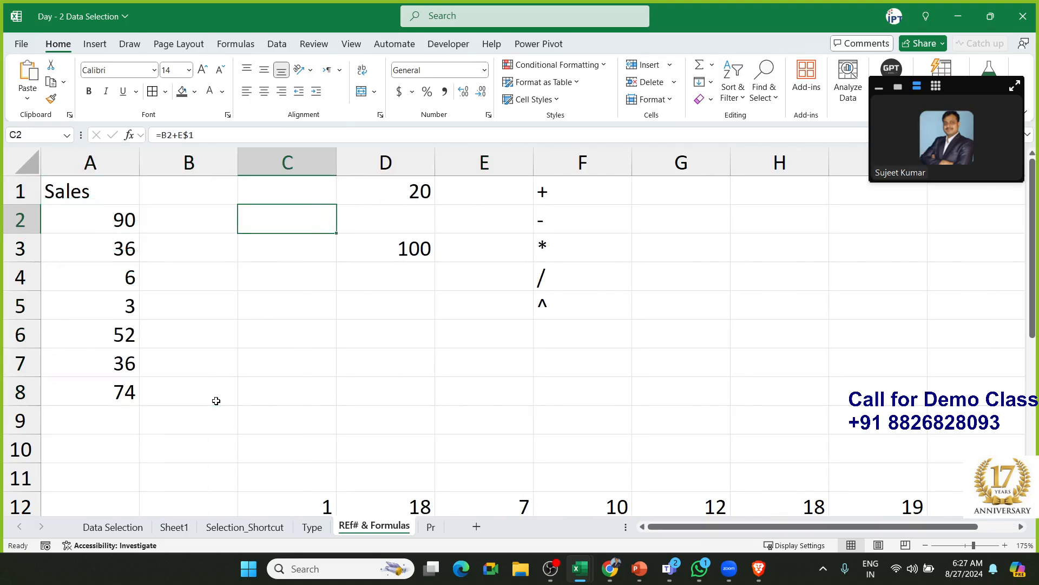
Start a new formula with = in B2 beside the Sales figures
{"action": "key", "text": "Left"}
{"action": "key", "text": "Left"}
{"action": "key", "text": "ctrl+Down"}
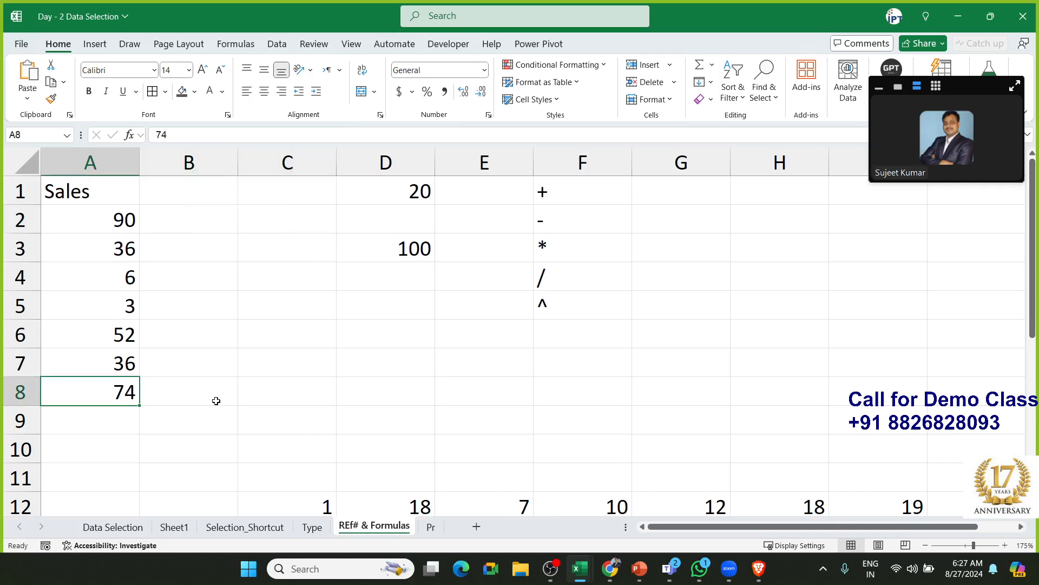
{"action": "key", "text": "ctrl+Up"}
{"action": "key", "text": "Right"}
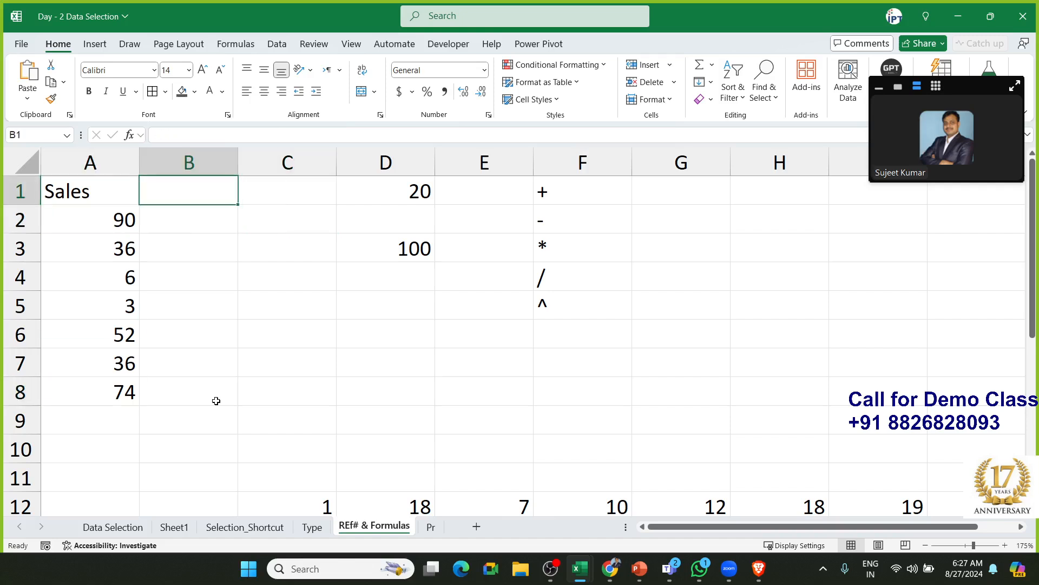
{"action": "key", "text": "Down"}
{"action": "type", "text": "="}
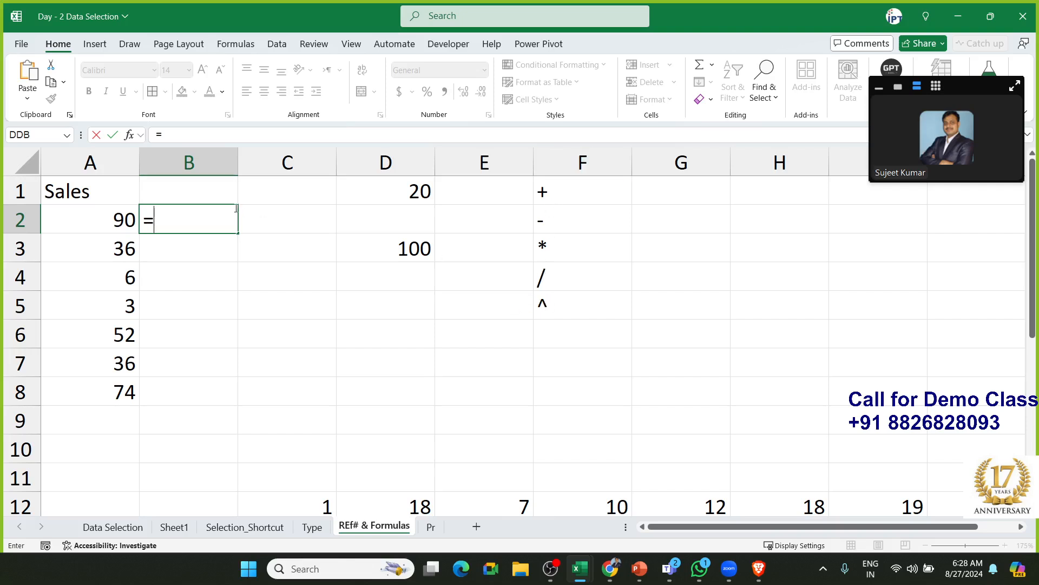
Enter =A2+20 in B2 and copy it down to B8, giving 110 through 94
{"action": "left_click", "coordinate": [124, 224]}
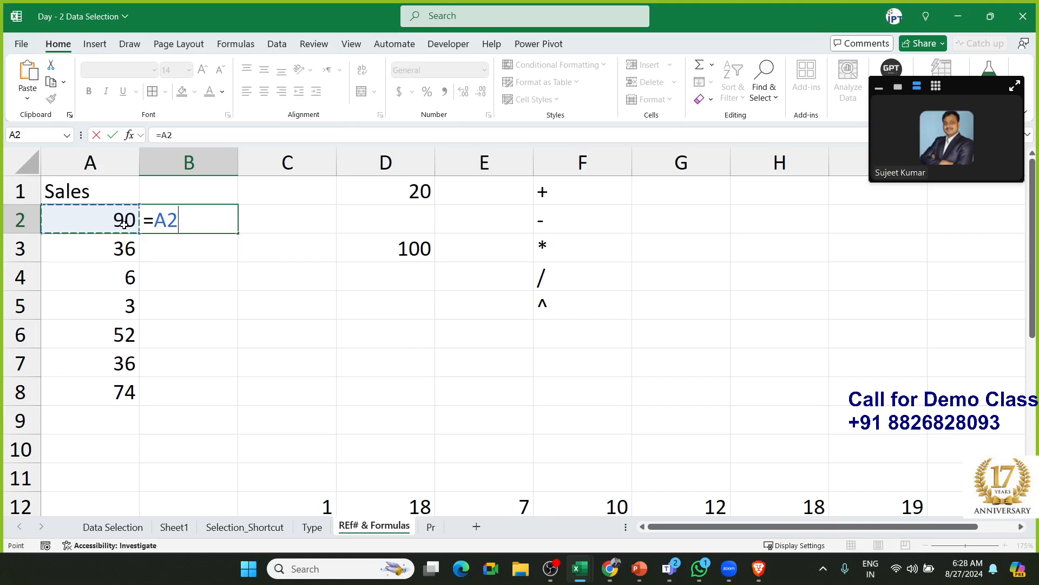
{"action": "type", "text": "+20"}
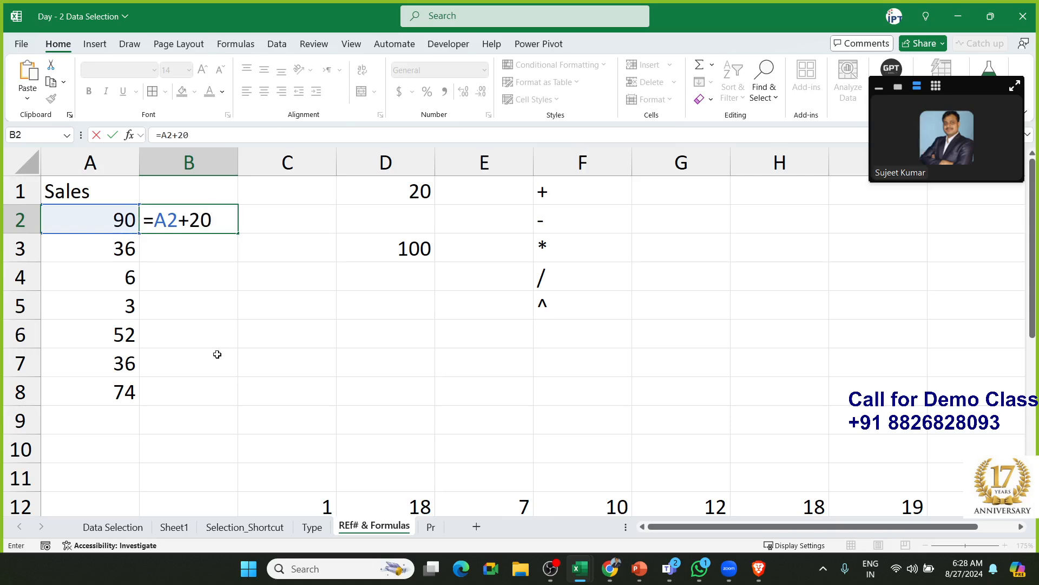
{"action": "key", "text": "Return"}
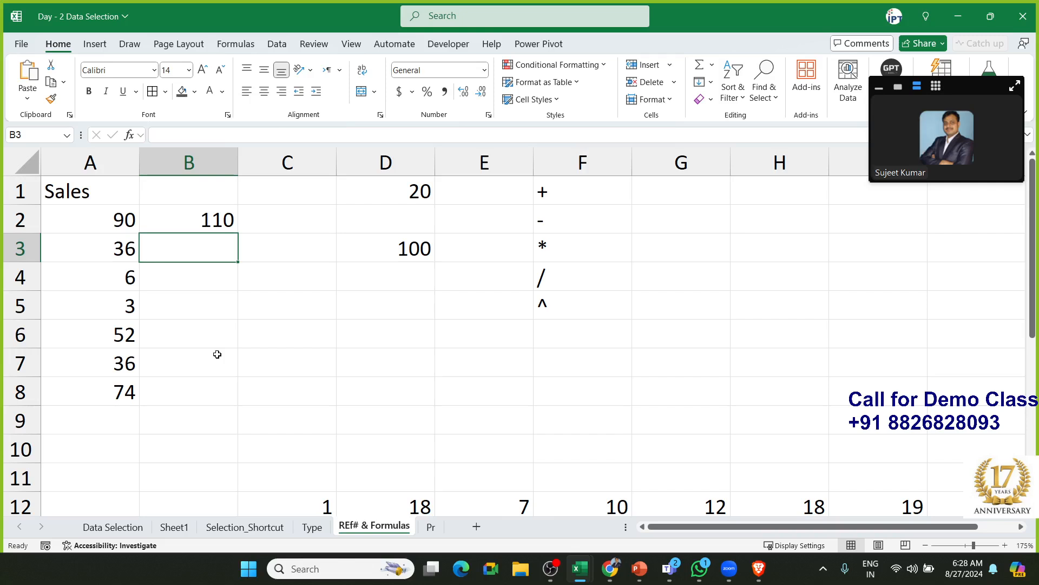
{"action": "key", "text": "Up"}
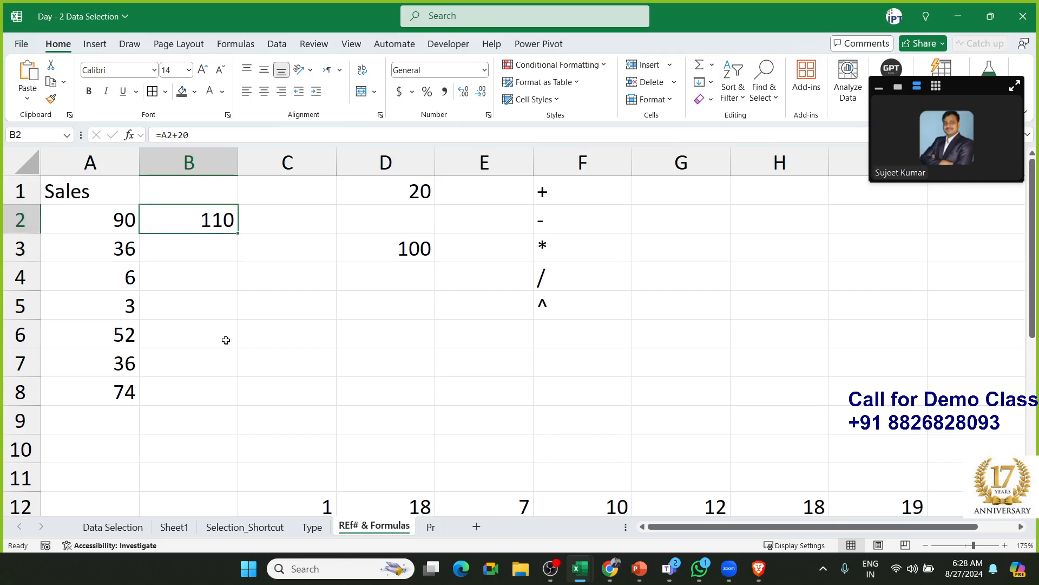
{"action": "left_click_drag", "start_coordinate": [228, 241], "coordinate": [226, 395]}
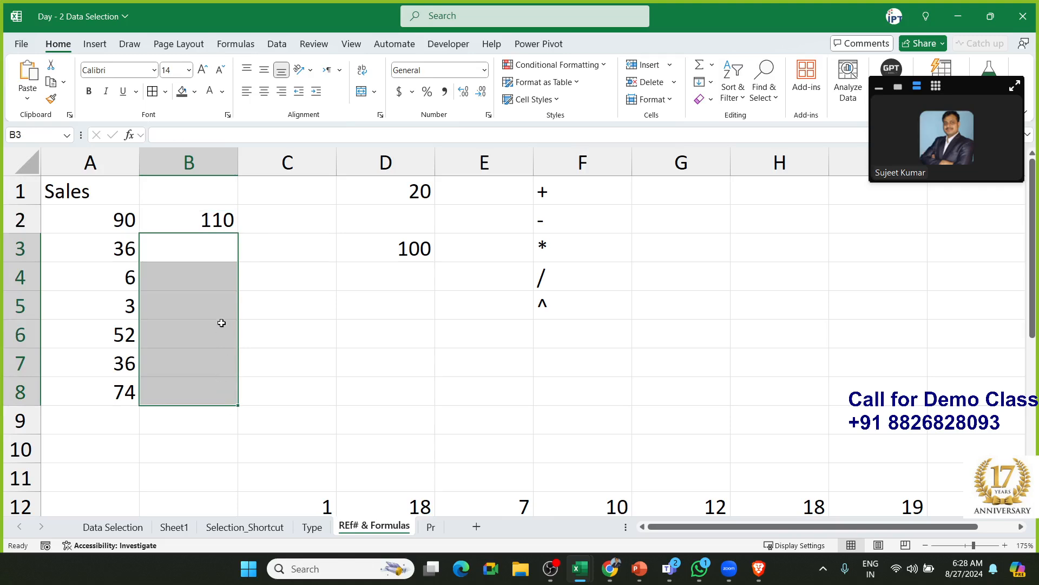
{"action": "left_click_drag", "start_coordinate": [222, 230], "coordinate": [240, 408]}
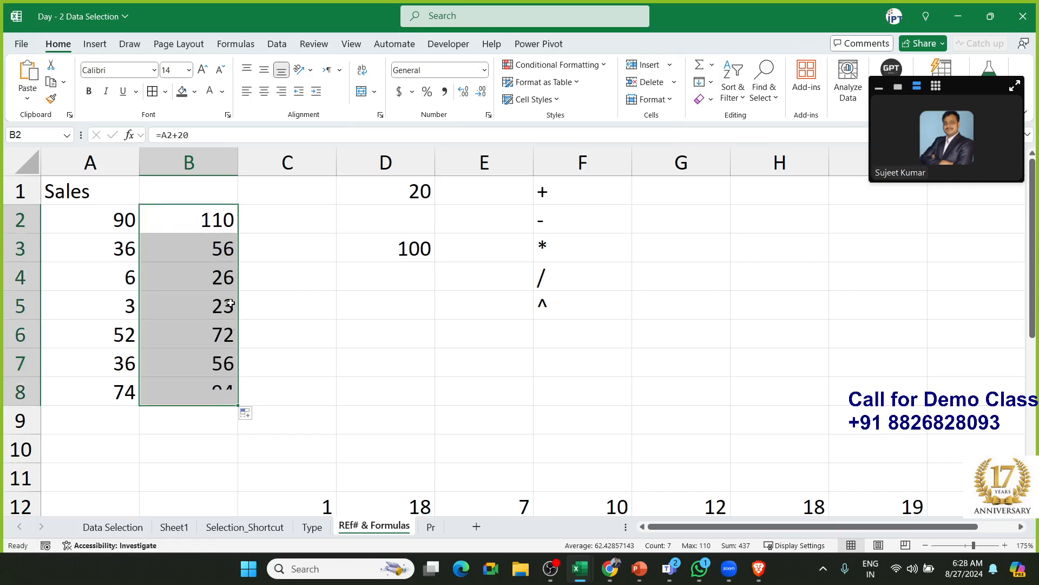
{"action": "double_click", "coordinate": [216, 216]}
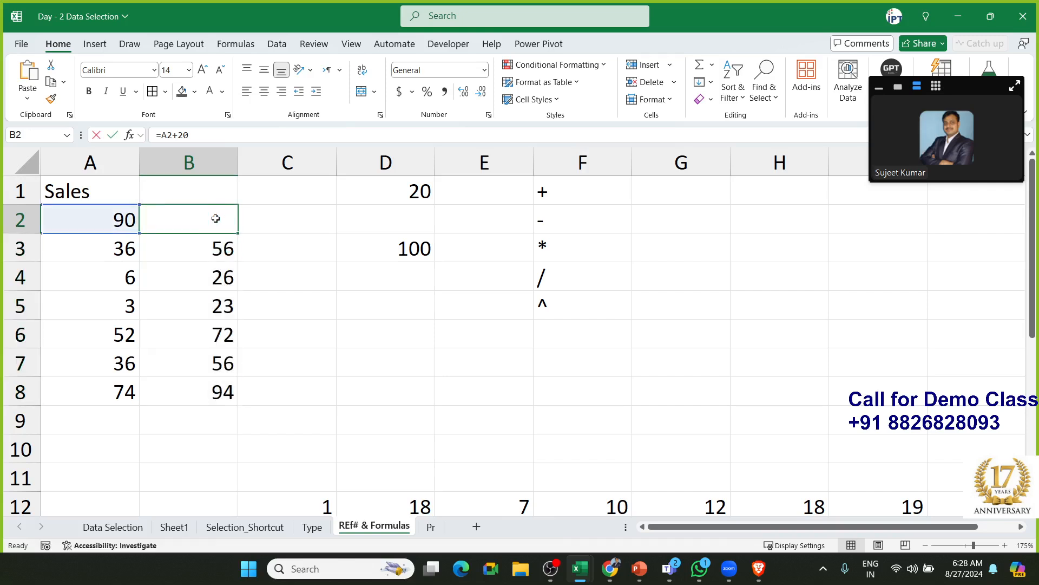
Inspect each formula in B2 through B8 to confirm it references the matching A cell
{"action": "double_click", "coordinate": [171, 220]}
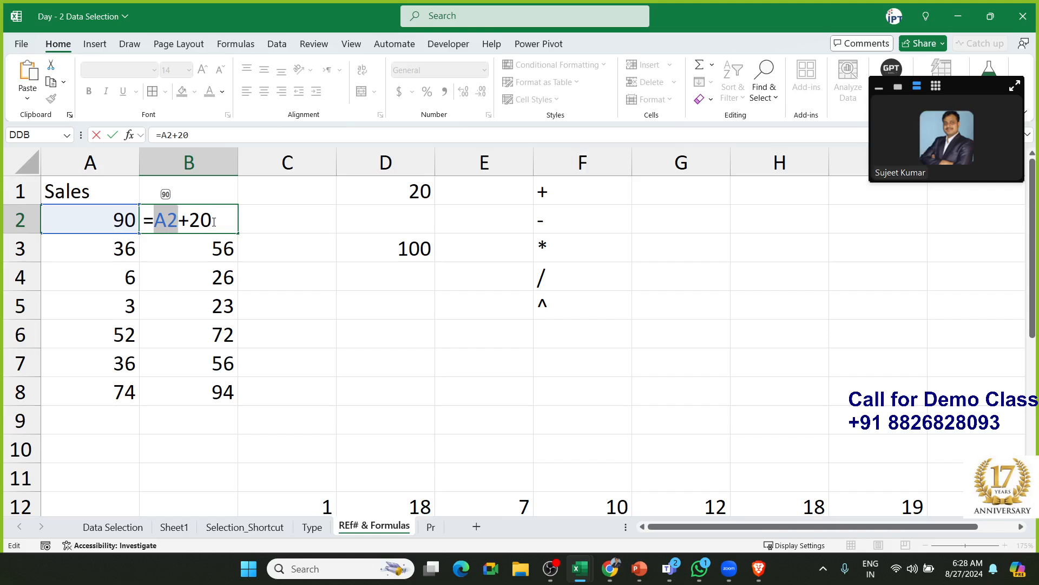
{"action": "key", "text": "Return"}
{"action": "double_click", "coordinate": [210, 247]}
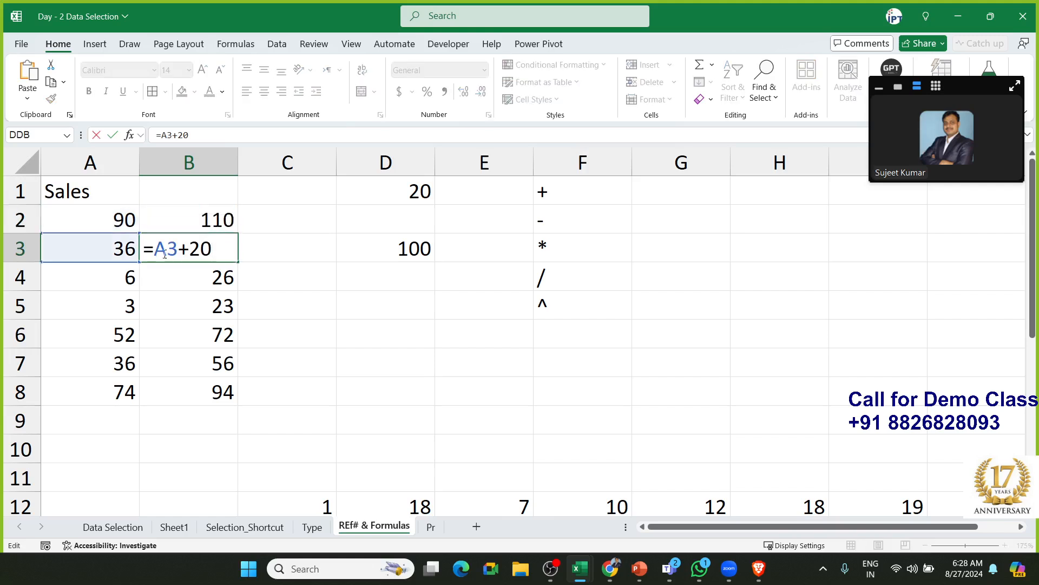
{"action": "key", "text": "Return"}
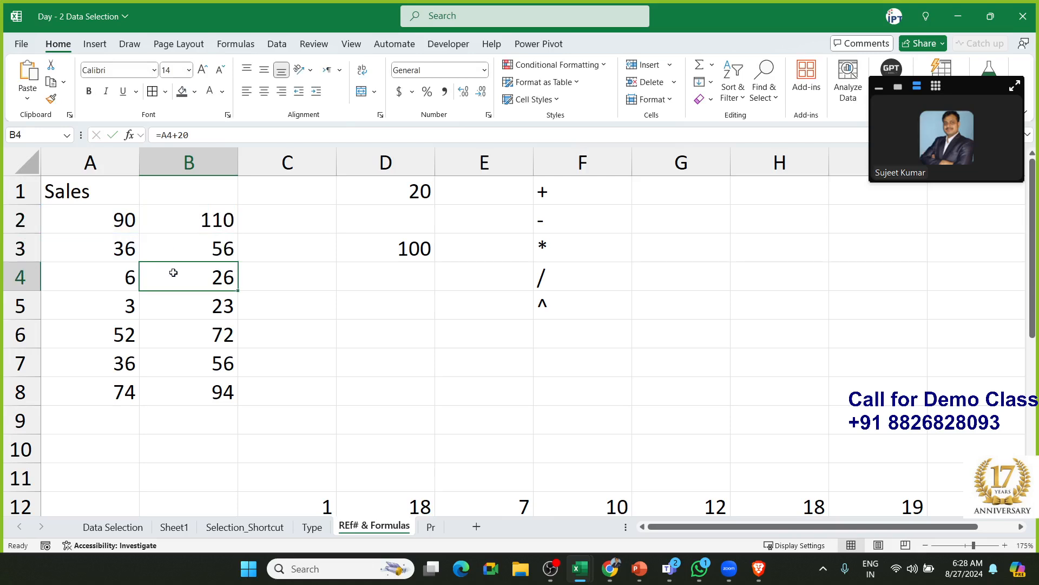
{"action": "double_click", "coordinate": [173, 272]}
{"action": "key", "text": "Return"}
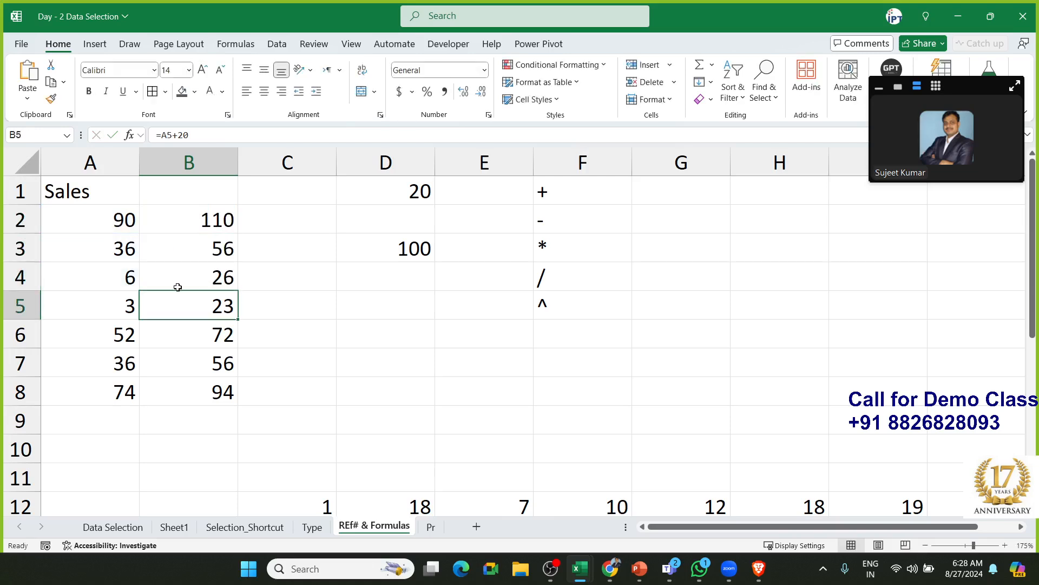
{"action": "double_click", "coordinate": [186, 302]}
{"action": "key", "text": "Return"}
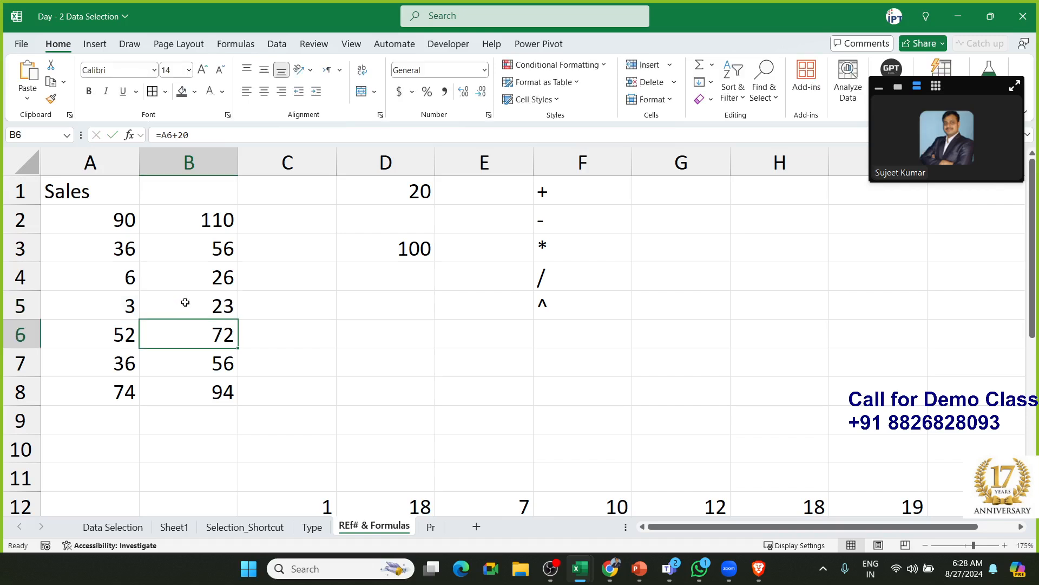
{"action": "double_click", "coordinate": [194, 338]}
{"action": "key", "text": "Return"}
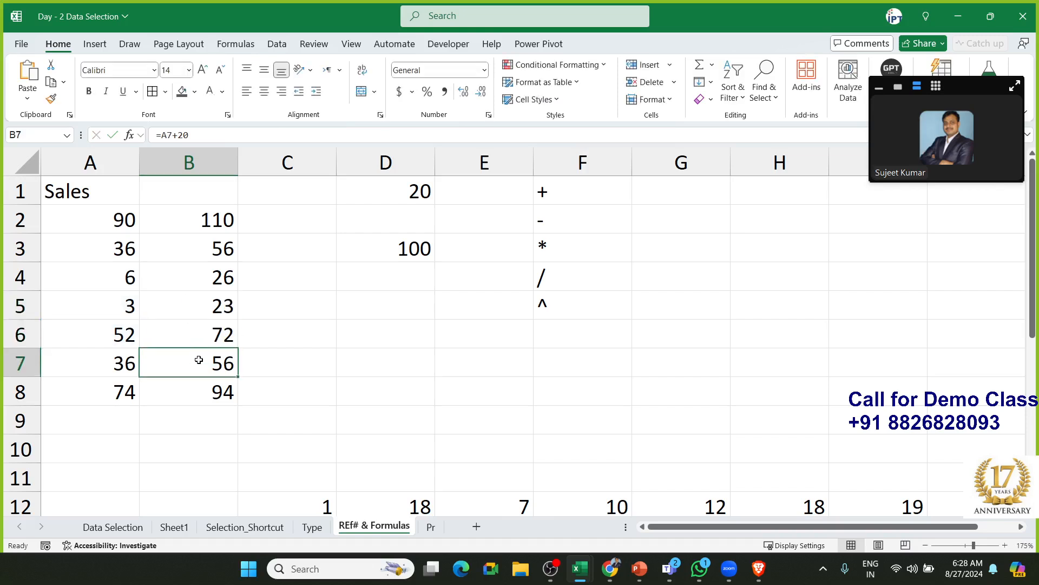
{"action": "double_click", "coordinate": [199, 360]}
{"action": "key", "text": "Return"}
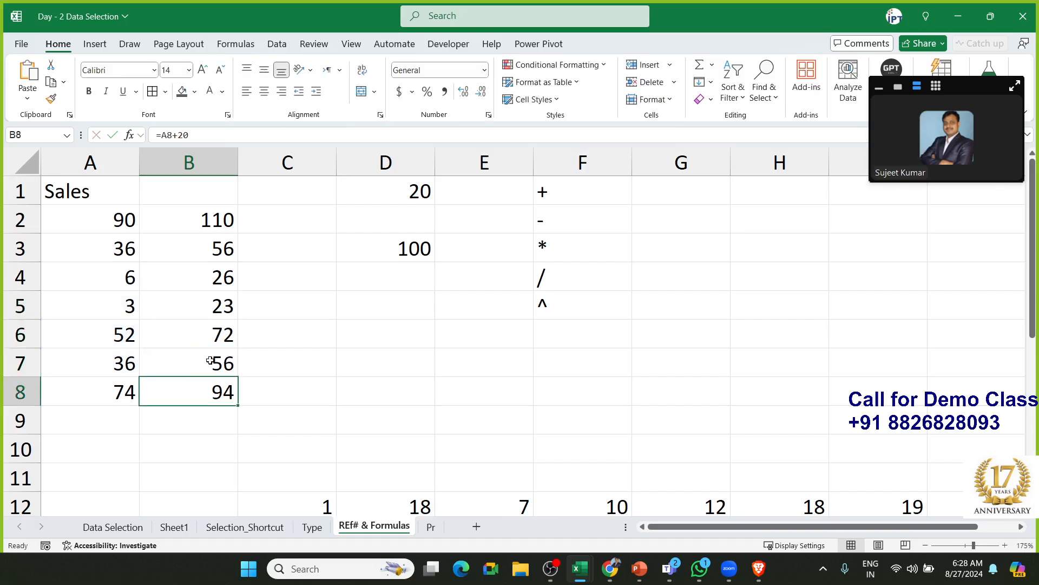
{"action": "double_click", "coordinate": [192, 397]}
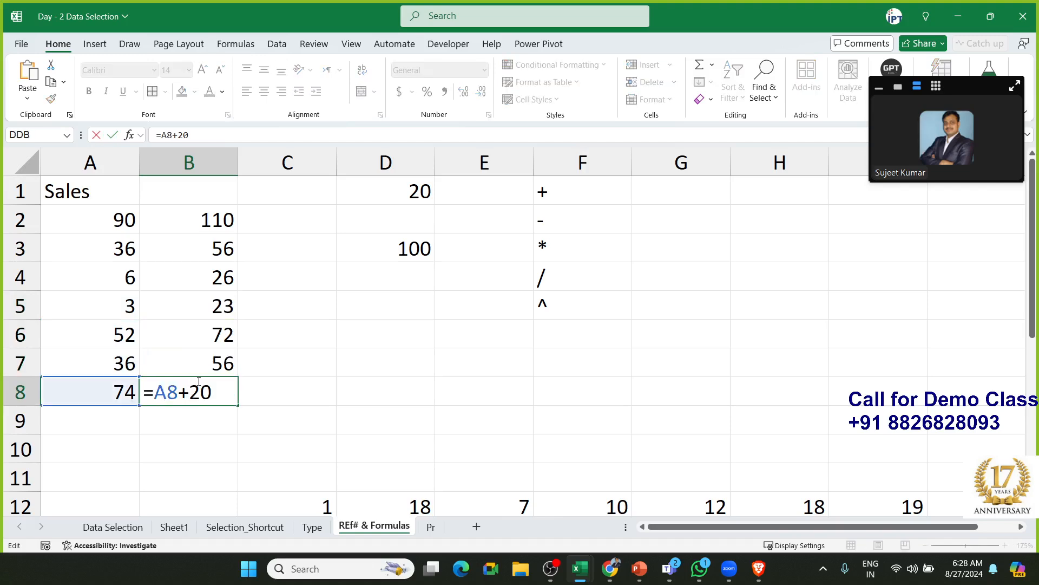
{"action": "key", "text": "Tab"}
{"action": "left_click", "coordinate": [198, 364]}
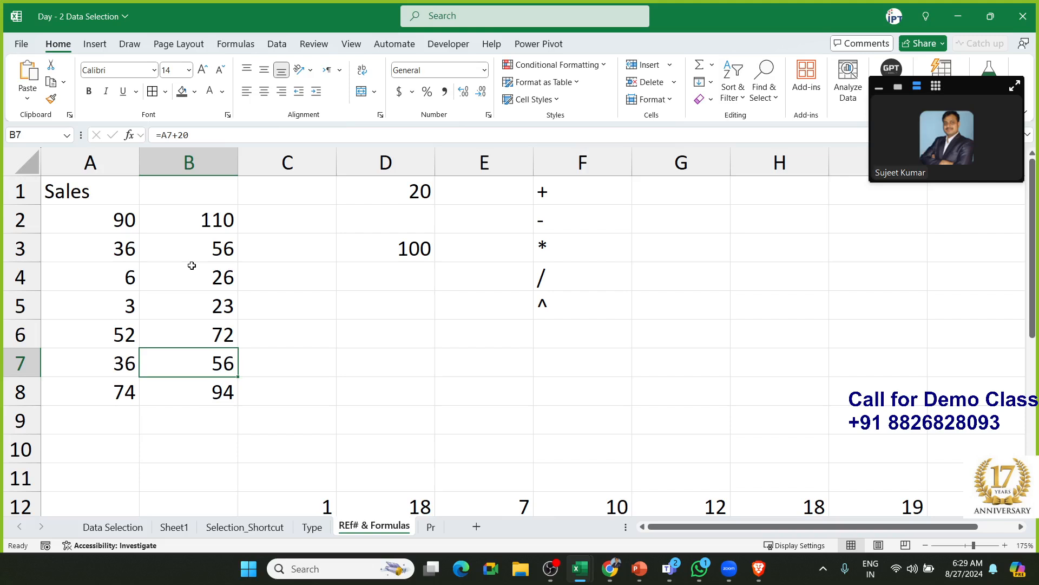
Delete the plus-20 results from B2:B8, leaving column B empty
{"action": "left_click_drag", "start_coordinate": [188, 228], "coordinate": [190, 392]}
{"action": "key", "text": "Delete"}
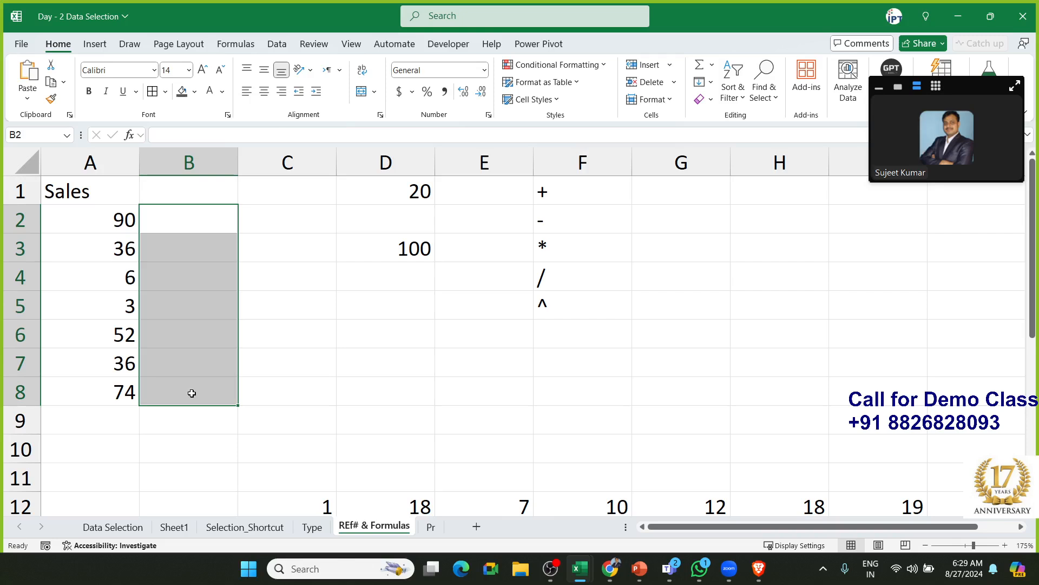
{"action": "left_click", "coordinate": [334, 391]}
{"action": "left_click", "coordinate": [388, 258]}
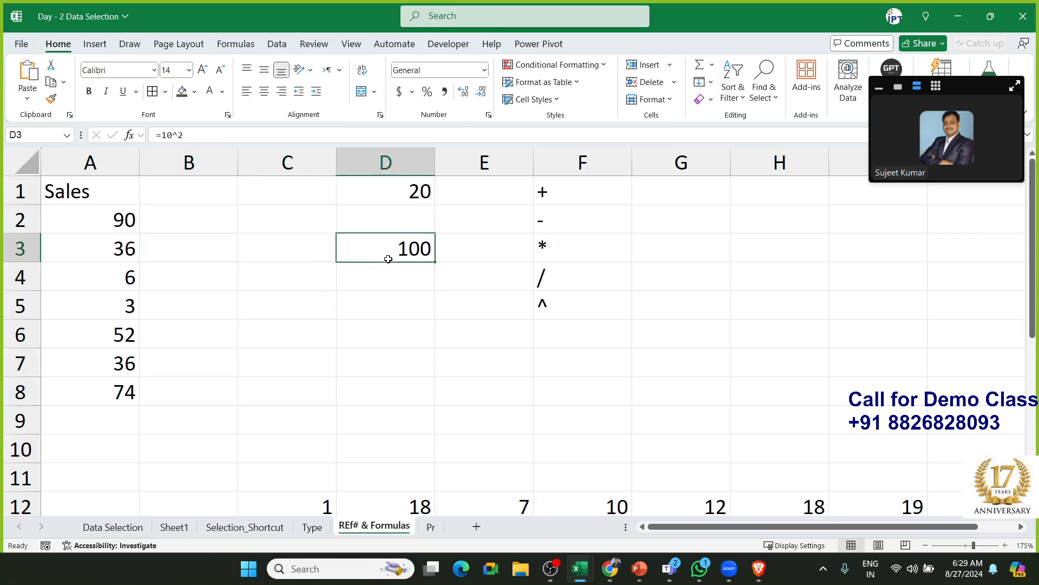
Delete the 100 from D3, leaving 20 in D1
{"action": "key", "text": "End"}
{"action": "key", "text": "Delete"}
{"action": "left_click", "coordinate": [418, 193]}
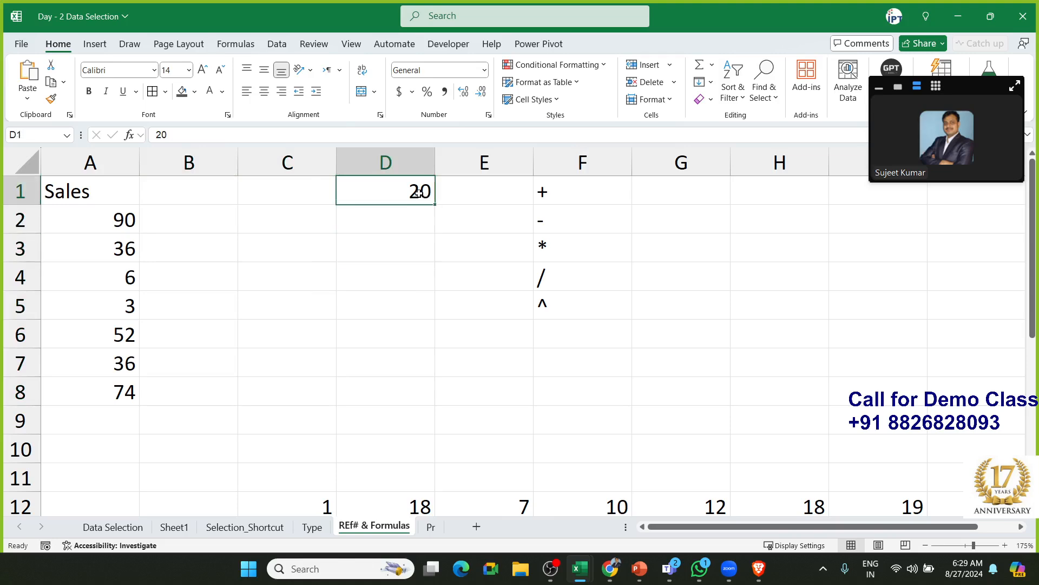
Enter =A2+D1 in B2, referencing D1 instead of a fixed 20
{"action": "left_click", "coordinate": [188, 228]}
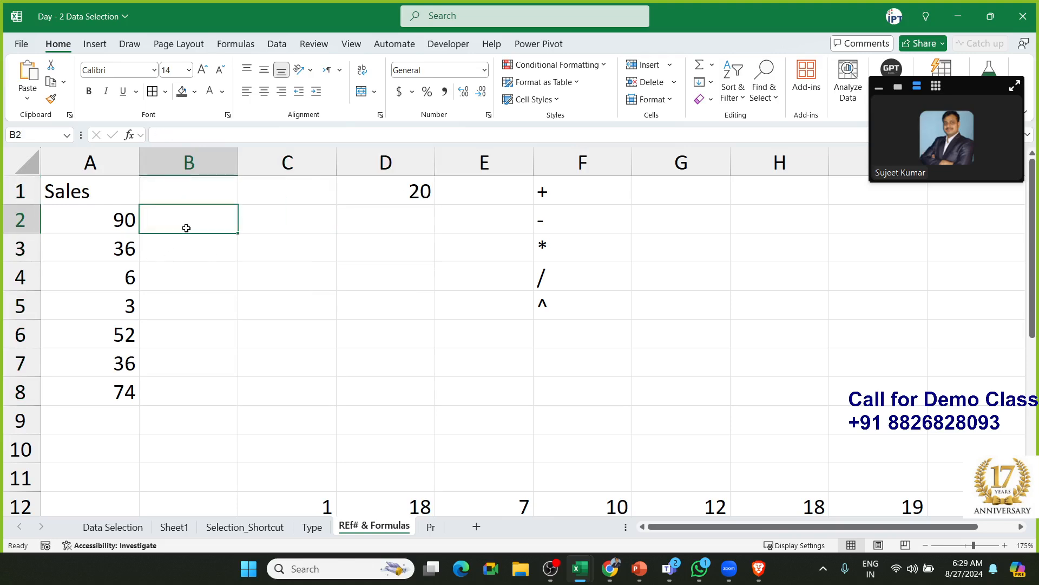
{"action": "type", "text": "="}
{"action": "key", "text": "Left"}
{"action": "type", "text": "+20"}
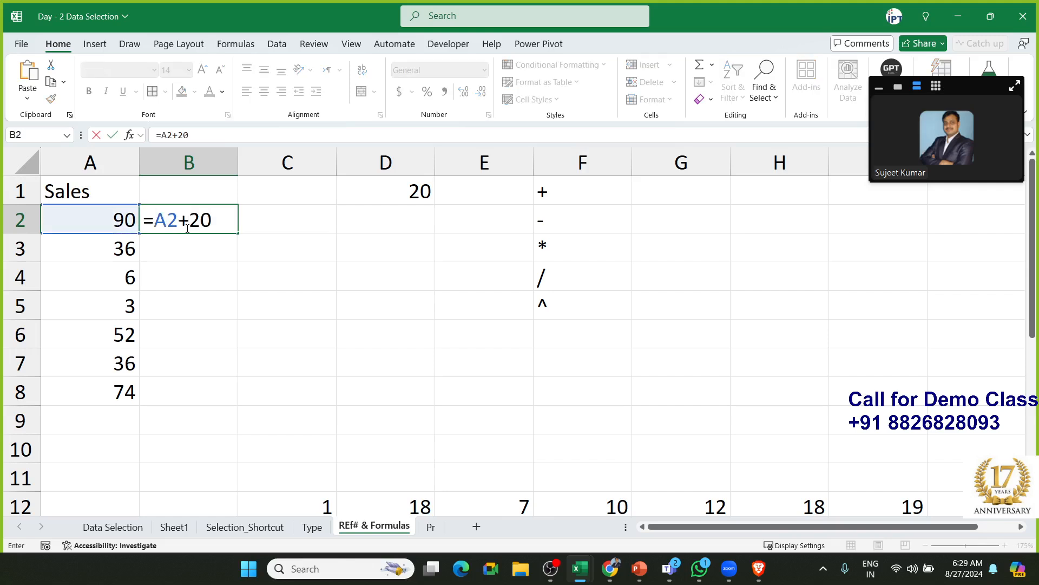
{"action": "key", "text": "BackSpace"}
{"action": "key", "text": "BackSpace"}
{"action": "left_click", "coordinate": [376, 195]}
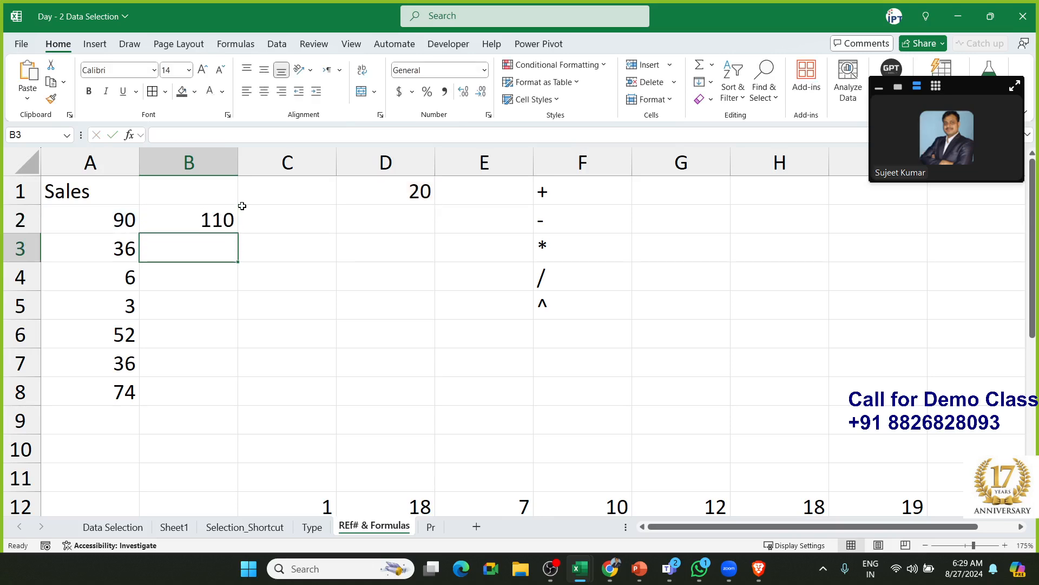
{"action": "key", "text": "Up"}
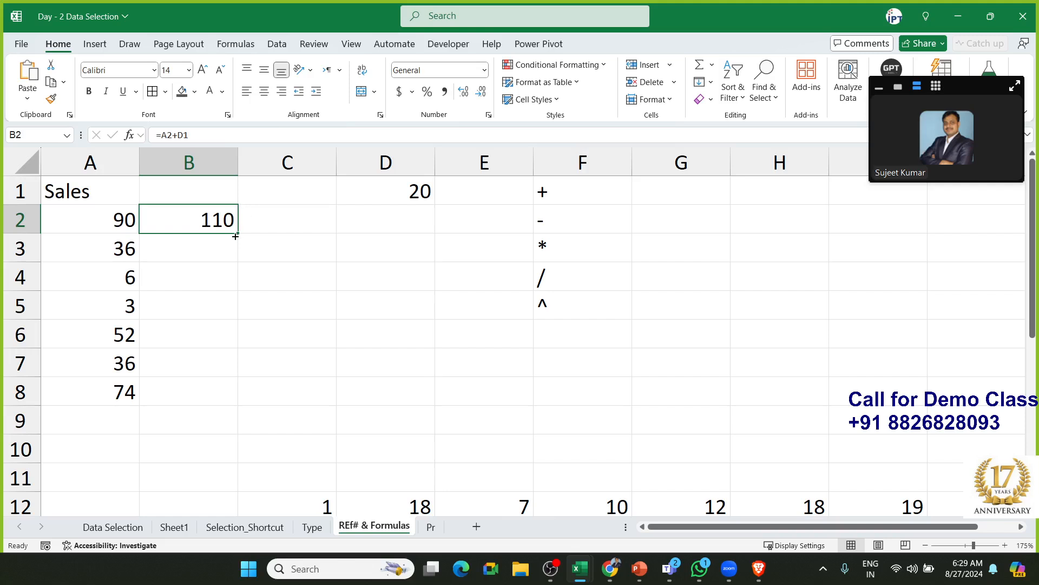
Copy B2's formula into B3, inspect its shifted D2 reference, then discard it
{"action": "left_click_drag", "start_coordinate": [238, 234], "coordinate": [241, 261]}
{"action": "double_click", "coordinate": [172, 253]}
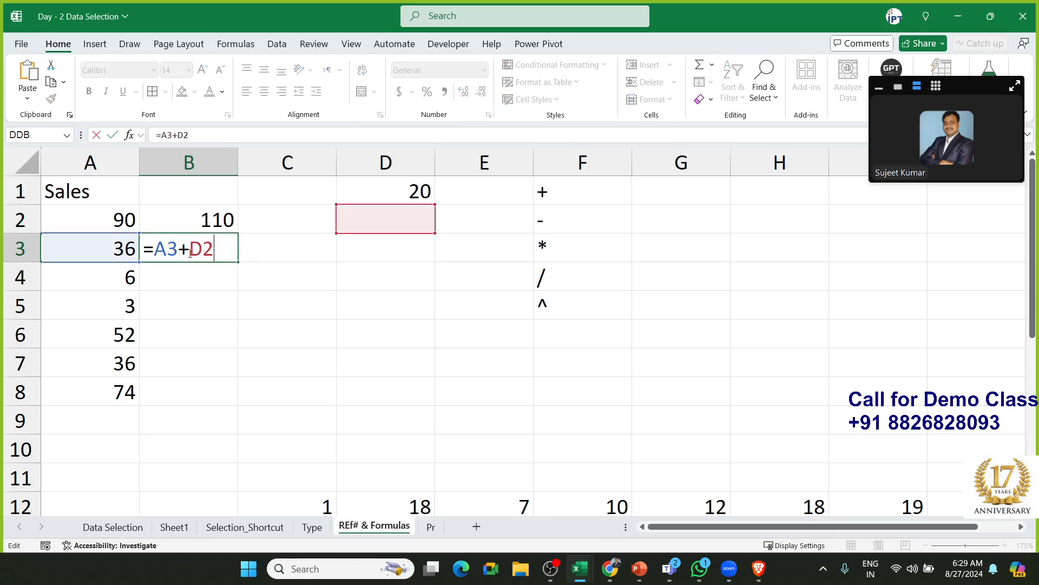
{"action": "double_click", "coordinate": [171, 253]}
{"action": "double_click", "coordinate": [206, 250]}
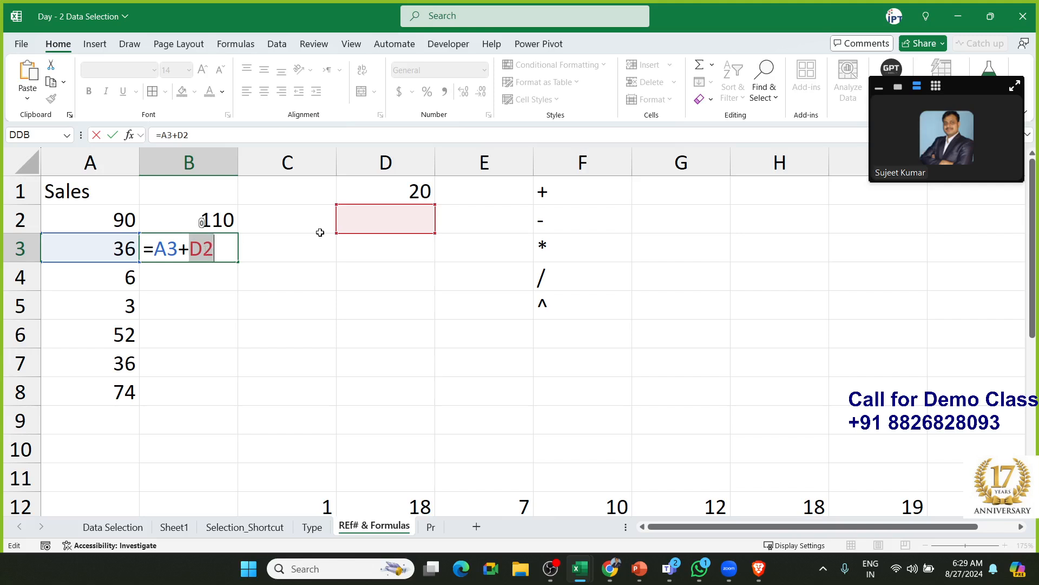
{"action": "mouse_move", "coordinate": [399, 204]}
{"action": "left_mouse_down"}
{"action": "mouse_move", "coordinate": [399, 192]}
{"action": "mouse_move", "coordinate": [399, 211]}
{"action": "left_mouse_up"}
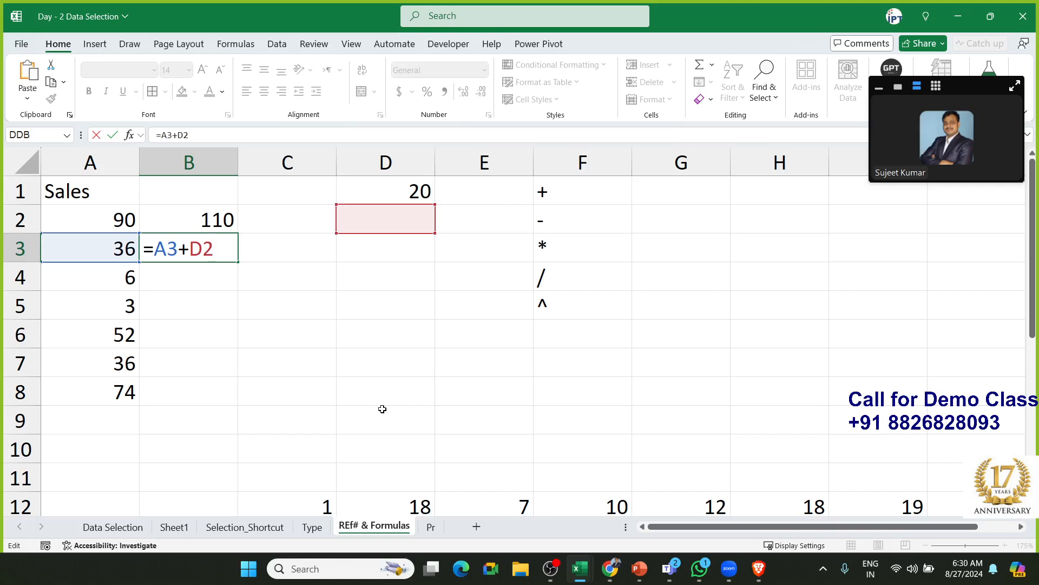
{"action": "key", "text": "ctrl+Return"}
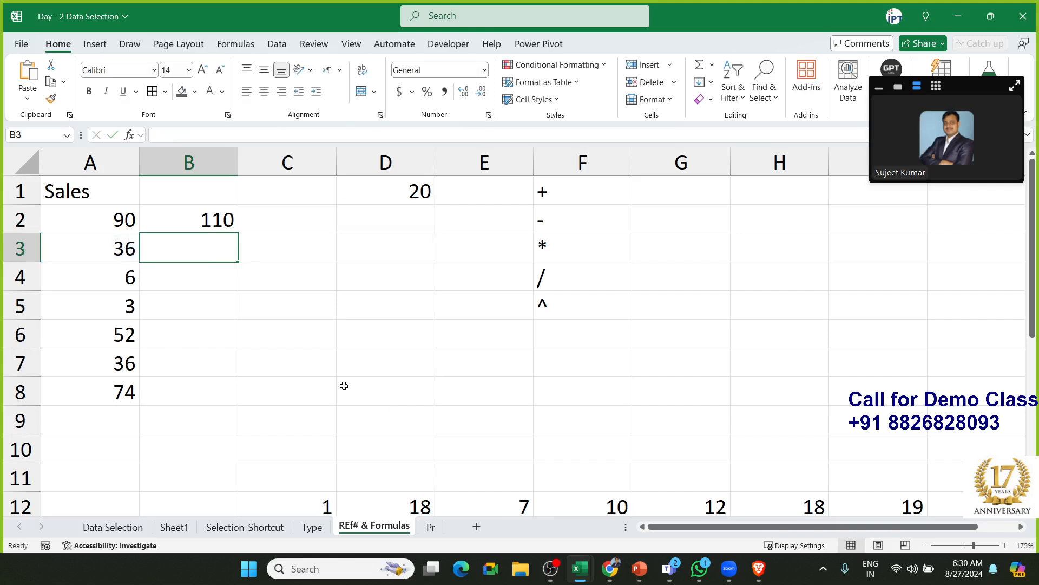
Edit B2's formula to =A2+D$1, locking D1's row
{"action": "double_click", "coordinate": [223, 222]}
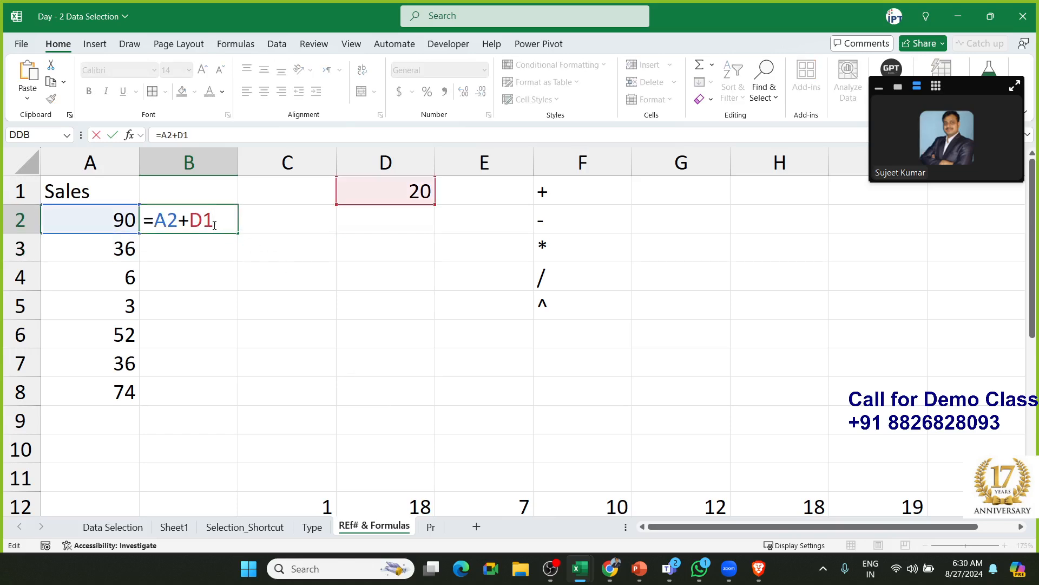
{"action": "key", "text": "Left"}
{"action": "key", "text": "shift+Right"}
{"action": "key", "text": "Left"}
{"action": "type", "text": "$"}
Commit =A2+D$1 in B2 and fill it down to B8
{"action": "key", "text": "Return"}
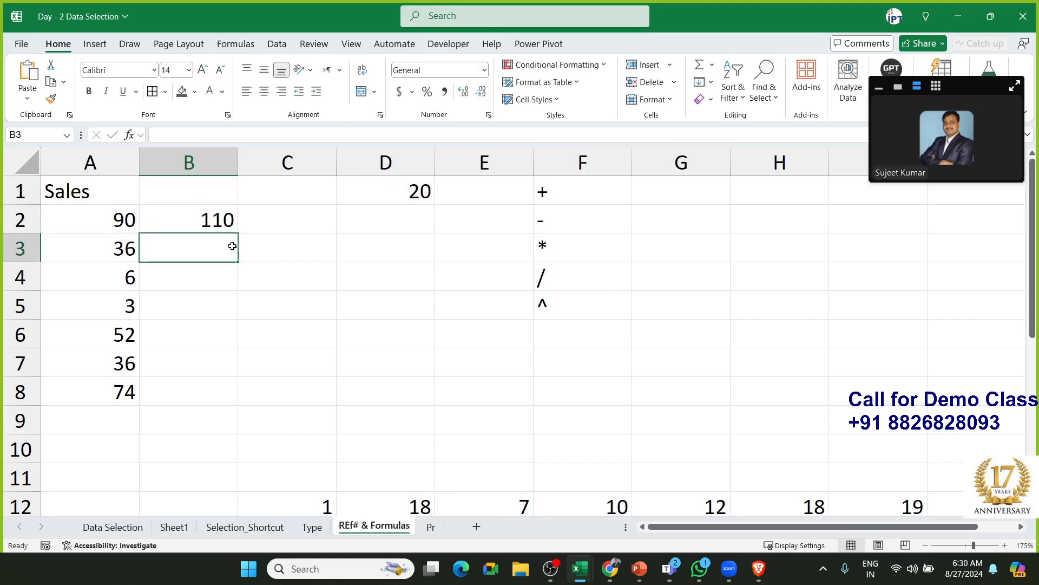
{"action": "key", "text": "Up"}
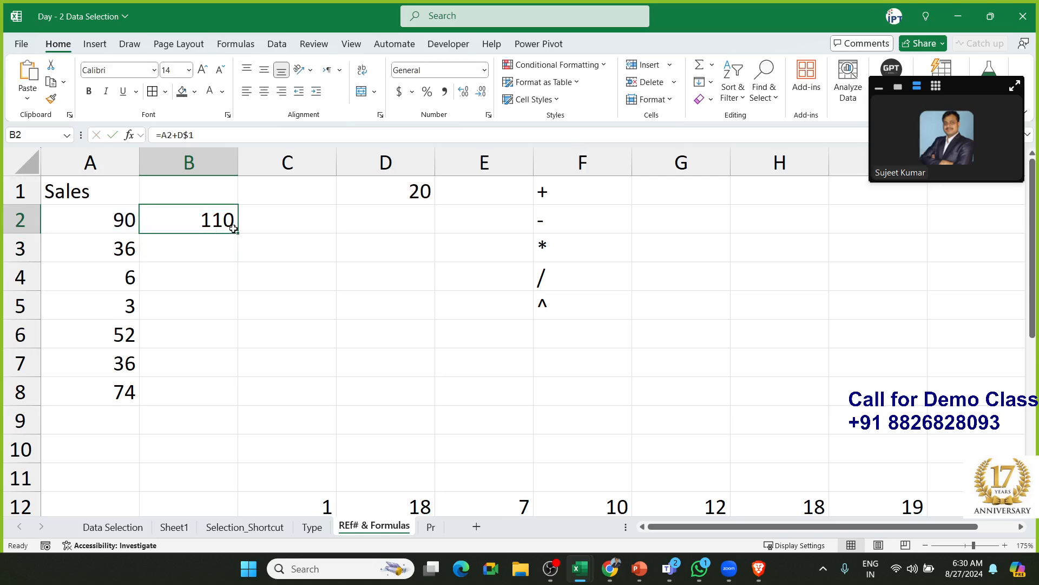
{"action": "double_click", "coordinate": [232, 226]}
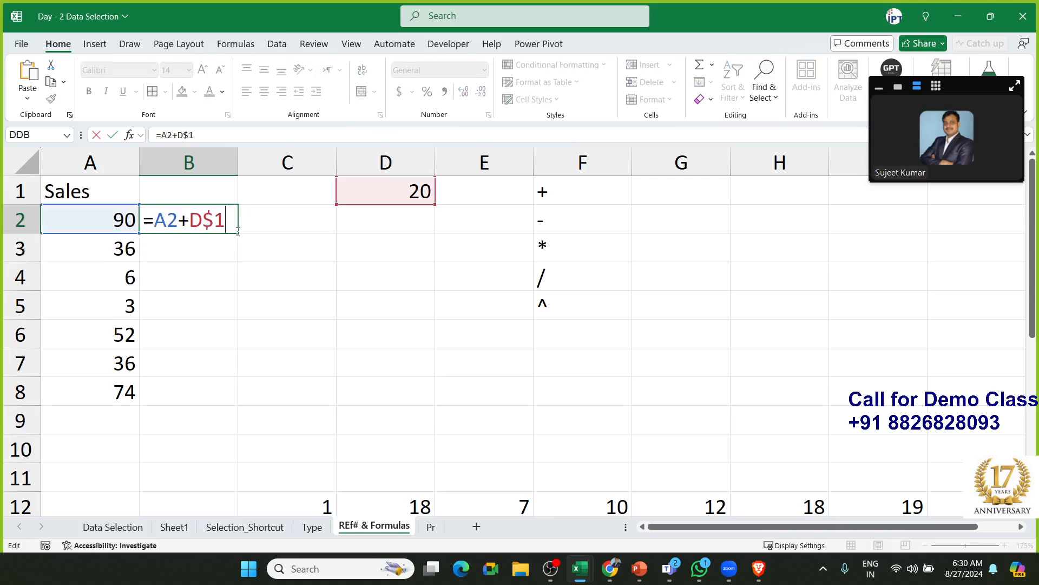
{"action": "key", "text": "ctrl+Return"}
{"action": "left_click_drag", "start_coordinate": [238, 232], "coordinate": [238, 400]}
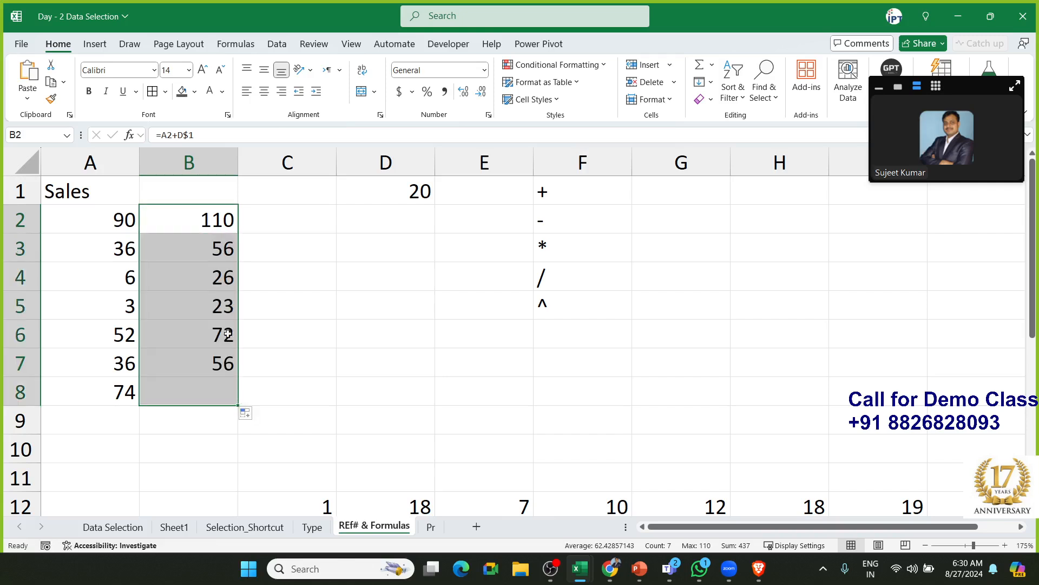
Inspect the copied formulas in B3–B6 and B2, each still adding D$1
{"action": "double_click", "coordinate": [212, 254]}
{"action": "key", "text": "Escape"}
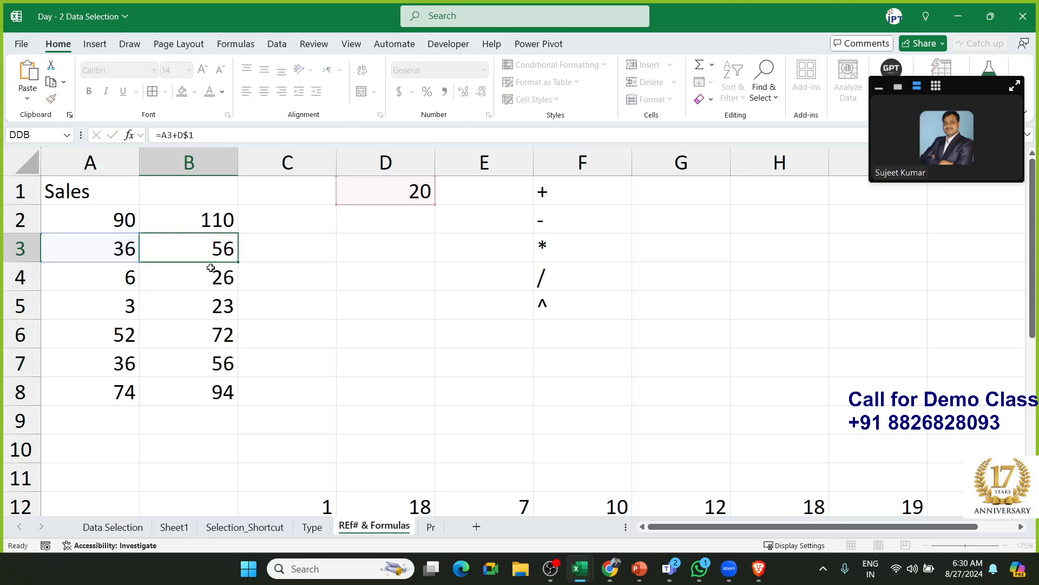
{"action": "double_click", "coordinate": [210, 271]}
{"action": "key", "text": "Escape"}
{"action": "double_click", "coordinate": [210, 301]}
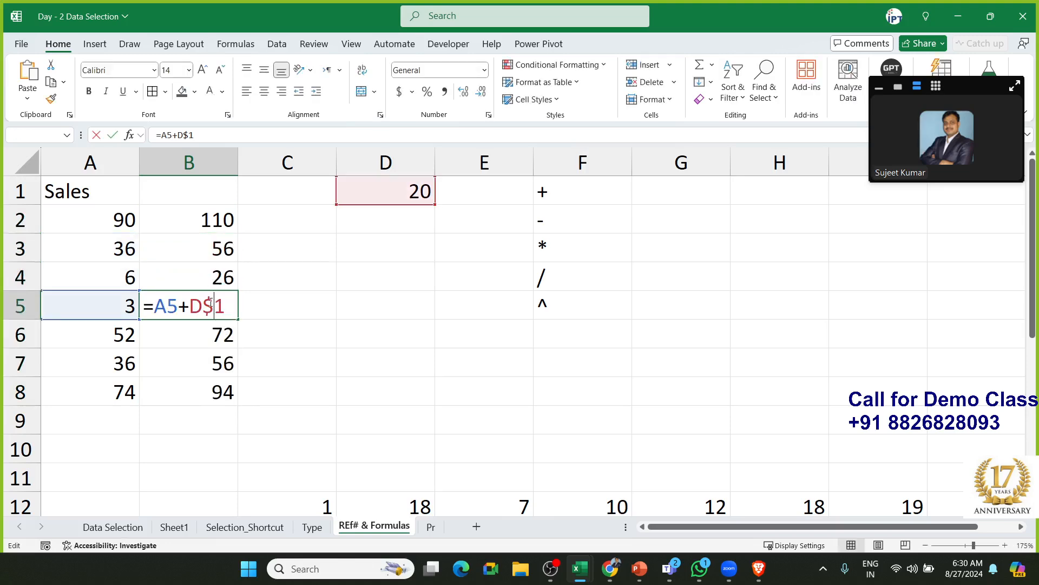
{"action": "key", "text": "Escape"}
{"action": "double_click", "coordinate": [218, 337]}
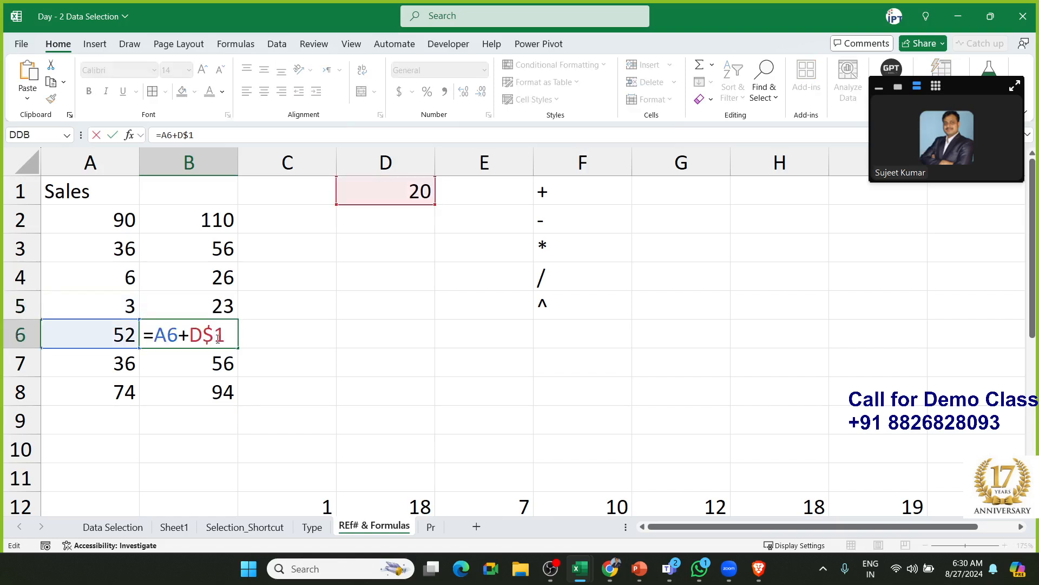
{"action": "key", "text": "Escape"}
{"action": "left_click", "coordinate": [215, 224]}
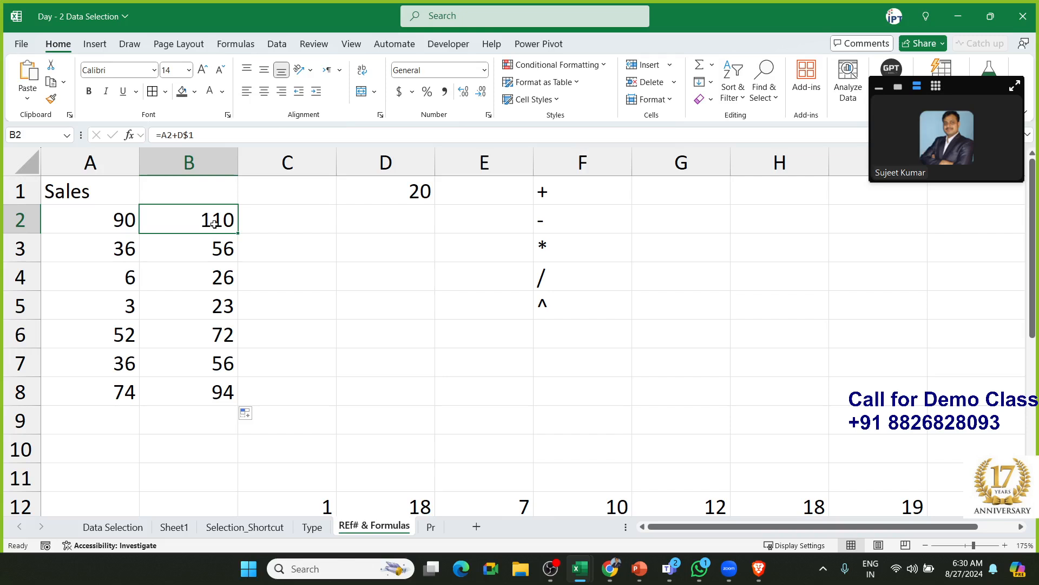
{"action": "double_click", "coordinate": [216, 221]}
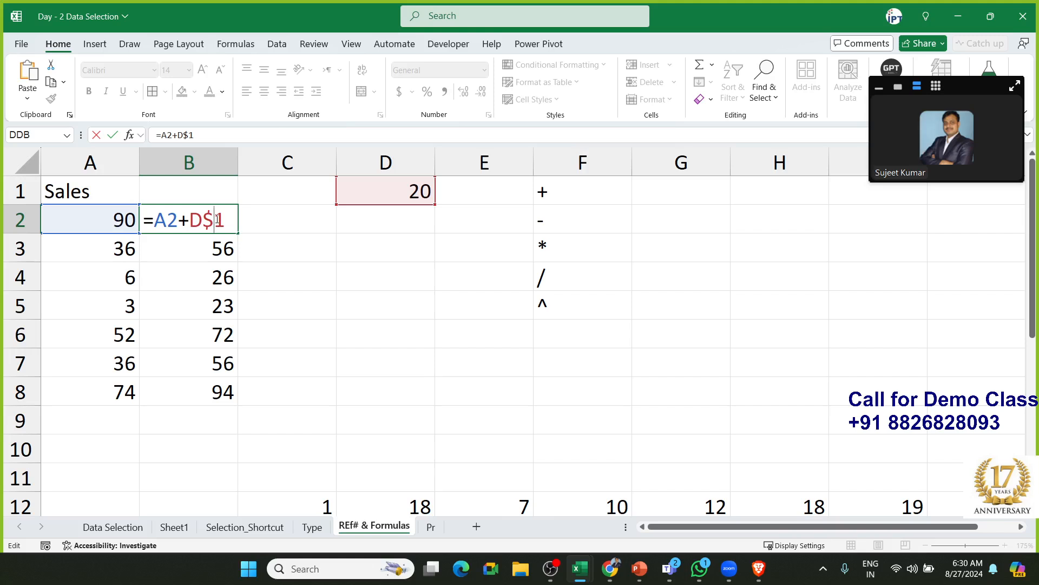
{"action": "key", "text": "Escape"}
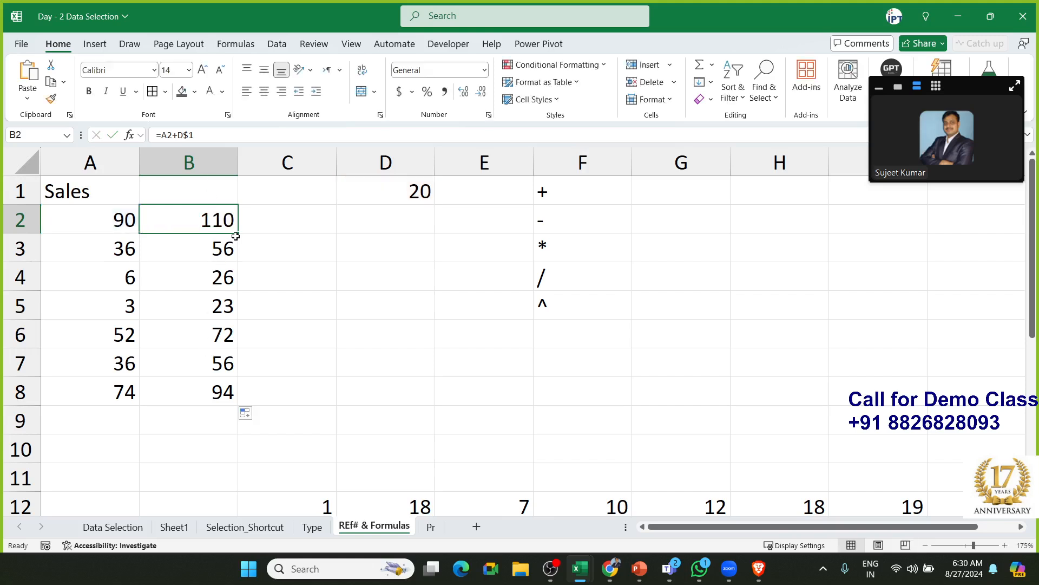
Copy B2's formula into C2, showing it points at empty E1
{"action": "left_click_drag", "start_coordinate": [237, 235], "coordinate": [341, 239]}
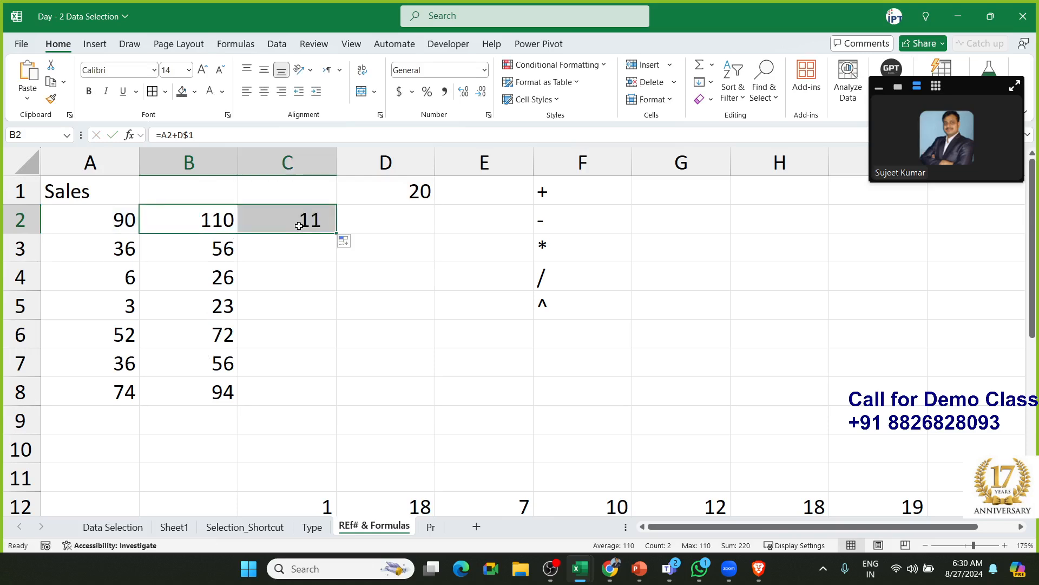
{"action": "left_click", "coordinate": [301, 220]}
{"action": "double_click", "coordinate": [301, 221]}
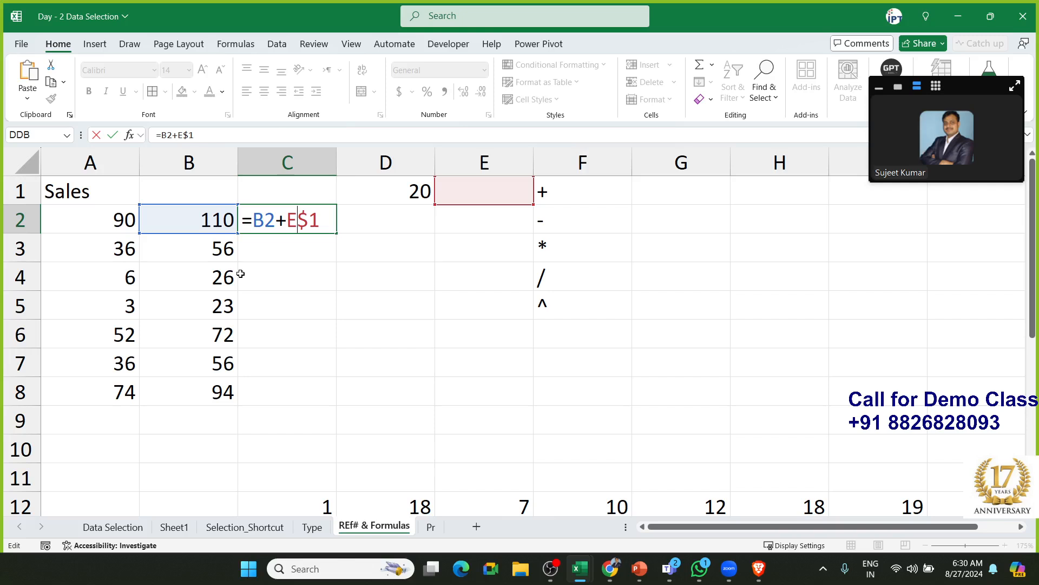
{"action": "key", "text": "Escape"}
Change B2's formula to =A2+$D$1, locking both column and row
{"action": "double_click", "coordinate": [210, 213]}
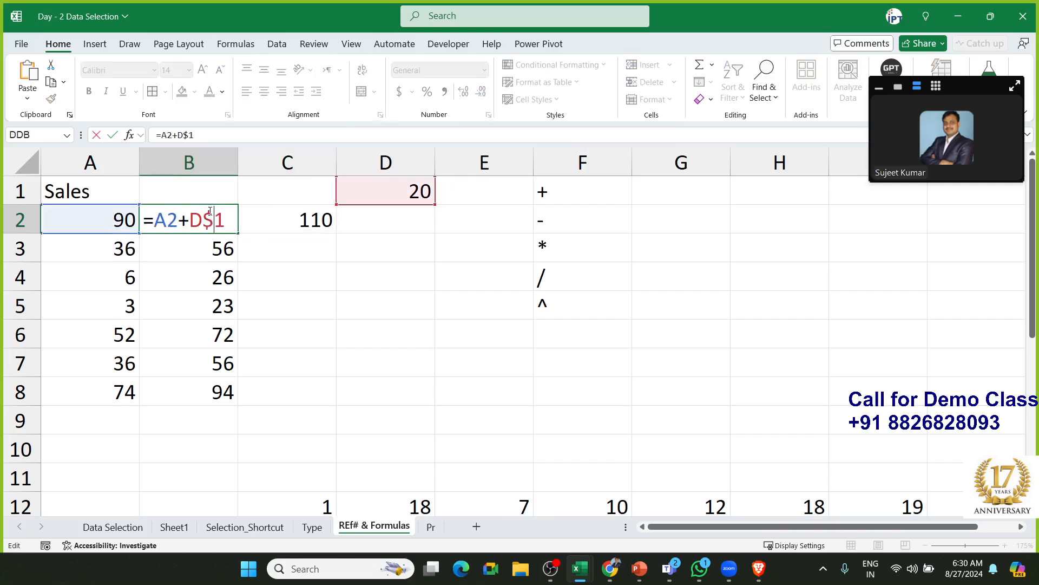
{"action": "left_click", "coordinate": [191, 223]}
{"action": "type", "text": "$"}
{"action": "key", "text": "Return"}
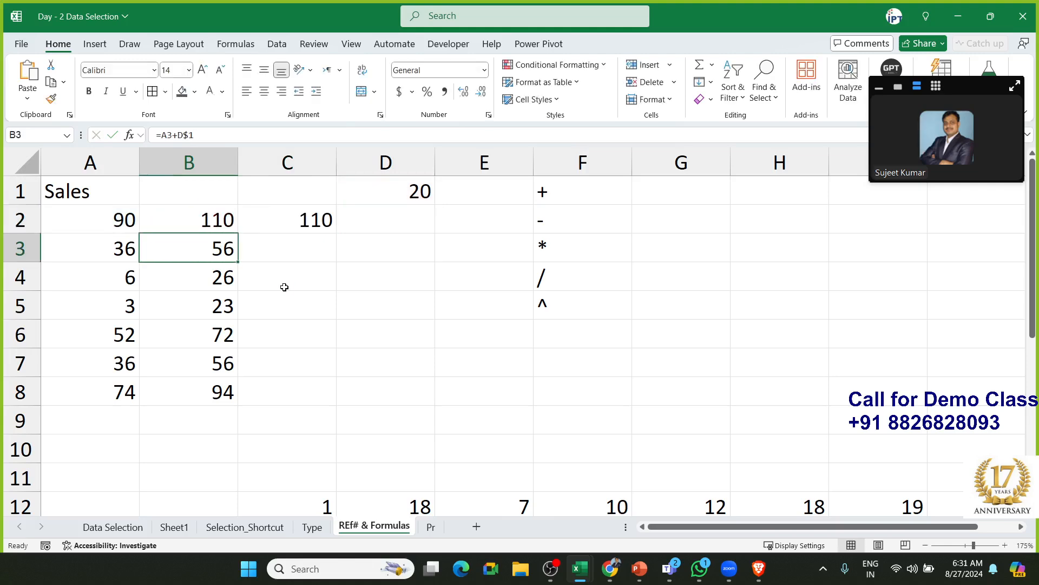
Copy the locked formula into C2, giving =B2+$D$1 and 130
{"action": "left_click", "coordinate": [233, 230]}
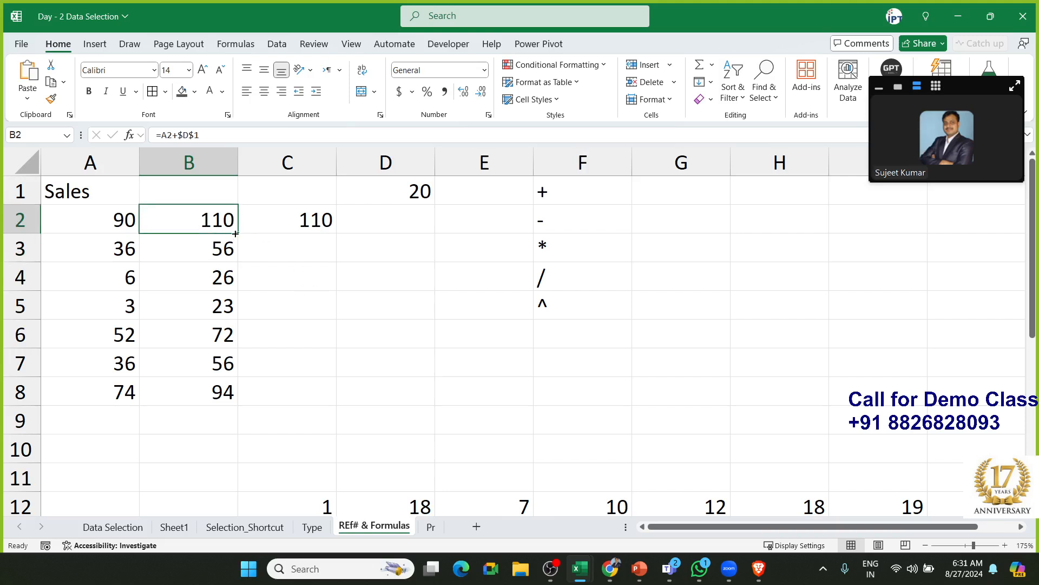
{"action": "left_click_drag", "start_coordinate": [236, 233], "coordinate": [308, 235]}
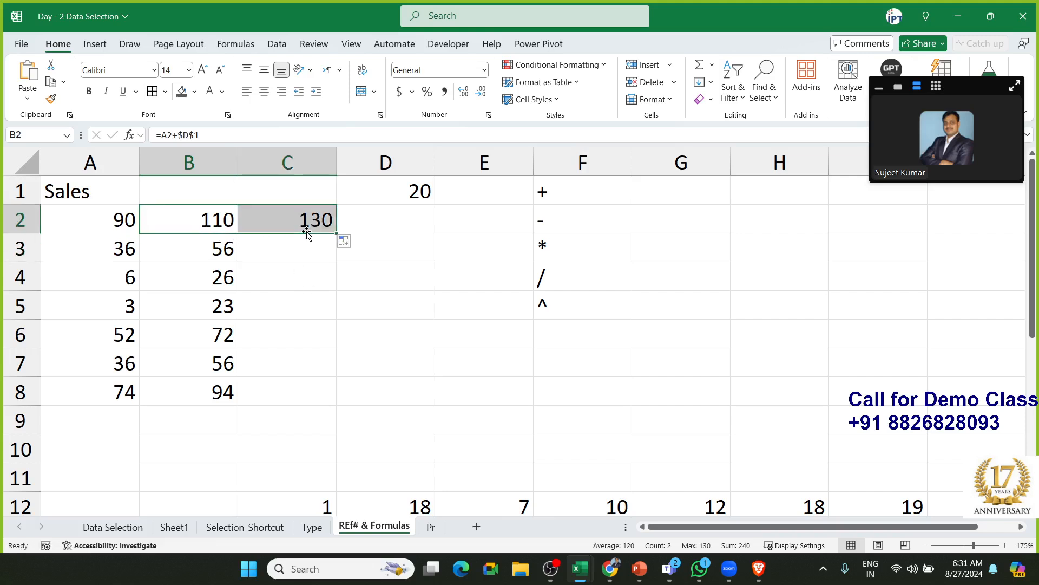
{"action": "left_click", "coordinate": [312, 224]}
{"action": "double_click", "coordinate": [311, 224]}
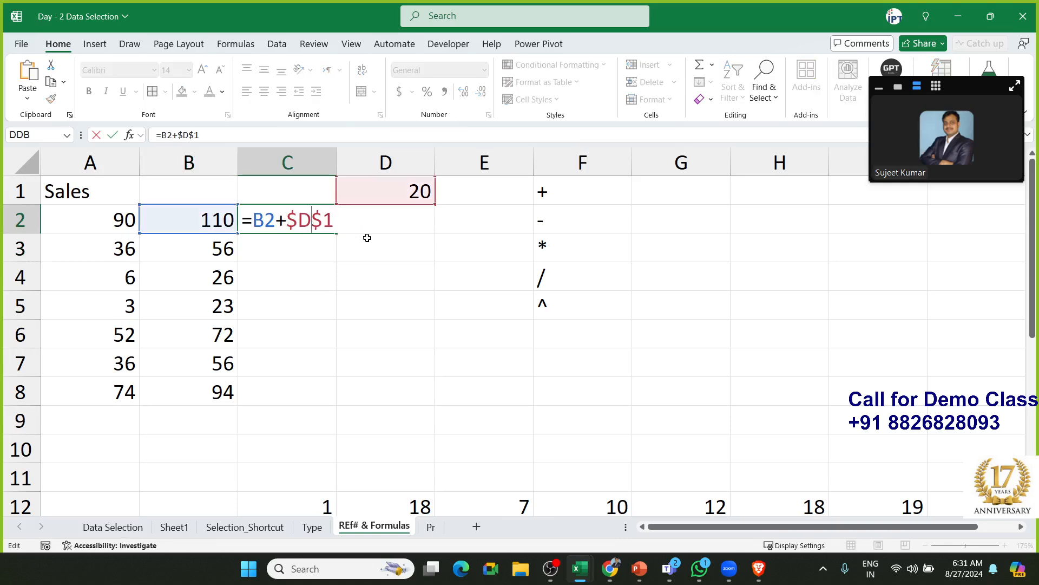
{"action": "key", "text": "Escape"}
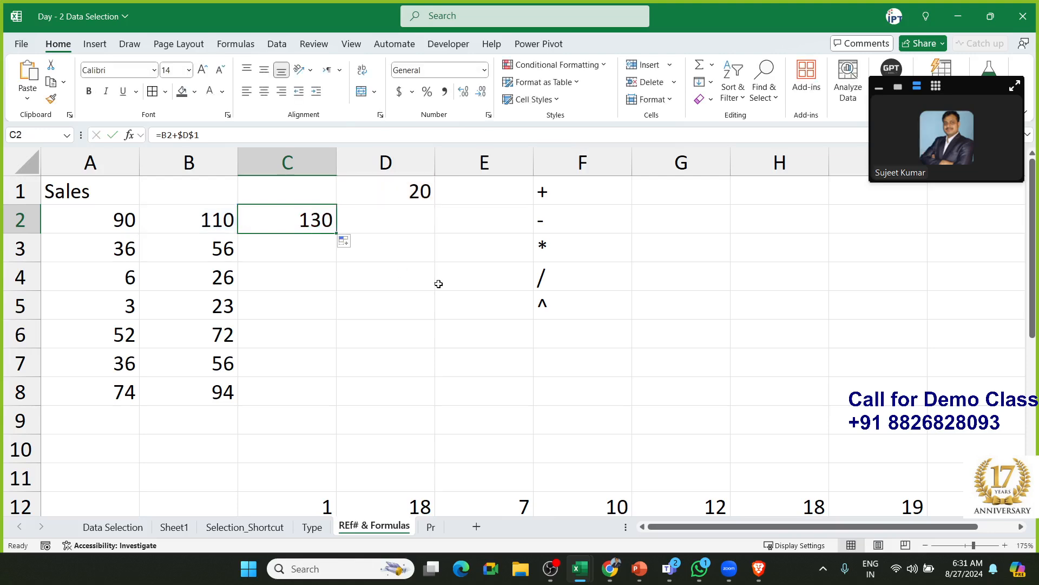
Clear the multiplication results in D13:J21
{"action": "scroll", "coordinate": [436, 281], "scroll_direction": "down", "scroll_amount": 3}
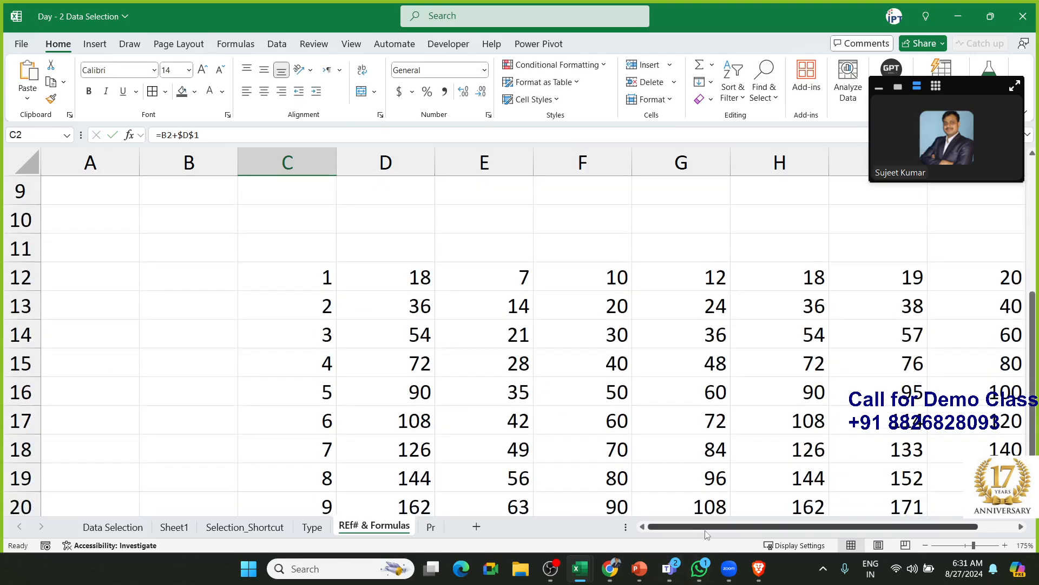
{"action": "left_click_drag", "start_coordinate": [708, 528], "coordinate": [757, 533]}
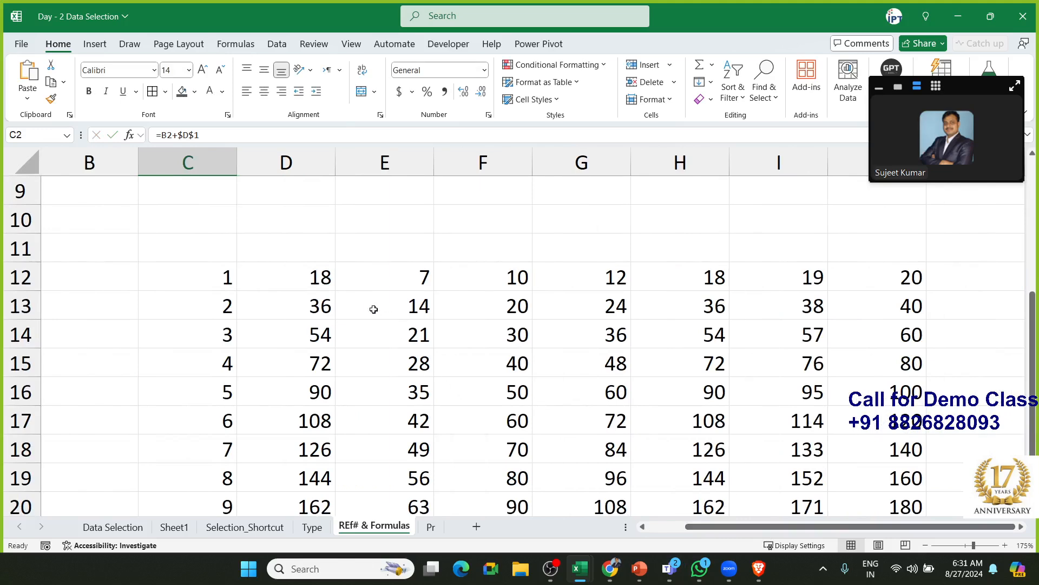
{"action": "left_click", "coordinate": [322, 304]}
{"action": "key", "text": "ctrl+shift+Right"}
{"action": "key", "text": "ctrl+shift+Down"}
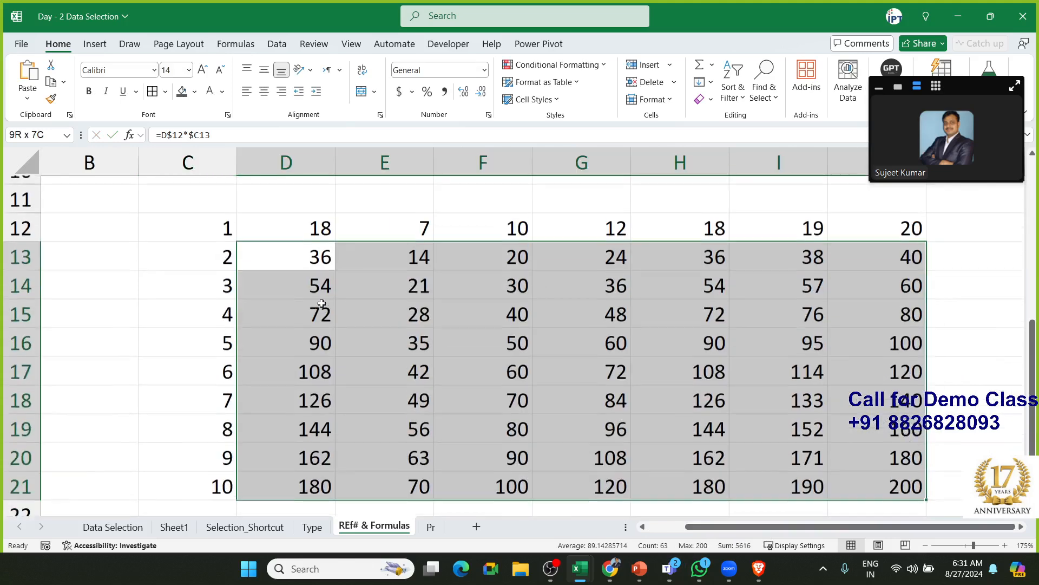
{"action": "key", "text": "Delete"}
Step along the row 12 header values around D12
{"action": "key", "text": "Up"}
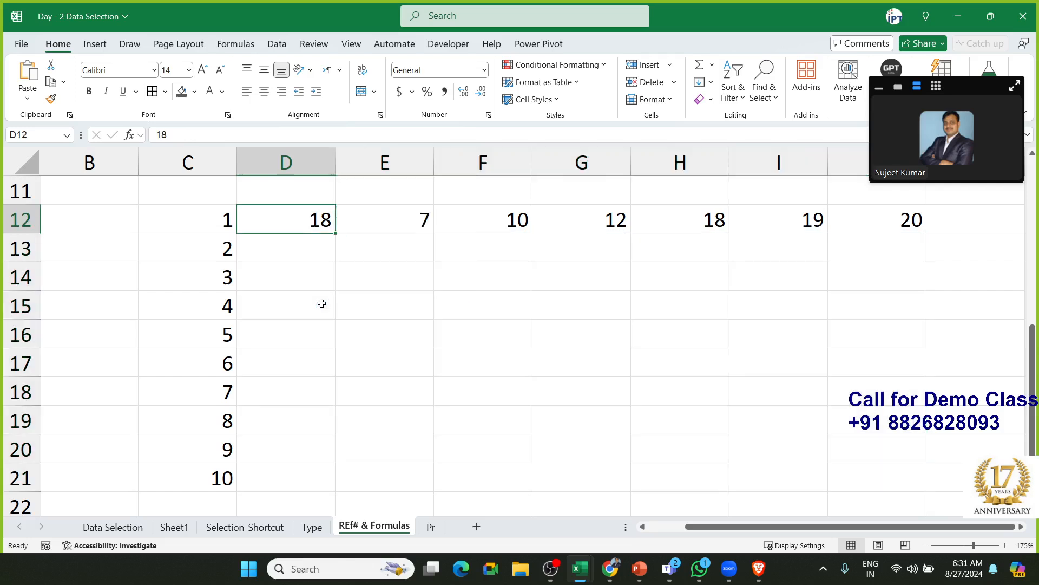
{"action": "key", "text": "Down"}
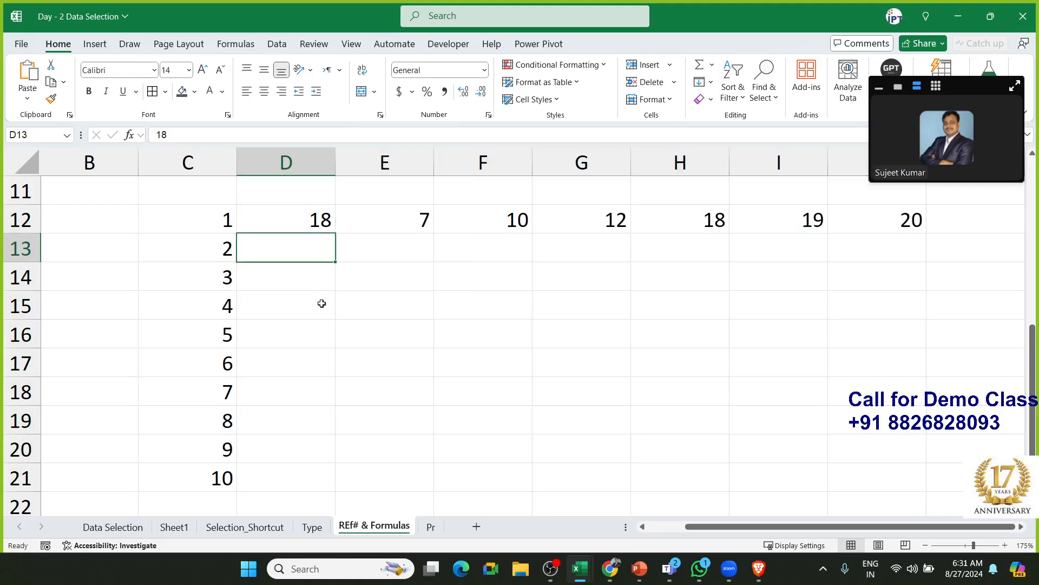
{"action": "key", "text": "Up"}
{"action": "key", "text": "Right"}
{"action": "key", "text": "Right"}
{"action": "key", "text": "Right"}
{"action": "key", "text": "Right"}
{"action": "key", "text": "Right"}
{"action": "key", "text": "Right"}
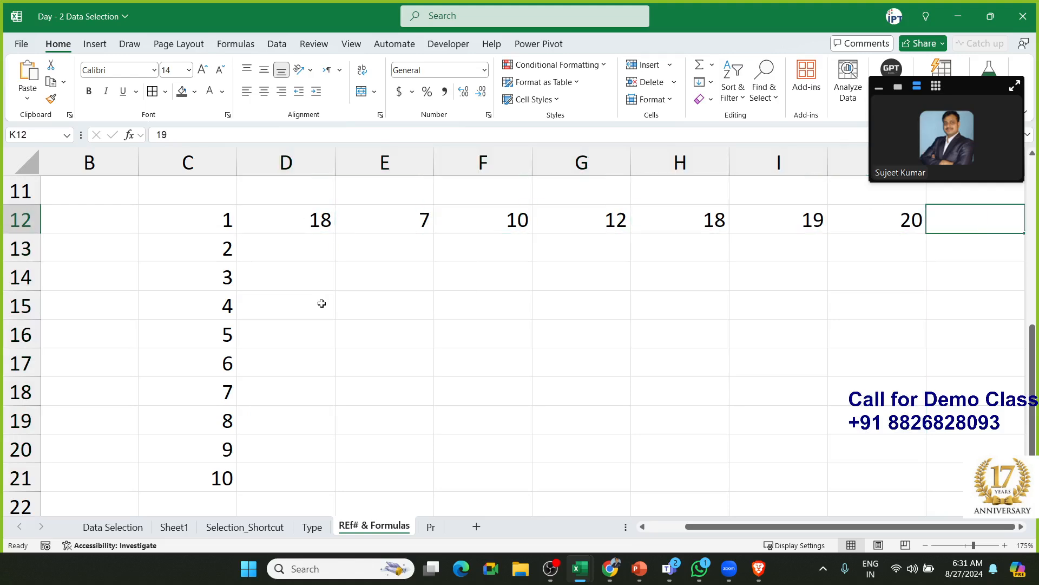
{"action": "key", "text": "Left"}
{"action": "key", "text": "Left"}
{"action": "key", "text": "Left"}
{"action": "key", "text": "Left"}
{"action": "key", "text": "Left"}
{"action": "key", "text": "Left"}
{"action": "key", "text": "Left"}
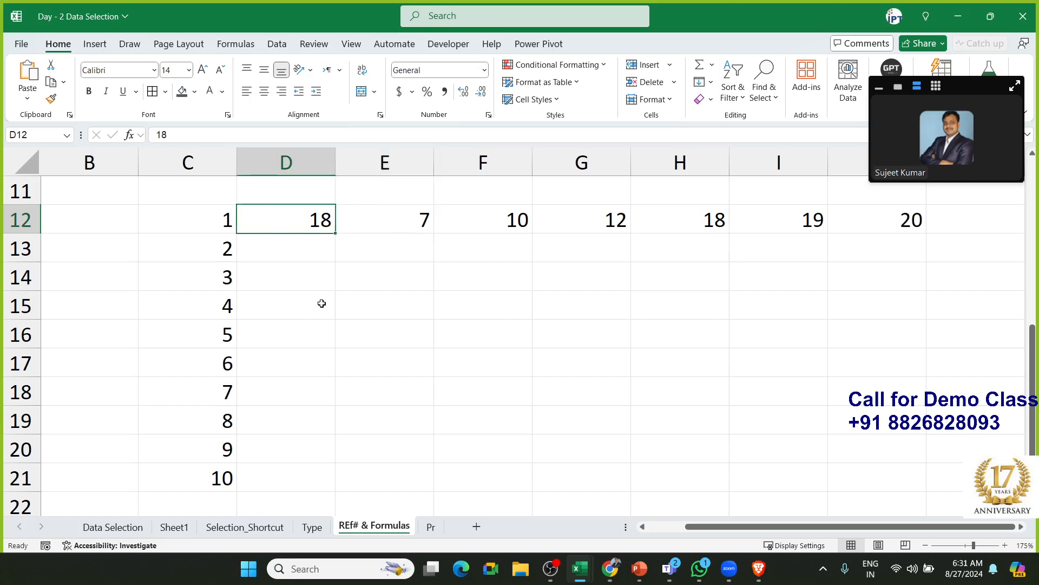
{"action": "key", "text": "Right"}
{"action": "key", "text": "Left"}
Pair each multiplier in C13–C19 with the header 18 in D12, ending on D13
{"action": "left_click", "coordinate": [232, 252]}
{"action": "left_click", "coordinate": [294, 226]}
{"action": "left_click", "coordinate": [227, 278]}
{"action": "left_click", "coordinate": [300, 231]}
{"action": "left_click", "coordinate": [229, 301]}
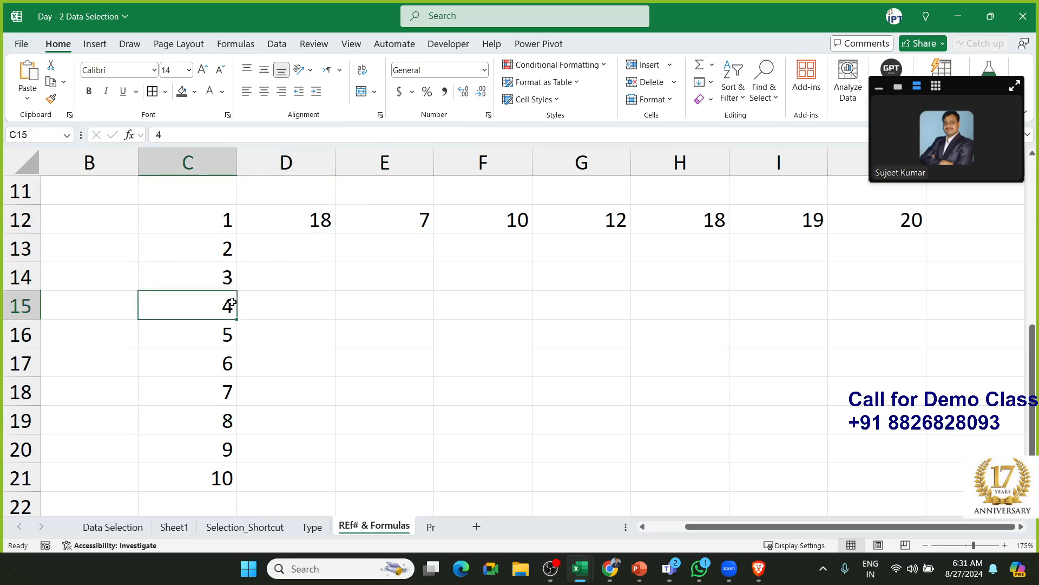
{"action": "left_click", "coordinate": [306, 224]}
{"action": "left_click", "coordinate": [215, 340]}
{"action": "left_click", "coordinate": [304, 220]}
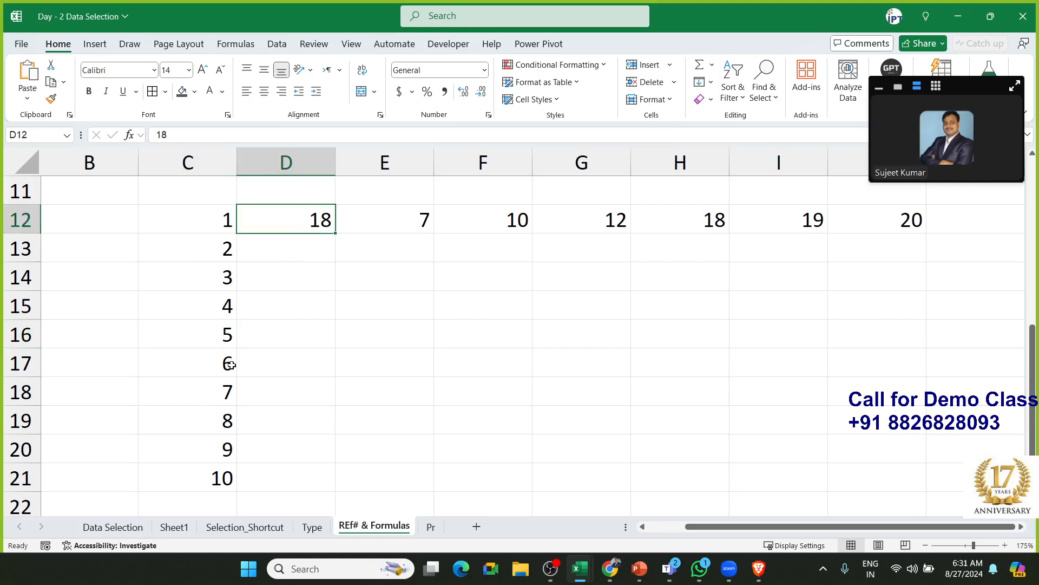
{"action": "left_click", "coordinate": [227, 364]}
{"action": "left_click", "coordinate": [306, 224]}
{"action": "left_click", "coordinate": [209, 395]}
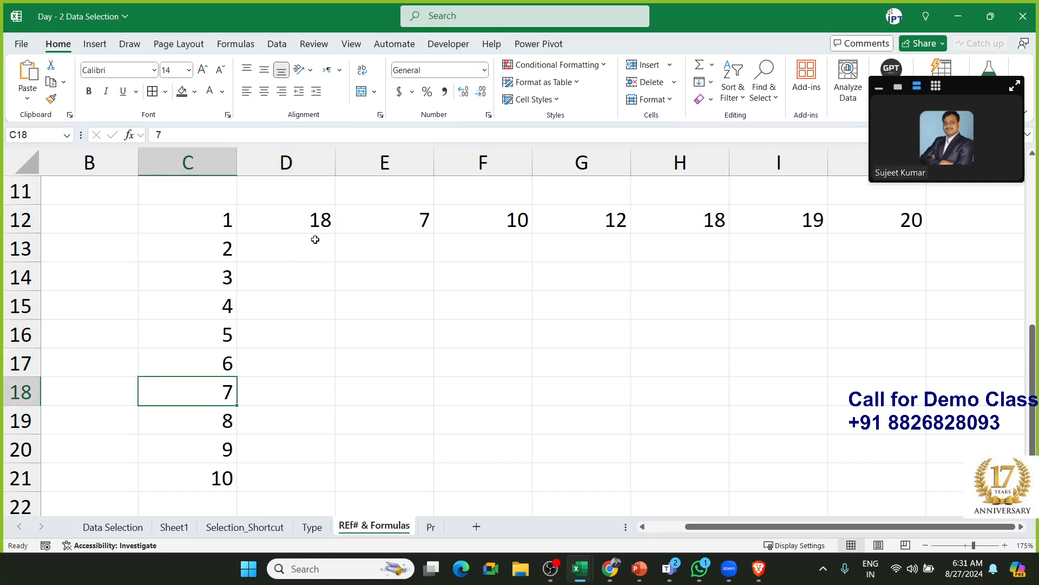
{"action": "left_click", "coordinate": [318, 226]}
{"action": "left_click", "coordinate": [220, 421]}
{"action": "left_click", "coordinate": [265, 269]}
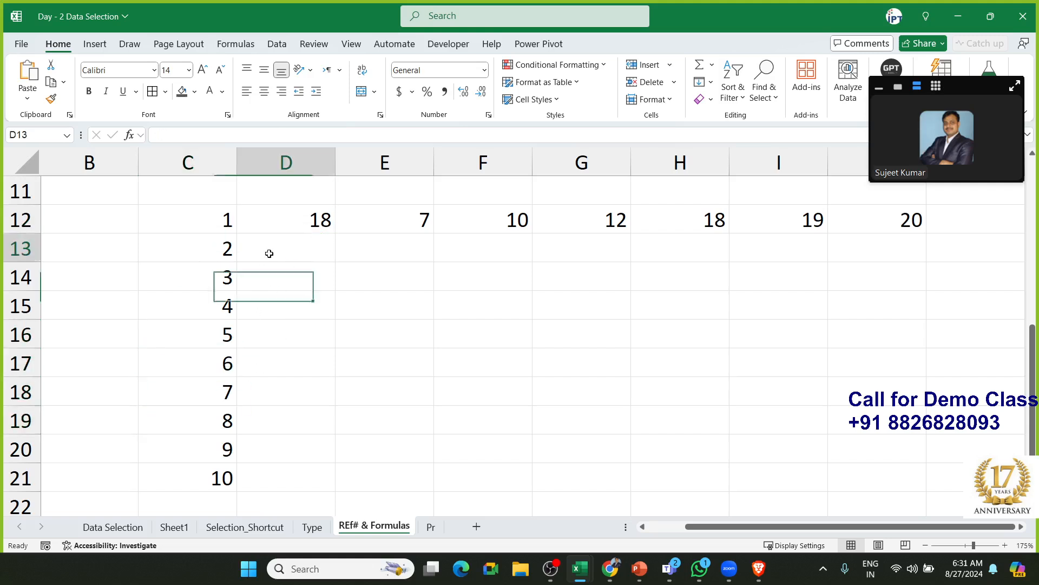
{"action": "left_click", "coordinate": [269, 253]}
Enter =C13*D12 in D13, giving 36
{"action": "type", "text": "="}
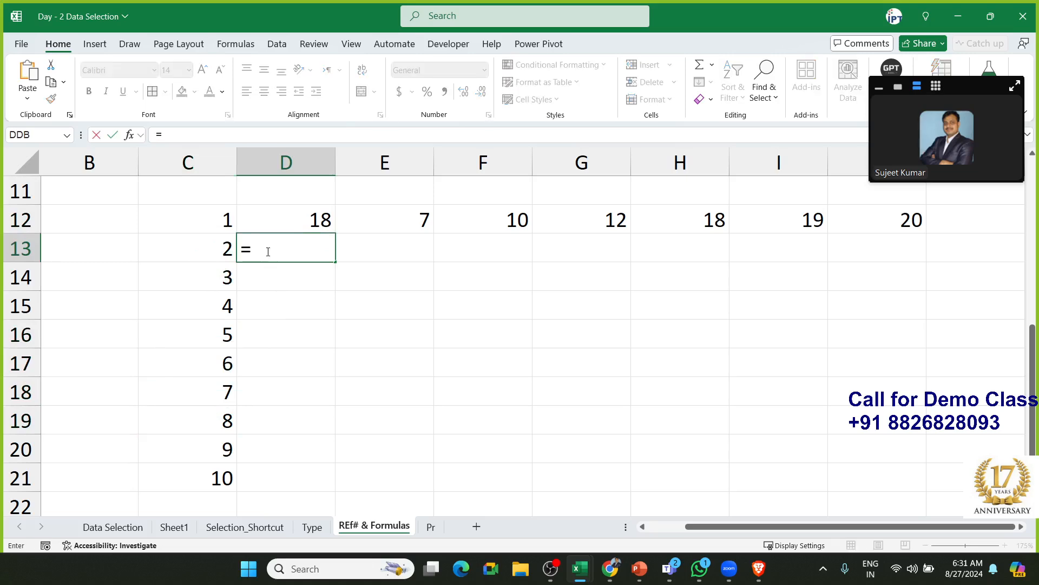
{"action": "left_click", "coordinate": [217, 248]}
{"action": "type", "text": "*"}
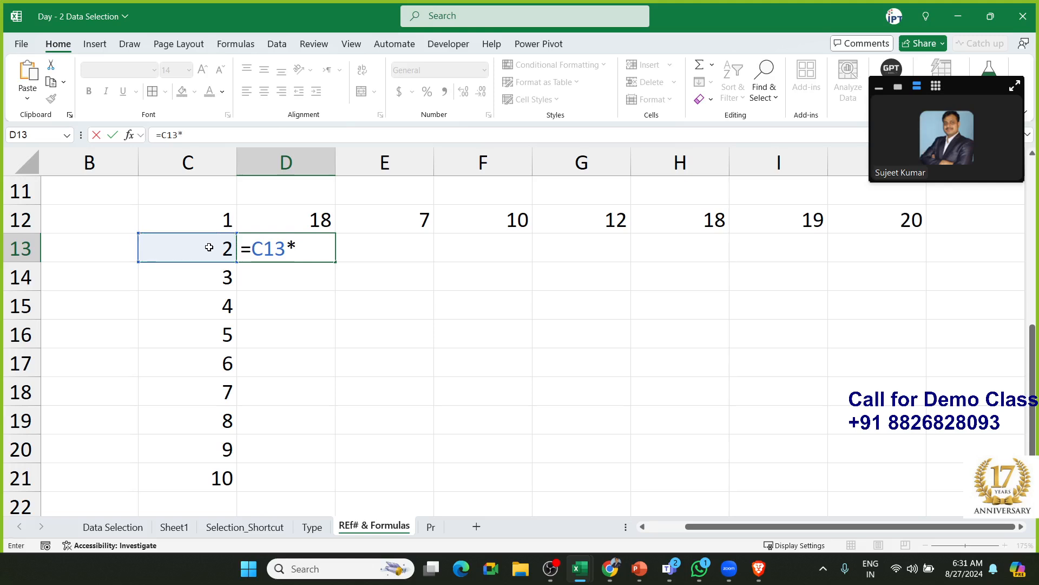
{"action": "left_click", "coordinate": [292, 211]}
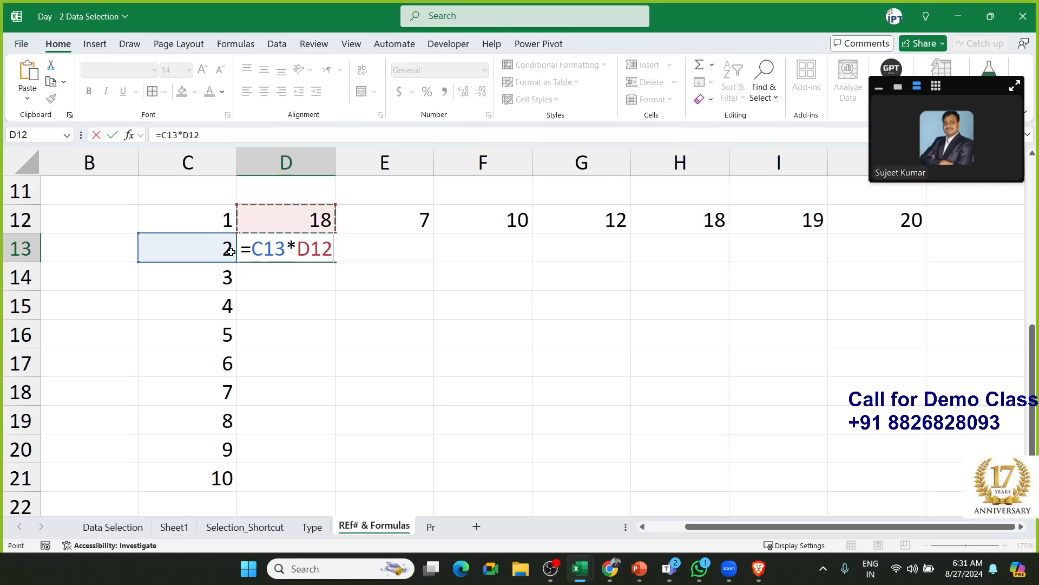
{"action": "key", "text": "Return"}
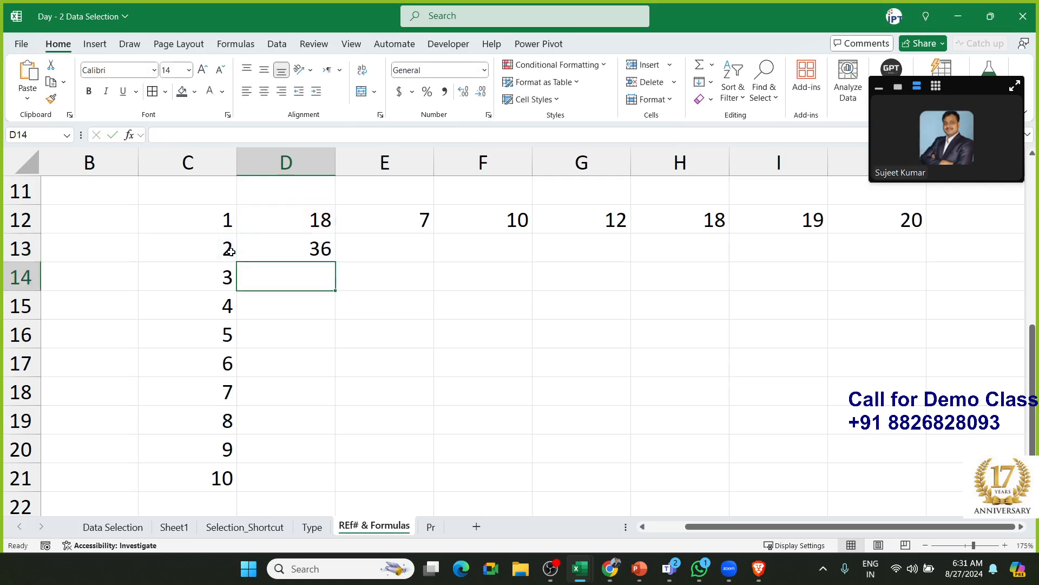
Copy D13's formula down into D14 and right into E13
{"action": "left_click", "coordinate": [291, 241]}
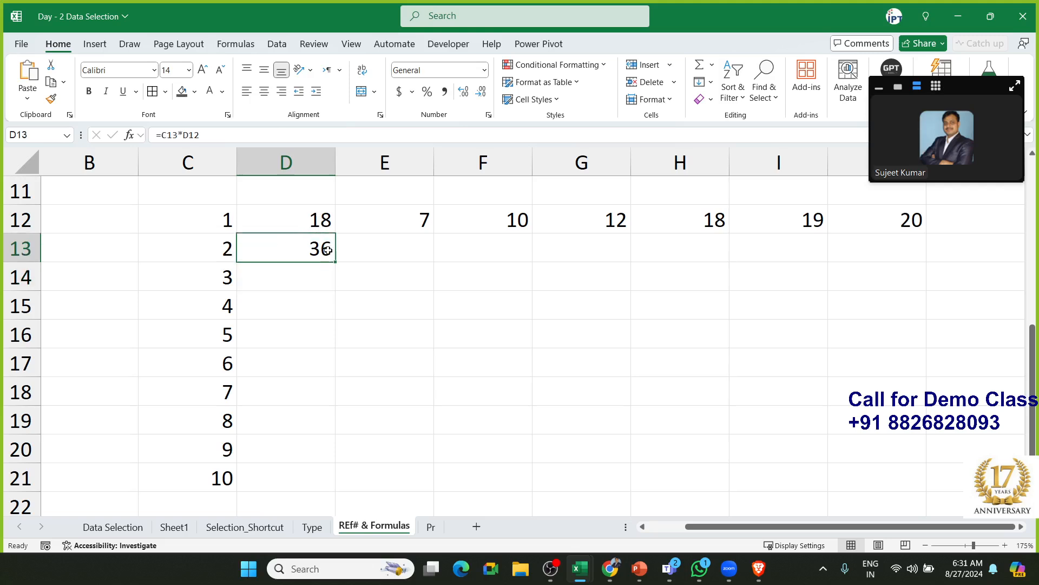
{"action": "left_click_drag", "start_coordinate": [335, 262], "coordinate": [335, 267]}
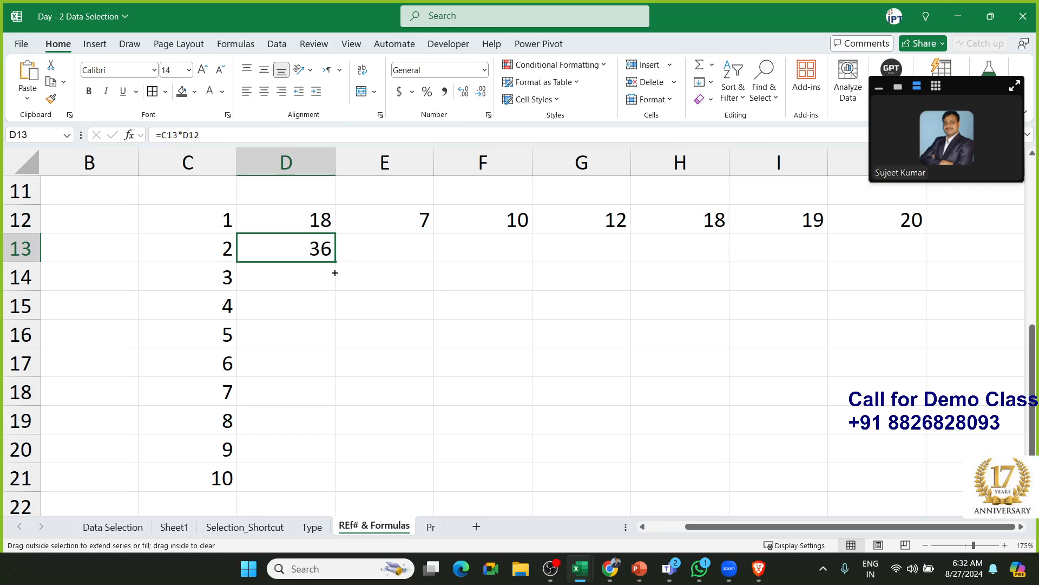
{"action": "left_click_drag", "start_coordinate": [335, 273], "coordinate": [335, 281]}
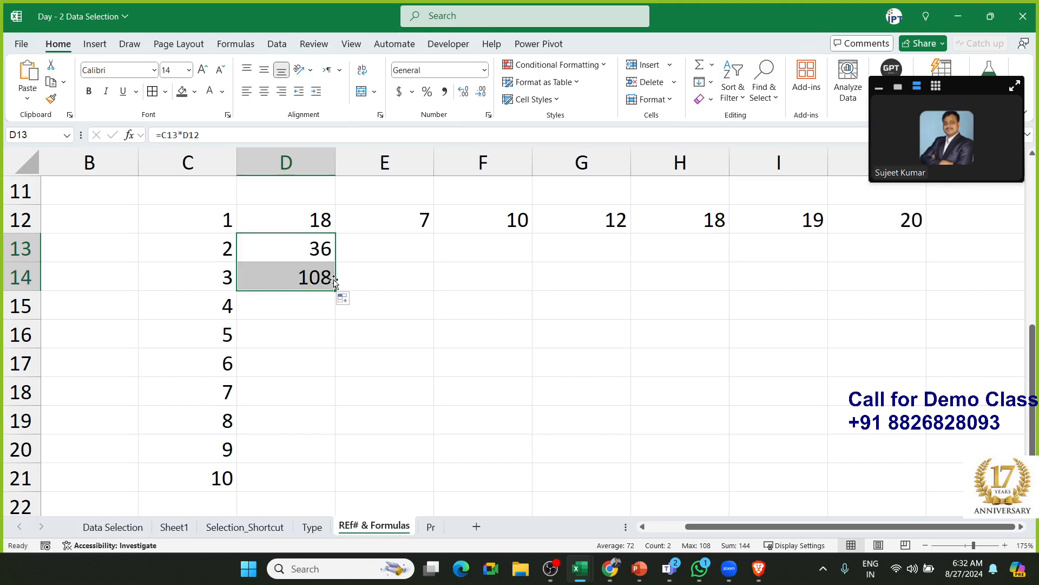
{"action": "left_click", "coordinate": [325, 254]}
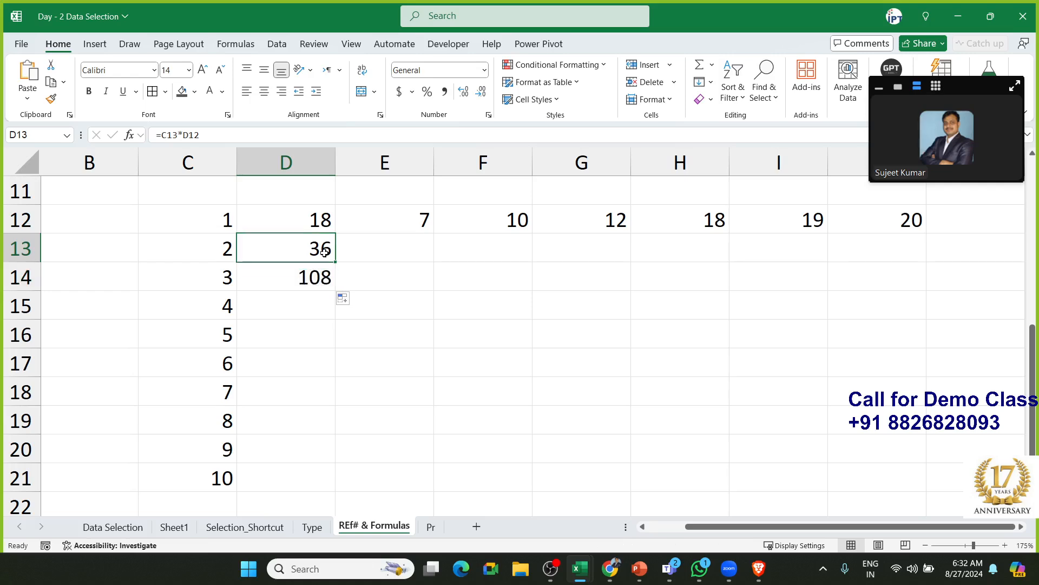
{"action": "left_click_drag", "start_coordinate": [335, 261], "coordinate": [399, 268]}
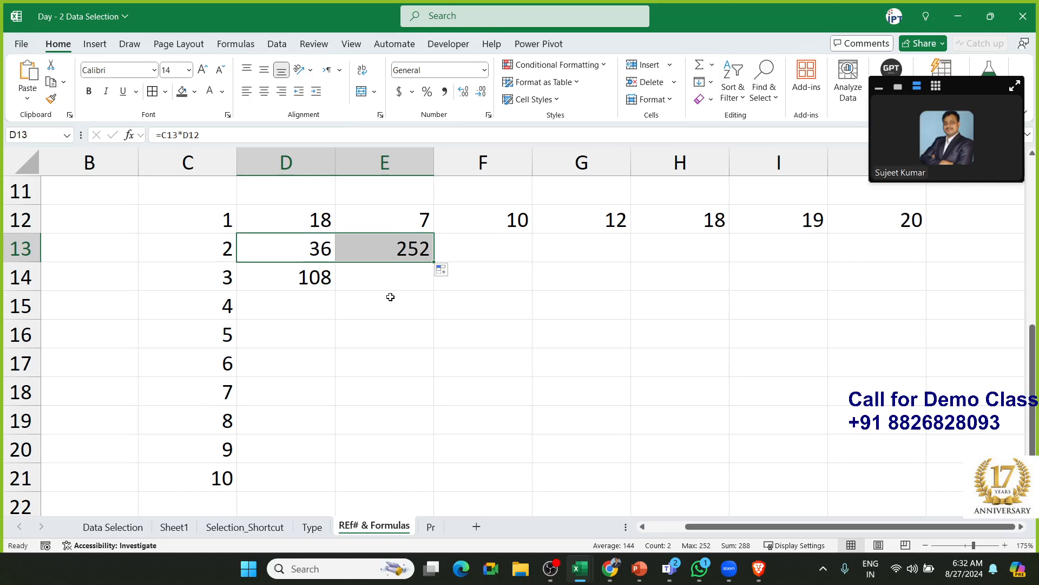
{"action": "left_click", "coordinate": [330, 304]}
{"action": "left_click", "coordinate": [322, 256]}
Compare D13's and D14's formulas, showing D14's second reference against D12 and D13
{"action": "double_click", "coordinate": [322, 256]}
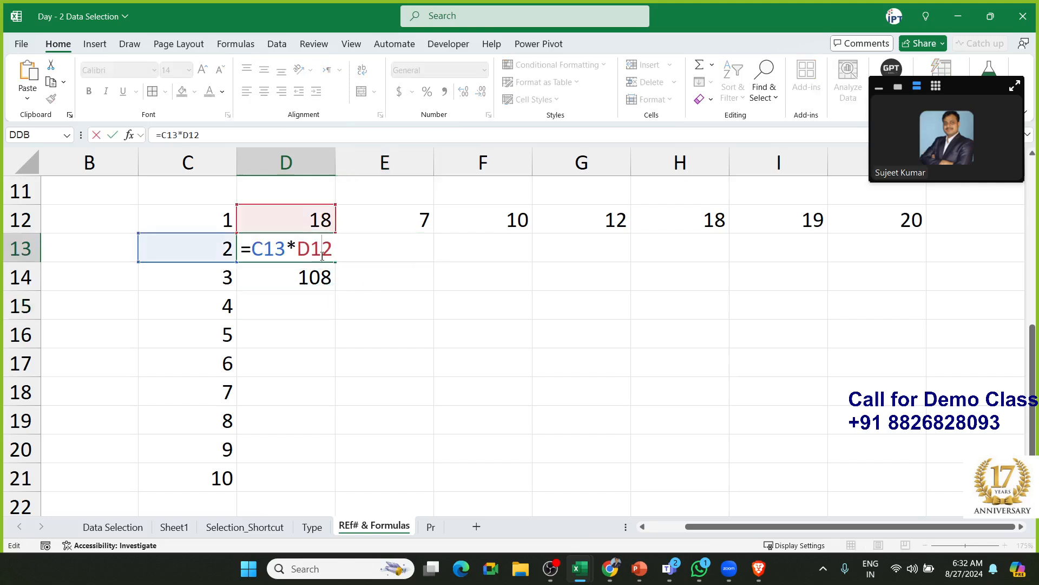
{"action": "key", "text": "Escape"}
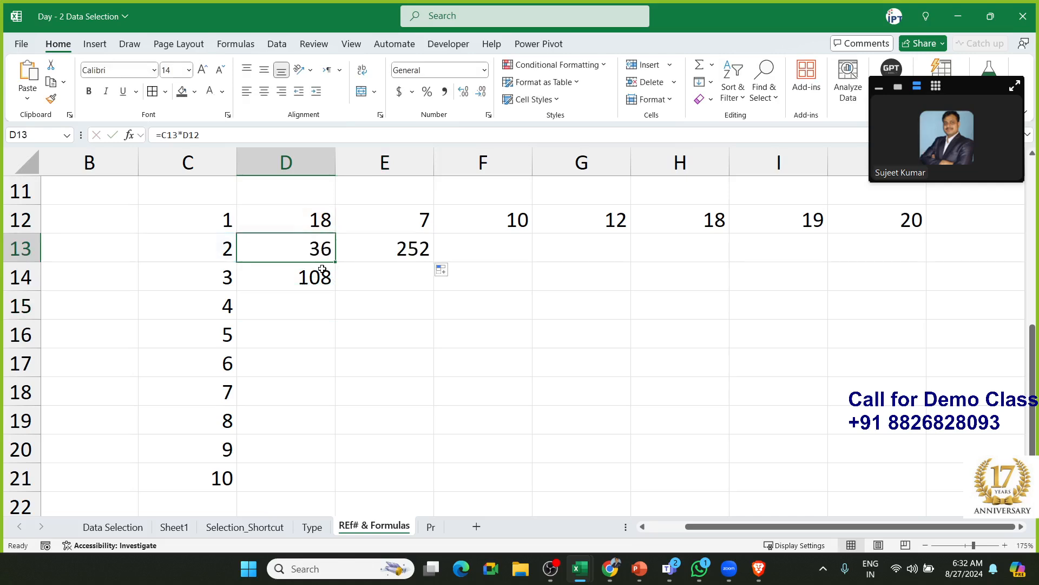
{"action": "left_click", "coordinate": [322, 274]}
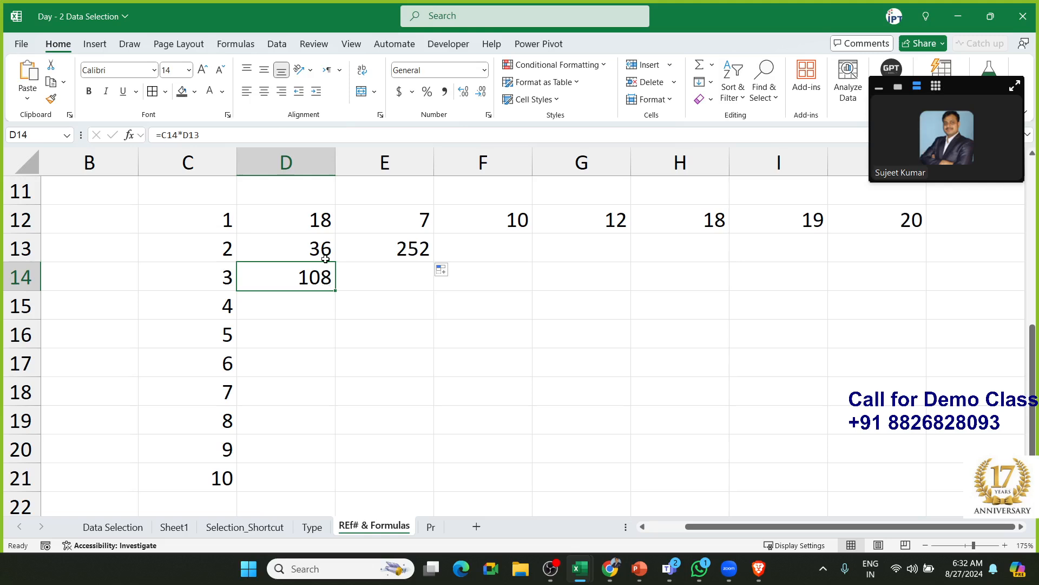
{"action": "left_click", "coordinate": [325, 257]}
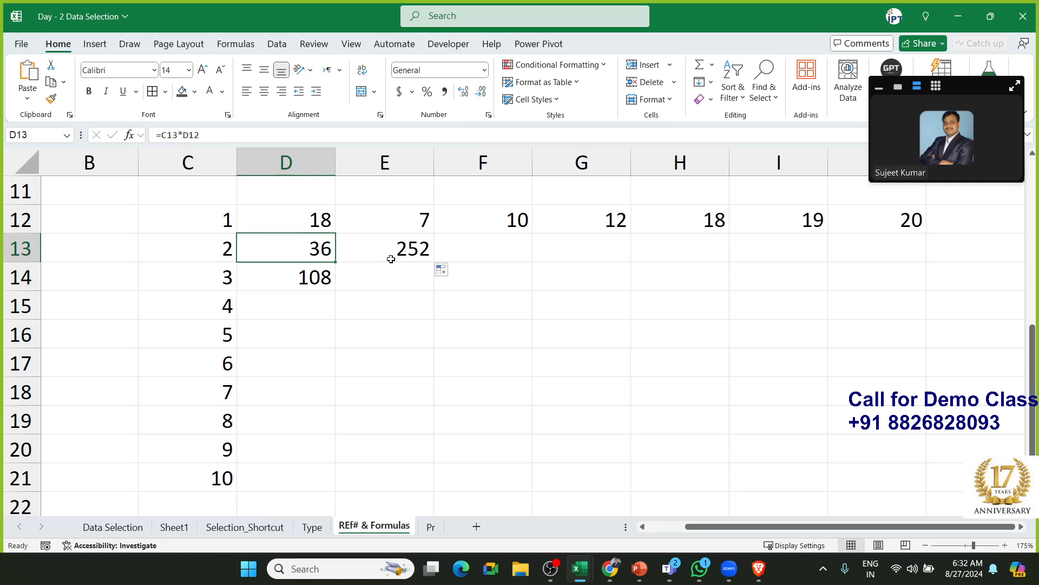
{"action": "left_click", "coordinate": [310, 281]}
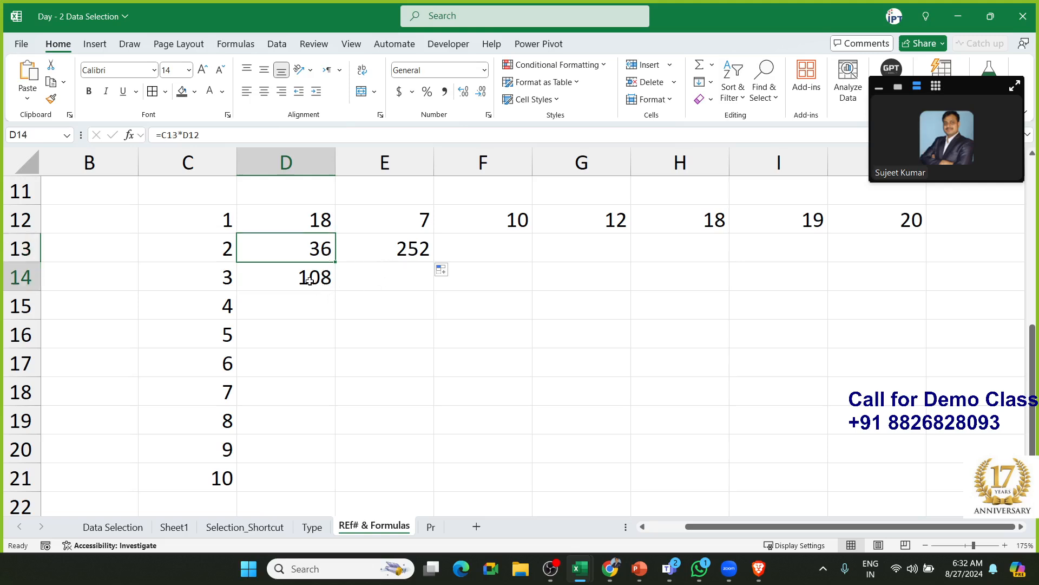
{"action": "double_click", "coordinate": [309, 281]}
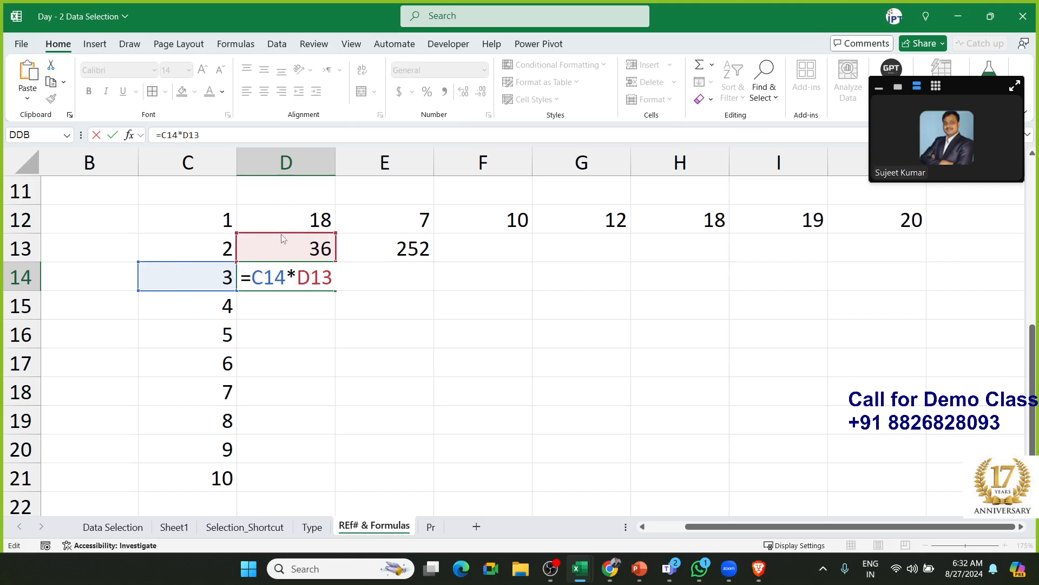
{"action": "mouse_move", "coordinate": [281, 234]}
{"action": "left_mouse_down"}
{"action": "mouse_move", "coordinate": [286, 228]}
{"action": "mouse_move", "coordinate": [290, 239]}
{"action": "mouse_move", "coordinate": [288, 227]}
{"action": "left_mouse_up"}
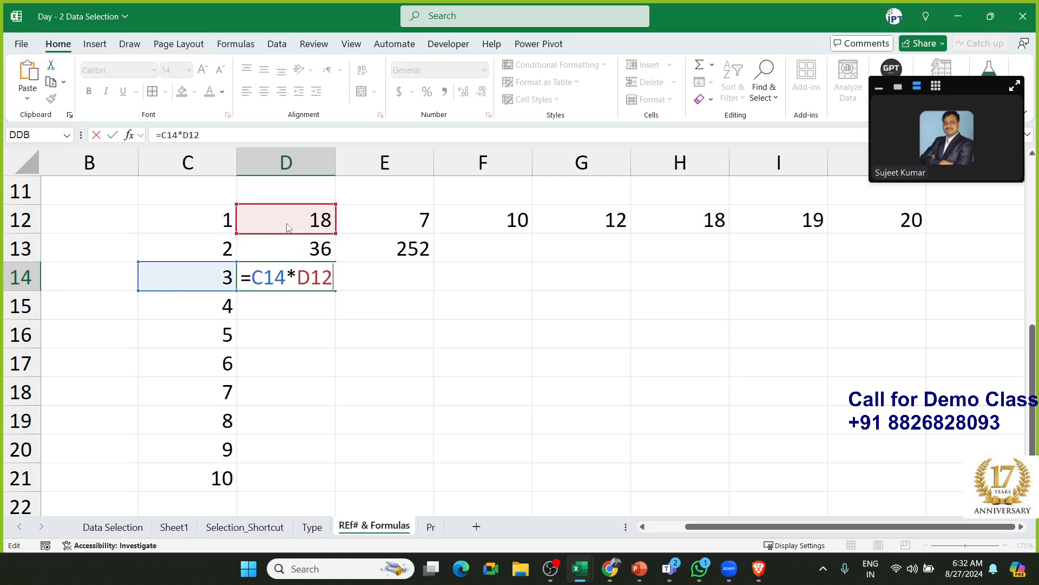
{"action": "left_click", "coordinate": [288, 237]}
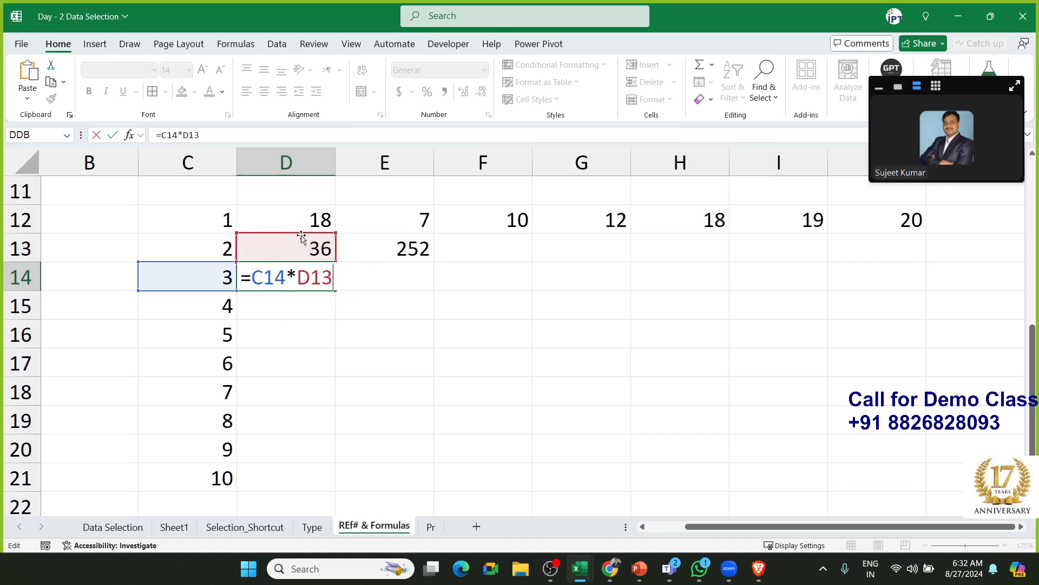
{"action": "left_click_drag", "start_coordinate": [302, 237], "coordinate": [301, 232]}
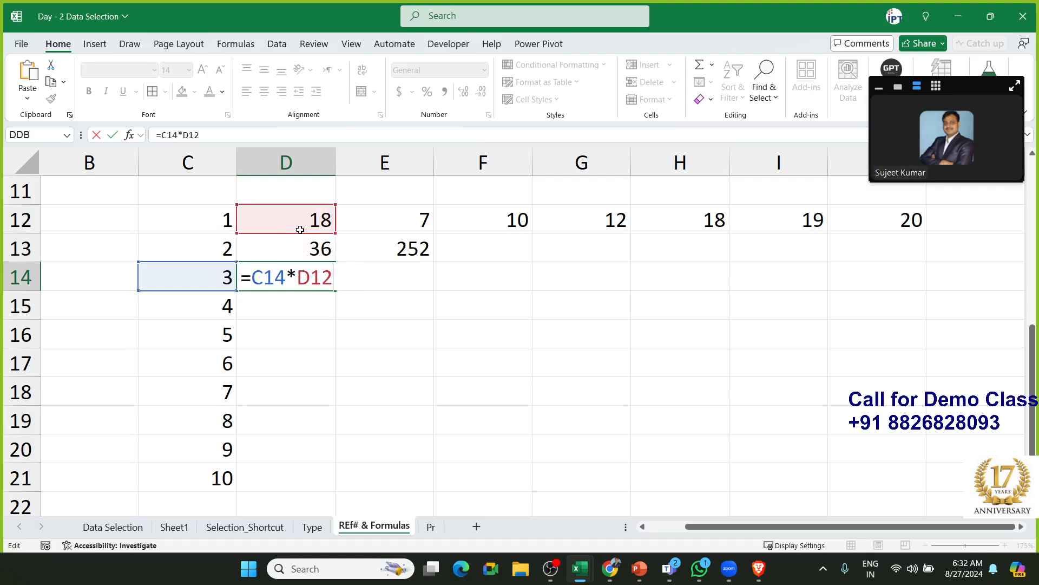
{"action": "key", "text": "ctrl+Return"}
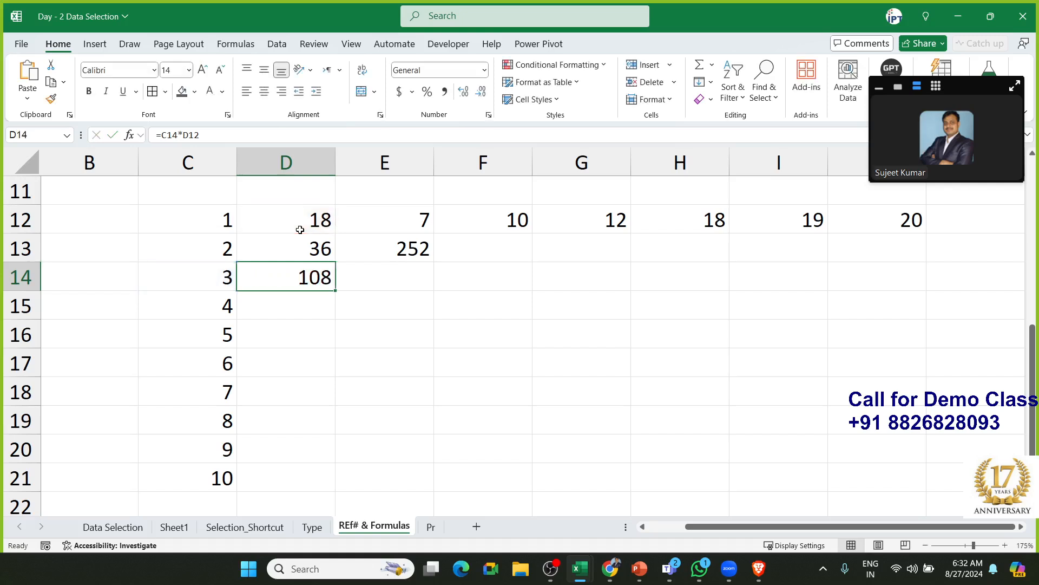
Change D13 to =C13*D$12 and fill it down to D21 (36 to 180)
{"action": "double_click", "coordinate": [303, 244]}
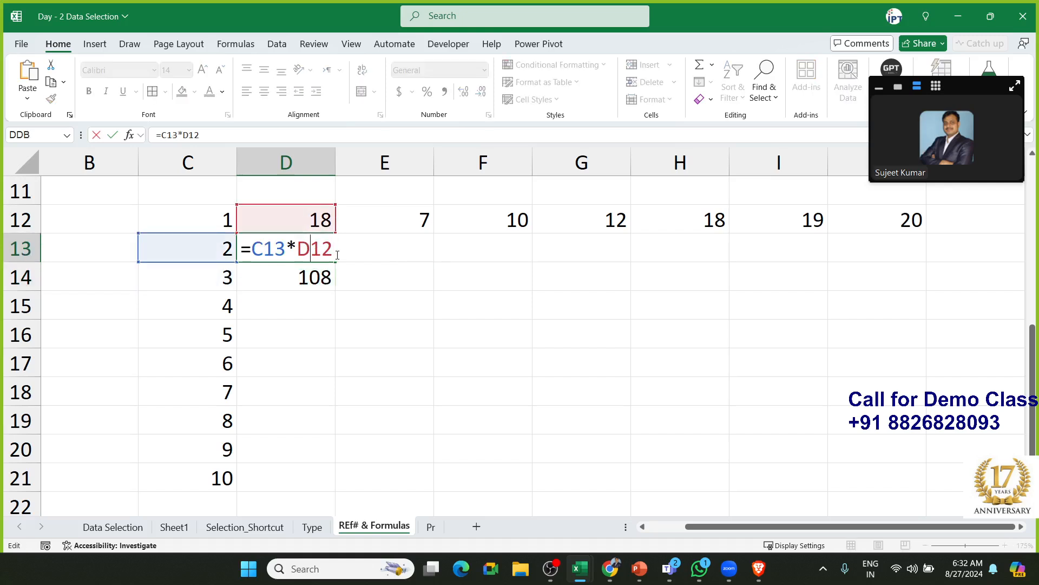
{"action": "type", "text": "$"}
{"action": "key", "text": "Return"}
{"action": "left_click", "coordinate": [336, 255]}
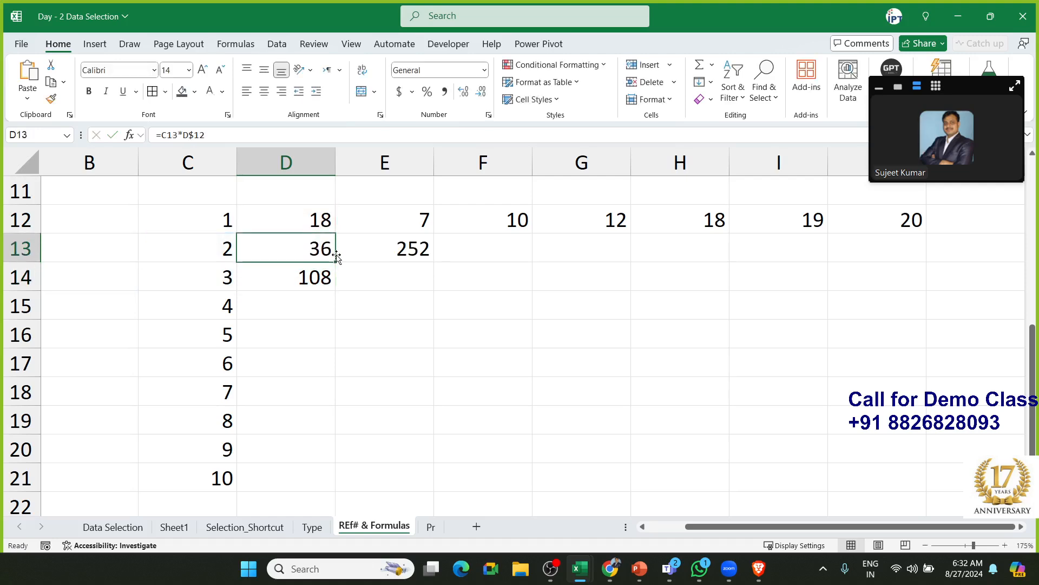
{"action": "left_click_drag", "start_coordinate": [336, 262], "coordinate": [315, 482]}
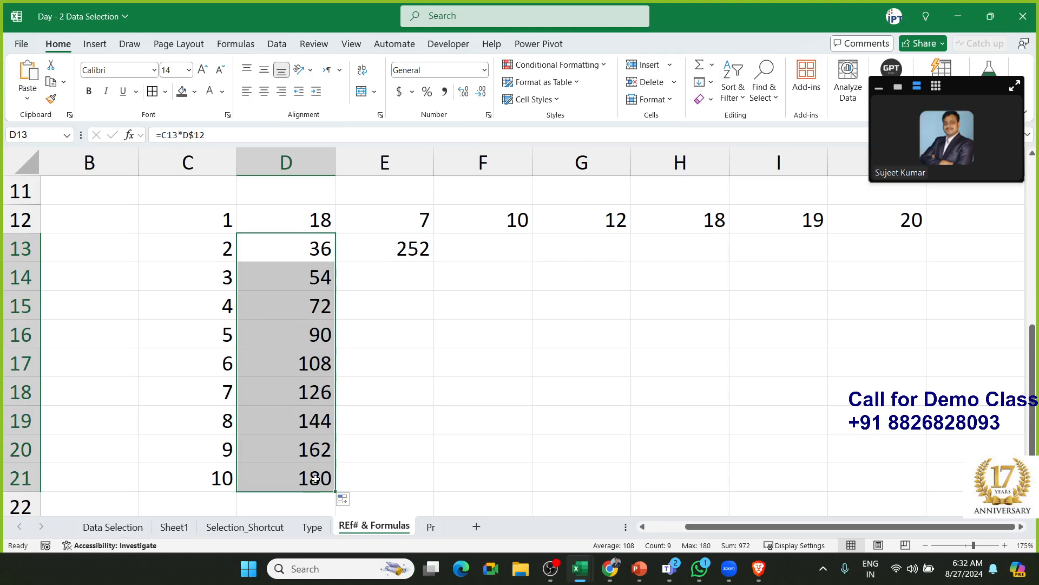
{"action": "left_click", "coordinate": [316, 255]}
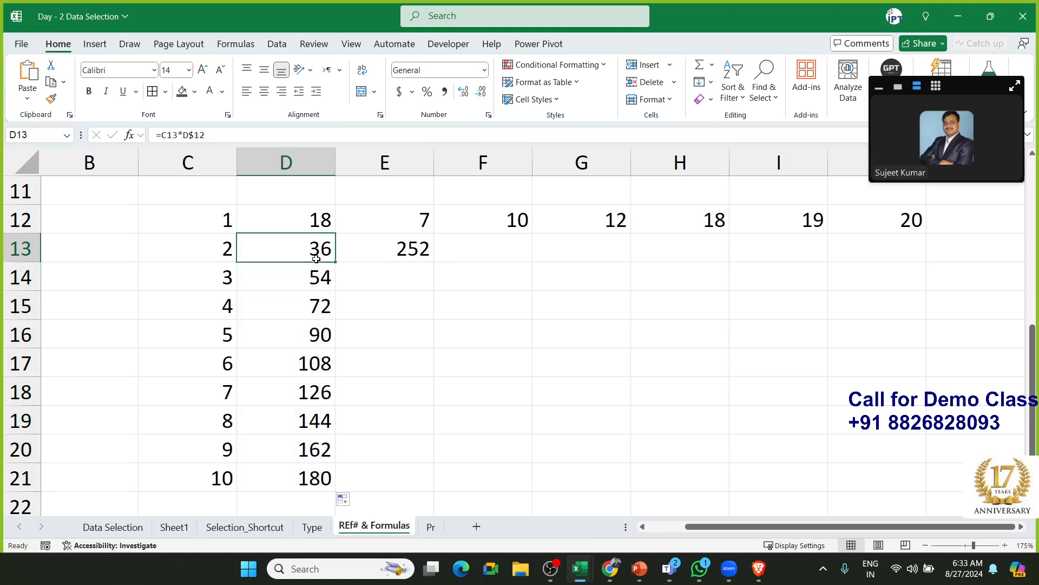
Inspect E13's formula, comparing its first reference D13 against C13
{"action": "left_click", "coordinate": [419, 251]}
{"action": "double_click", "coordinate": [385, 248]}
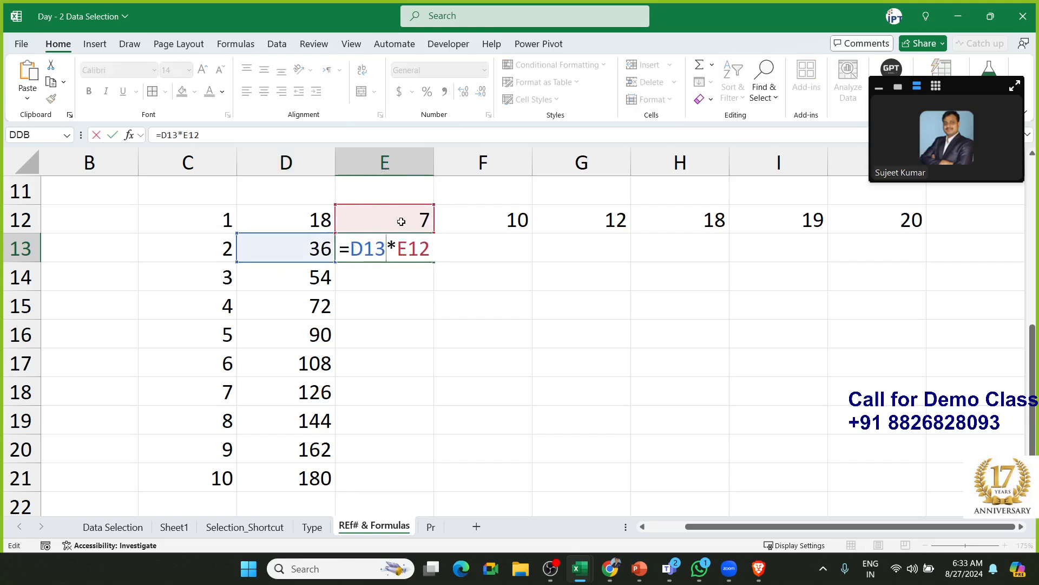
{"action": "left_click", "coordinate": [286, 267]}
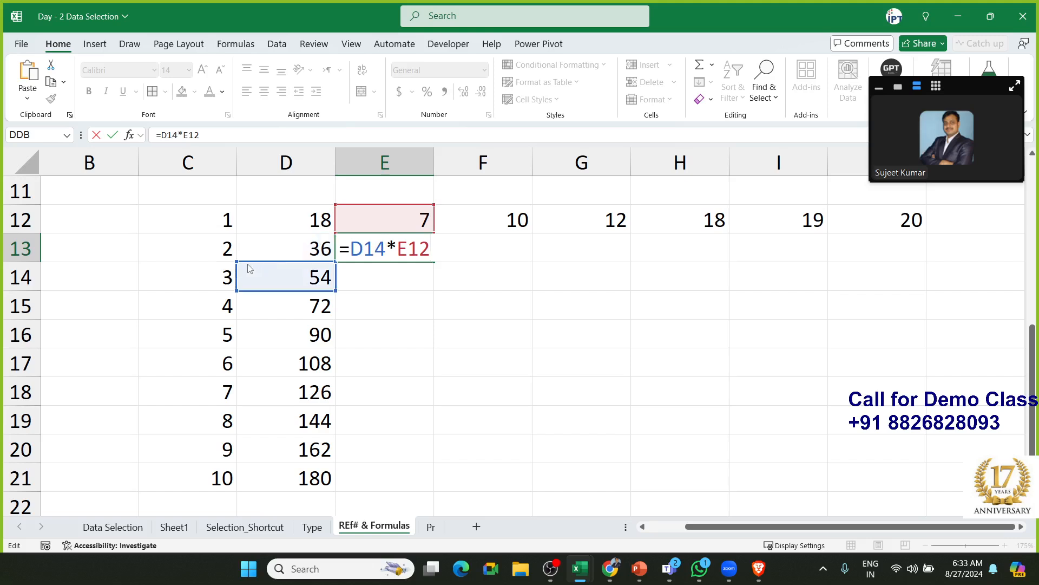
{"action": "left_click", "coordinate": [278, 250]}
{"action": "left_click", "coordinate": [227, 250]}
{"action": "left_click", "coordinate": [278, 251]}
{"action": "left_click", "coordinate": [227, 252]}
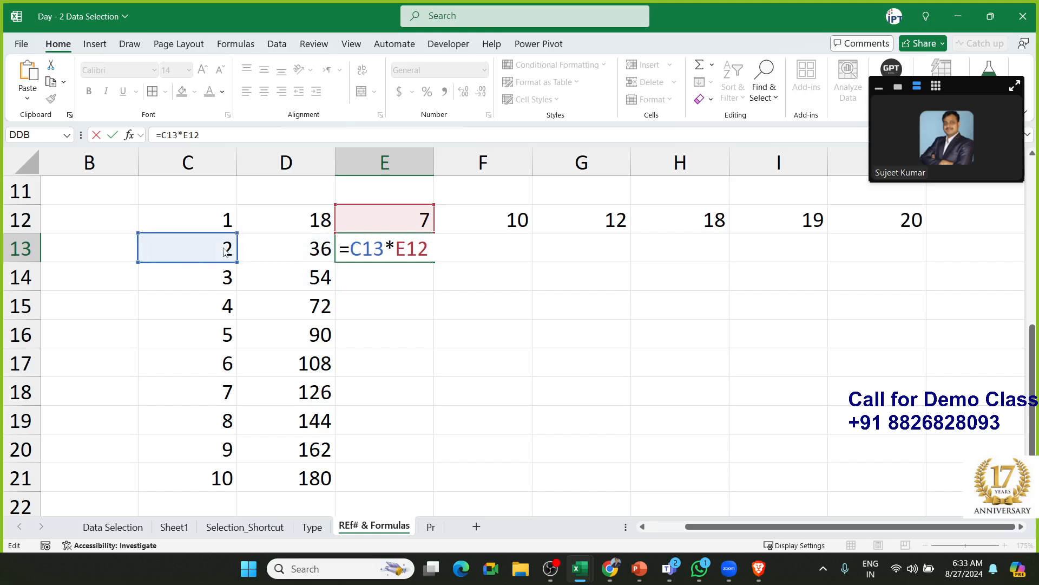
{"action": "left_click", "coordinate": [274, 251]}
{"action": "left_click", "coordinate": [226, 251]}
{"action": "left_click", "coordinate": [269, 252]}
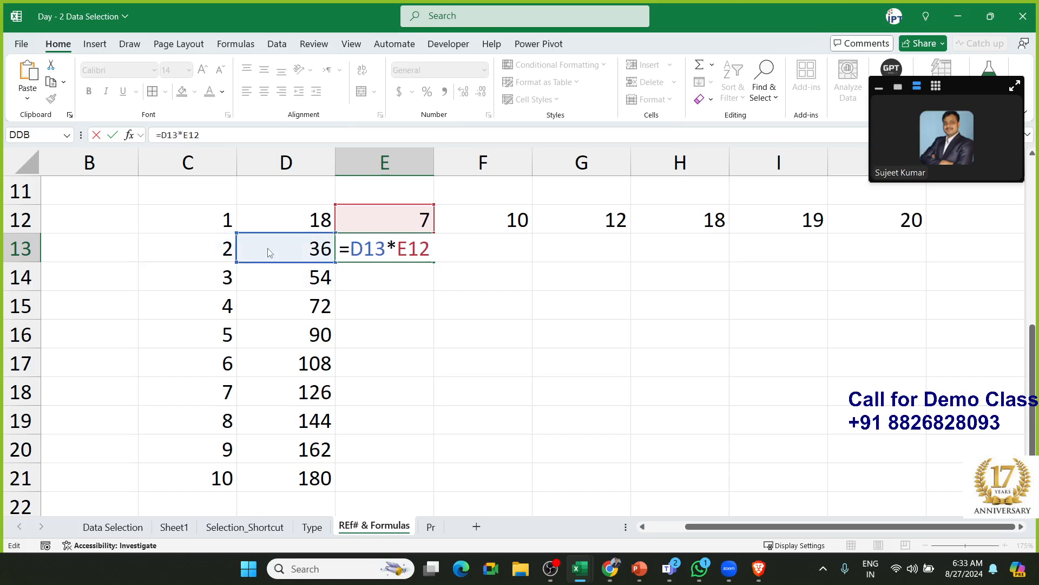
{"action": "left_click", "coordinate": [233, 252]}
{"action": "left_click", "coordinate": [251, 253]}
{"action": "left_click", "coordinate": [232, 254]}
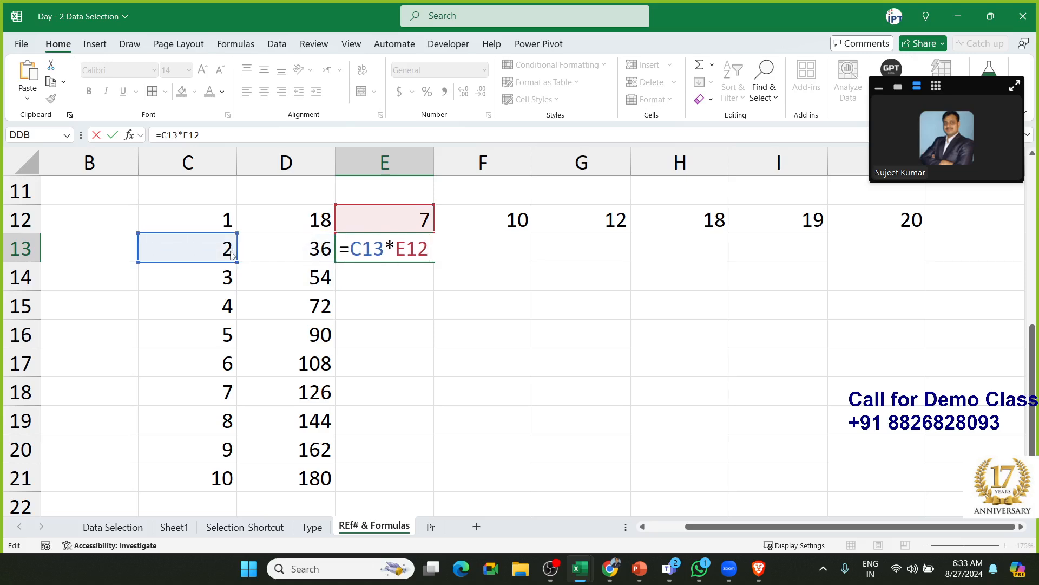
{"action": "left_click", "coordinate": [248, 253]}
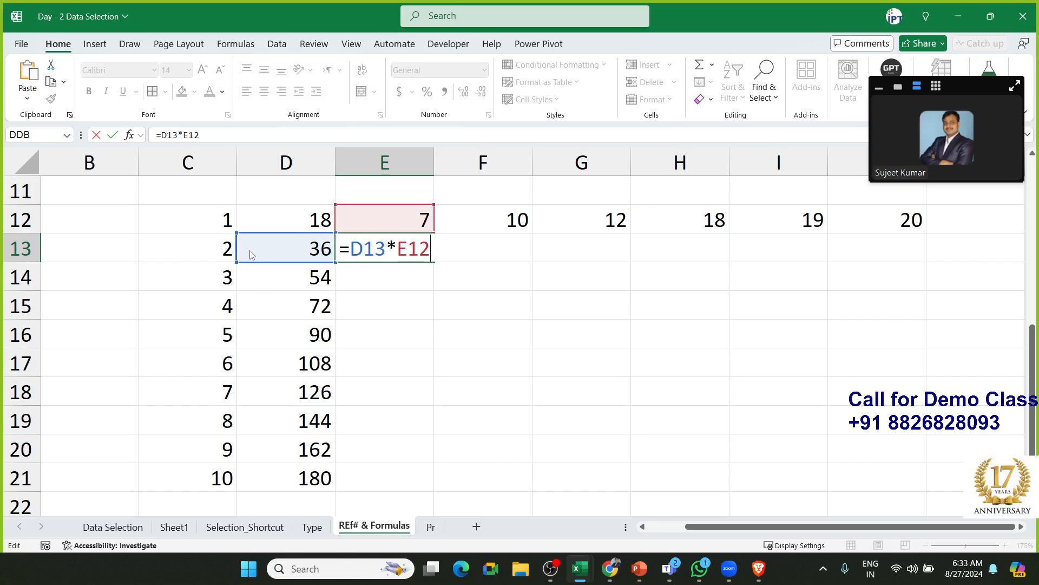
{"action": "left_click", "coordinate": [231, 255]}
{"action": "left_click", "coordinate": [252, 255]}
{"action": "left_click", "coordinate": [233, 256]}
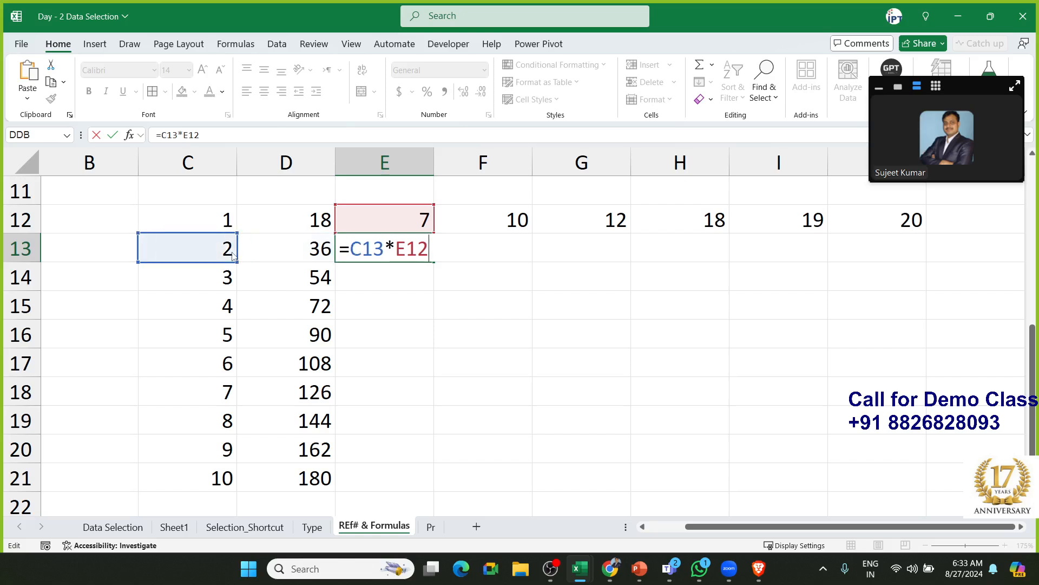
{"action": "left_click", "coordinate": [249, 254]}
{"action": "key", "text": "Return"}
Change D13's formula to =$C13*D$12, locking column C
{"action": "left_click", "coordinate": [282, 255]}
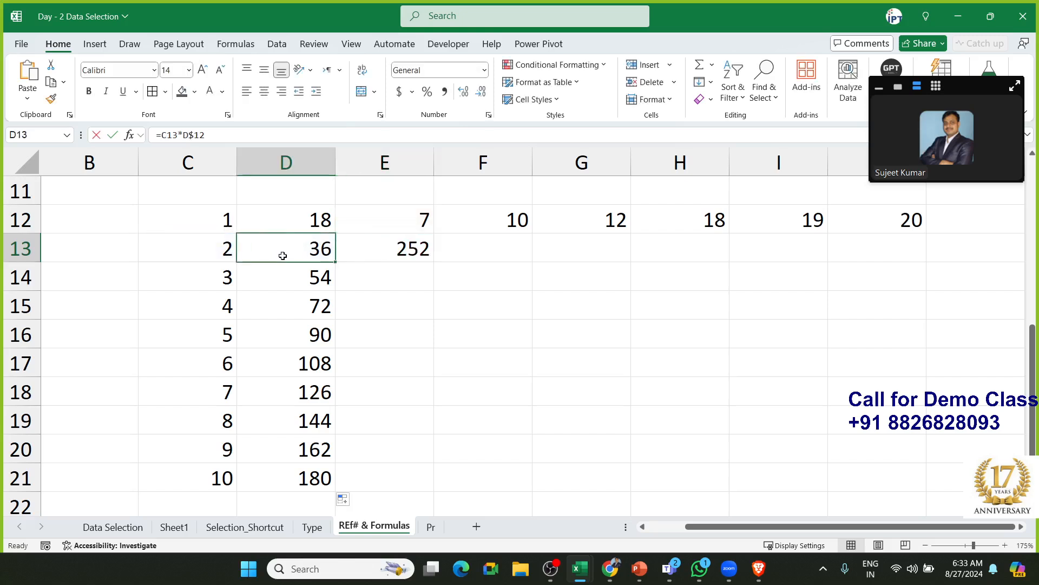
{"action": "double_click", "coordinate": [282, 255]}
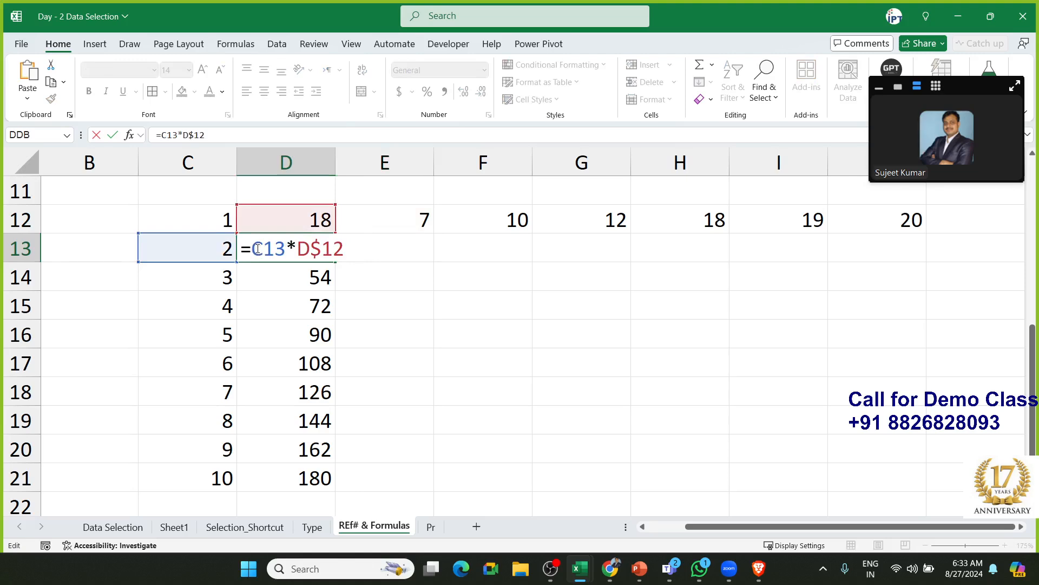
{"action": "type", "text": "$"}
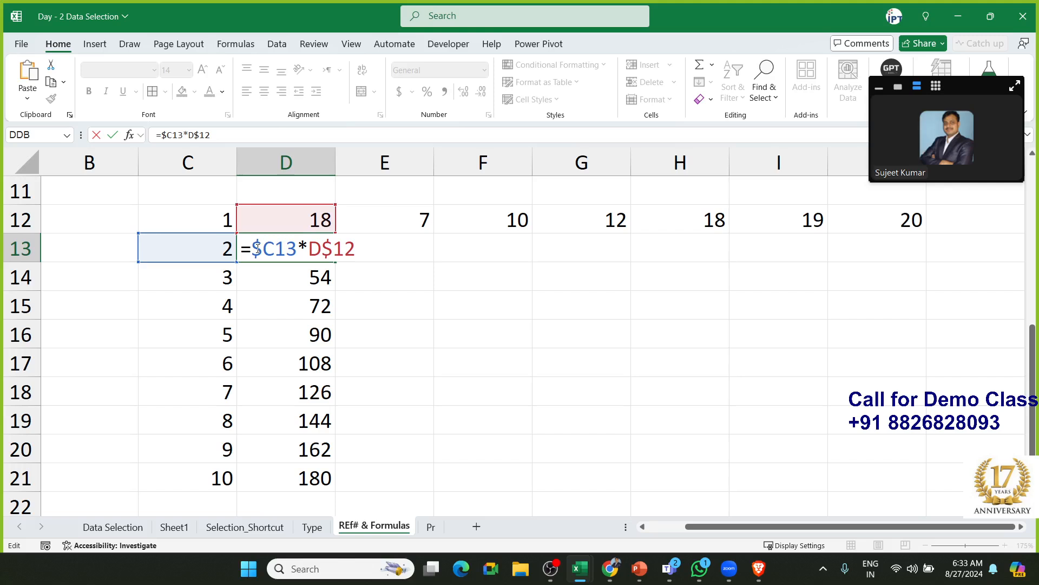
{"action": "key", "text": "Return"}
Fill the formula across D13:J21 and check G18's copied formula
{"action": "left_click", "coordinate": [315, 244]}
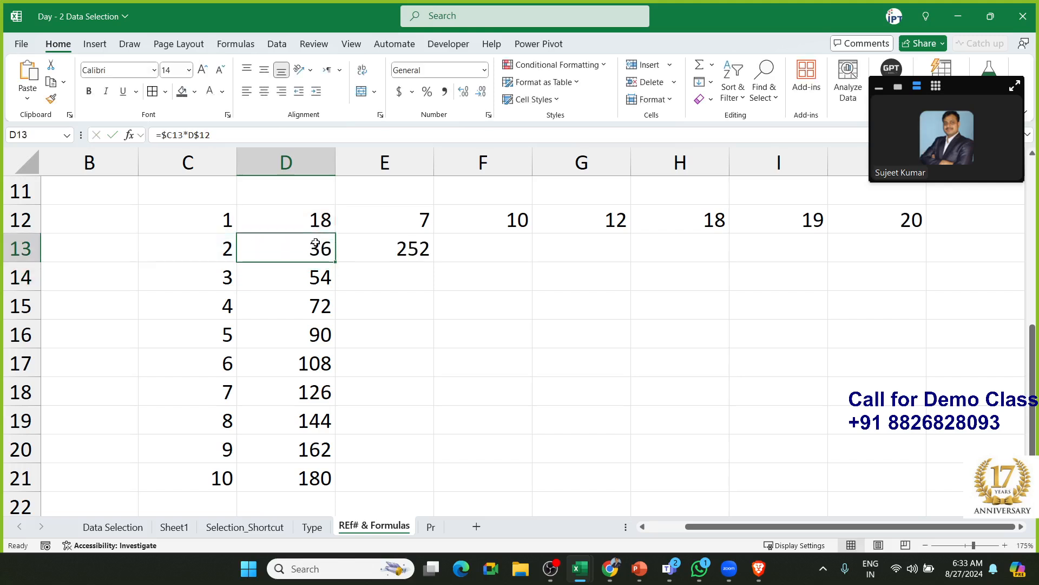
{"action": "left_click_drag", "start_coordinate": [335, 262], "coordinate": [931, 481]}
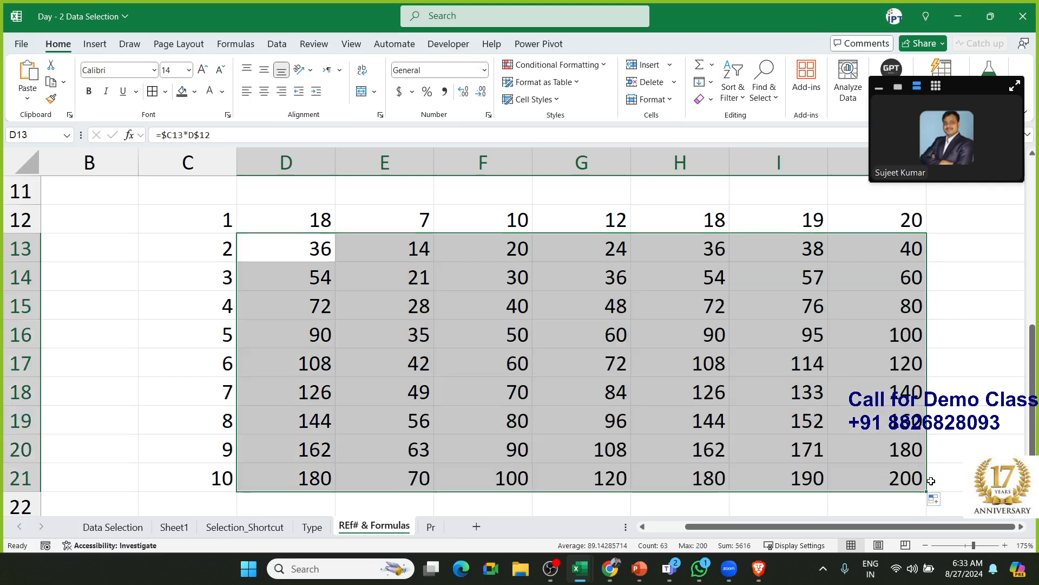
{"action": "left_click", "coordinate": [638, 330]}
{"action": "left_click", "coordinate": [628, 381]}
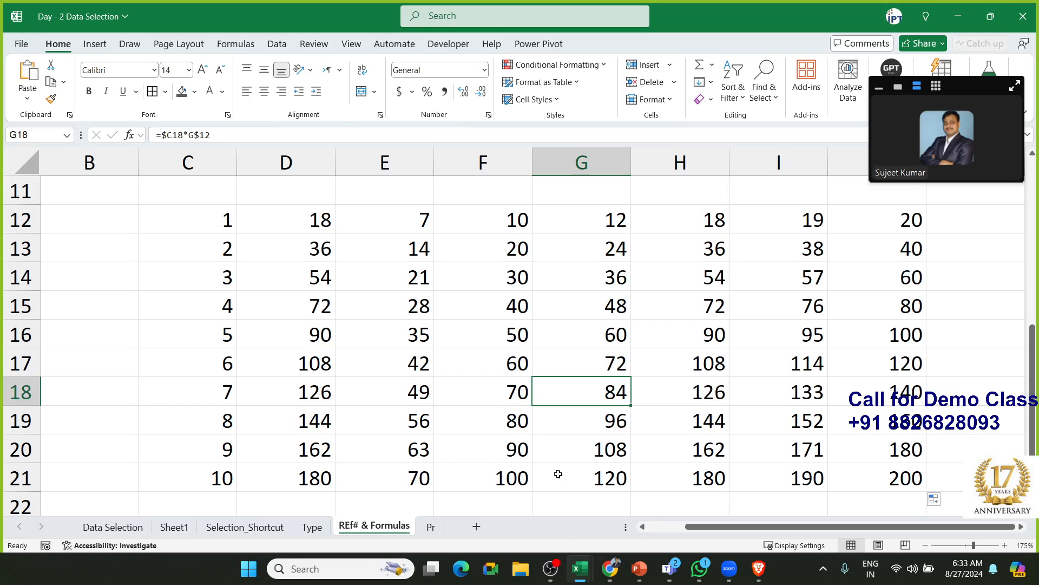
{"action": "left_click", "coordinate": [115, 250]}
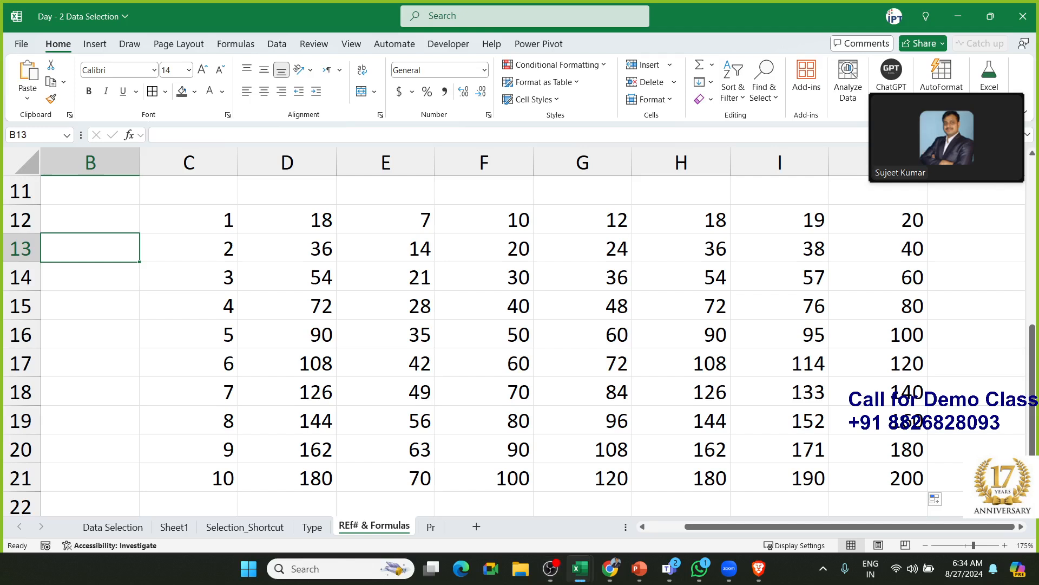
{"action": "key", "text": "alt+Tab"}
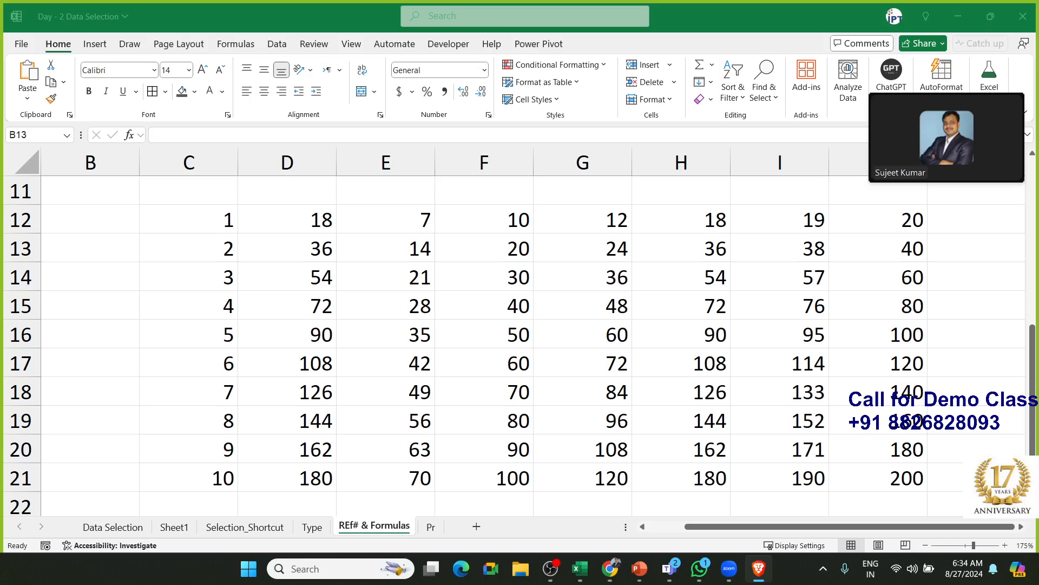
{"action": "left_click", "coordinate": [25, 47]}
Create a new workbook from the Shift work calendar year at a glance template
{"action": "left_click", "coordinate": [24, 46]}
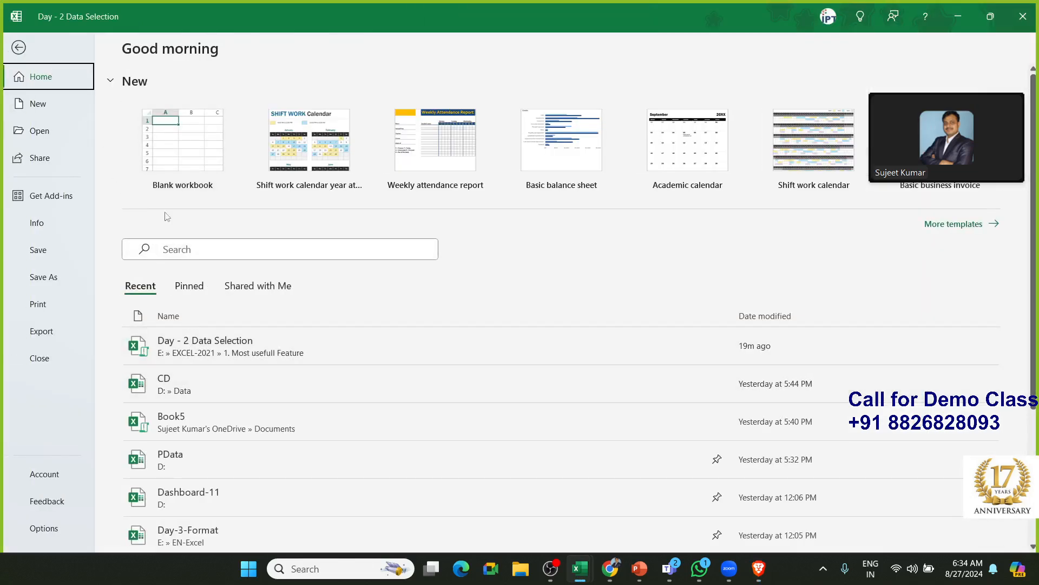
{"action": "left_click", "coordinate": [52, 110]}
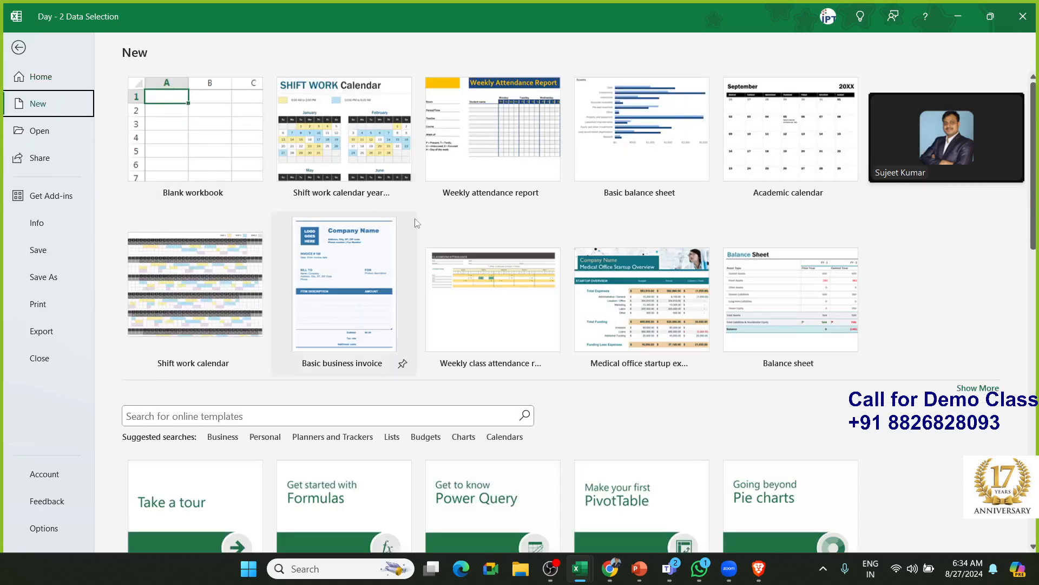
{"action": "left_click", "coordinate": [354, 164]}
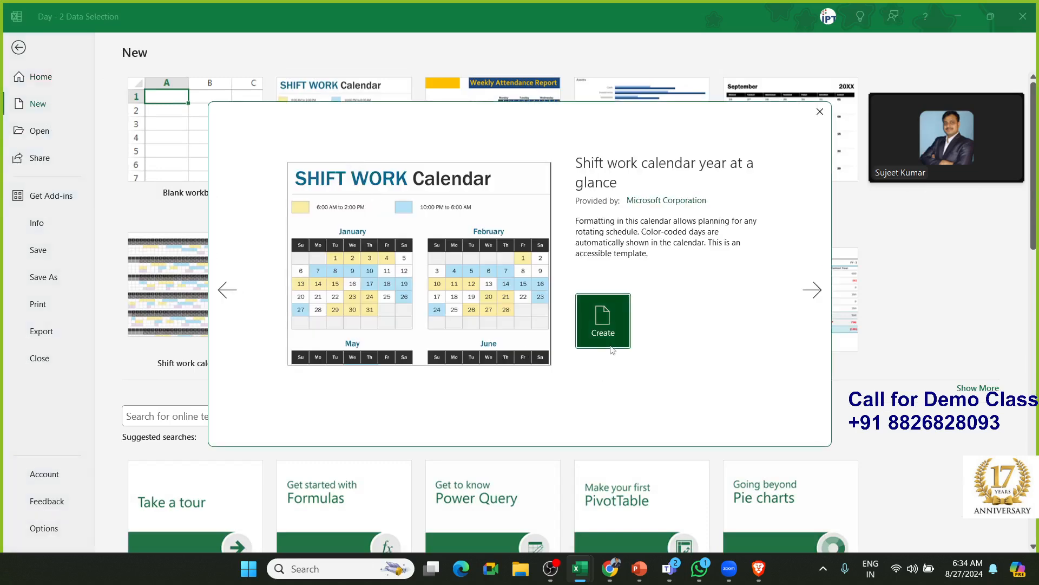
{"action": "left_click", "coordinate": [612, 349]}
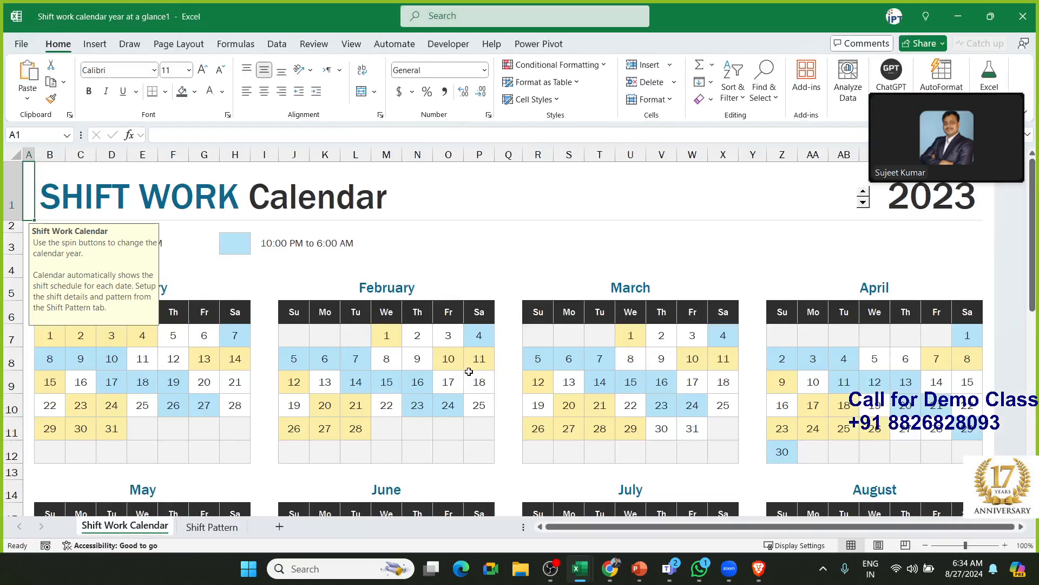
Inspect the February 8 date cell's formula without changing it, then select calendar rows 7 to 11
{"action": "left_click", "coordinate": [396, 356]}
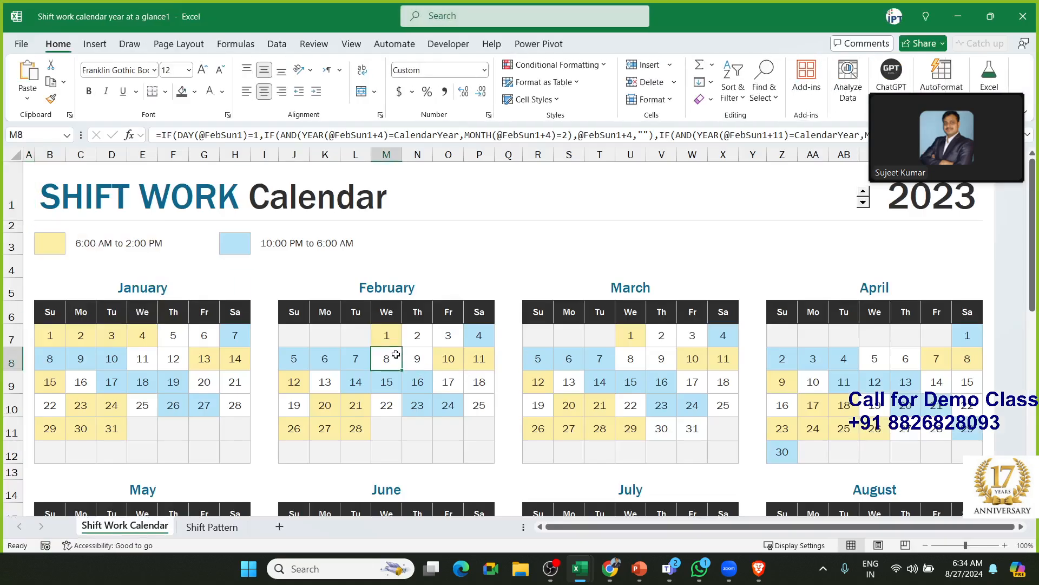
{"action": "scroll", "coordinate": [396, 354], "scroll_direction": "down", "scroll_amount": 1}
{"action": "scroll", "coordinate": [396, 355], "scroll_direction": "down", "scroll_amount": 1}
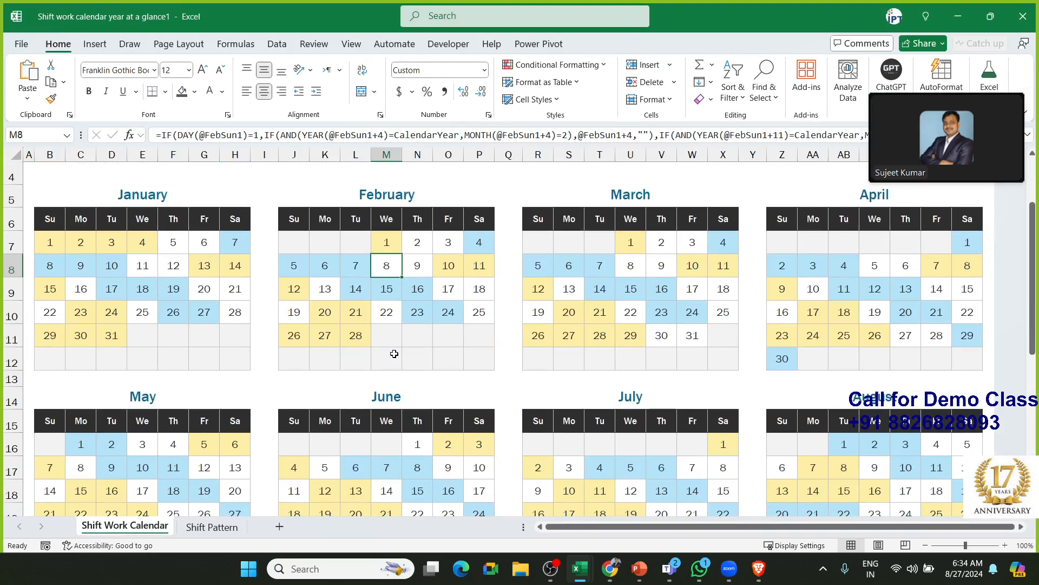
{"action": "double_click", "coordinate": [394, 265]}
{"action": "key", "text": "ctrl+shift+Home"}
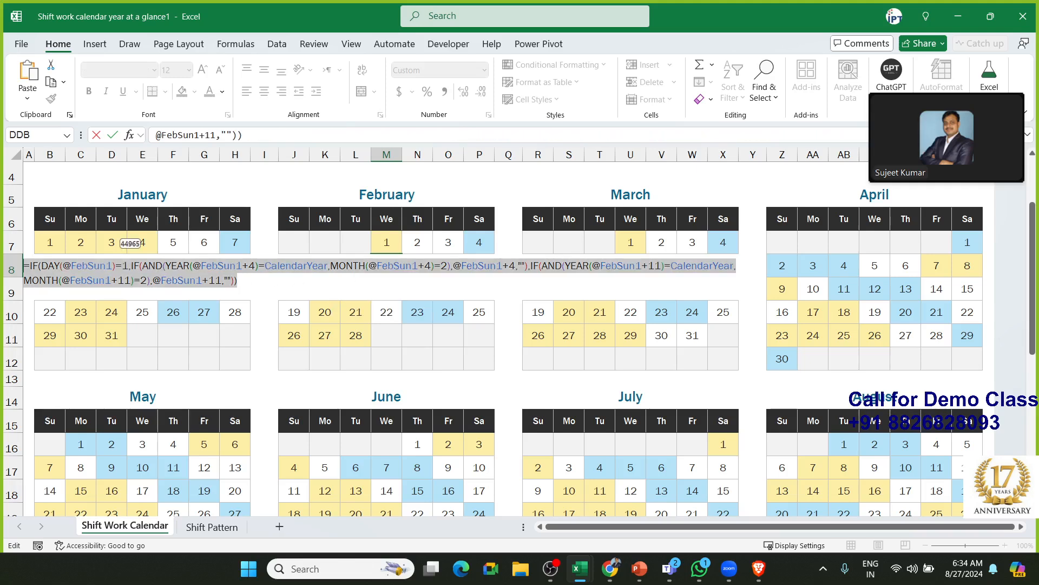
{"action": "key", "text": "Escape"}
{"action": "left_click_drag", "start_coordinate": [11, 246], "coordinate": [653, 374]}
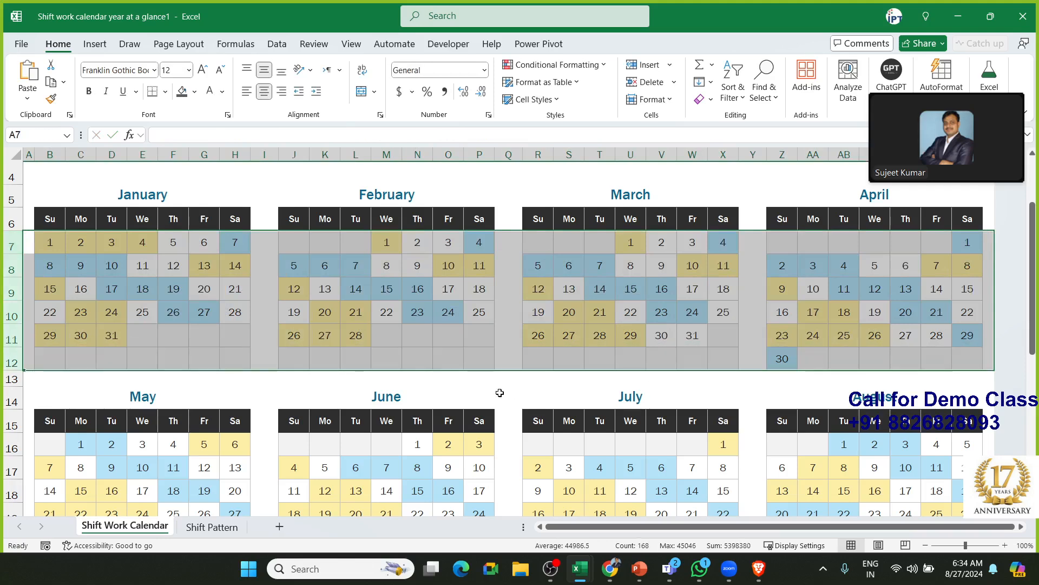
Switch over to the Day-3-Format absence schedule workbook
{"action": "left_click", "coordinate": [23, 43]}
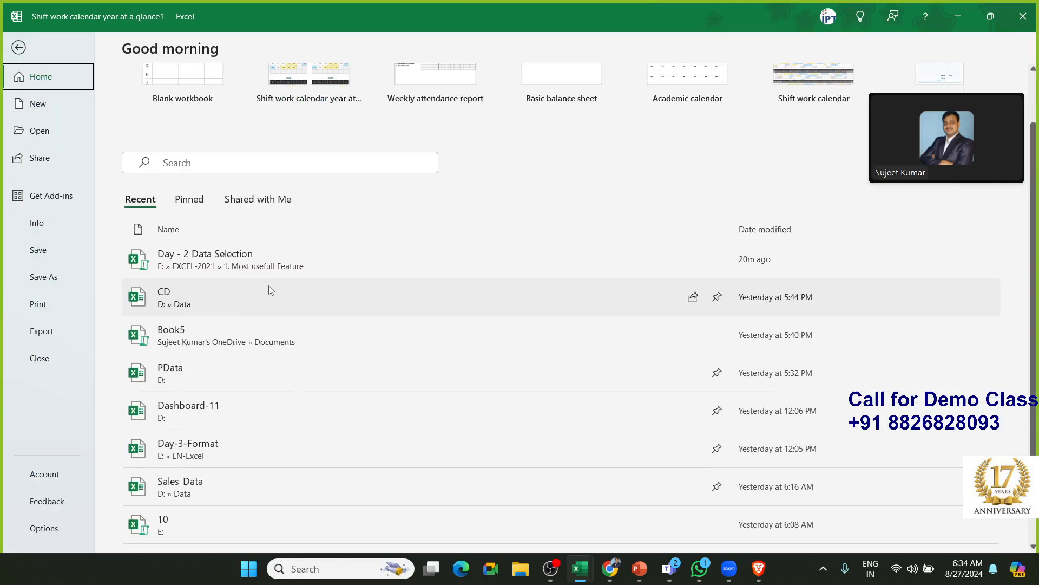
{"action": "key", "text": "Escape"}
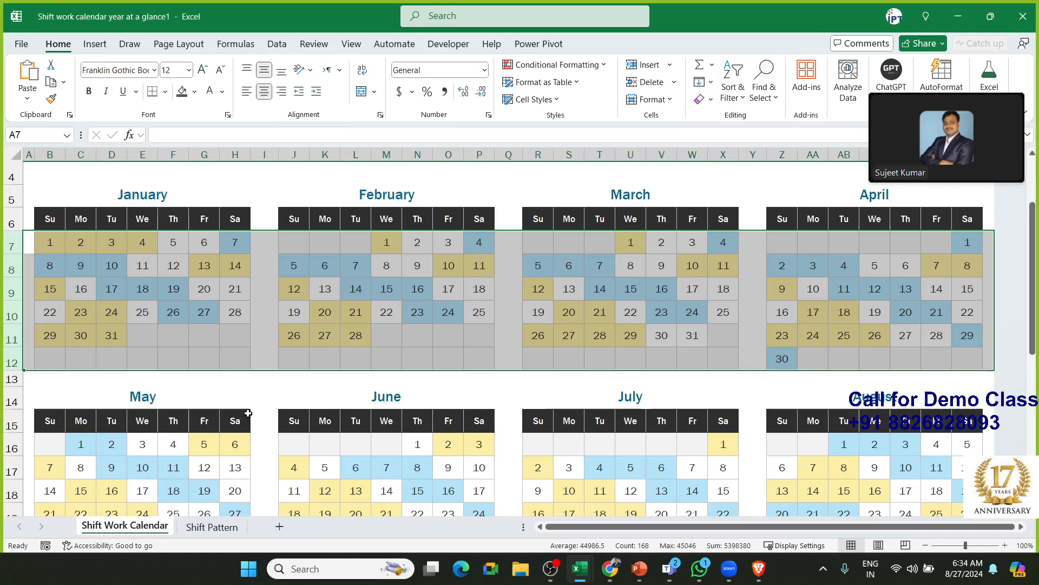
{"action": "key", "text": "alt+Tab"}
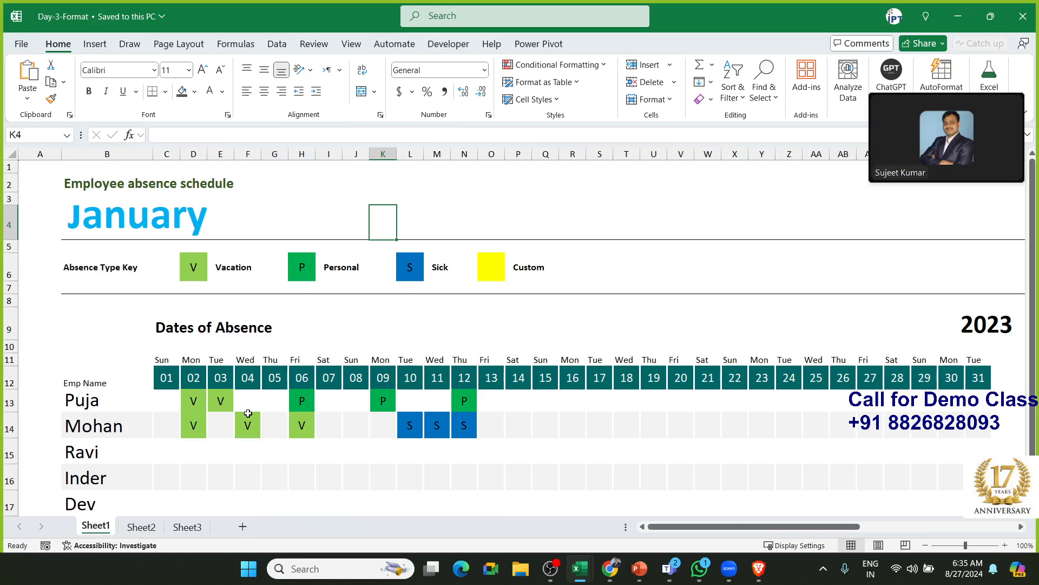
Look over the Microsoft account details and the recent workbooks list, then return to the worksheet
{"action": "left_click", "coordinate": [896, 18]}
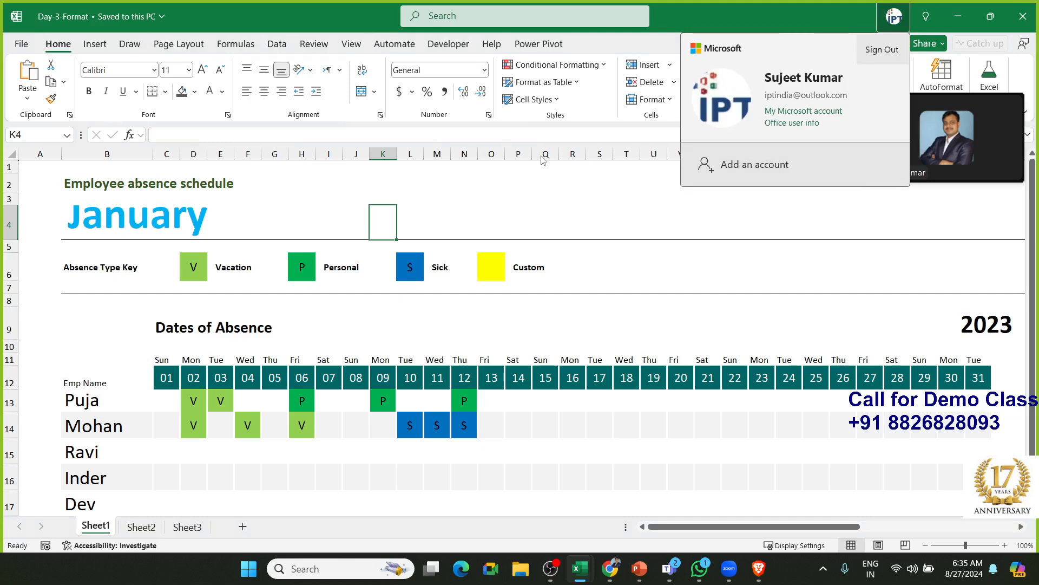
{"action": "left_click", "coordinate": [380, 187]}
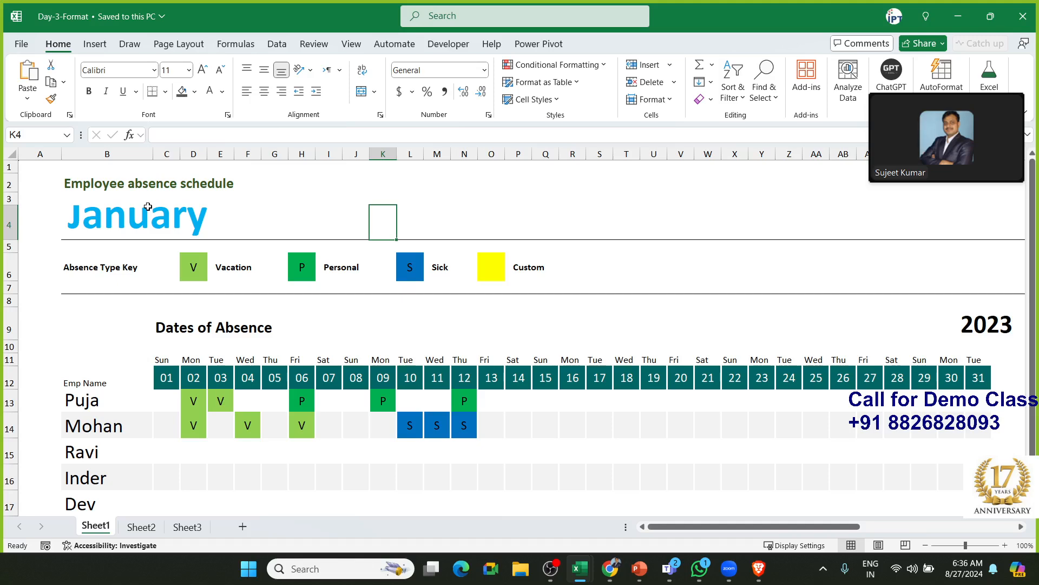
{"action": "left_click", "coordinate": [21, 44]}
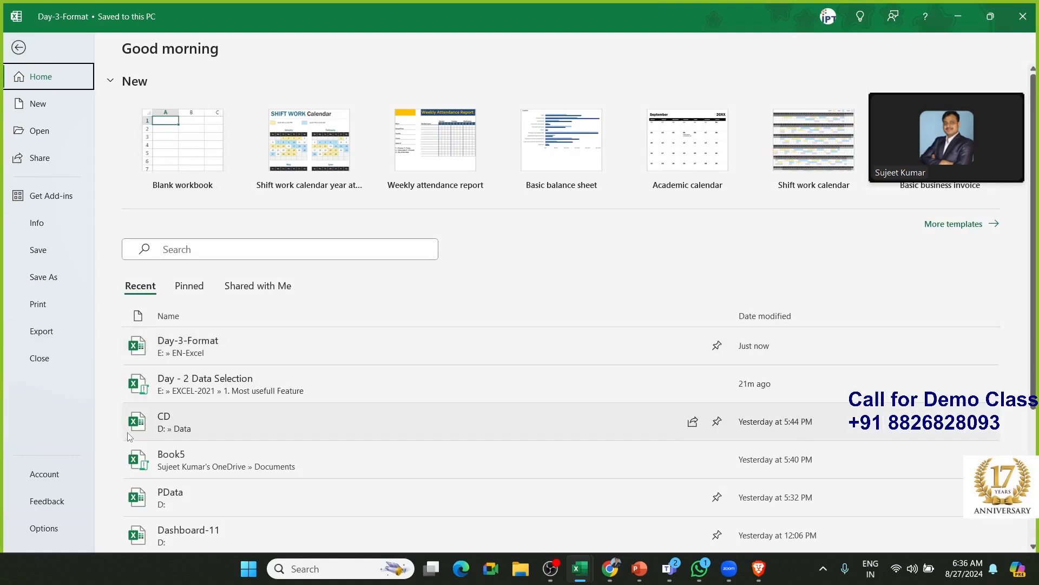
{"action": "scroll", "coordinate": [129, 430], "scroll_direction": "down", "scroll_amount": 3}
{"action": "scroll", "coordinate": [130, 435], "scroll_direction": "up", "scroll_amount": 3}
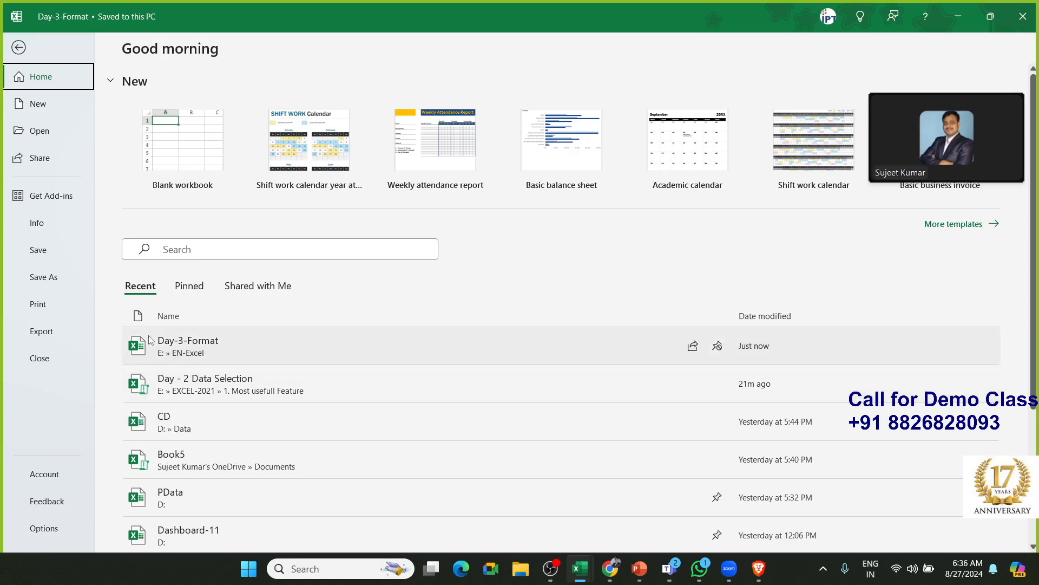
{"action": "scroll", "coordinate": [151, 340], "scroll_direction": "down", "scroll_amount": 1}
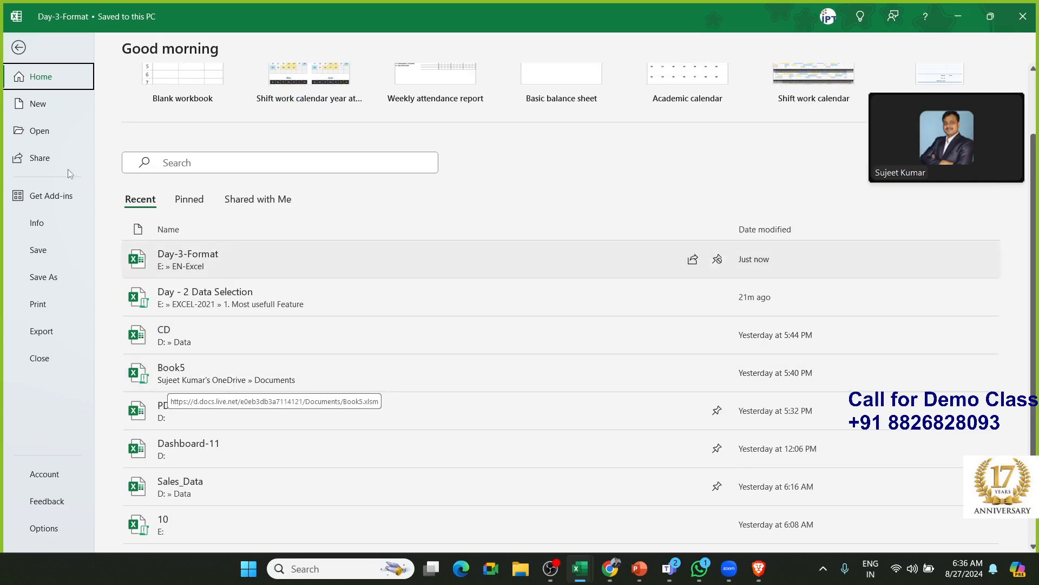
{"action": "left_click", "coordinate": [14, 47]}
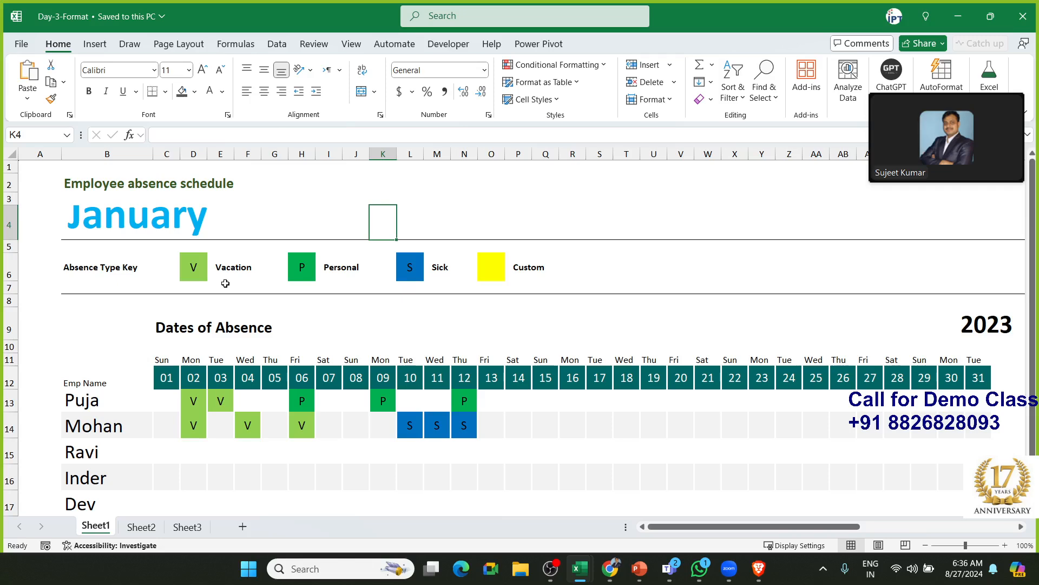
Select a date heading and an employee's vacation entry on the 3rd in the Sheet1 schedule
{"action": "left_click", "coordinate": [204, 382]}
{"action": "left_click", "coordinate": [219, 399]}
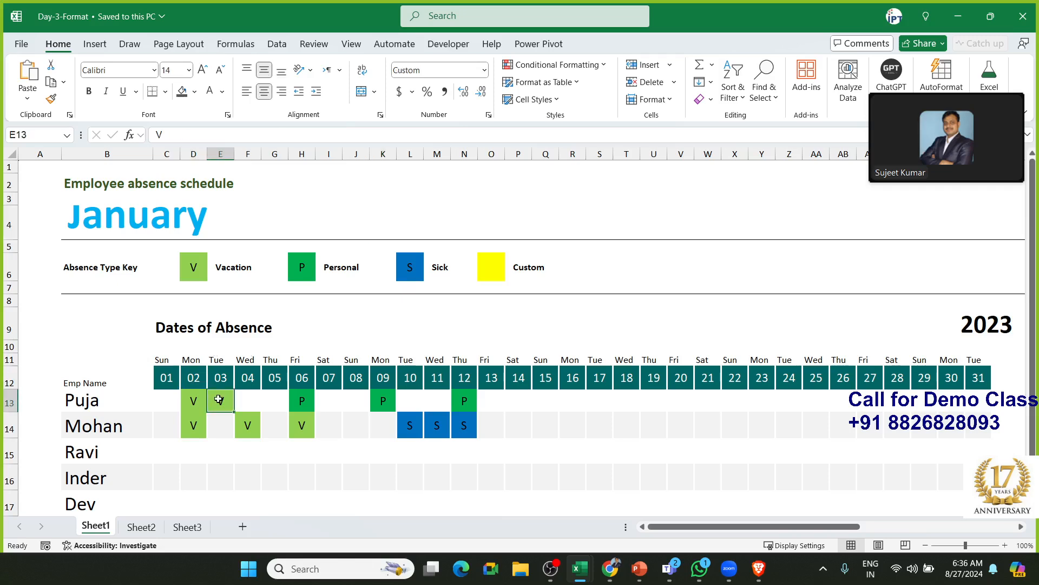
{"action": "scroll", "coordinate": [218, 382], "scroll_direction": "down", "scroll_amount": 1}
{"action": "scroll", "coordinate": [218, 382], "scroll_direction": "down", "scroll_amount": 1}
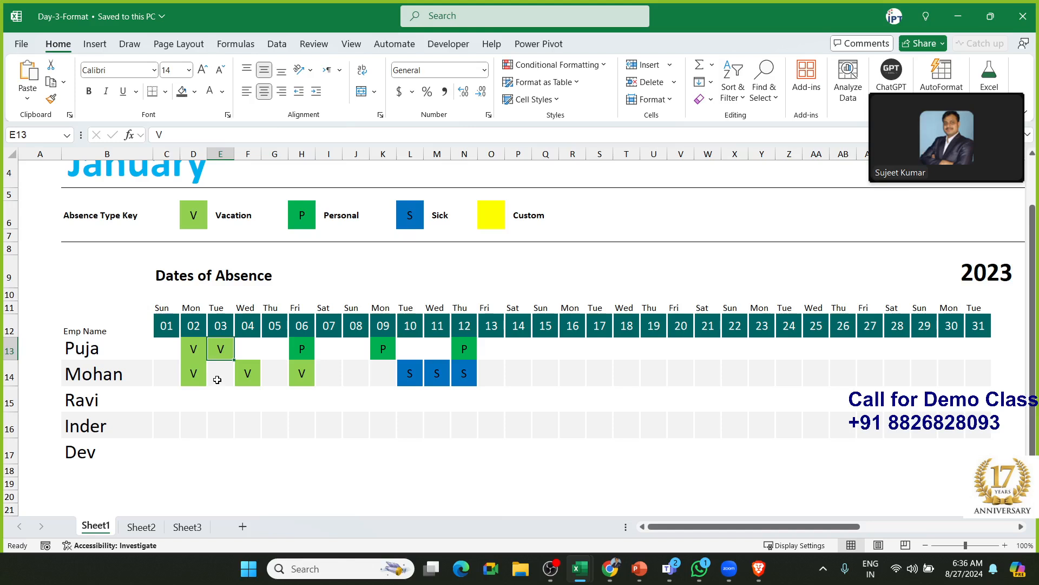
{"action": "scroll", "coordinate": [212, 360], "scroll_direction": "up", "scroll_amount": 2}
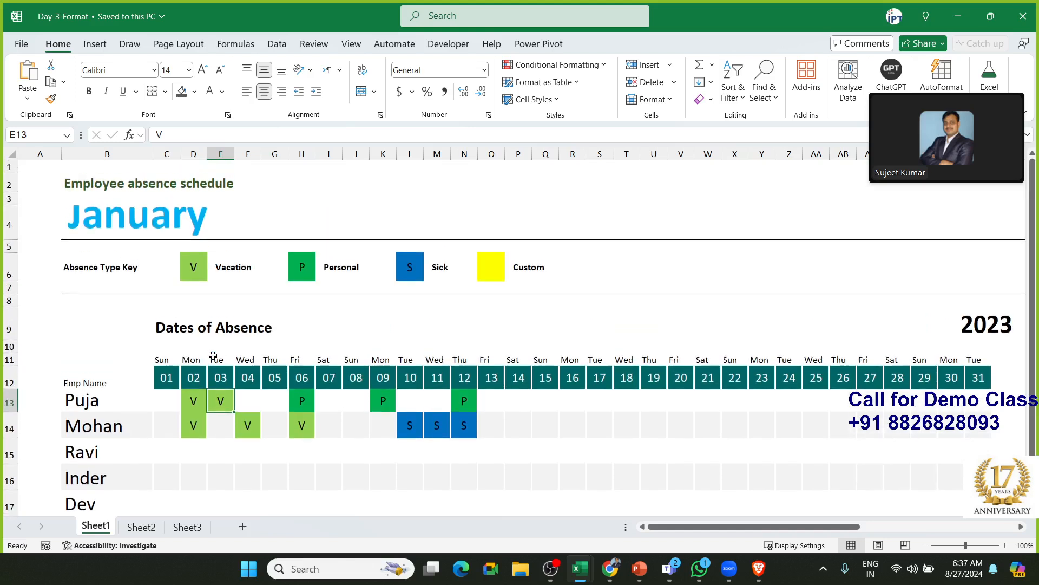
Compare Sheet1's formatted schedule with Sheet2's plain table, selecting E2:J12 on Sheet2
{"action": "left_click", "coordinate": [154, 525]}
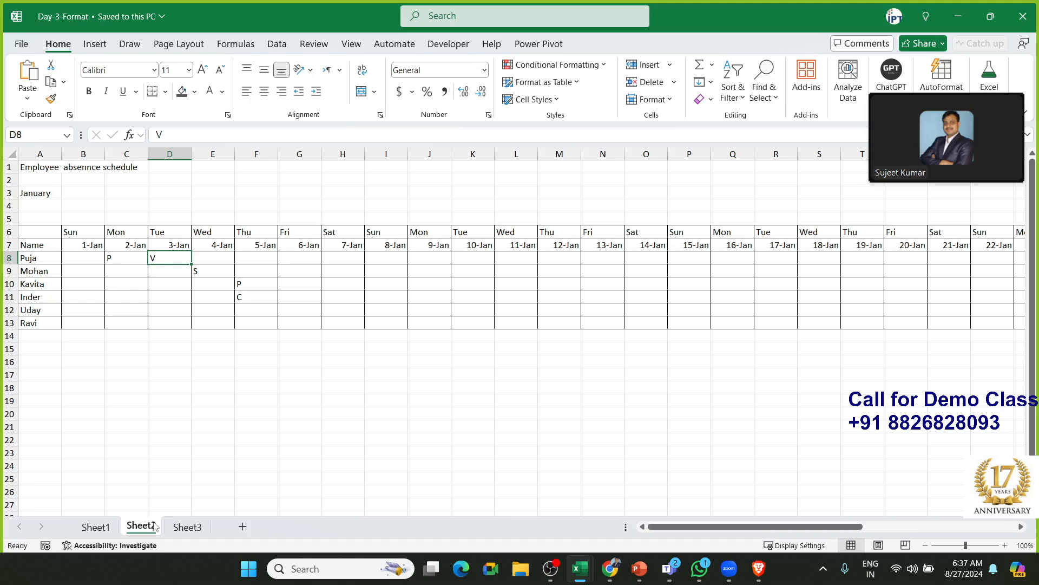
{"action": "left_click", "coordinate": [107, 528]}
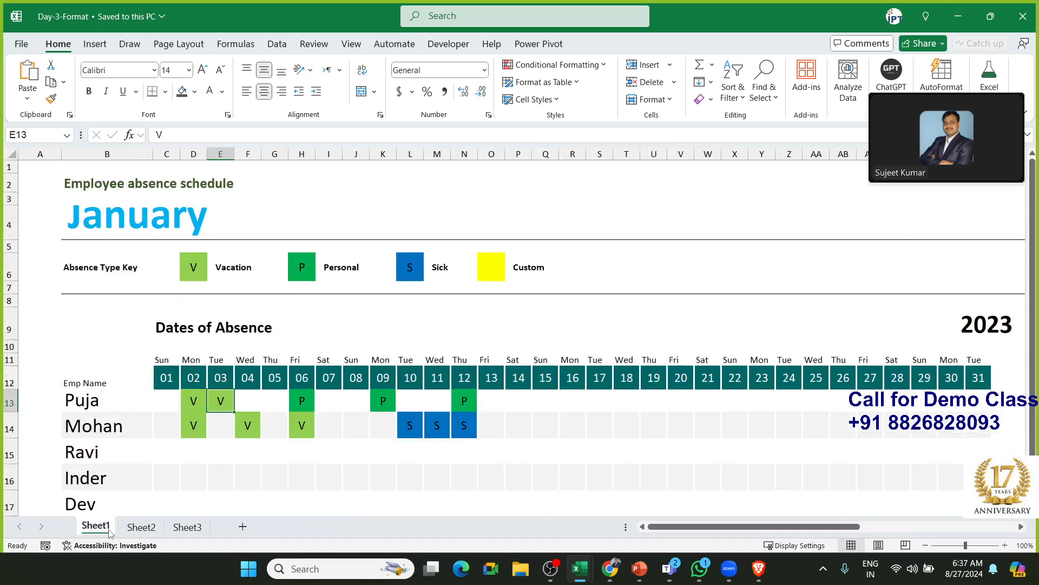
{"action": "left_click", "coordinate": [141, 528]}
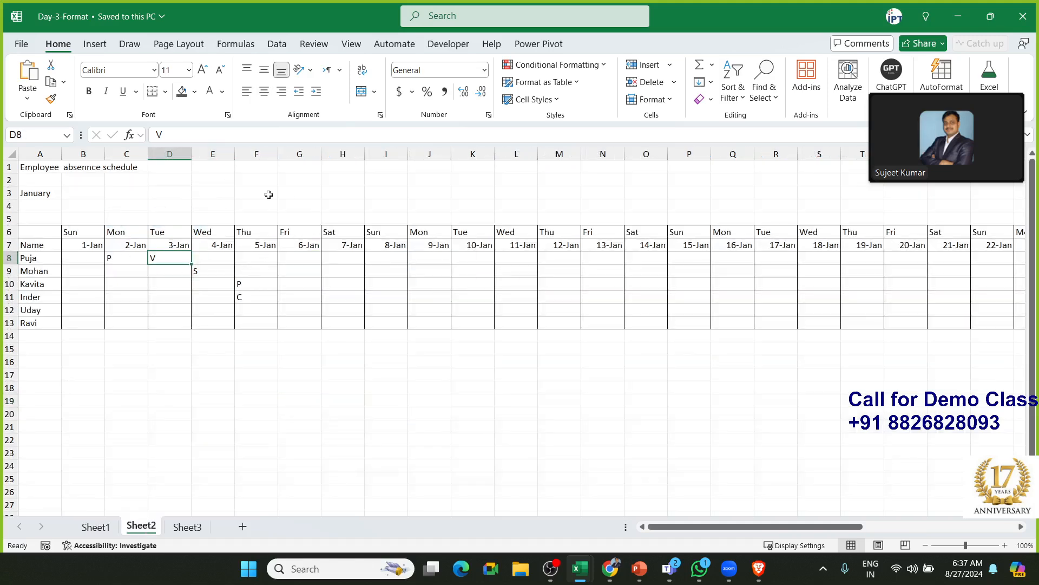
{"action": "left_click_drag", "start_coordinate": [215, 181], "coordinate": [420, 313]}
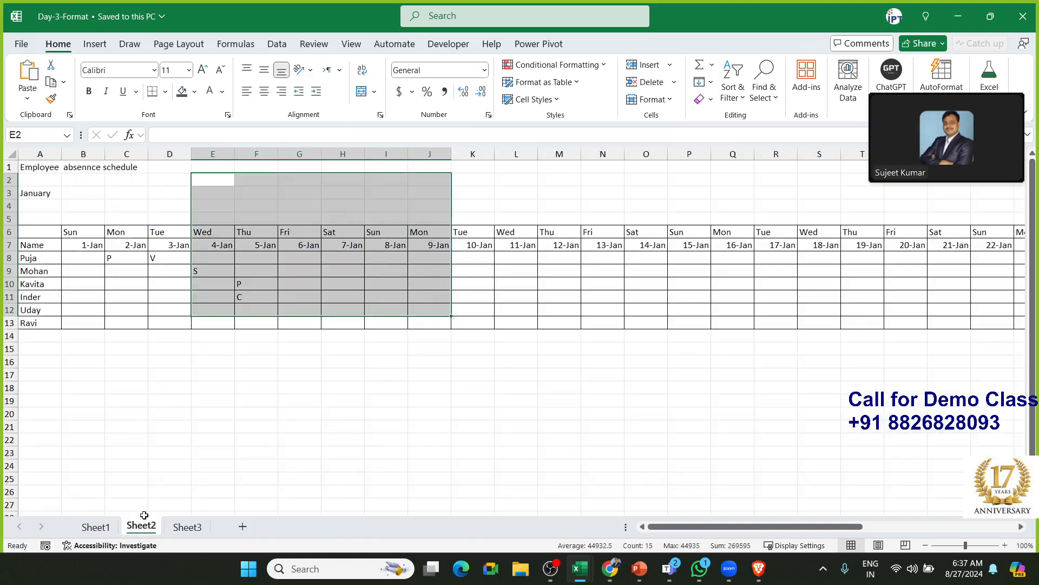
{"action": "left_click", "coordinate": [114, 526]}
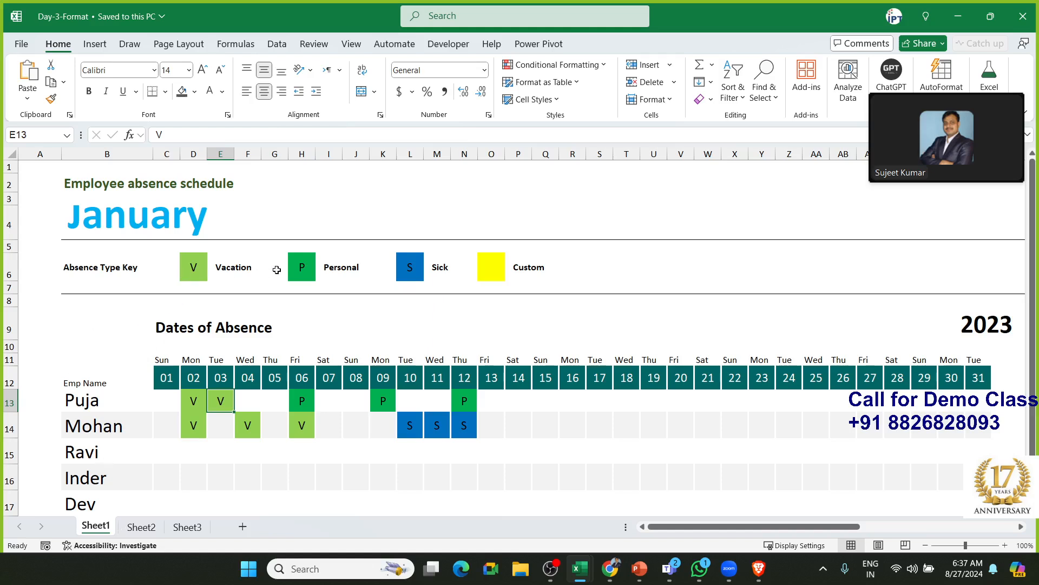
{"action": "scroll", "coordinate": [103, 365], "scroll_direction": "down", "scroll_amount": 1}
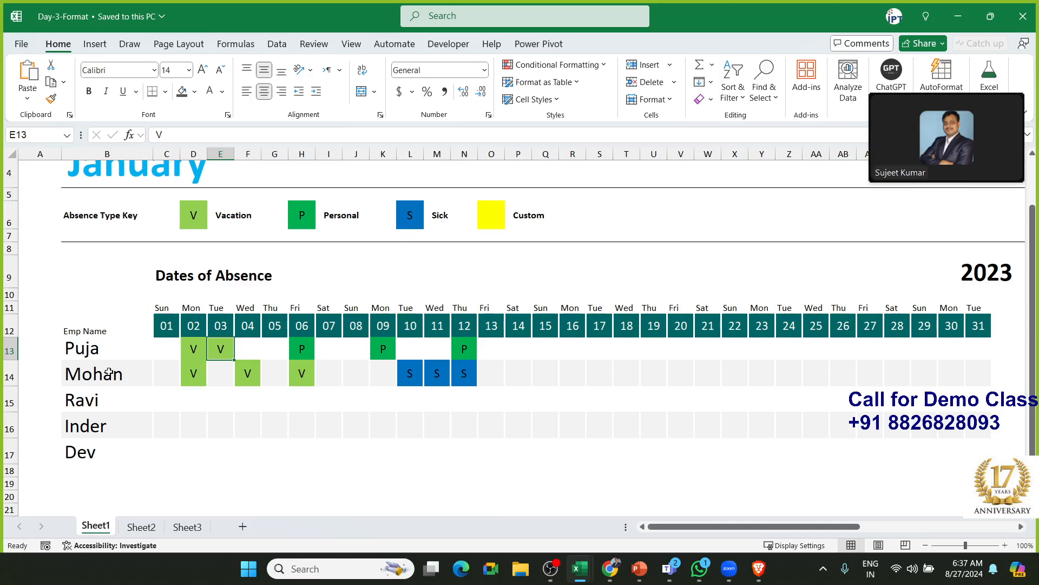
{"action": "left_click", "coordinate": [150, 527]}
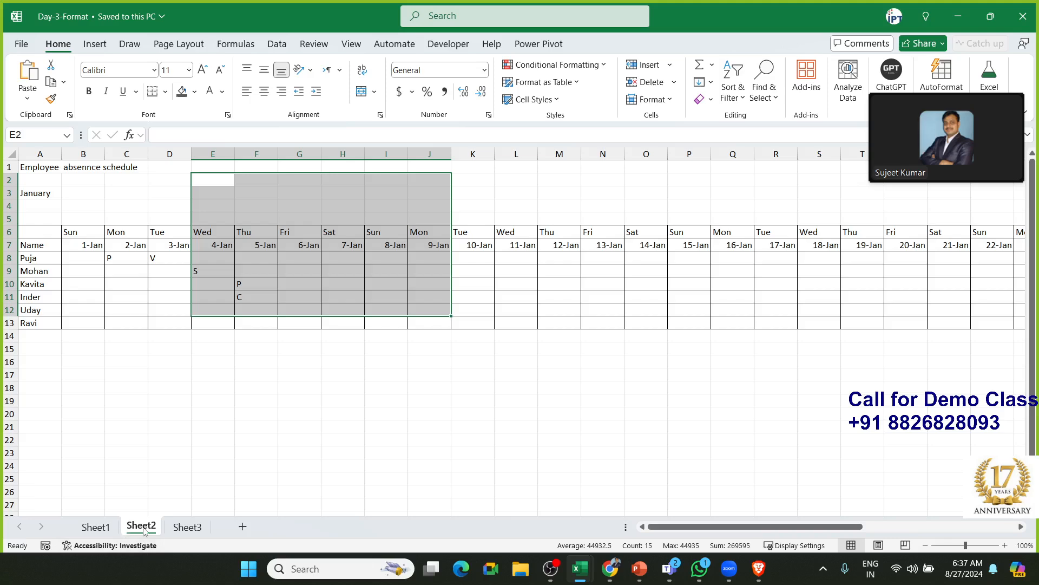
{"action": "left_click", "coordinate": [103, 526]}
{"action": "left_click", "coordinate": [141, 525]}
{"action": "key", "text": "alt+Tab"}
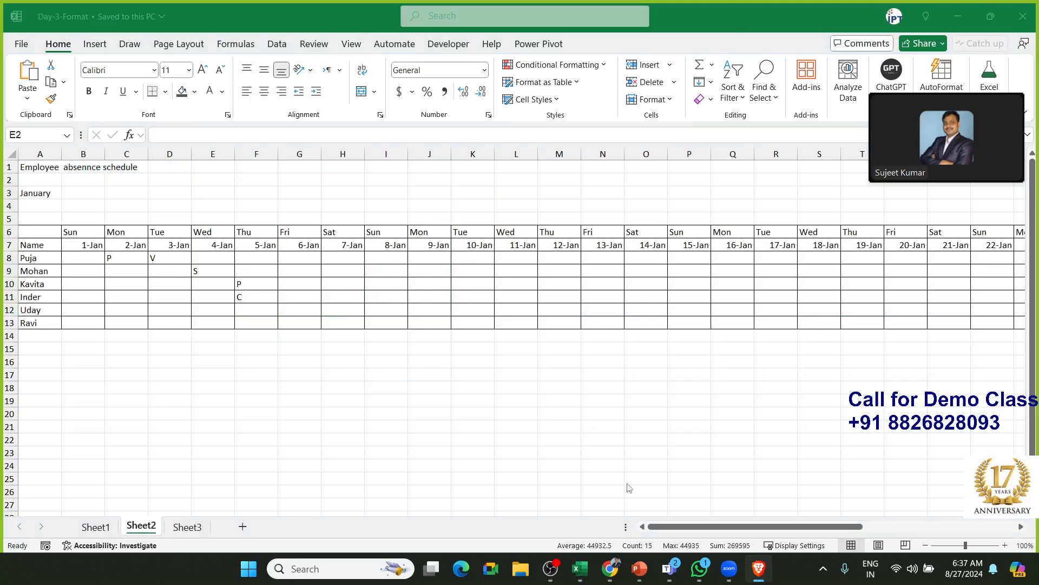
{"action": "key", "text": "alt+Tab"}
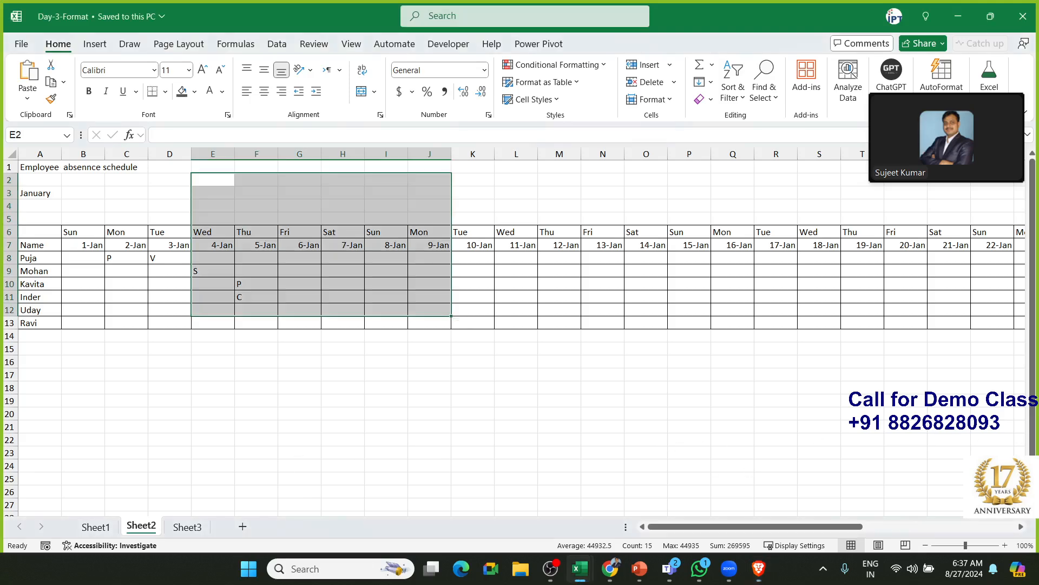
{"action": "scroll", "coordinate": [520, 324], "scroll_direction": "down", "scroll_amount": 3}
{"action": "scroll", "coordinate": [520, 325], "scroll_direction": "up", "scroll_amount": 3}
{"action": "key", "text": "alt+Tab"}
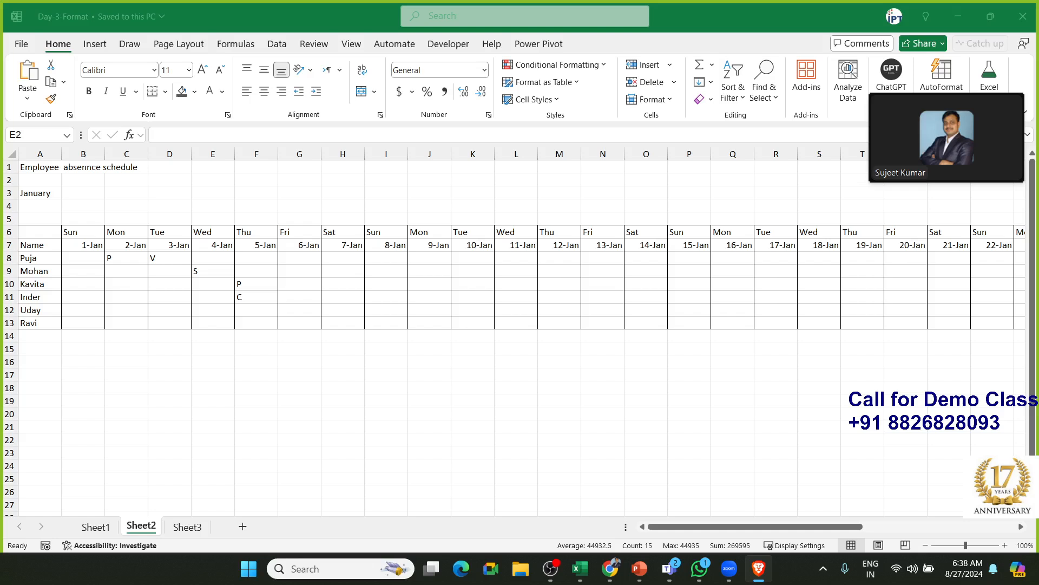
{"action": "left_click_drag", "start_coordinate": [1037, 230], "coordinate": [432, 162]}
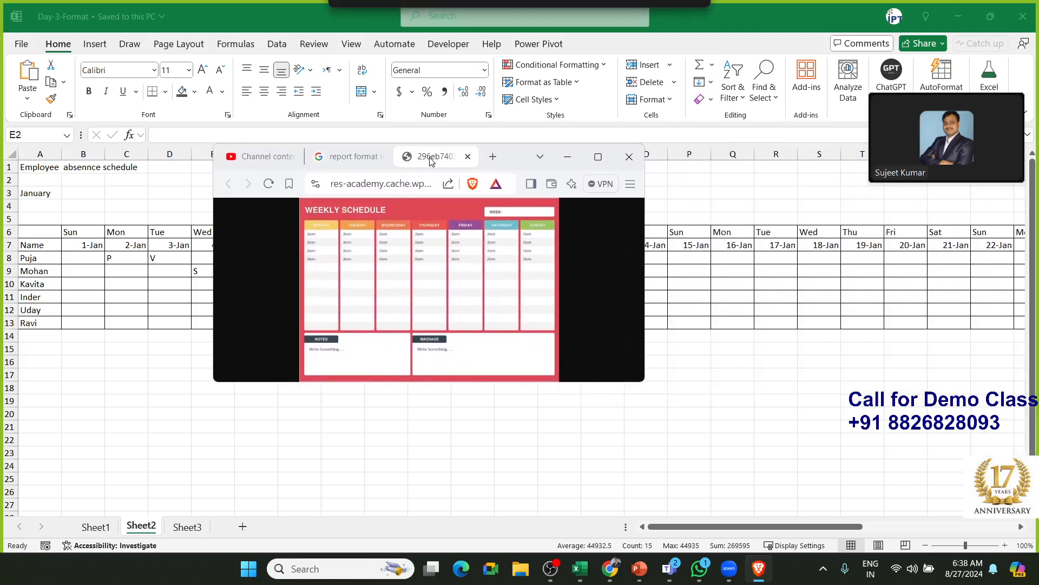
Maximize Brave and zoom into the weekly schedule image, then return to Excel's empty Sheet3
{"action": "left_click", "coordinate": [597, 156]}
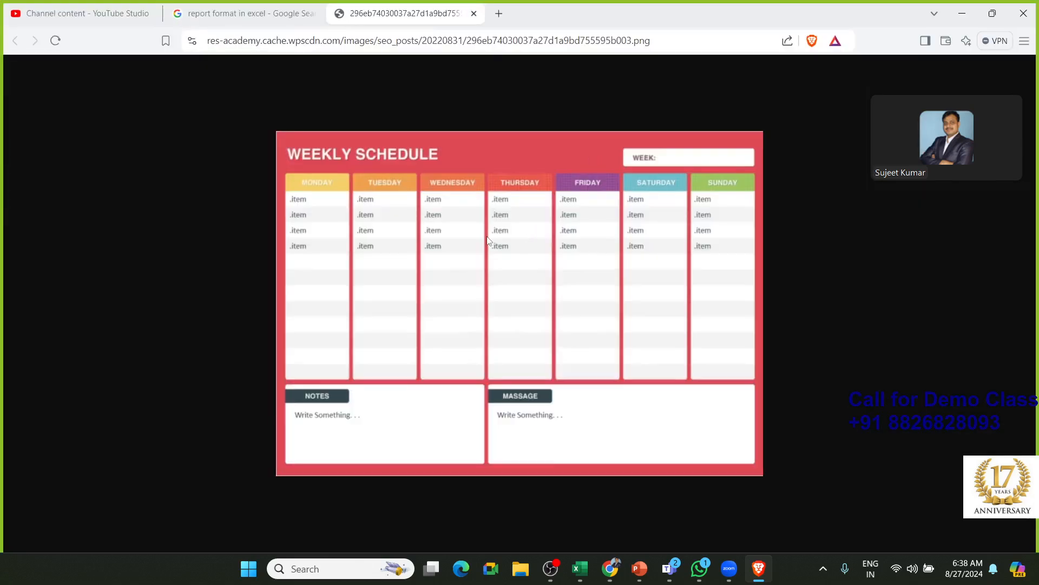
{"action": "scroll", "coordinate": [487, 222], "scroll_direction": "up", "scroll_amount": 3}
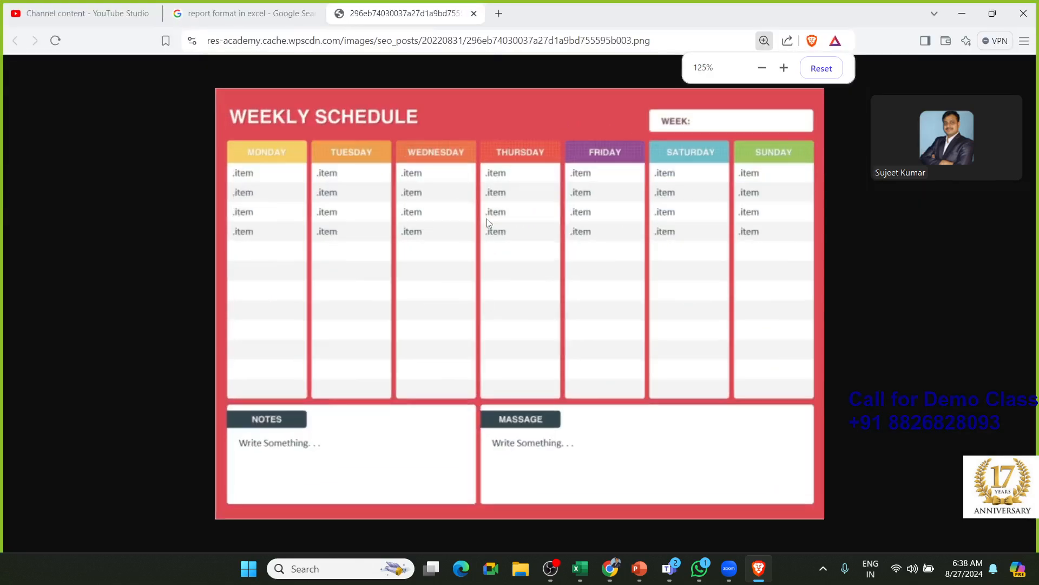
{"action": "left_click", "coordinate": [486, 219]}
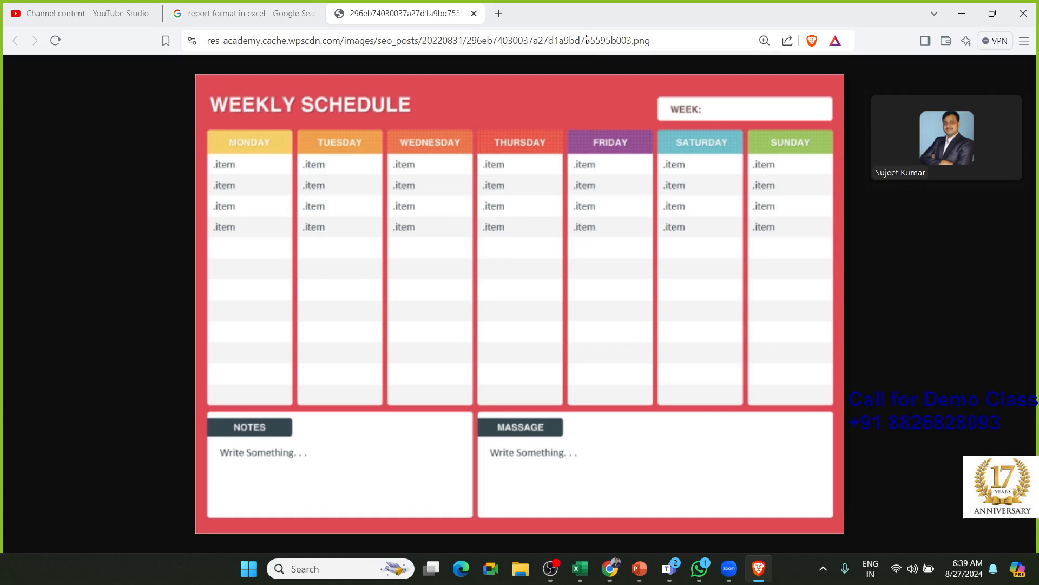
{"action": "key", "text": "alt+Tab"}
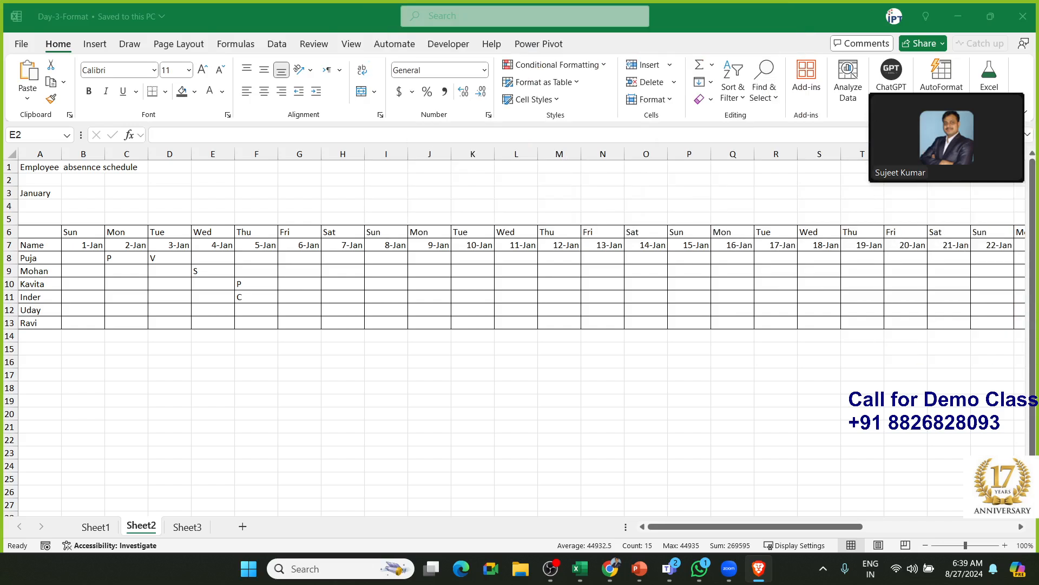
{"action": "left_click", "coordinate": [196, 528]}
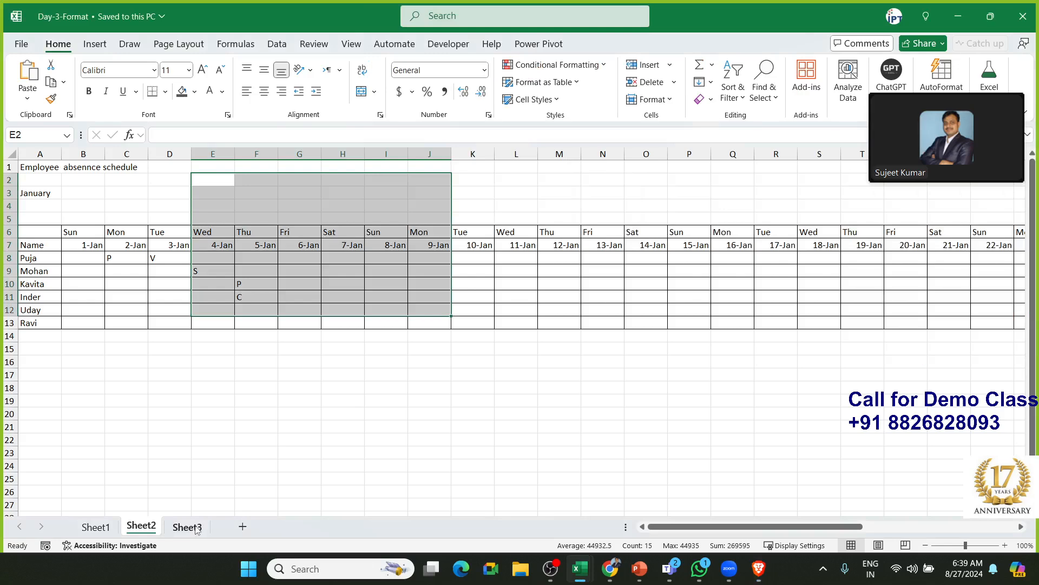
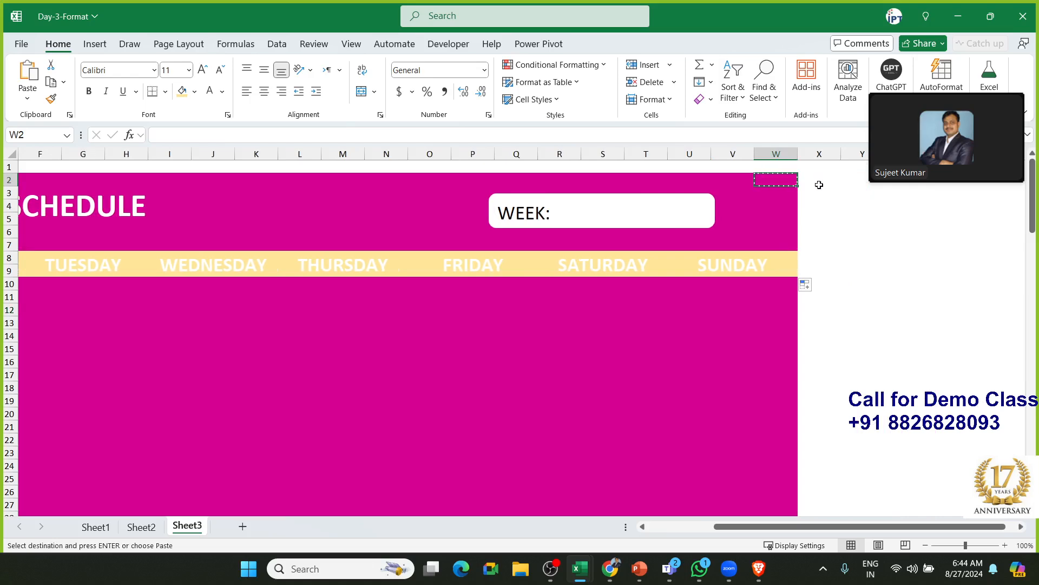
Paste the copied magenta fill into column X from X2 down to the bottom of the backdrop
{"action": "left_click", "coordinate": [819, 185]}
{"action": "key", "text": "shift+Down"}
{"action": "key", "text": "shift+Down"}
{"action": "key", "text": "shift+Down"}
{"action": "key", "text": "shift+Down"}
{"action": "key", "text": "shift+Down"}
{"action": "key", "text": "shift+Down"}
{"action": "key", "text": "shift+Down"}
{"action": "key", "text": "shift+Down"}
{"action": "key", "text": "shift+Down"}
{"action": "key", "text": "shift+Down"}
{"action": "key", "text": "shift+Down"}
{"action": "key", "text": "shift+Down"}
{"action": "key", "text": "shift+Down"}
{"action": "key", "text": "shift+Down"}
{"action": "key", "text": "shift+Down"}
{"action": "key", "text": "shift+Down"}
{"action": "key", "text": "shift+Down"}
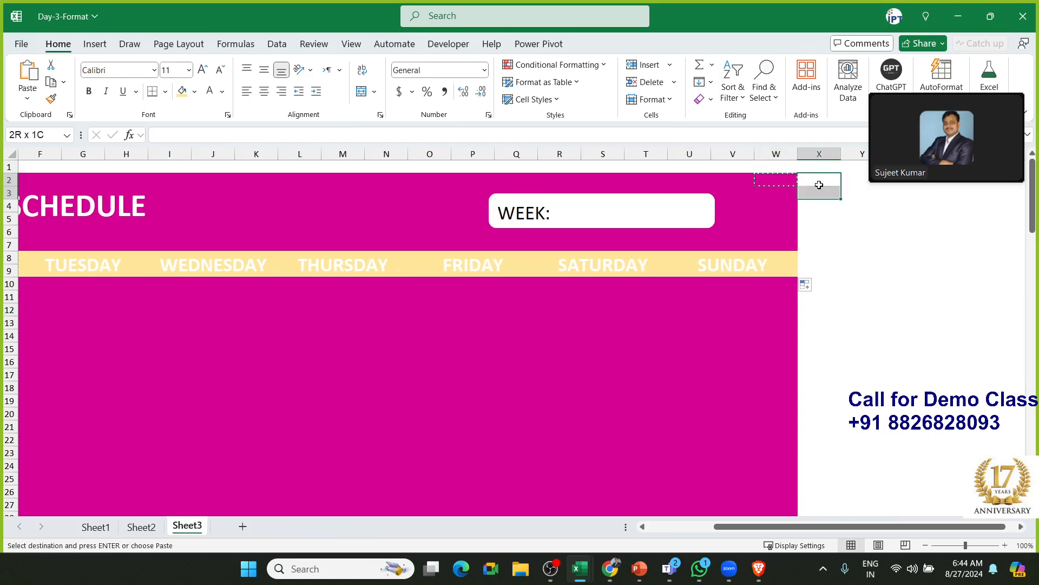
{"action": "key", "text": "shift+Down"}
{"action": "key", "text": "shift+Down"}
{"action": "key", "text": "shift+Down"}
{"action": "key", "text": "shift+Down"}
{"action": "key", "text": "shift+Down"}
{"action": "key", "text": "shift+Down"}
{"action": "key", "text": "shift+Down"}
{"action": "key", "text": "shift+Down"}
{"action": "key", "text": "shift+Down"}
{"action": "key", "text": "shift+Down"}
{"action": "key", "text": "shift+Down"}
{"action": "key", "text": "shift+Down"}
{"action": "key", "text": "shift+Down"}
{"action": "key", "text": "shift+Down"}
{"action": "key", "text": "shift+Down"}
{"action": "key", "text": "shift+Down"}
{"action": "key", "text": "shift+Down"}
{"action": "key", "text": "shift+Down"}
{"action": "key", "text": "shift+Down"}
{"action": "key", "text": "shift+Down"}
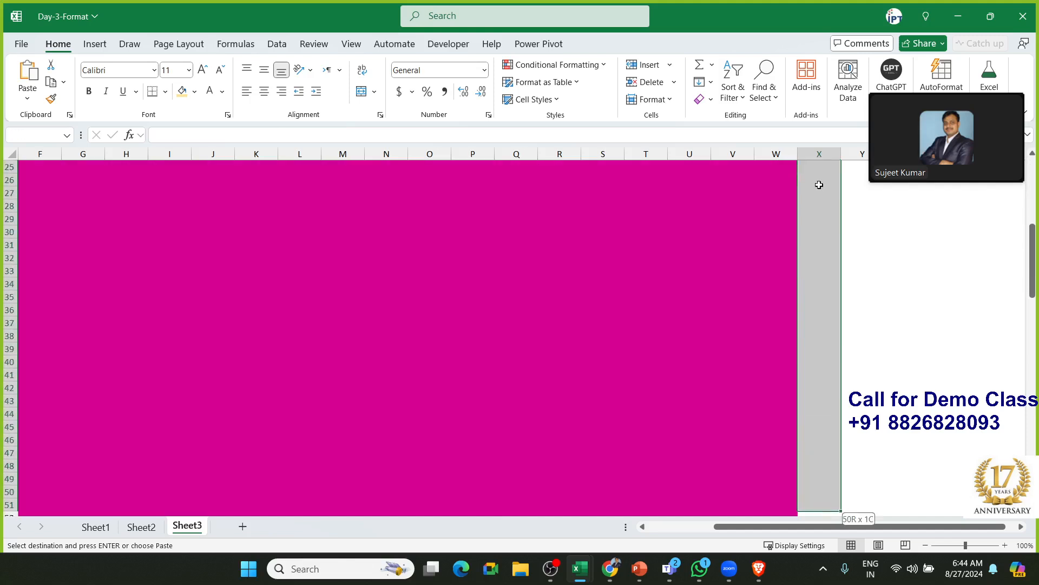
{"action": "key", "text": "shift+Down"}
{"action": "key", "text": "shift+Down"}
{"action": "key", "text": "shift+Down"}
{"action": "key", "text": "shift+Down"}
{"action": "key", "text": "shift+Down"}
{"action": "key", "text": "shift+Down"}
{"action": "key", "text": "shift+Down"}
{"action": "key", "text": "shift+Down"}
{"action": "key", "text": "shift+Down"}
{"action": "key", "text": "shift+Down"}
{"action": "key", "text": "shift+Down"}
{"action": "key", "text": "shift+Down"}
{"action": "key", "text": "shift+Down"}
{"action": "key", "text": "shift+Down"}
{"action": "key", "text": "shift+Down"}
{"action": "key", "text": "shift+Down"}
{"action": "key", "text": "shift+Down"}
{"action": "key", "text": "shift+Down"}
{"action": "key", "text": "shift+Down"}
{"action": "key", "text": "shift+Down"}
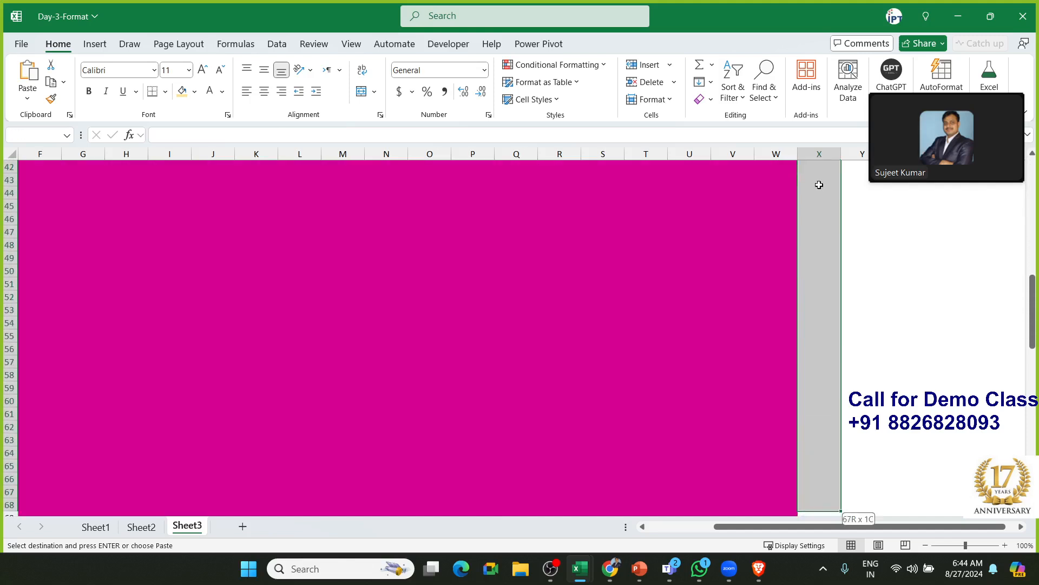
{"action": "key", "text": "shift+Down"}
{"action": "key", "text": "shift+Down"}
{"action": "key", "text": "shift+Down"}
{"action": "key", "text": "shift+Down"}
{"action": "key", "text": "shift+Down"}
{"action": "key", "text": "shift+Down"}
{"action": "key", "text": "shift+Down"}
{"action": "key", "text": "shift+Down"}
{"action": "key", "text": "shift+Down"}
{"action": "key", "text": "shift+Down"}
{"action": "key", "text": "shift+Down"}
{"action": "key", "text": "shift+Down"}
{"action": "key", "text": "shift+Down"}
{"action": "key", "text": "shift+Down"}
{"action": "key", "text": "shift+Down"}
{"action": "key", "text": "shift+Down"}
{"action": "key", "text": "shift+Down"}
{"action": "key", "text": "shift+Down"}
{"action": "key", "text": "shift+Down"}
{"action": "key", "text": "shift+Down"}
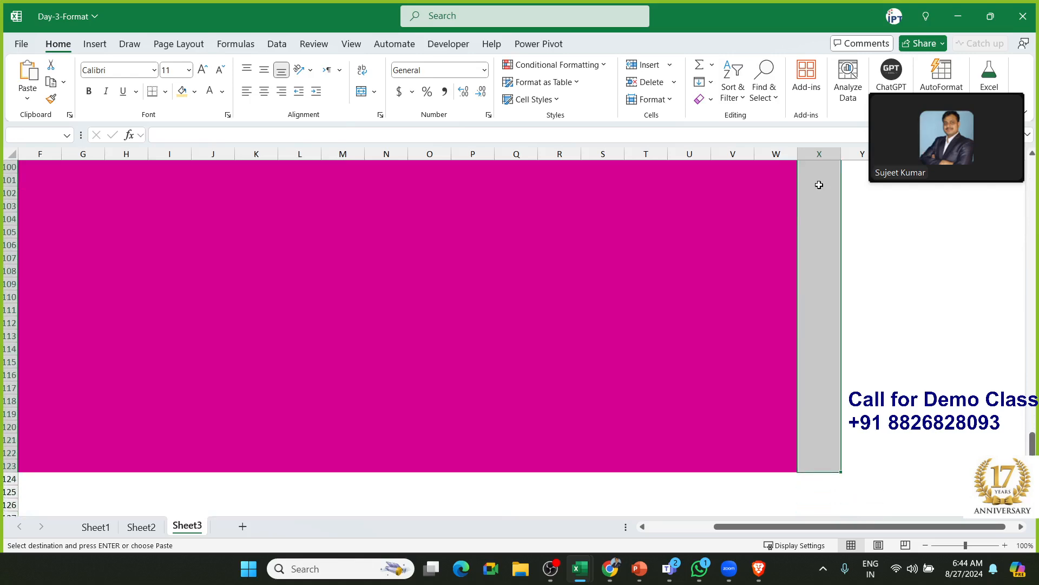
{"action": "key", "text": "ctrl+v"}
{"action": "key", "text": "Up"}
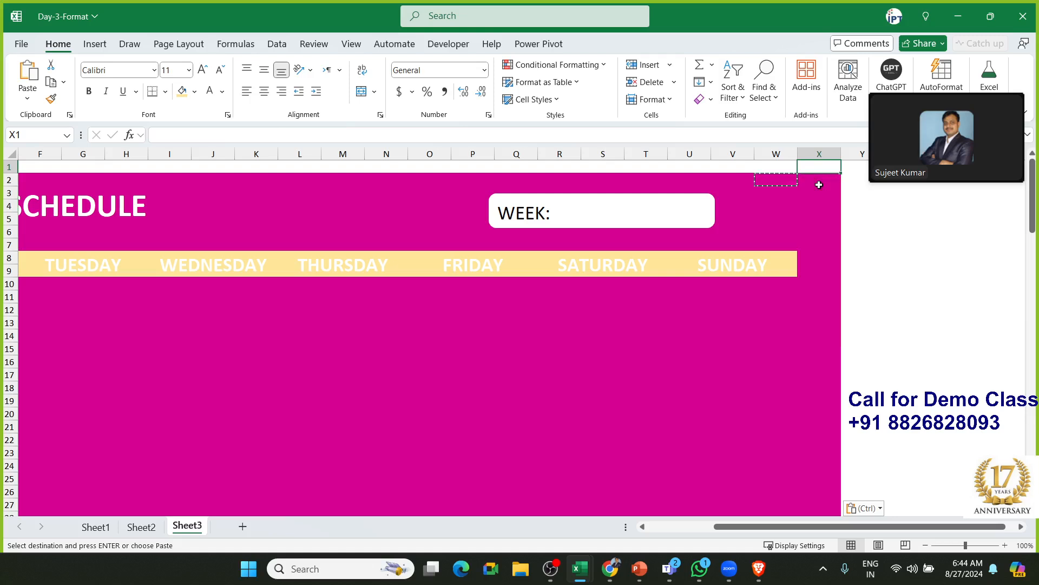
{"action": "key", "text": "Escape"}
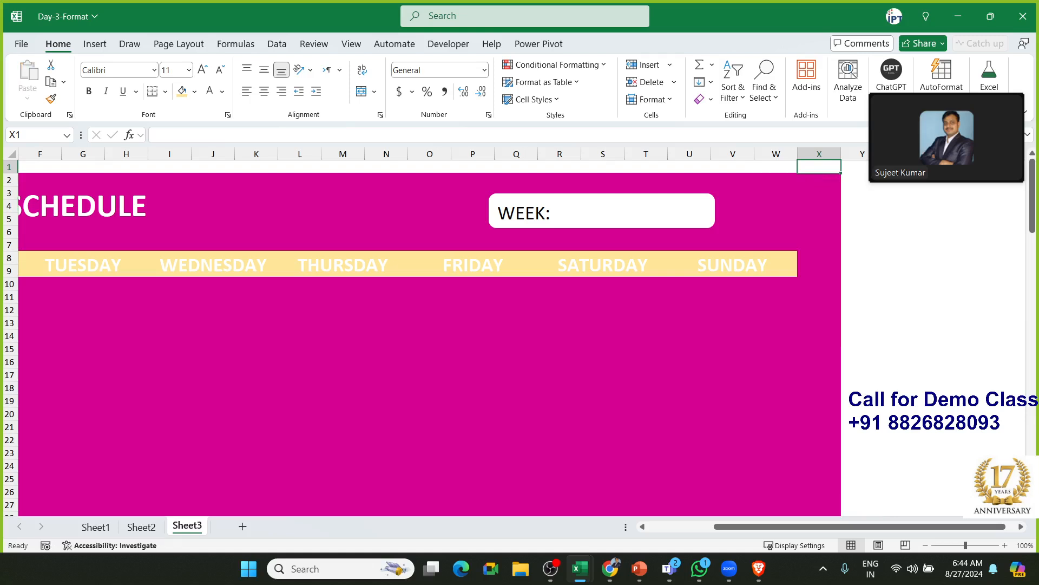
{"action": "left_click", "coordinate": [427, 349]}
Select C10:E10, the three cells directly beneath the MONDAY header
{"action": "key", "text": "Home"}
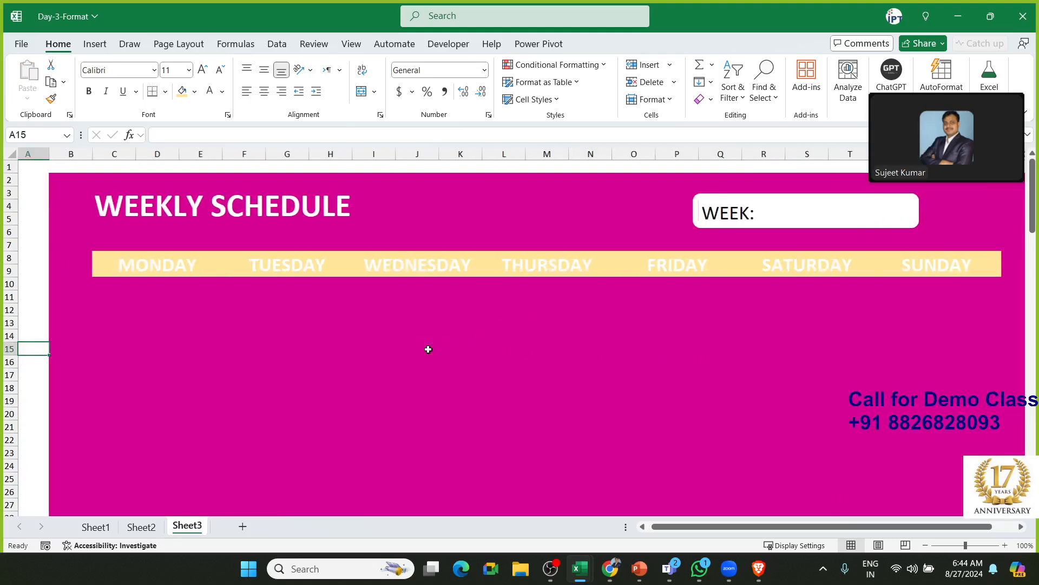
{"action": "left_click", "coordinate": [128, 267]}
{"action": "left_click", "coordinate": [132, 290]}
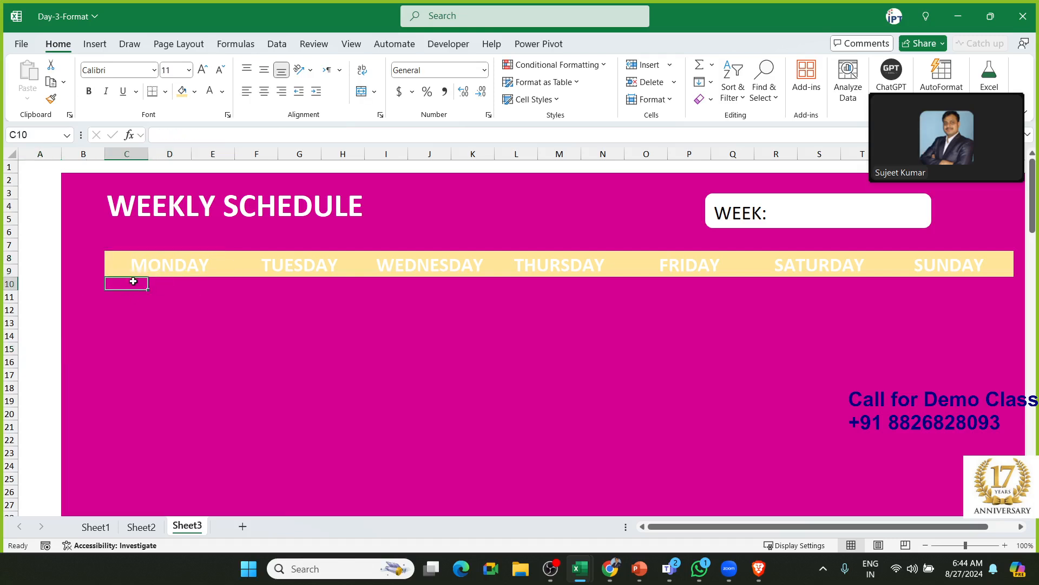
{"action": "key", "text": "shift+Right"}
{"action": "key", "text": "shift+Right"}
{"action": "key", "text": "shift+Right"}
{"action": "key", "text": "shift+Right"}
{"action": "key", "text": "shift+Right"}
{"action": "key", "text": "shift+Right"}
{"action": "key", "text": "shift+Right"}
{"action": "key", "text": "shift+Right"}
{"action": "key", "text": "shift+Right"}
{"action": "key", "text": "shift+Right"}
{"action": "key", "text": "shift+Right"}
{"action": "key", "text": "shift+Right"}
{"action": "key", "text": "shift+Right"}
{"action": "key", "text": "shift+Right"}
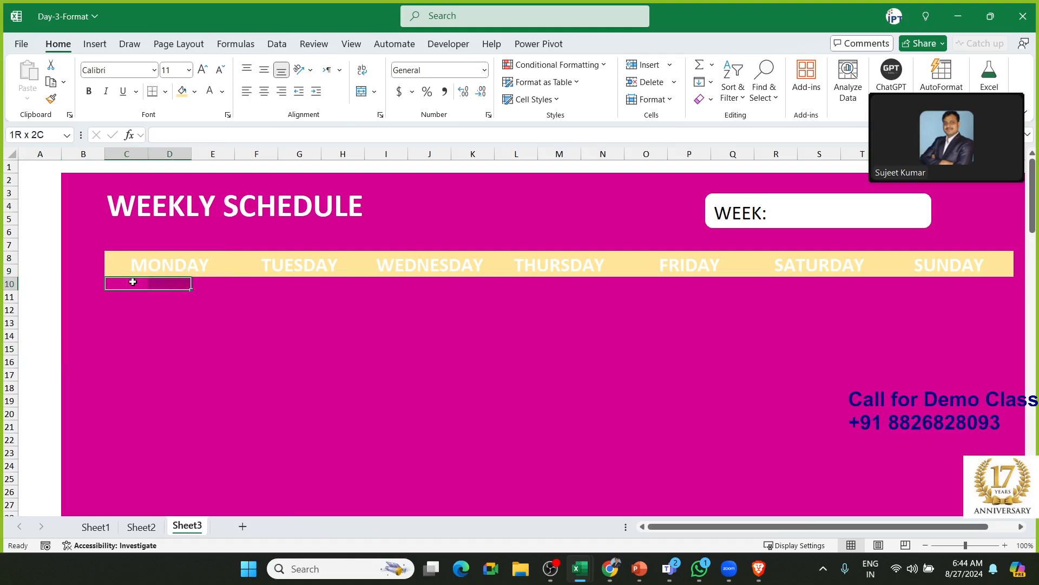
{"action": "key", "text": "shift+Right"}
{"action": "key", "text": "shift+Right"}
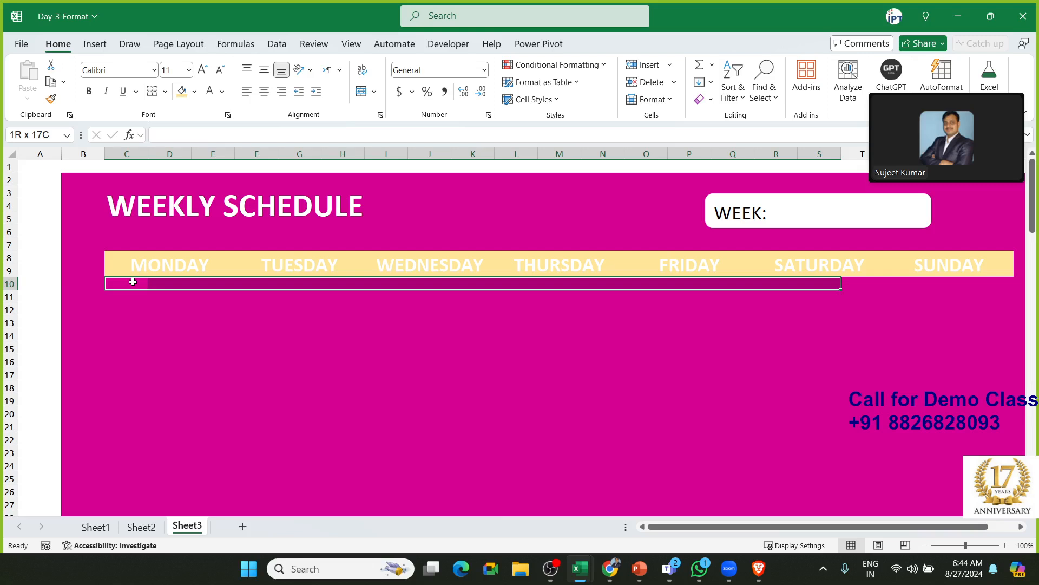
{"action": "key", "text": "Home"}
{"action": "key", "text": "Right"}
{"action": "key", "text": "Right"}
{"action": "key", "text": "Right"}
{"action": "key", "text": "Right"}
{"action": "key", "text": "Left"}
{"action": "key", "text": "Left"}
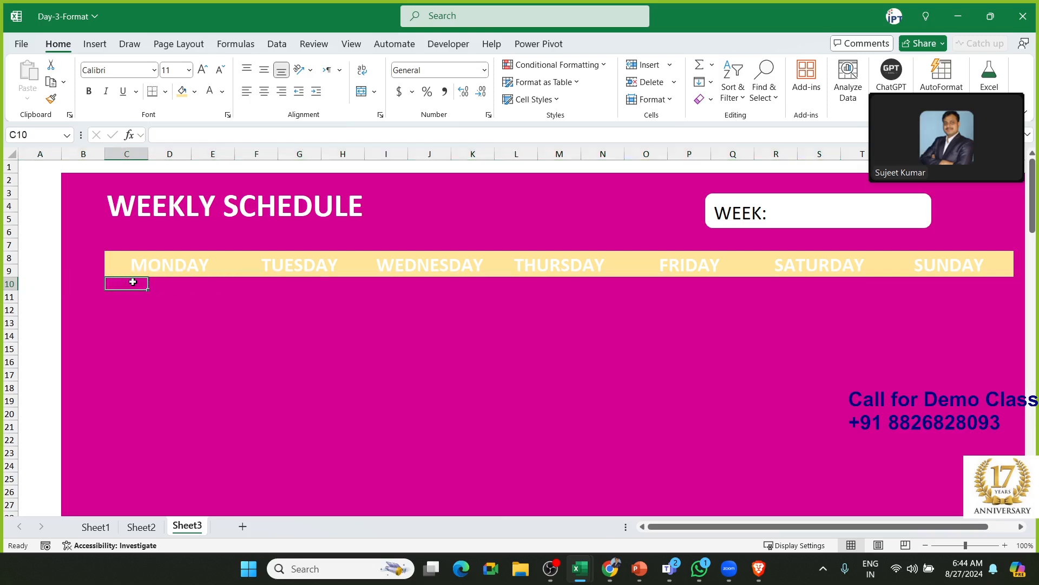
{"action": "key", "text": "shift+Right"}
{"action": "key", "text": "shift+Right"}
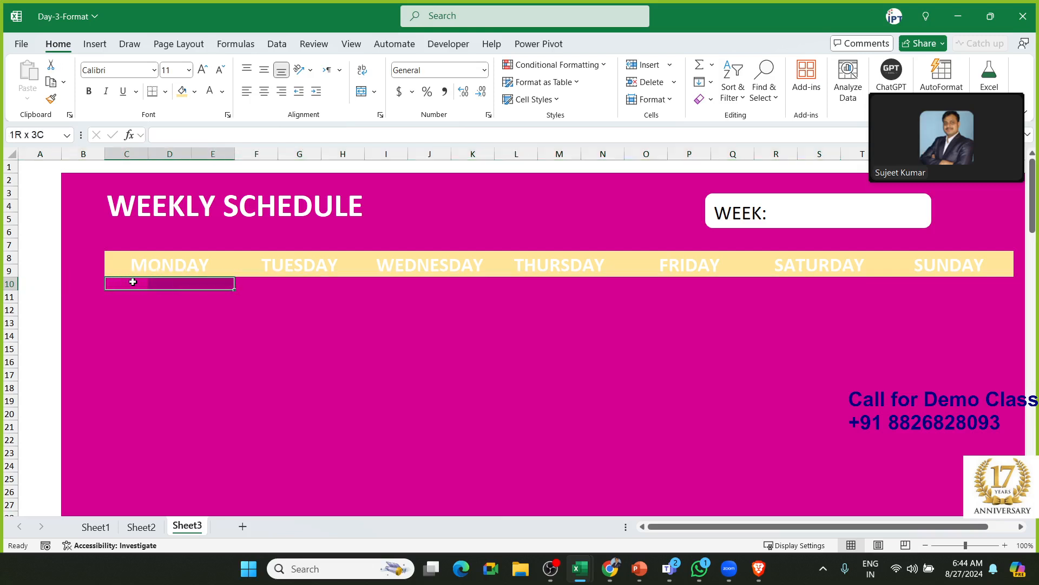
{"action": "key", "text": "Up"}
{"action": "key", "text": "Down"}
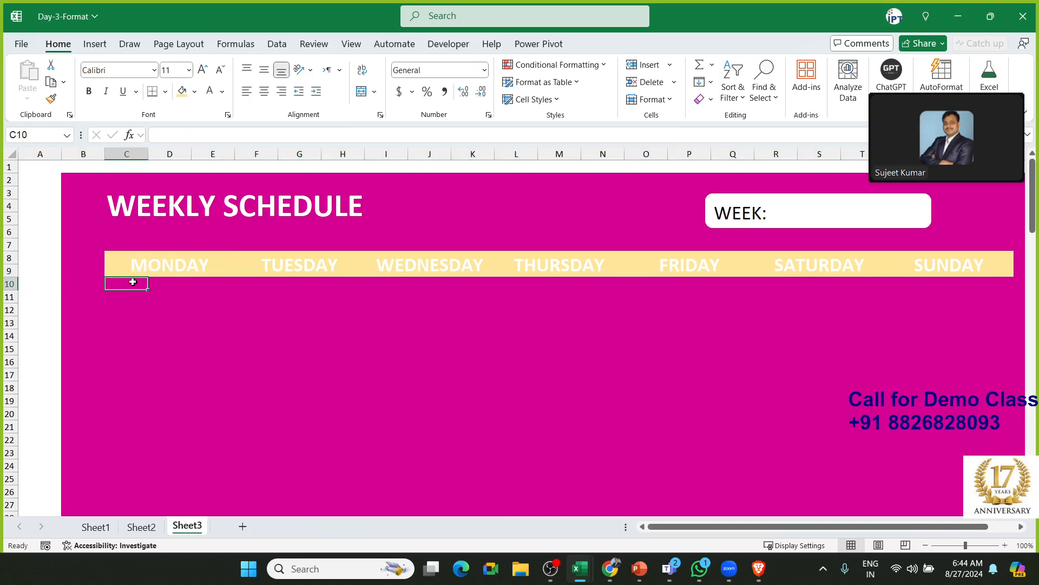
{"action": "key", "text": "shift+Right"}
{"action": "key", "text": "shift+Right"}
{"action": "key", "text": "shift+Right"}
{"action": "key", "text": "shift+Left"}
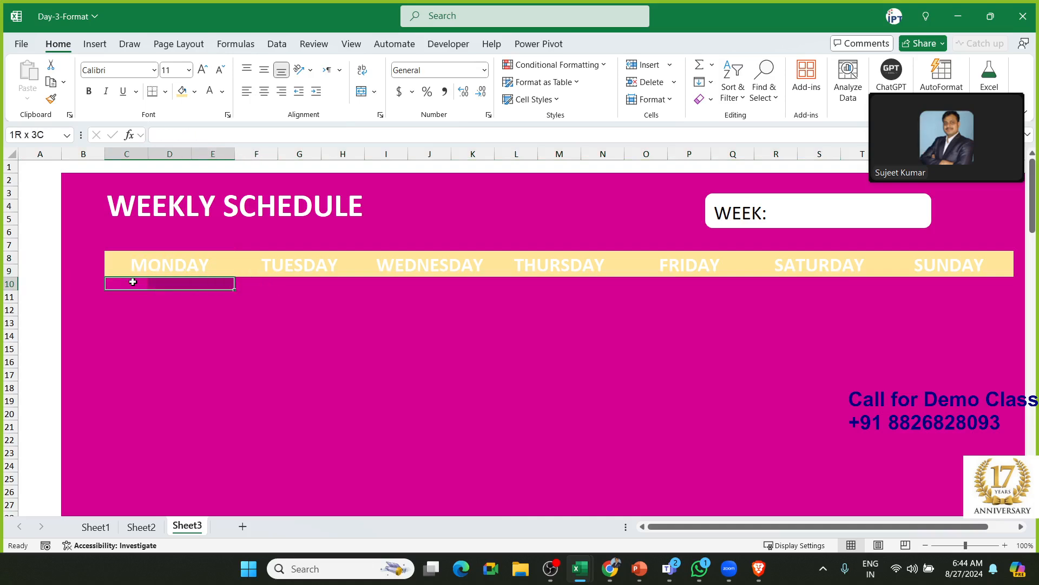
{"action": "key", "text": "Up"}
{"action": "key", "text": "Down"}
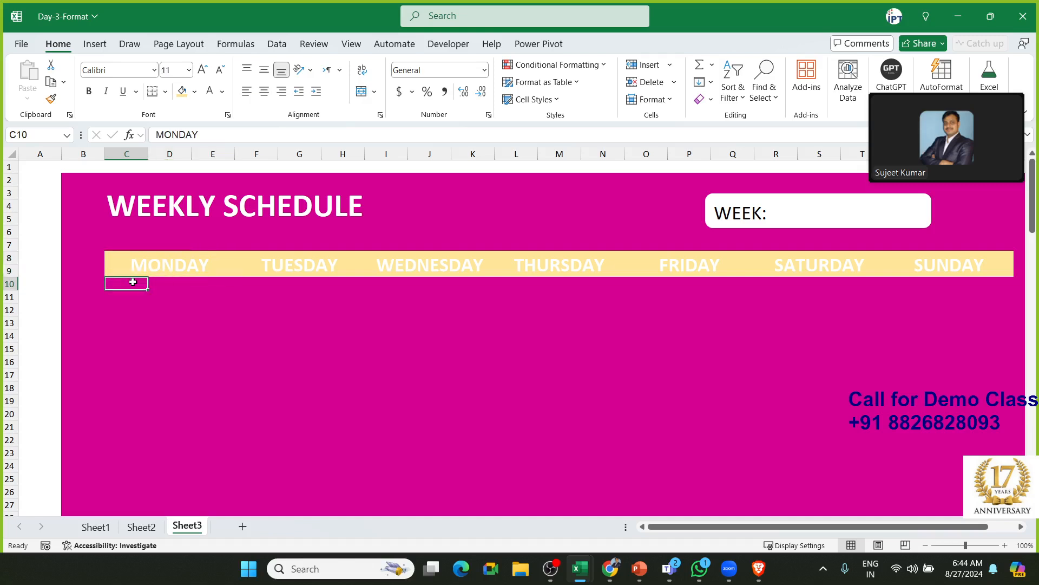
{"action": "key", "text": "shift+Right"}
{"action": "key", "text": "shift+Right"}
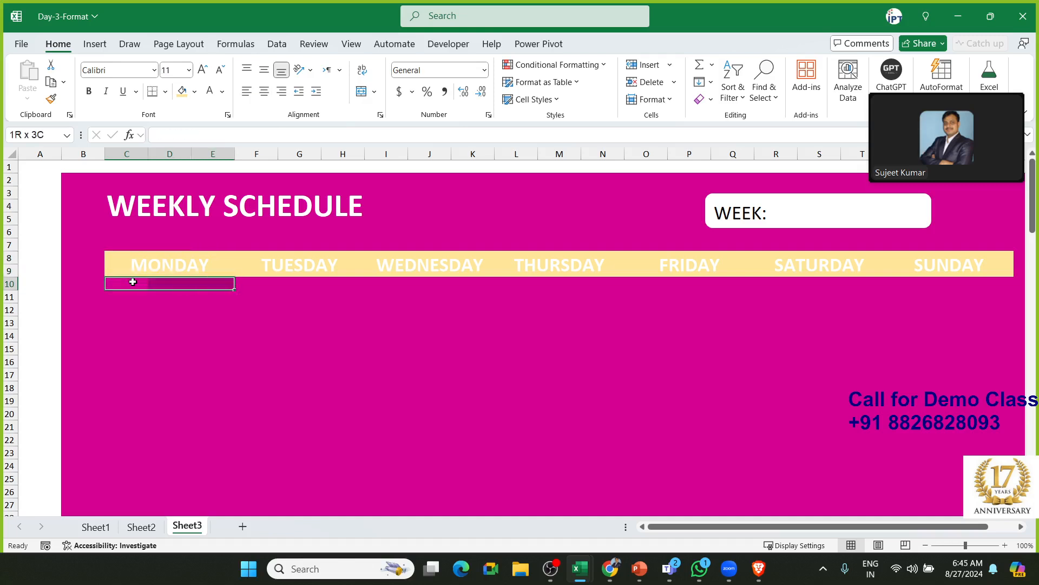
Extend the selection downward so the Monday block covers C10:E33
{"action": "key", "text": "shift+Down"}
{"action": "key", "text": "shift+Down"}
{"action": "key", "text": "shift+Down"}
{"action": "key", "text": "shift+Down"}
{"action": "key", "text": "shift+Down"}
{"action": "key", "text": "shift+Down"}
{"action": "key", "text": "shift+Down"}
{"action": "key", "text": "shift+Down"}
{"action": "key", "text": "shift+Down"}
{"action": "key", "text": "shift+Down"}
{"action": "key", "text": "shift+Down"}
{"action": "key", "text": "shift+Down"}
{"action": "key", "text": "shift+Down"}
{"action": "key", "text": "shift+Down"}
{"action": "key", "text": "shift+Down"}
{"action": "key", "text": "shift+Down"}
{"action": "key", "text": "shift+Down"}
{"action": "key", "text": "shift+Down"}
{"action": "key", "text": "shift+Down"}
{"action": "key", "text": "shift+Down"}
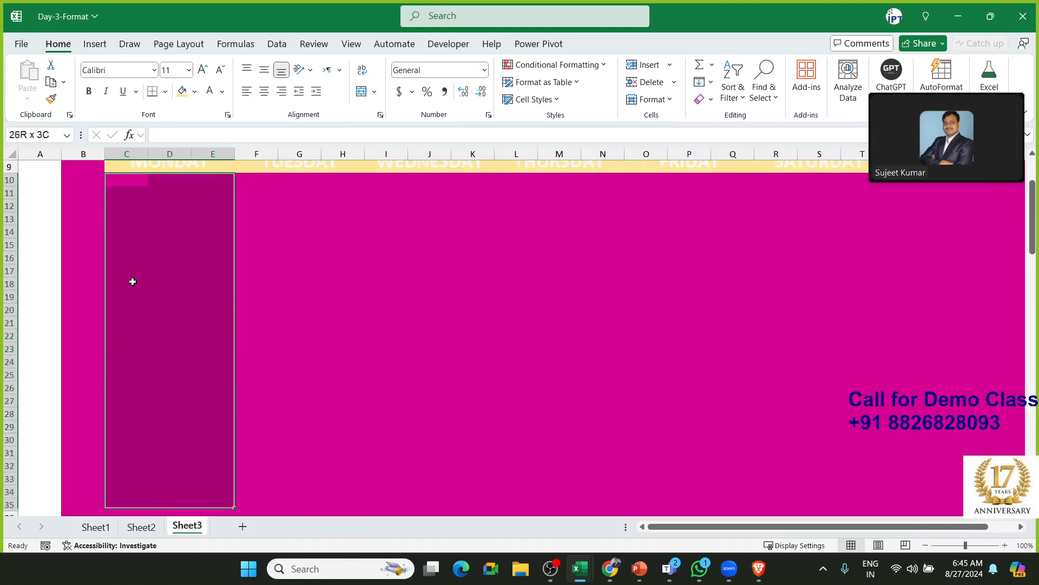
{"action": "key", "text": "shift+Down"}
{"action": "key", "text": "shift+Down"}
{"action": "key", "text": "shift+Down"}
{"action": "key", "text": "shift+Down"}
{"action": "key", "text": "shift+Down"}
{"action": "key", "text": "shift+Down"}
{"action": "key", "text": "shift+Down"}
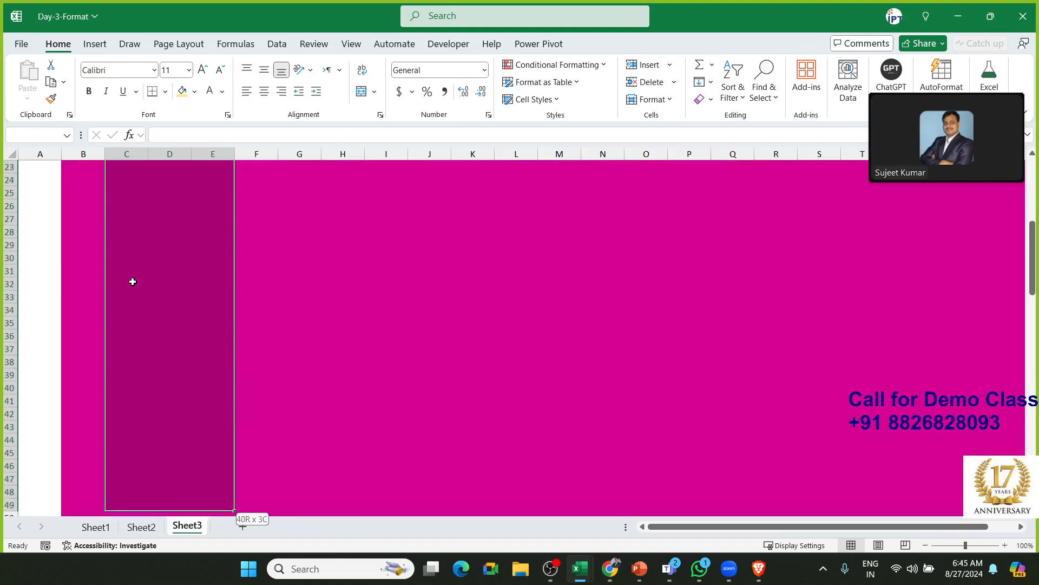
{"action": "key", "text": "shift+Down"}
{"action": "key", "text": "shift+Down"}
{"action": "key", "text": "shift+Down"}
{"action": "key", "text": "shift+Down"}
{"action": "key", "text": "shift+Down"}
{"action": "key", "text": "shift+Up"}
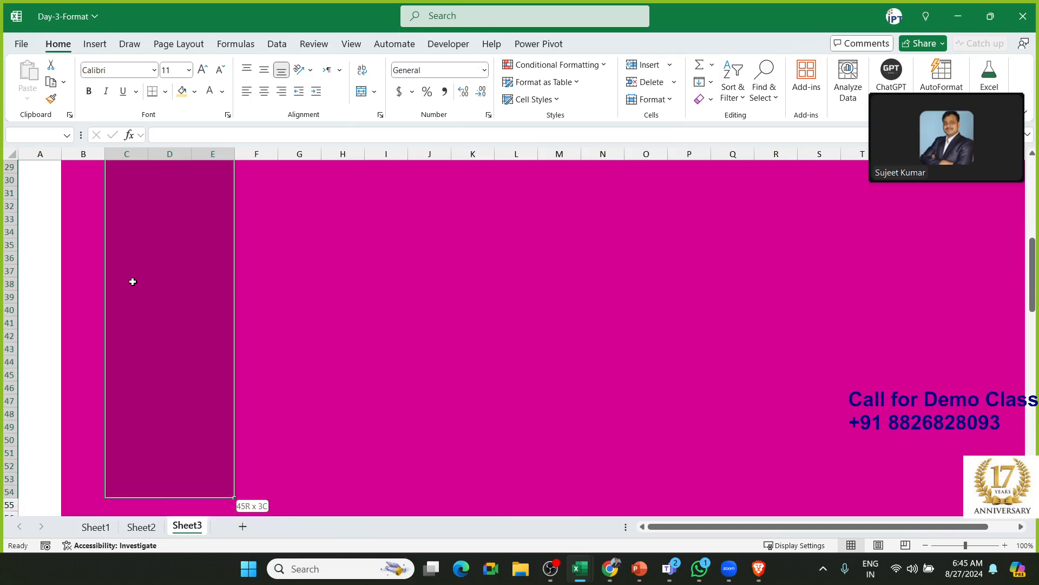
{"action": "key", "text": "Up"}
{"action": "key", "text": "Down"}
{"action": "key", "text": "Down"}
{"action": "key", "text": "Up"}
{"action": "key", "text": "shift+Right"}
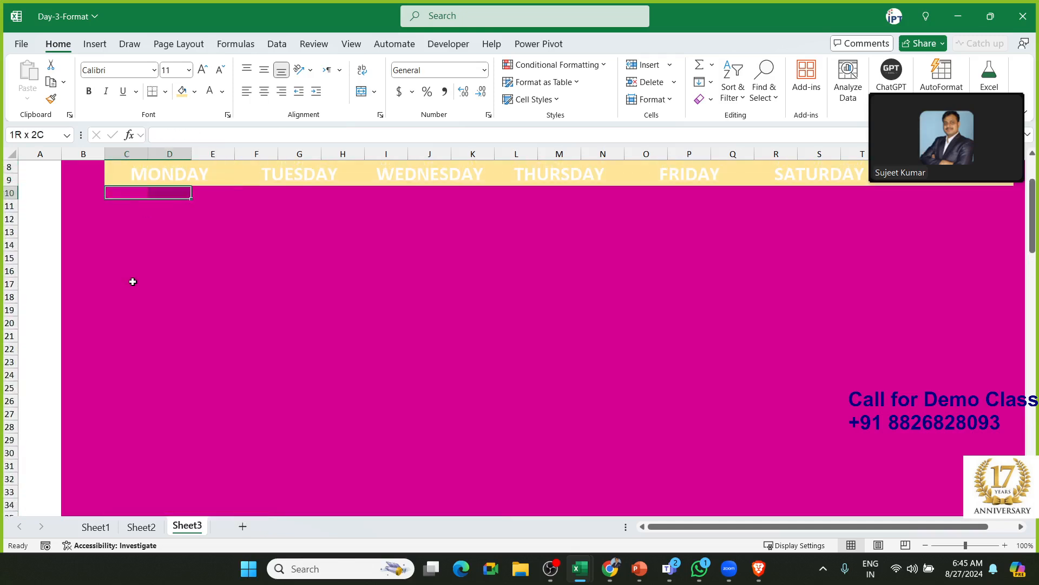
{"action": "key", "text": "shift+Right"}
{"action": "key", "text": "shift+Down"}
{"action": "key", "text": "shift+Down"}
{"action": "key", "text": "shift+Down"}
{"action": "key", "text": "shift+Down"}
{"action": "key", "text": "shift+Down"}
{"action": "key", "text": "shift+Down"}
{"action": "key", "text": "shift+Down"}
{"action": "key", "text": "shift+Down"}
{"action": "key", "text": "shift+Down"}
{"action": "key", "text": "shift+Down"}
{"action": "key", "text": "shift+Down"}
{"action": "key", "text": "shift+Down"}
{"action": "key", "text": "shift+Down"}
{"action": "key", "text": "shift+Down"}
{"action": "key", "text": "shift+Down"}
{"action": "key", "text": "shift+Down"}
{"action": "key", "text": "shift+Down"}
{"action": "key", "text": "shift+Down"}
{"action": "key", "text": "shift+Down"}
{"action": "key", "text": "shift+Down"}
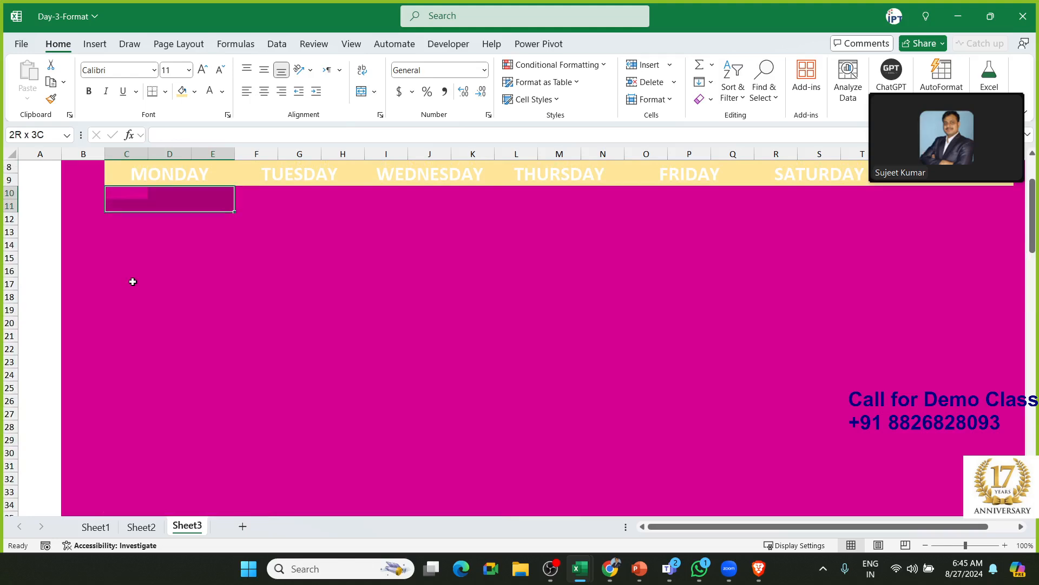
{"action": "key", "text": "shift+Down"}
{"action": "key", "text": "shift+Down"}
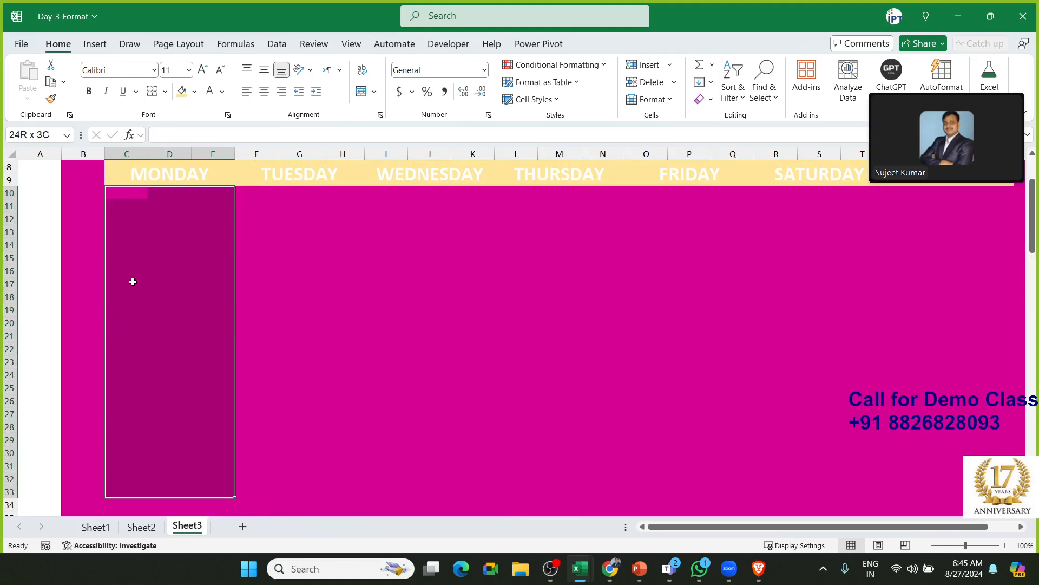
Apply Merge Across so each row of the Monday block spans columns C to E
{"action": "left_click", "coordinate": [374, 91]}
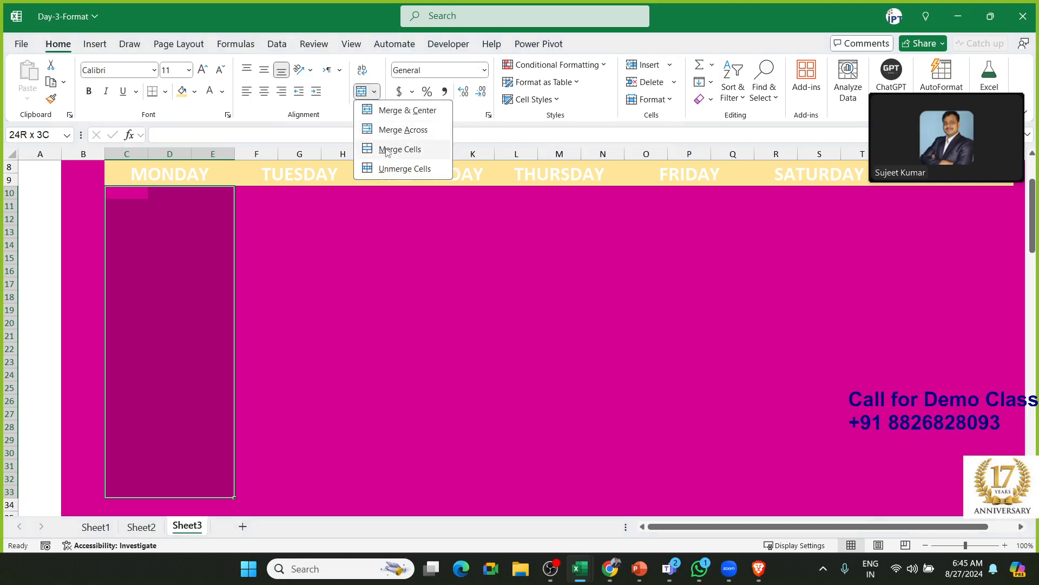
{"action": "left_click", "coordinate": [401, 130]}
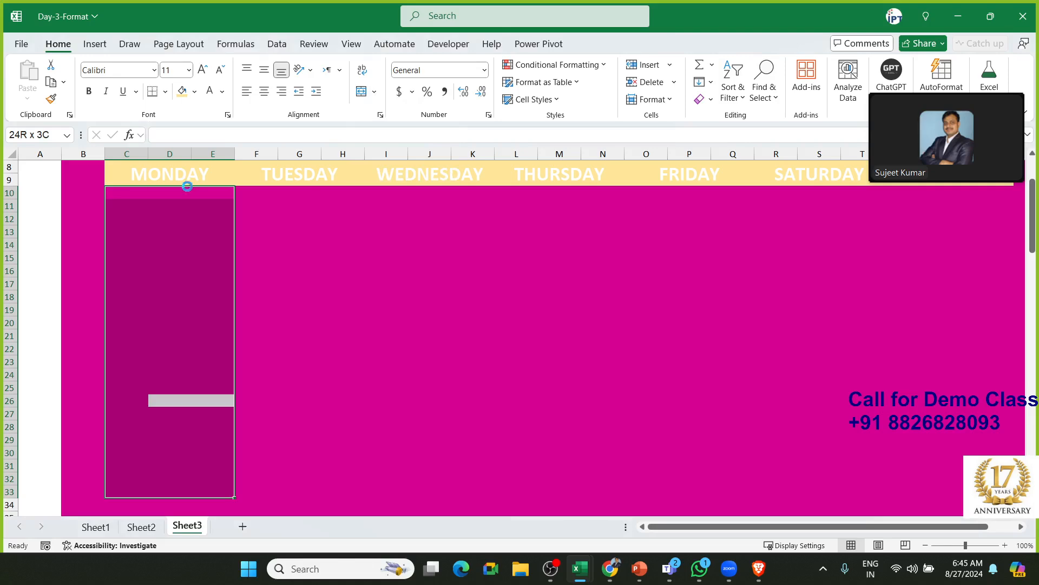
{"action": "left_click", "coordinate": [174, 209]}
{"action": "key", "text": "Down"}
{"action": "key", "text": "Down"}
{"action": "key", "text": "Down"}
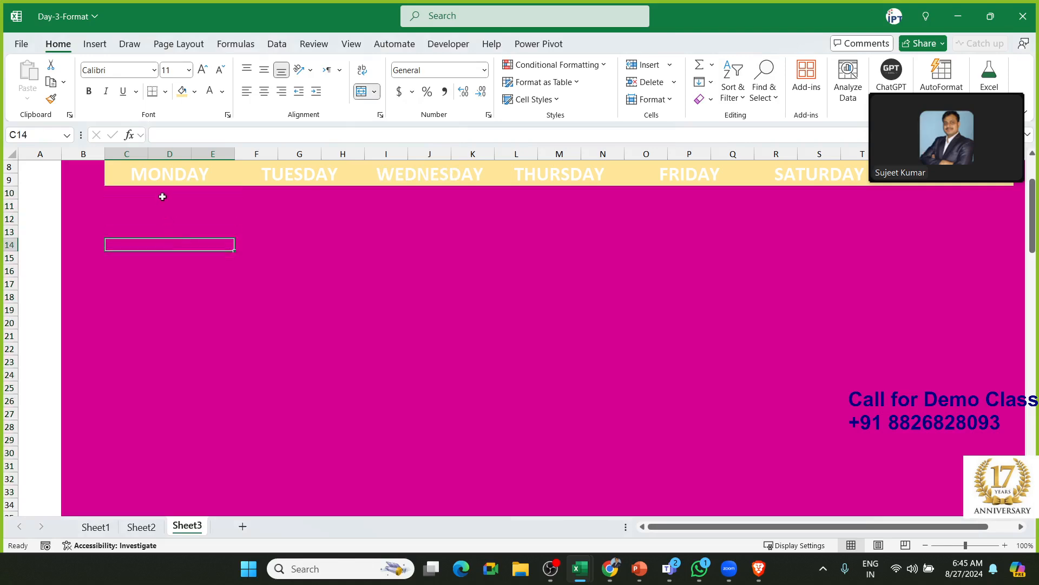
{"action": "left_click", "coordinate": [162, 195]}
{"action": "key", "text": "shift+Down"}
{"action": "key", "text": "shift+Down"}
{"action": "key", "text": "shift+Down"}
{"action": "key", "text": "shift+Down"}
{"action": "key", "text": "shift+Down"}
{"action": "key", "text": "shift+Down"}
{"action": "key", "text": "shift+Down"}
{"action": "key", "text": "shift+Down"}
{"action": "key", "text": "shift+Down"}
{"action": "key", "text": "shift+Down"}
{"action": "key", "text": "shift+Down"}
{"action": "key", "text": "shift+Down"}
{"action": "key", "text": "shift+Down"}
{"action": "key", "text": "shift+Down"}
{"action": "key", "text": "shift+Down"}
{"action": "key", "text": "shift+Down"}
{"action": "key", "text": "shift+Down"}
{"action": "key", "text": "shift+Down"}
{"action": "key", "text": "shift+Down"}
{"action": "key", "text": "shift+Down"}
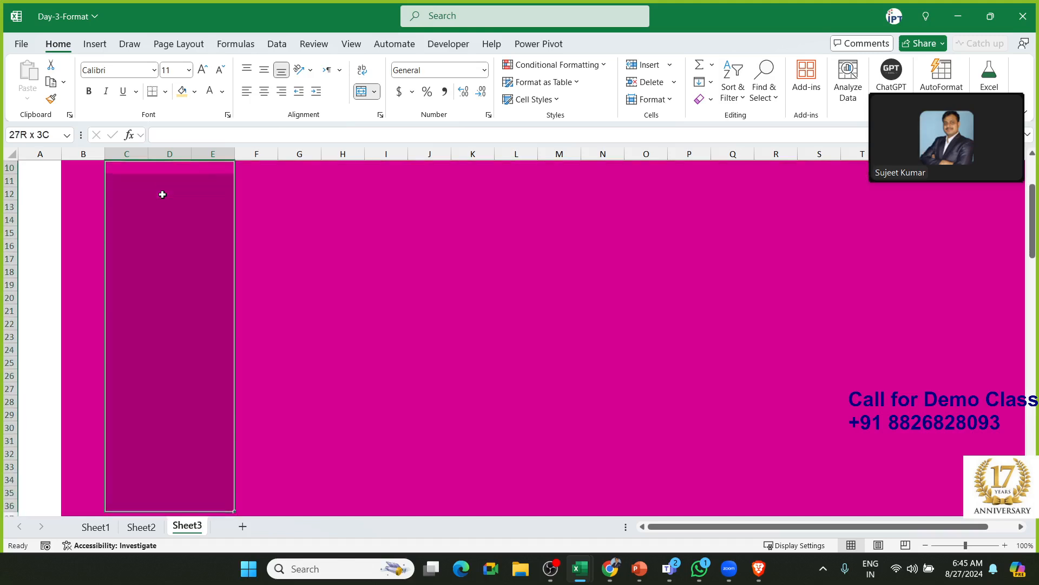
{"action": "key", "text": "shift+Down"}
{"action": "key", "text": "Down"}
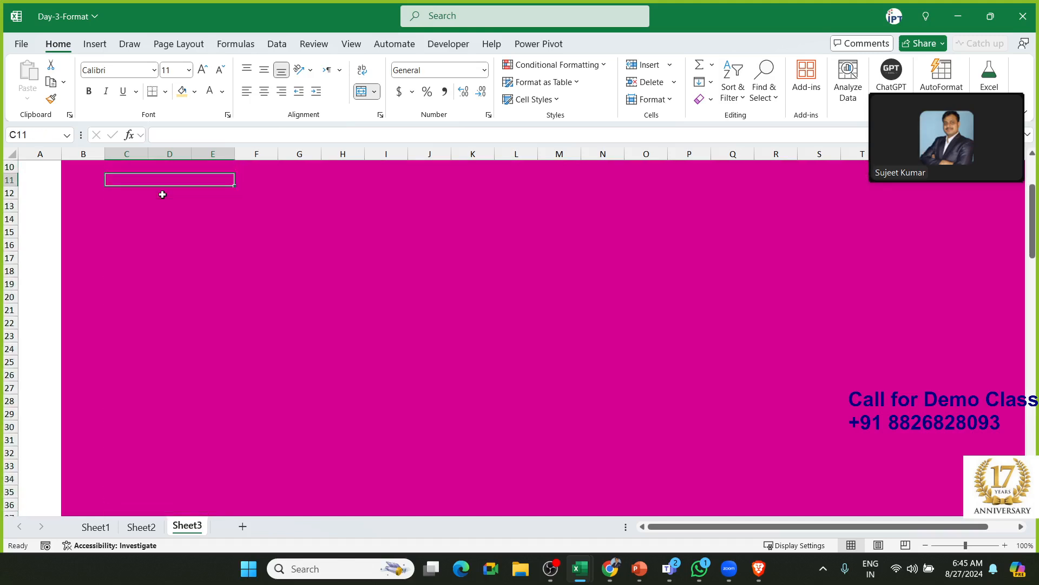
Reselect the Monday block, narrowing it to exactly C10 through E33
{"action": "scroll", "coordinate": [130, 379], "scroll_direction": "down", "scroll_amount": 1}
{"action": "left_click", "coordinate": [158, 441]}
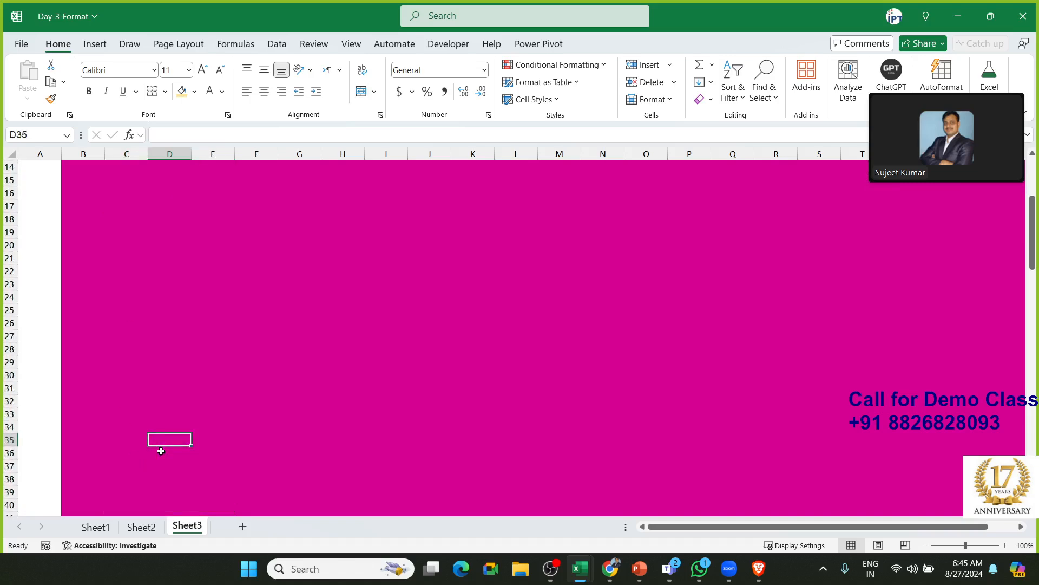
{"action": "key", "text": "Up"}
{"action": "key", "text": "Up"}
{"action": "key", "text": "Up"}
{"action": "key", "text": "Up"}
{"action": "key", "text": "Up"}
{"action": "key", "text": "Down"}
{"action": "key", "text": "Down"}
{"action": "key", "text": "Down"}
{"action": "key", "text": "Down"}
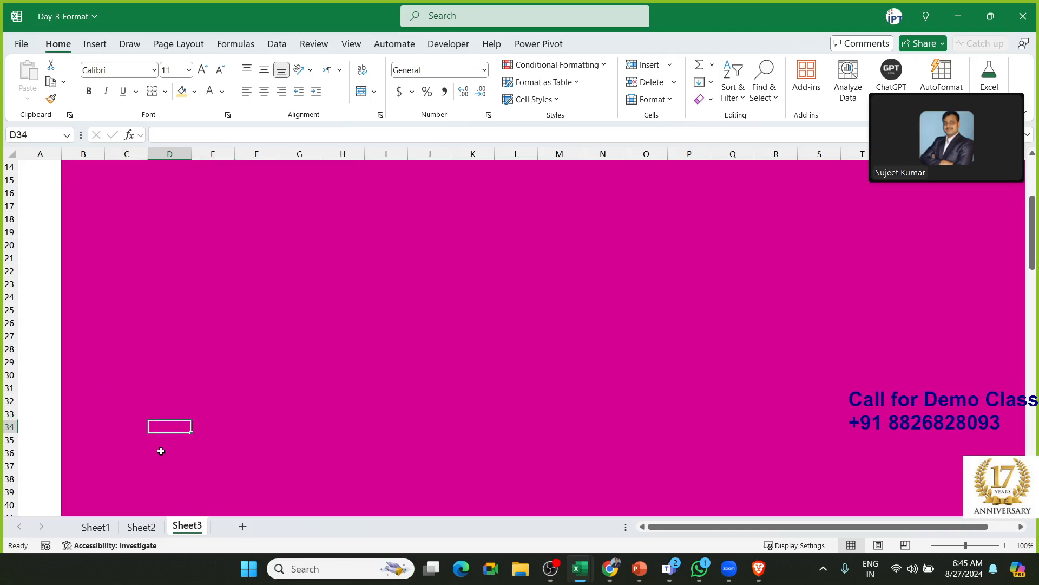
{"action": "key", "text": "shift+Up"}
{"action": "key", "text": "shift+Up"}
{"action": "key", "text": "shift+Up"}
{"action": "key", "text": "shift+Up"}
{"action": "key", "text": "shift+Up"}
{"action": "key", "text": "shift+Up"}
{"action": "key", "text": "shift+Up"}
{"action": "key", "text": "shift+Up"}
{"action": "key", "text": "shift+Up"}
{"action": "key", "text": "shift+Up"}
{"action": "key", "text": "shift+Up"}
{"action": "key", "text": "shift+Up"}
{"action": "key", "text": "shift+Up"}
{"action": "key", "text": "shift+Up"}
{"action": "key", "text": "shift+Up"}
{"action": "key", "text": "shift+Up"}
{"action": "key", "text": "shift+Up"}
{"action": "key", "text": "shift+Up"}
{"action": "key", "text": "shift+Up"}
{"action": "key", "text": "shift+Up"}
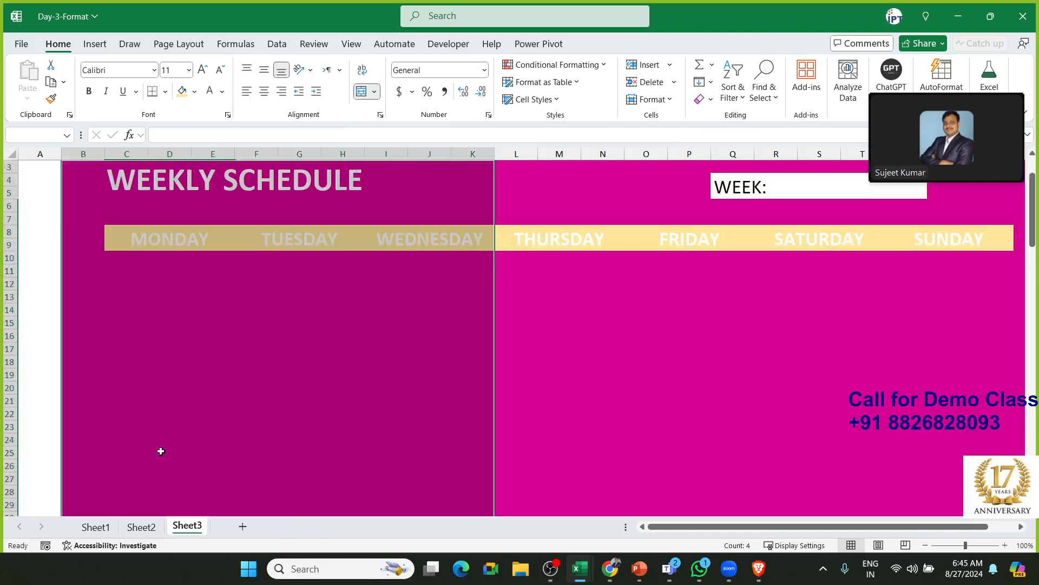
{"action": "key", "text": "shift+Up"}
{"action": "key", "text": "shift+Up"}
{"action": "key", "text": "shift+Down"}
{"action": "key", "text": "shift+Down"}
{"action": "key", "text": "shift+Down"}
{"action": "key", "text": "shift+Down"}
{"action": "key", "text": "shift+Down"}
{"action": "key", "text": "shift+Down"}
{"action": "key", "text": "shift+Down"}
{"action": "key", "text": "shift+Down"}
{"action": "key", "text": "shift+Down"}
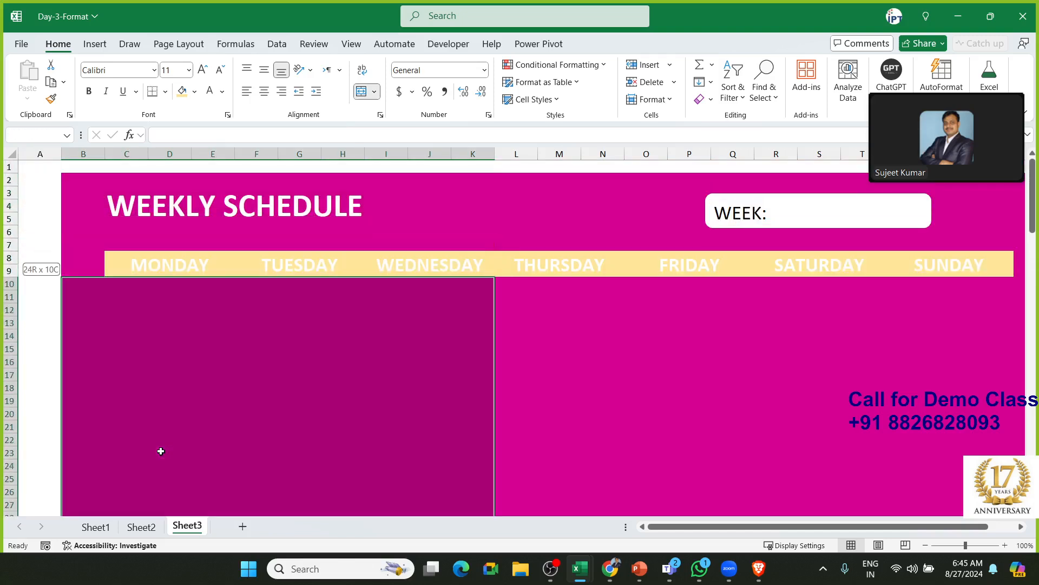
{"action": "key", "text": "shift+Right"}
{"action": "key", "text": "shift+Left"}
{"action": "key", "text": "shift+Left"}
{"action": "key", "text": "shift+Left"}
{"action": "key", "text": "shift+Left"}
{"action": "key", "text": "shift+Left"}
{"action": "key", "text": "shift+Left"}
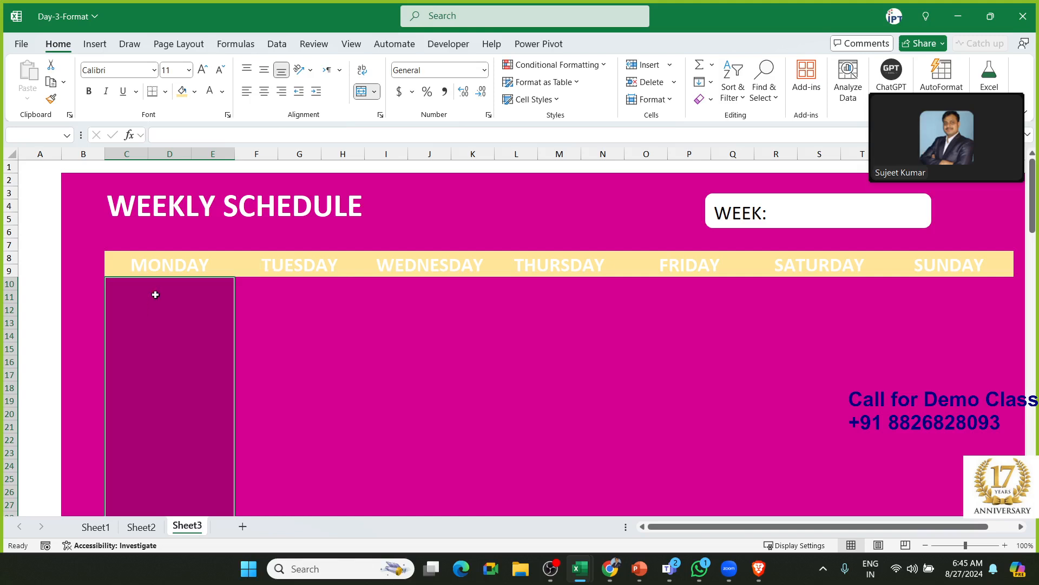
Fill the Monday block under the header white
{"action": "left_click", "coordinate": [195, 91]}
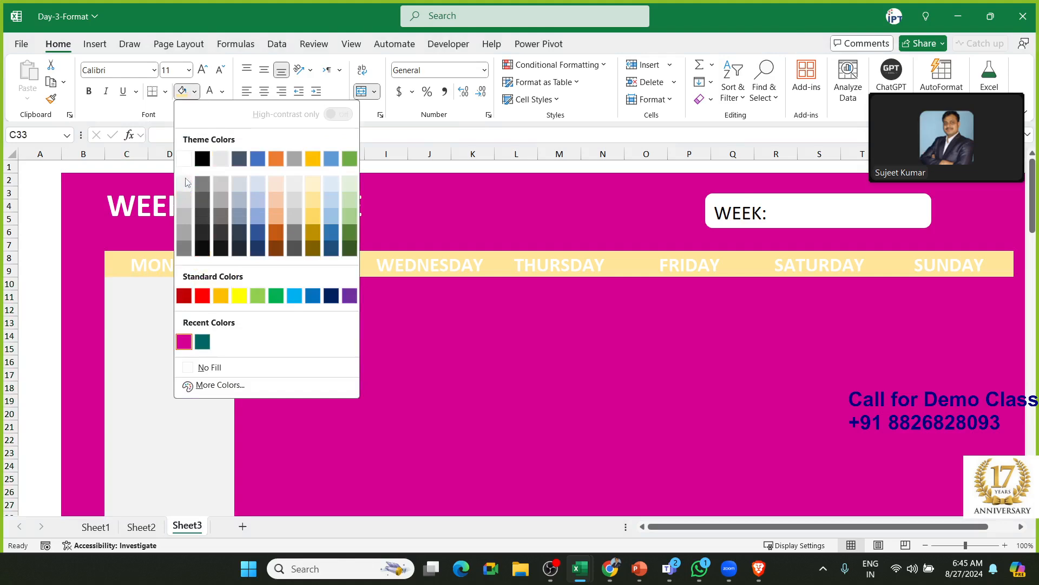
{"action": "left_click", "coordinate": [184, 158]}
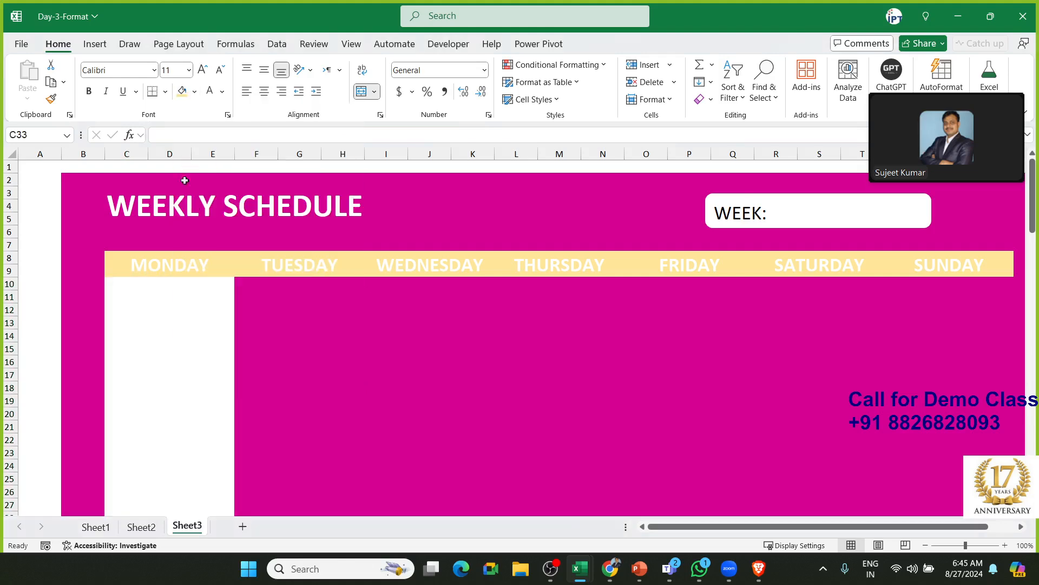
{"action": "scroll", "coordinate": [144, 298], "scroll_direction": "down", "scroll_amount": 4}
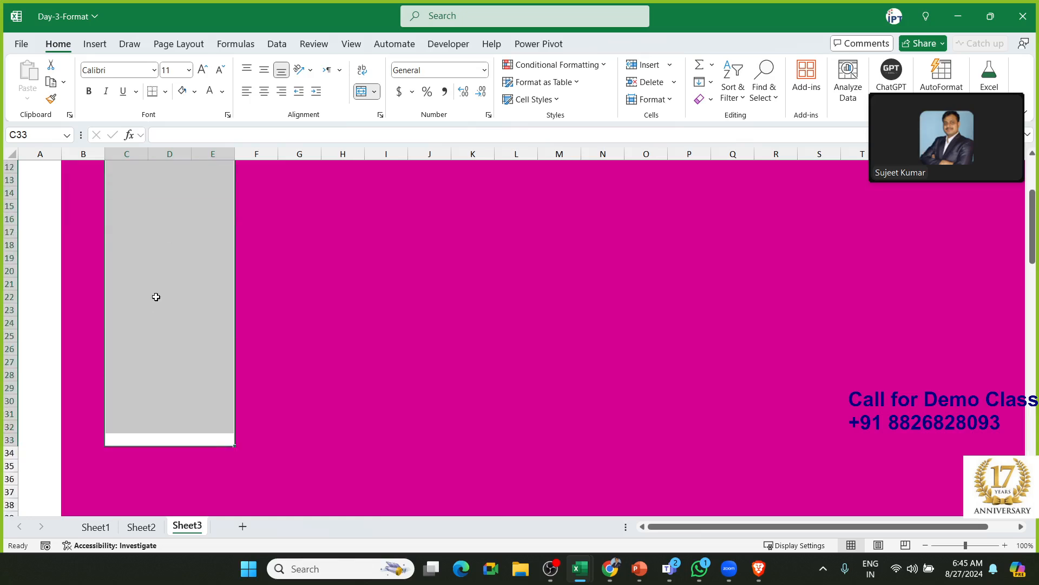
{"action": "left_click", "coordinate": [156, 297]}
{"action": "scroll", "coordinate": [156, 298], "scroll_direction": "up", "scroll_amount": 4}
{"action": "left_click", "coordinate": [156, 302]}
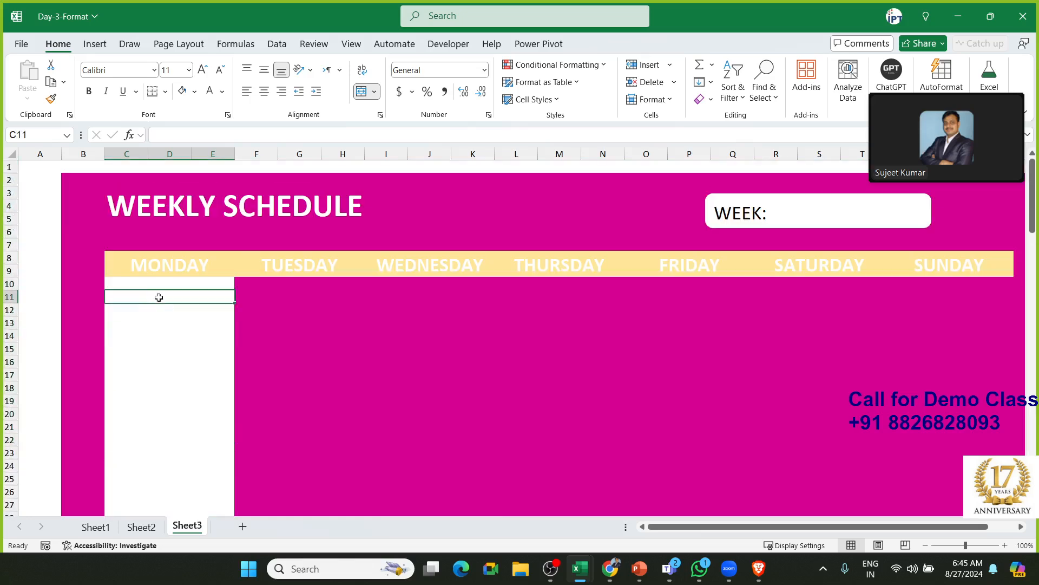
Make rows 10 through 25 taller by dragging their row border
{"action": "scroll", "coordinate": [43, 367], "scroll_direction": "down", "scroll_amount": 4}
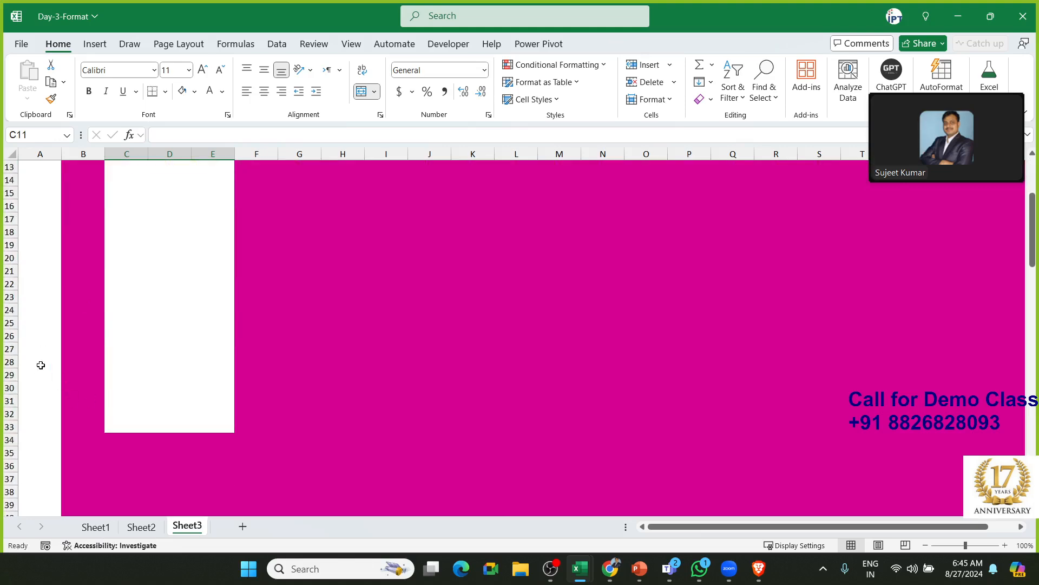
{"action": "left_click", "coordinate": [8, 337]}
{"action": "left_click_drag", "start_coordinate": [9, 338], "coordinate": [11, 428]}
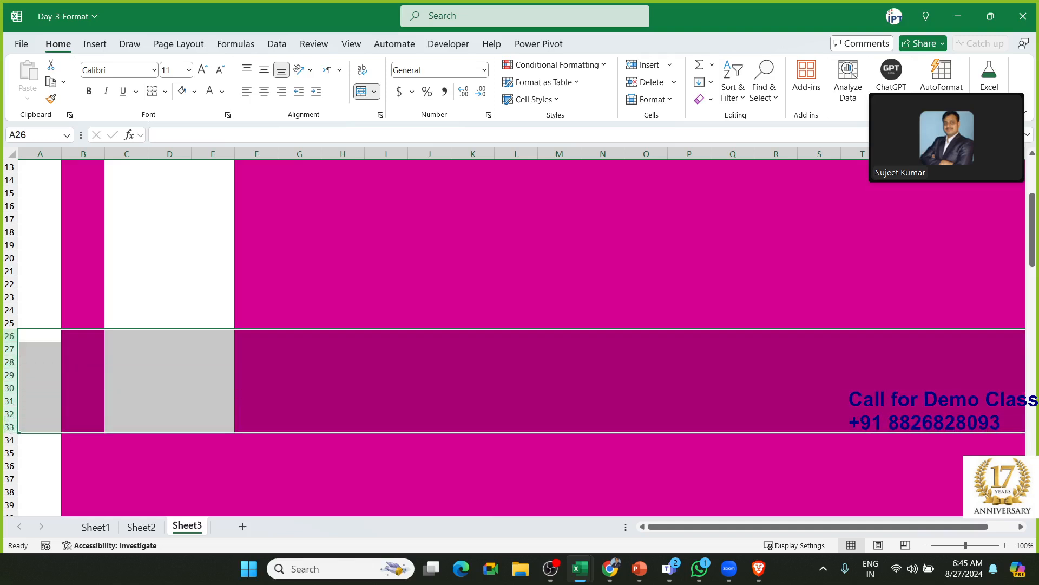
{"action": "scroll", "coordinate": [520, 335], "scroll_direction": "up", "scroll_amount": 4}
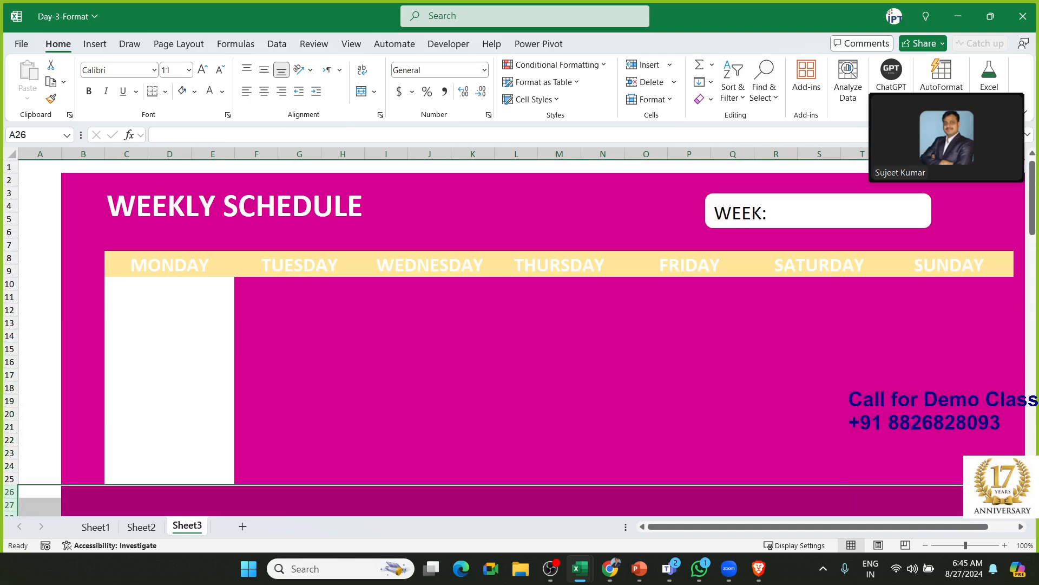
{"action": "left_click", "coordinate": [9, 285]}
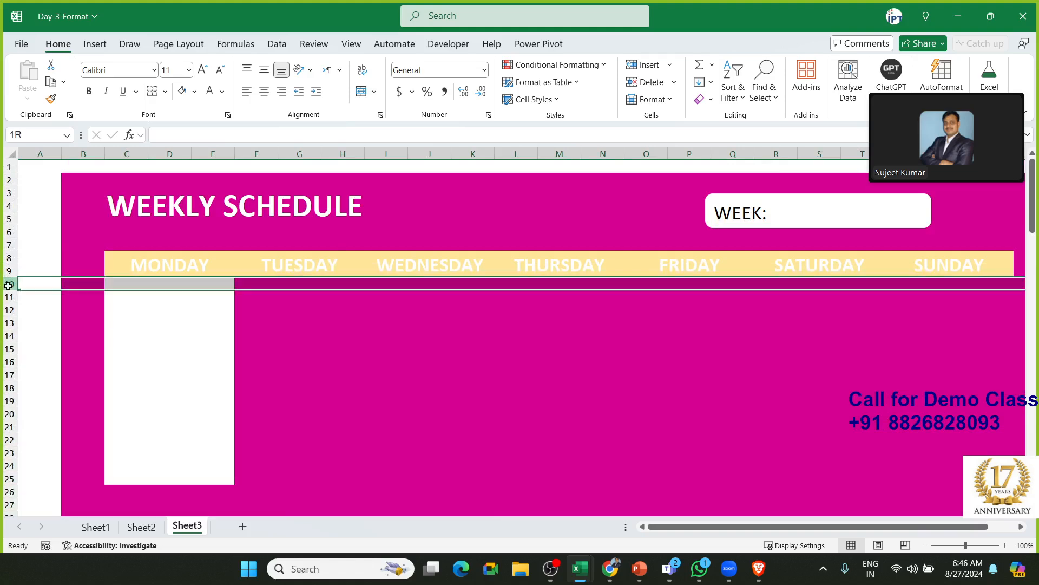
{"action": "left_click_drag", "start_coordinate": [9, 311], "coordinate": [7, 495]}
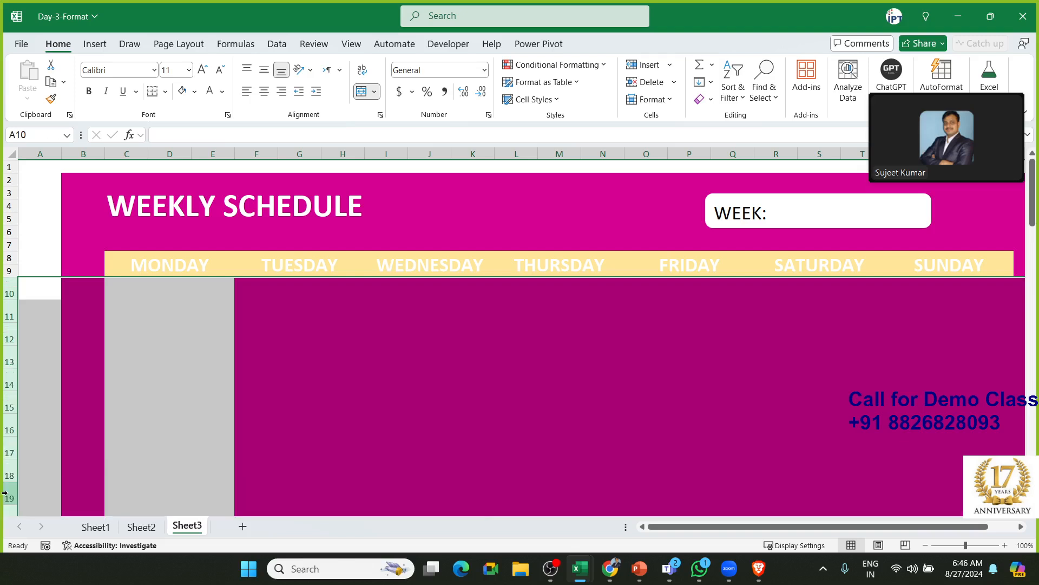
Select cell C11 and bring up the fill colours to shade it
{"action": "left_click", "coordinate": [145, 342]}
{"action": "left_click", "coordinate": [148, 295]}
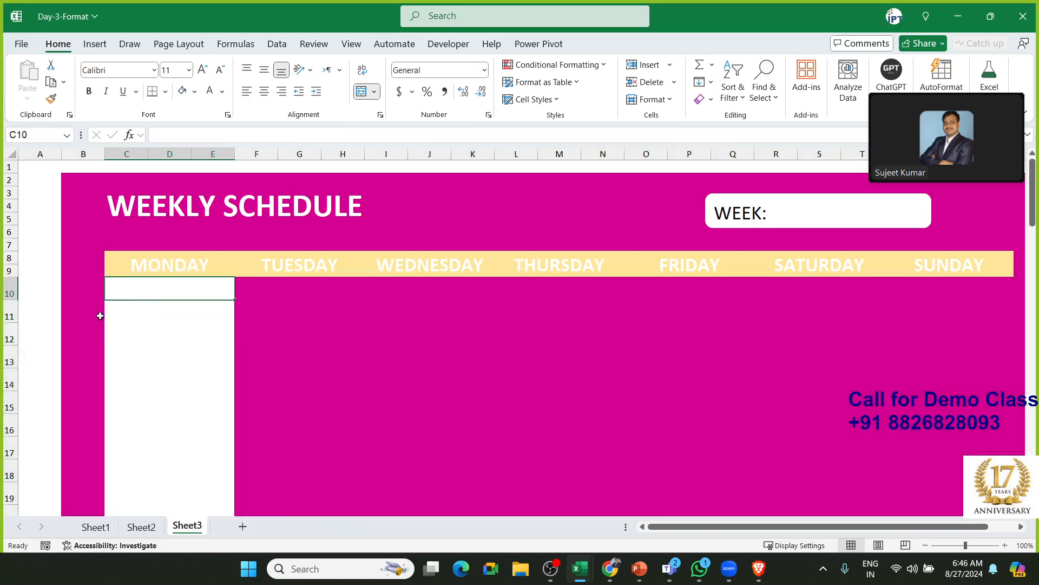
{"action": "left_click", "coordinate": [130, 312]}
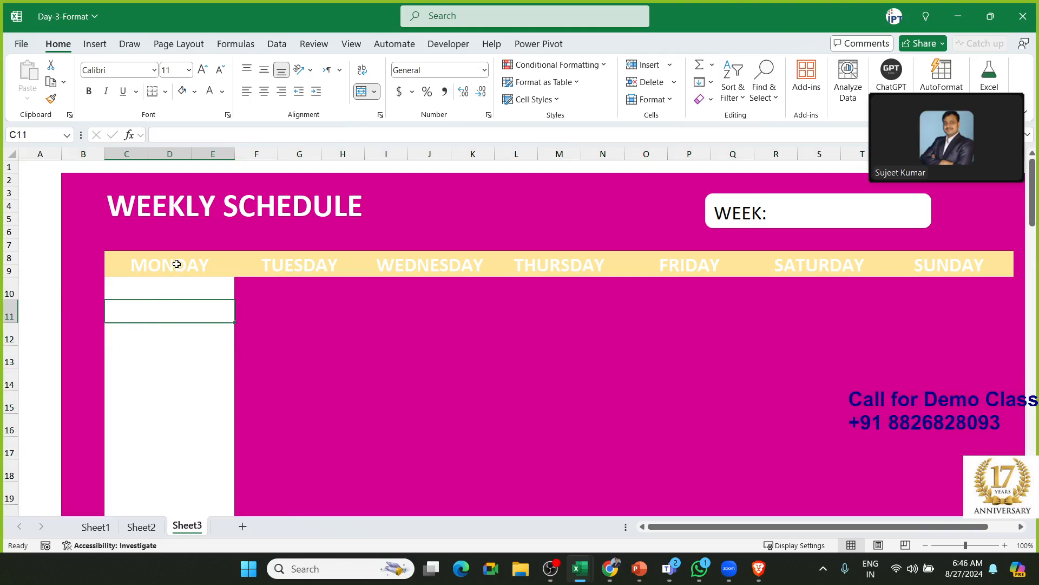
{"action": "left_click", "coordinate": [195, 91]}
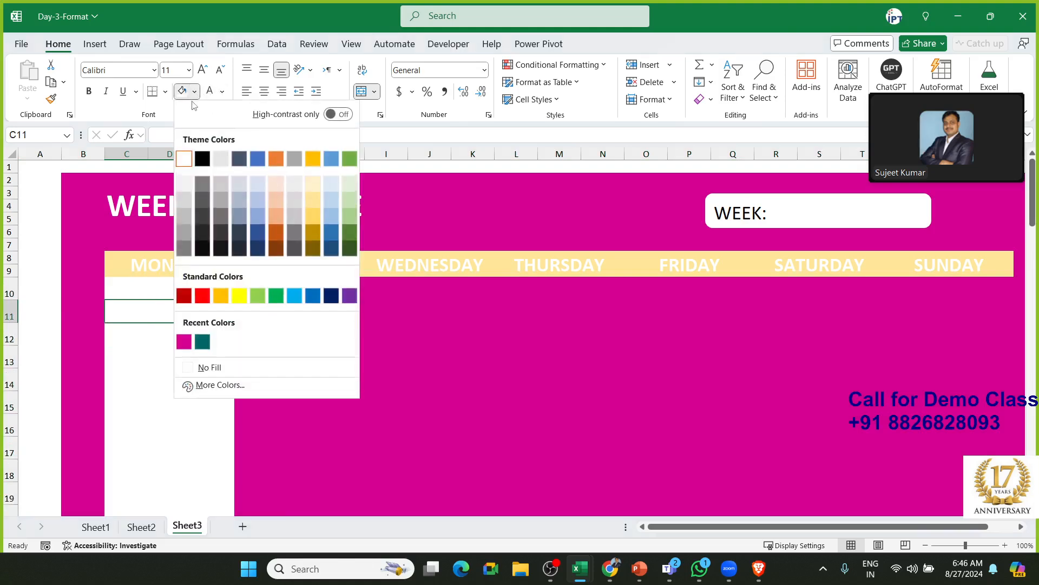
Shade alternate Monday rows C11, C13, C15, C17, C19, C21 and C23 light grey
{"action": "left_click", "coordinate": [189, 183]}
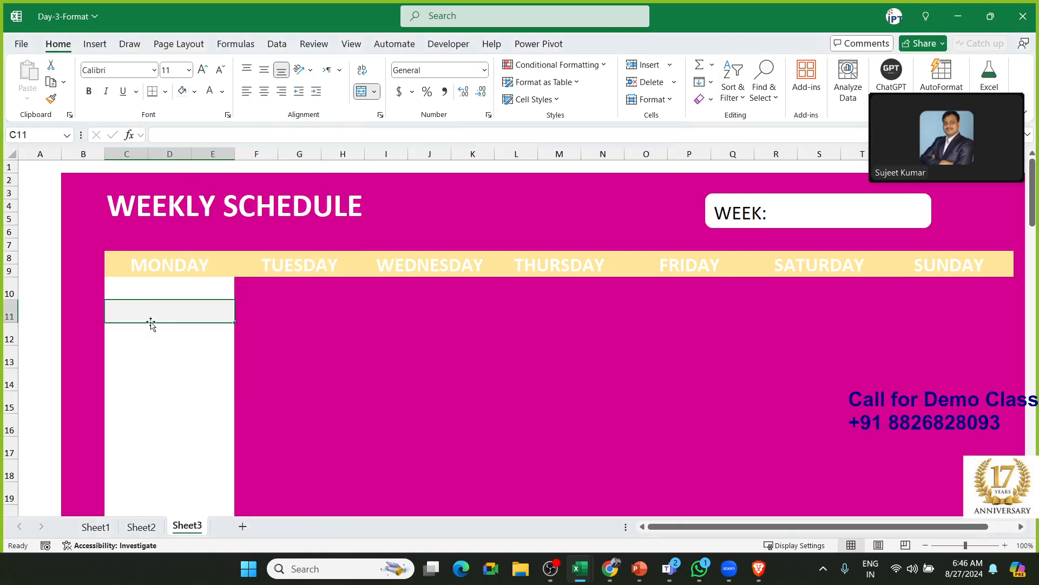
{"action": "left_click", "coordinate": [150, 334]}
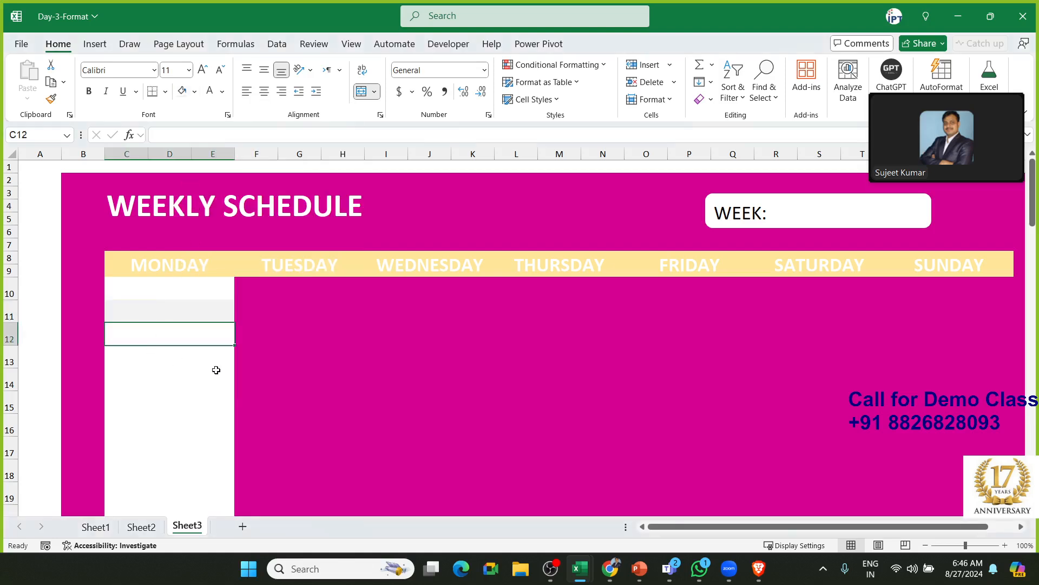
{"action": "key", "text": "Down"}
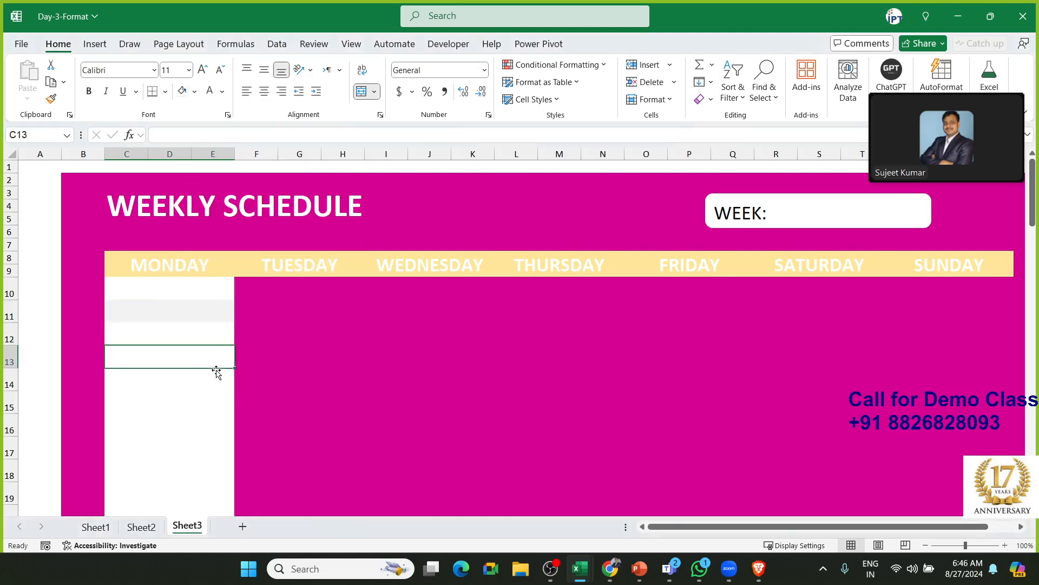
{"action": "key", "text": "F4"}
{"action": "key", "text": "Down"}
{"action": "key", "text": "Down"}
{"action": "key", "text": "F4"}
{"action": "key", "text": "Down"}
{"action": "key", "text": "Down"}
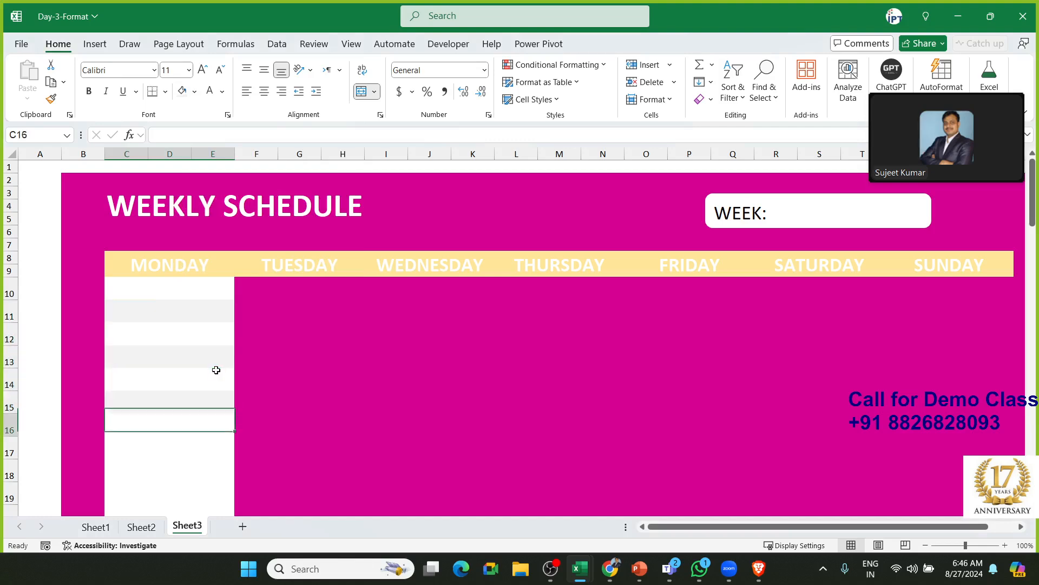
{"action": "key", "text": "F4"}
{"action": "key", "text": "Down"}
{"action": "key", "text": "Down"}
{"action": "key", "text": "Down"}
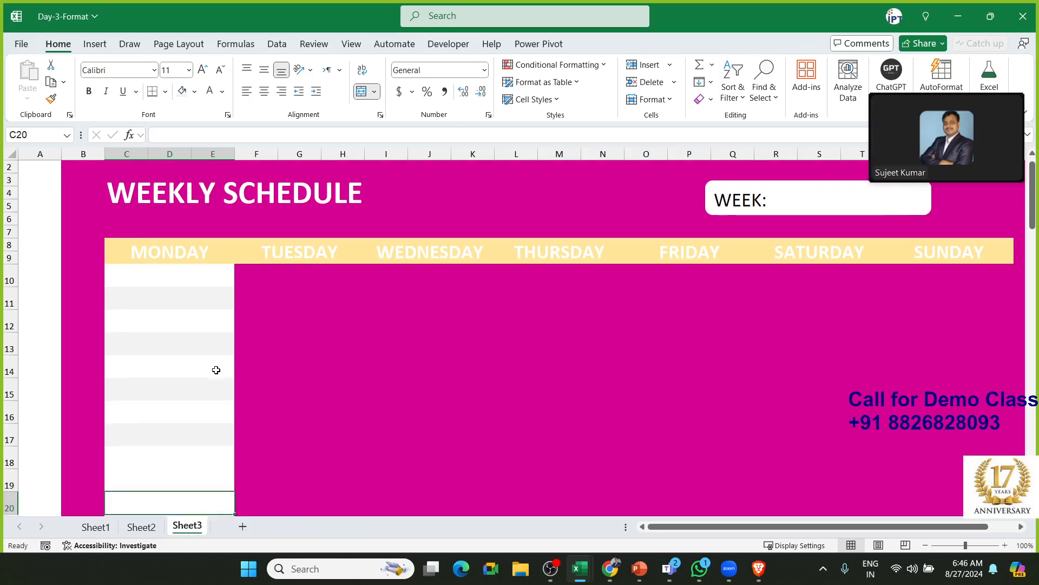
{"action": "key", "text": "Up"}
{"action": "key", "text": "F4"}
{"action": "key", "text": "Down"}
{"action": "key", "text": "Down"}
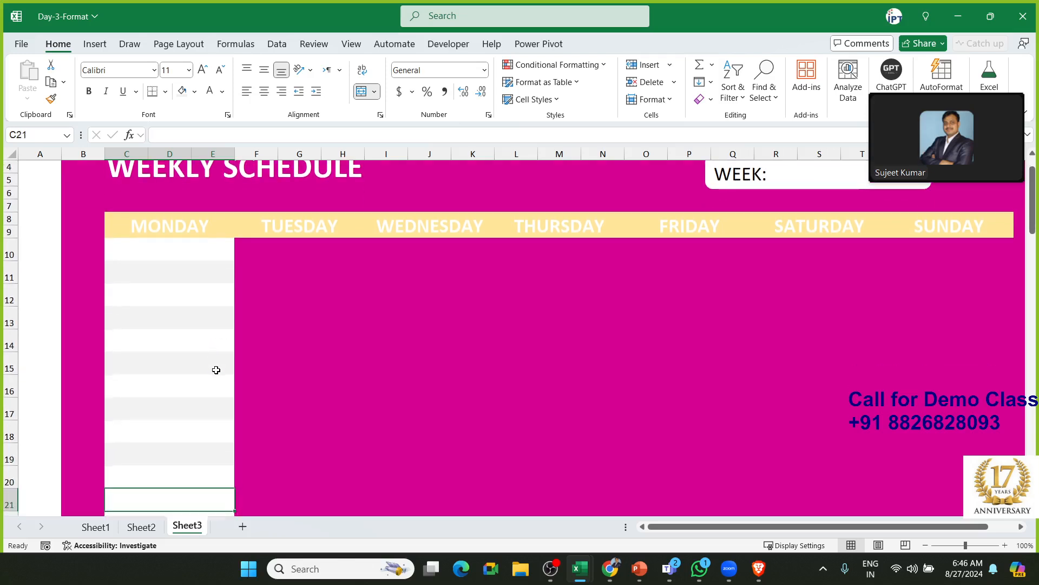
{"action": "key", "text": "F4"}
{"action": "key", "text": "Down"}
{"action": "key", "text": "Down"}
{"action": "key", "text": "F4"}
{"action": "key", "text": "Down"}
{"action": "key", "text": "Down"}
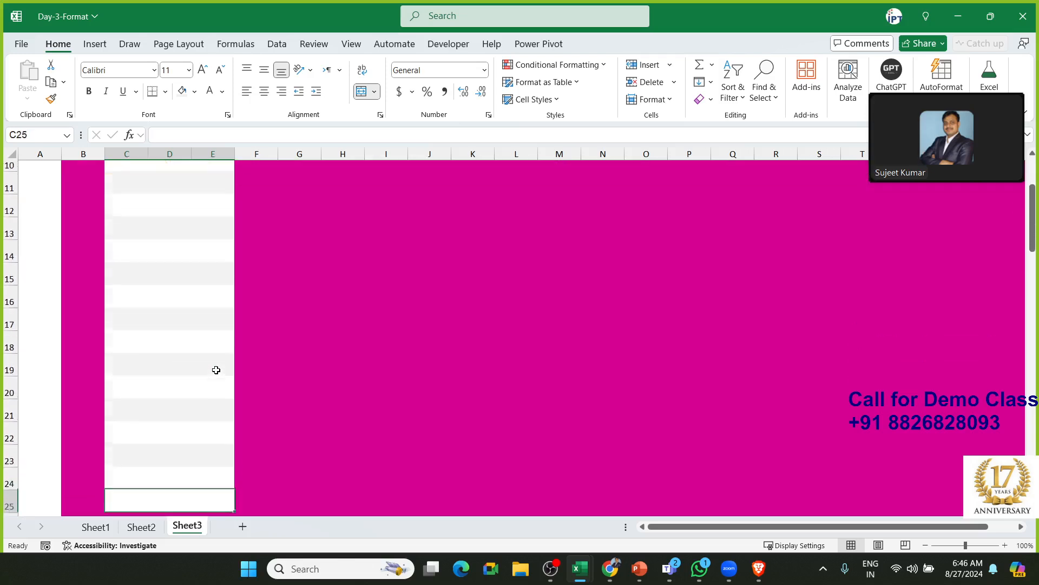
{"action": "key", "text": "Up"}
{"action": "key", "text": "Up"}
{"action": "key", "text": "Up"}
{"action": "key", "text": "Up"}
{"action": "key", "text": "Up"}
{"action": "key", "text": "Up"}
{"action": "key", "text": "Up"}
{"action": "key", "text": "Up"}
{"action": "key", "text": "Up"}
{"action": "key", "text": "Up"}
{"action": "key", "text": "Up"}
{"action": "key", "text": "Up"}
{"action": "key", "text": "Up"}
{"action": "key", "text": "Up"}
{"action": "key", "text": "Up"}
{"action": "key", "text": "Up"}
{"action": "key", "text": "Up"}
{"action": "key", "text": "Up"}
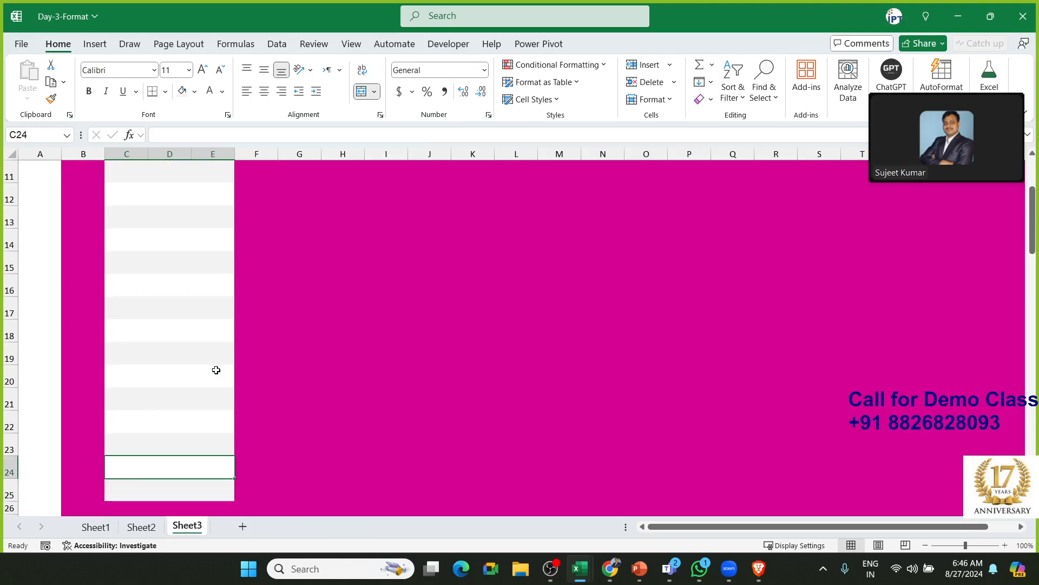
{"action": "key", "text": "Down"}
{"action": "key", "text": "Down"}
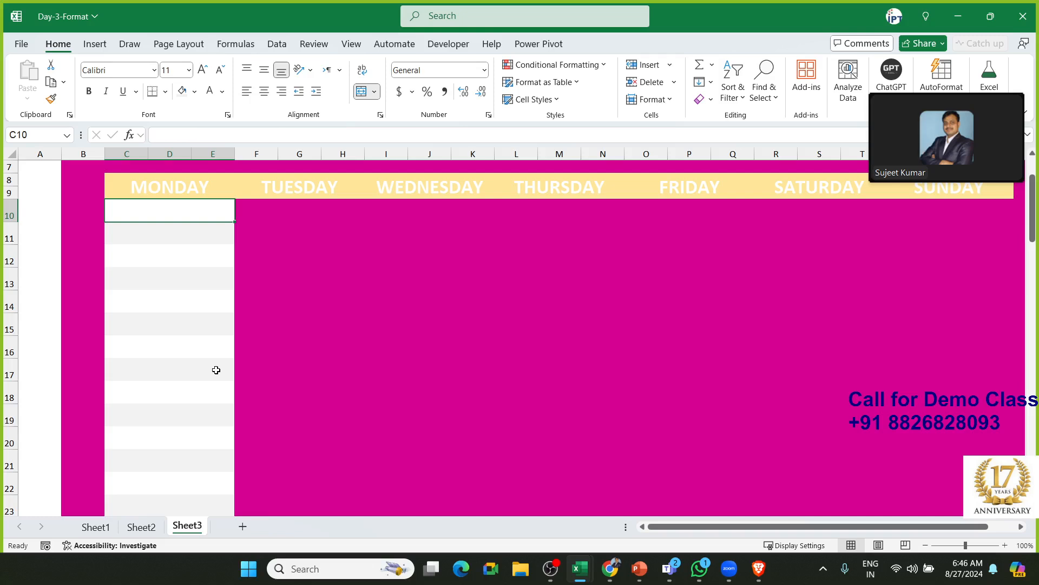
Copy the banded Monday block C10:E25 and paste it under TUESDAY
{"action": "key", "text": "shift+Down"}
{"action": "key", "text": "shift+Down"}
{"action": "key", "text": "shift+Down"}
{"action": "key", "text": "shift+Down"}
{"action": "key", "text": "shift+Down"}
{"action": "key", "text": "shift+Down"}
{"action": "key", "text": "shift+Down"}
{"action": "key", "text": "shift+Down"}
{"action": "key", "text": "shift+Down"}
{"action": "key", "text": "shift+Down"}
{"action": "key", "text": "shift+Down"}
{"action": "key", "text": "shift+Down"}
{"action": "key", "text": "shift+Down"}
{"action": "key", "text": "shift+Down"}
{"action": "key", "text": "shift+Down"}
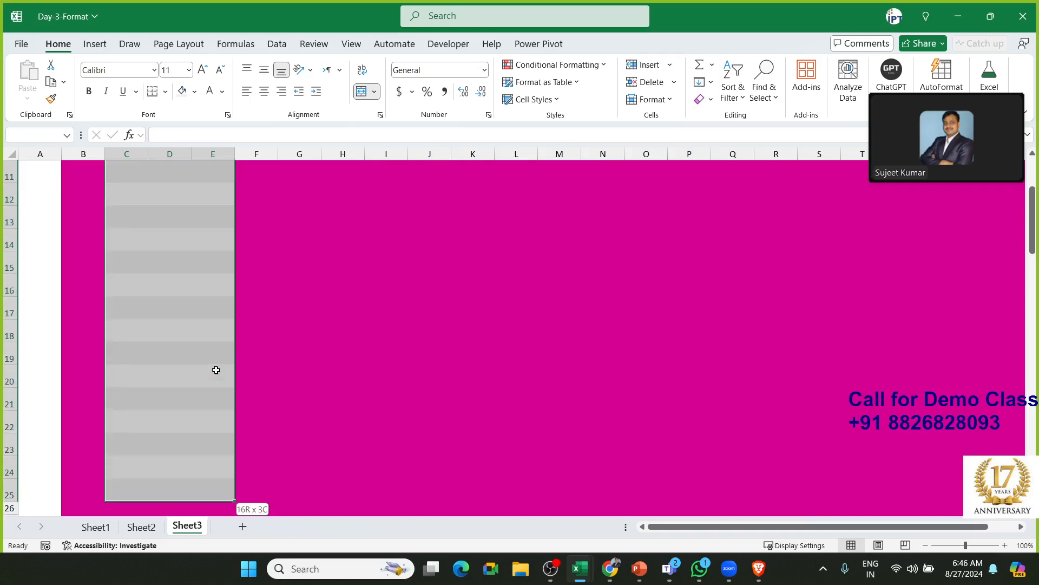
{"action": "key", "text": "ctrl+c"}
{"action": "key", "text": "Up"}
{"action": "key", "text": "Up"}
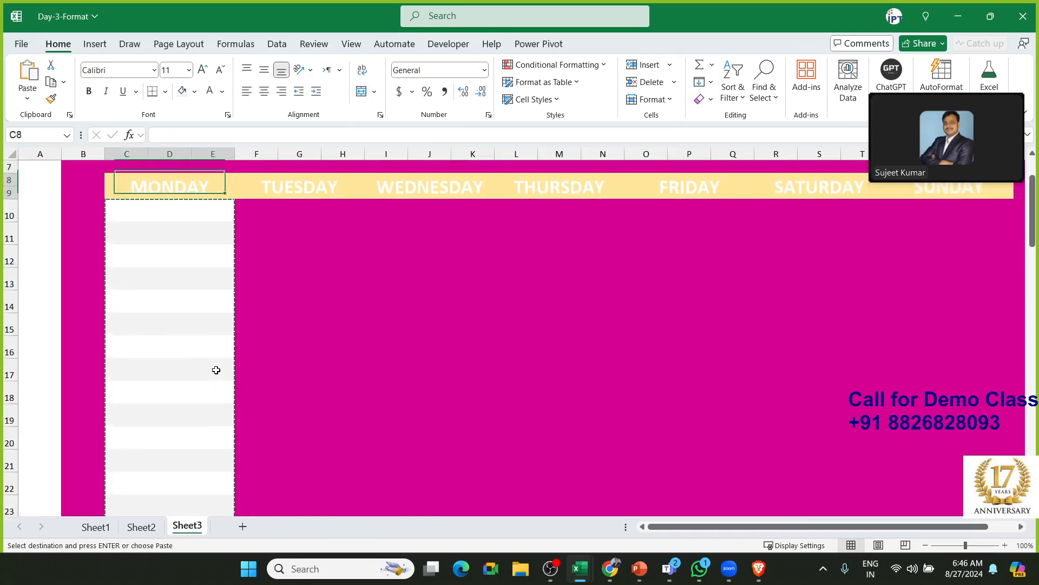
{"action": "key", "text": "Right"}
{"action": "key", "text": "Right"}
{"action": "key", "text": "Right"}
{"action": "key", "text": "Down"}
{"action": "key", "text": "Left"}
{"action": "key", "text": "Left"}
{"action": "key", "text": "Left"}
{"action": "key", "text": "Left"}
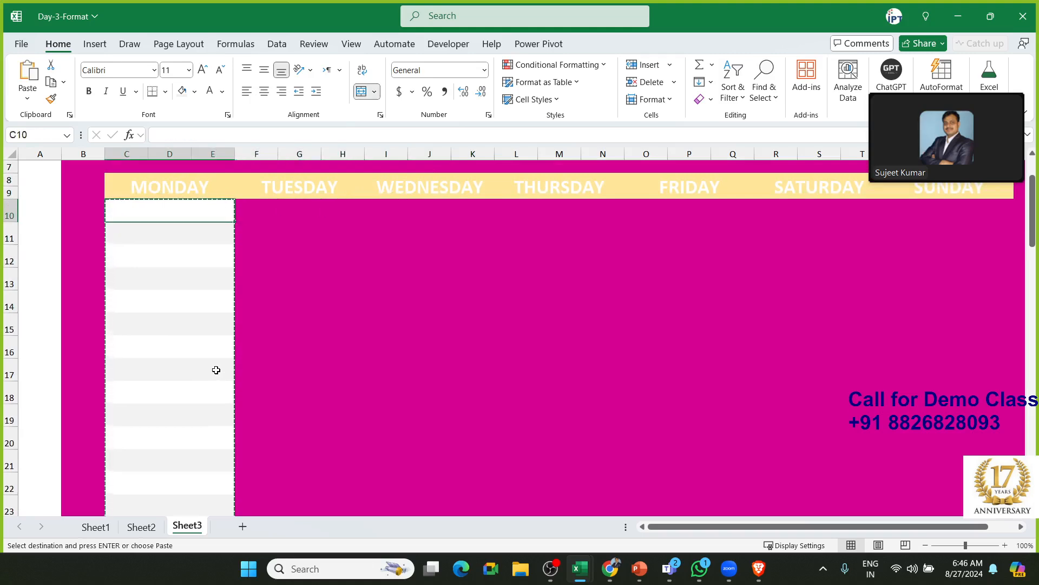
{"action": "key", "text": "Right"}
{"action": "key", "text": "ctrl+v"}
Paste the same banded rows under WEDNESDAY, THURSDAY, FRIDAY, SATURDAY and SUNDAY
{"action": "key", "text": "Right"}
{"action": "key", "text": "Right"}
{"action": "key", "text": "Right"}
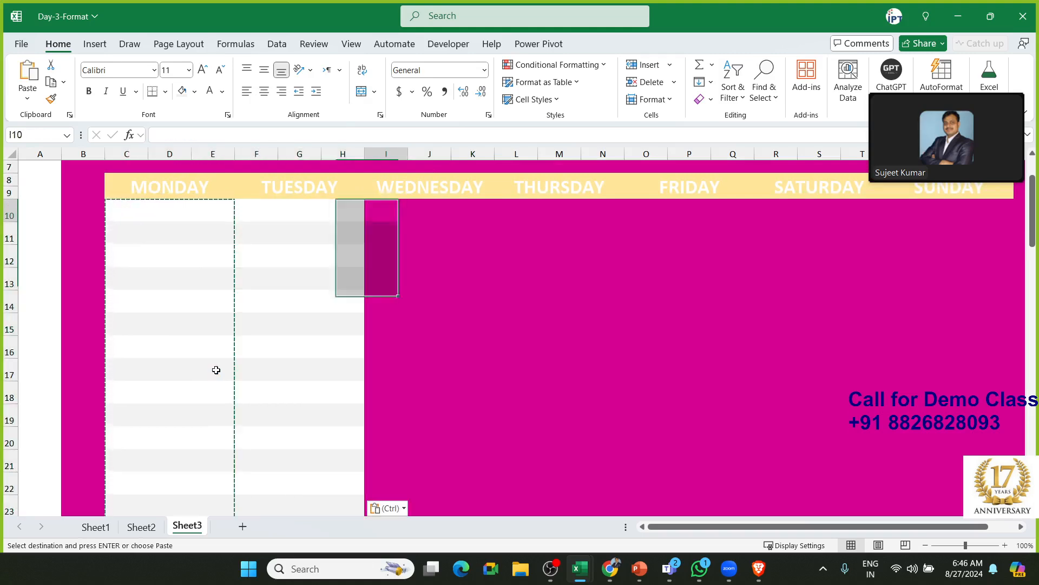
{"action": "key", "text": "ctrl+v"}
{"action": "key", "text": "Right"}
{"action": "key", "text": "Right"}
{"action": "key", "text": "Right"}
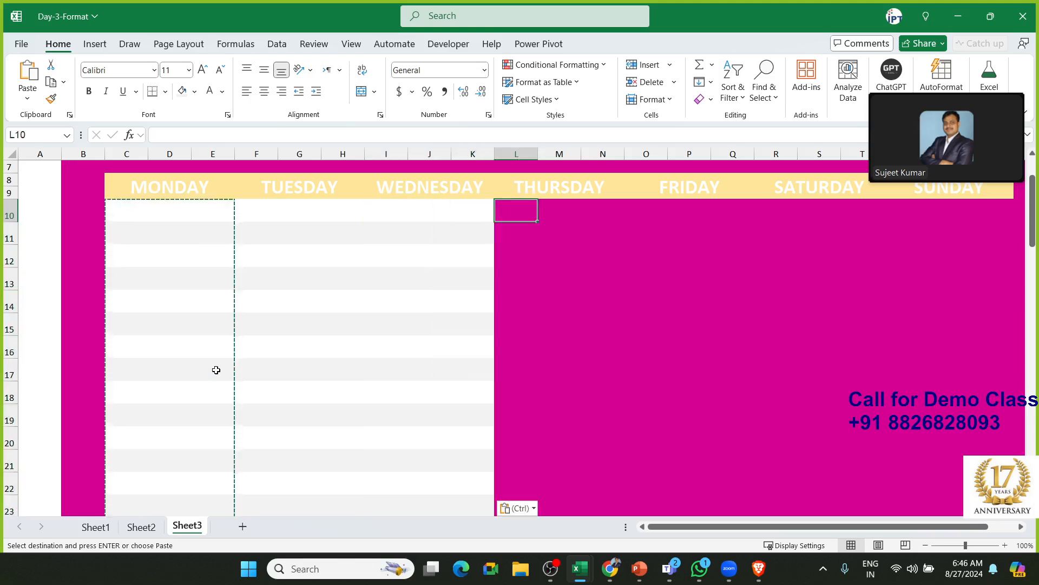
{"action": "key", "text": "ctrl+v"}
{"action": "key", "text": "Right"}
{"action": "key", "text": "Right"}
{"action": "key", "text": "Right"}
{"action": "key", "text": "ctrl+v"}
{"action": "key", "text": "Right"}
{"action": "key", "text": "Right"}
{"action": "key", "text": "Right"}
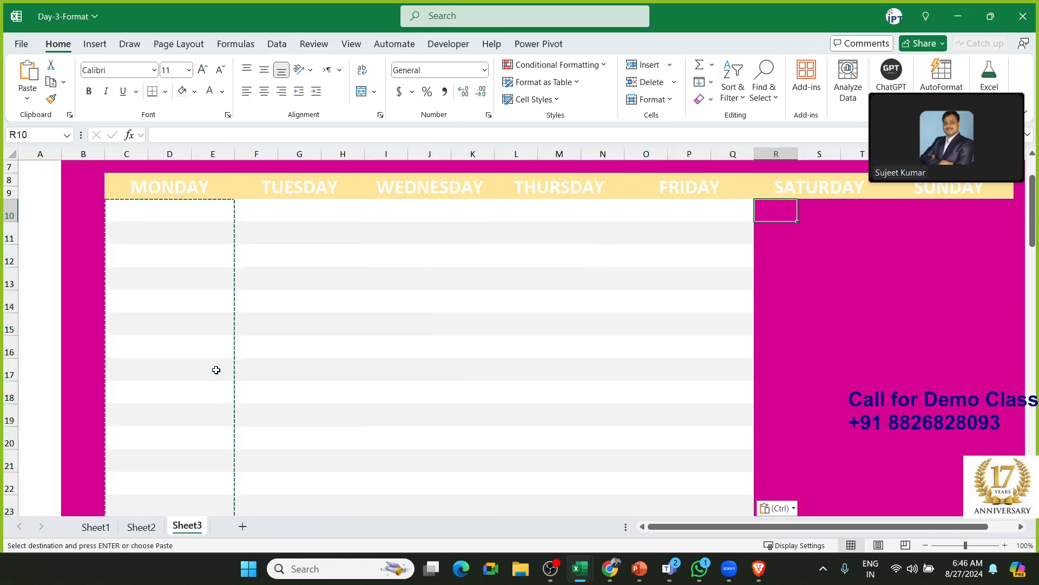
{"action": "key", "text": "ctrl+v"}
{"action": "key", "text": "Right"}
{"action": "key", "text": "ctrl+v"}
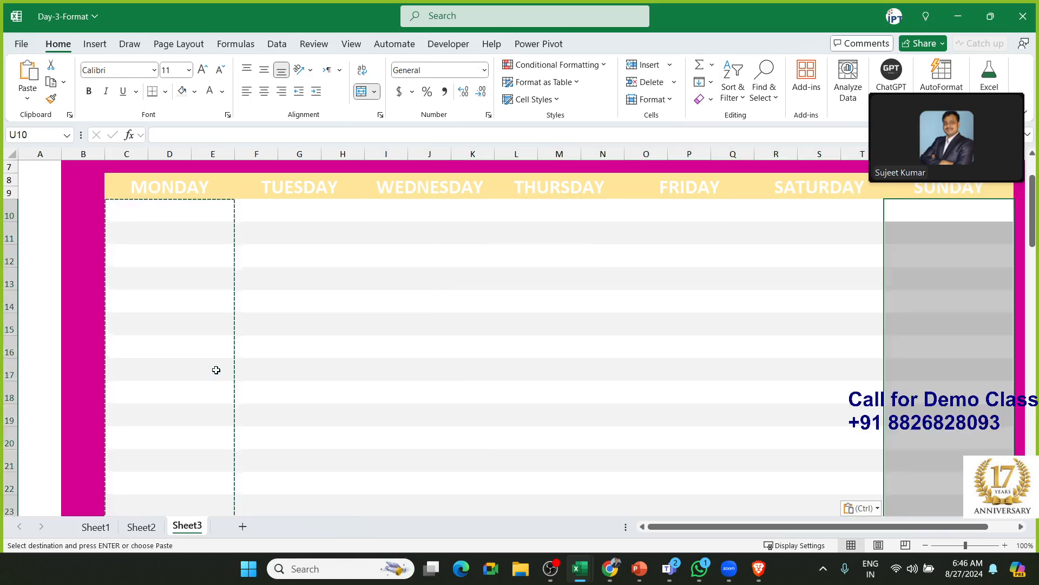
{"action": "key", "text": "Down"}
{"action": "key", "text": "Left"}
{"action": "key", "text": "Left"}
{"action": "key", "text": "Escape"}
{"action": "key", "text": "Left"}
{"action": "key", "text": "Left"}
{"action": "key", "text": "Left"}
{"action": "key", "text": "Left"}
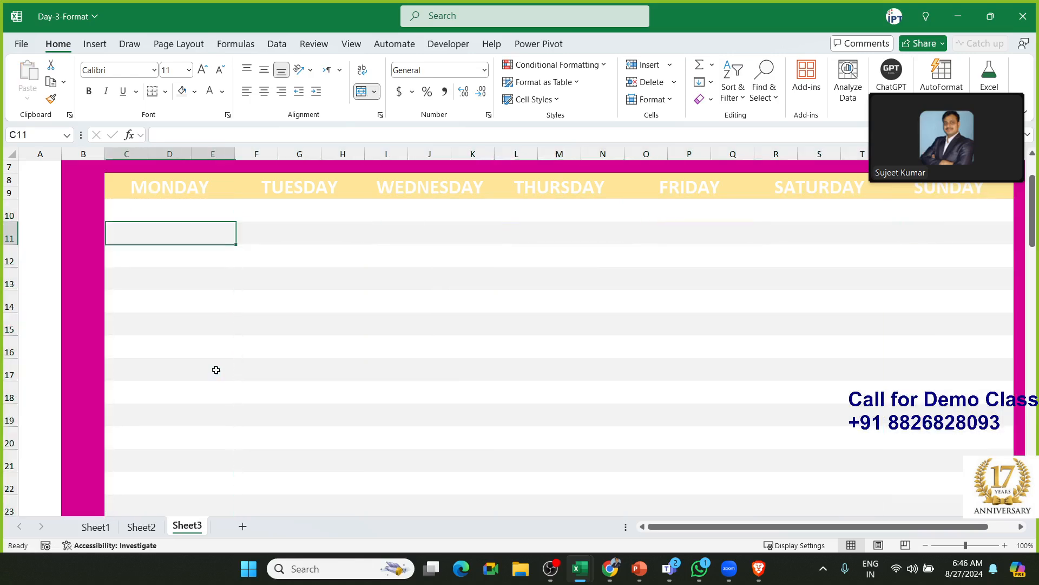
{"action": "key", "text": "Up"}
{"action": "key", "text": "Up"}
{"action": "key", "text": "Right"}
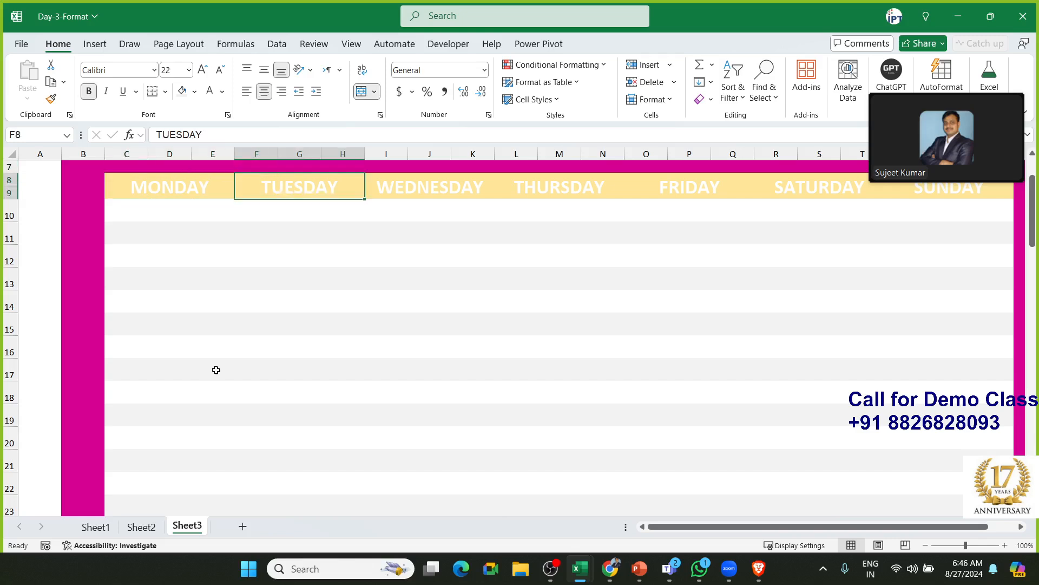
Fill the TUESDAY header gold and the WEDNESDAY header a darker gold
{"action": "left_click", "coordinate": [195, 92]}
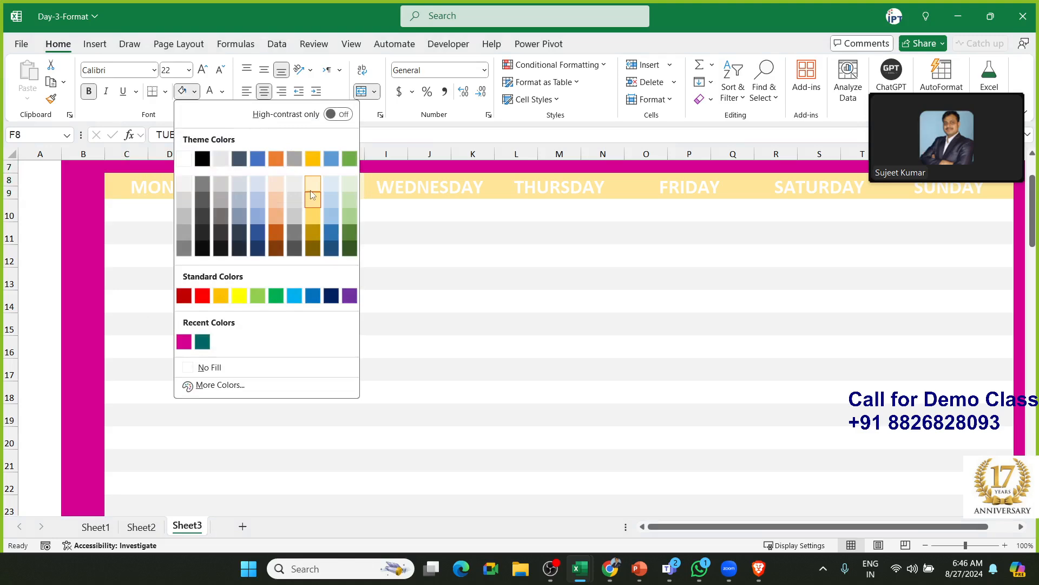
{"action": "left_click", "coordinate": [314, 213]}
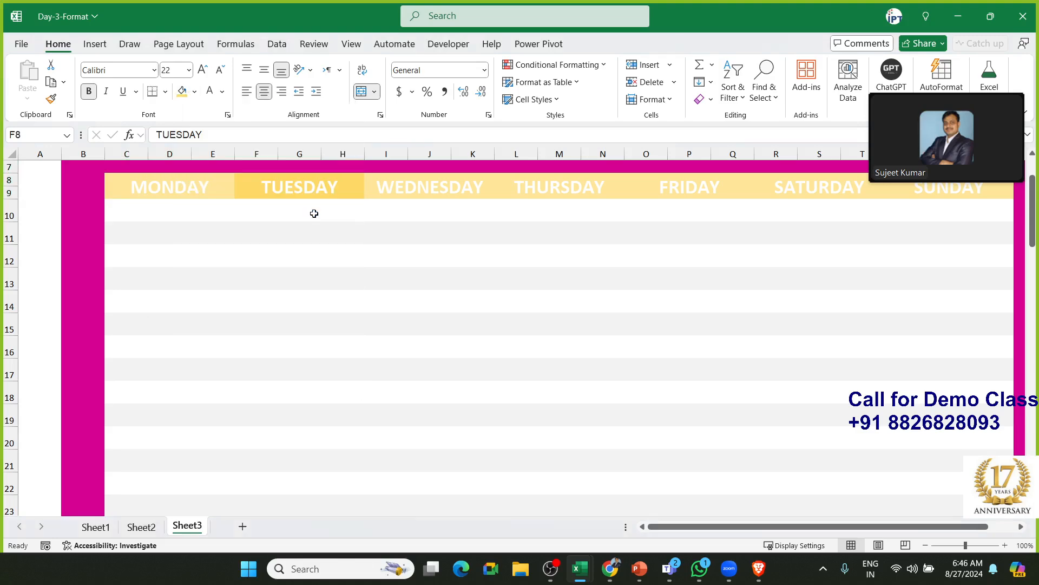
{"action": "left_click", "coordinate": [386, 194]}
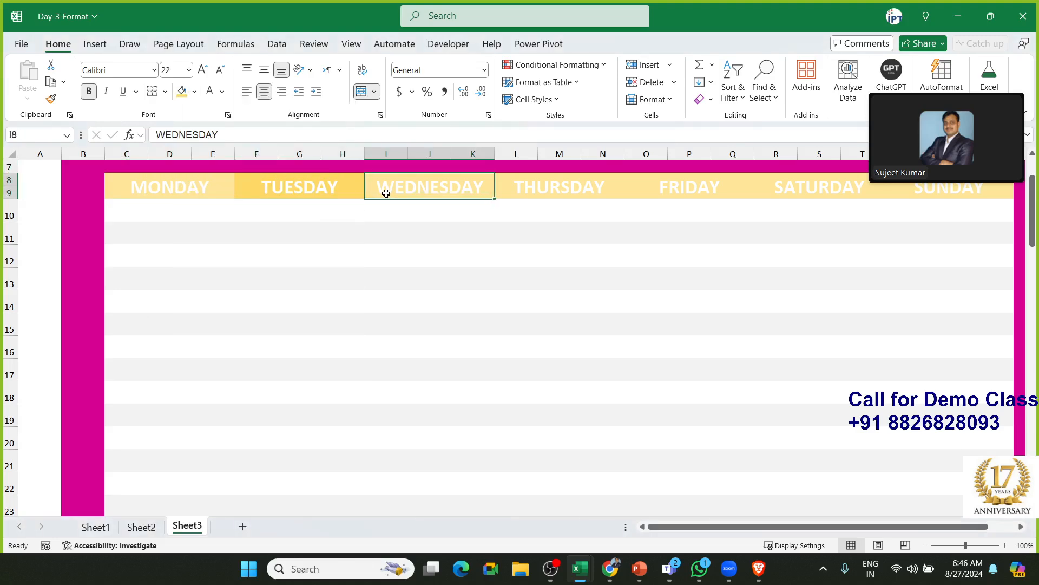
{"action": "left_click", "coordinate": [194, 91]}
{"action": "left_click", "coordinate": [313, 217]}
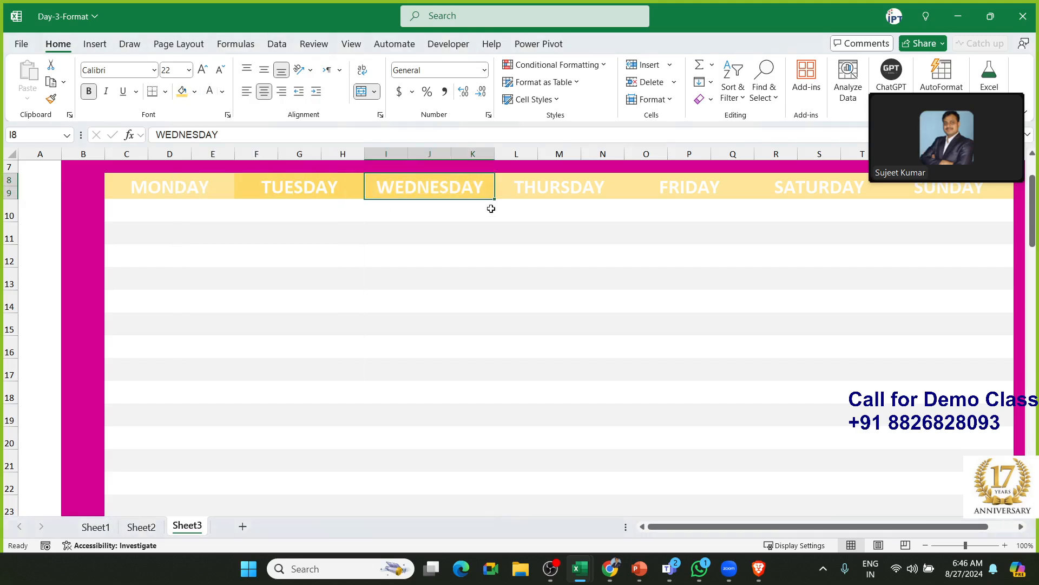
{"action": "left_click", "coordinate": [195, 91]}
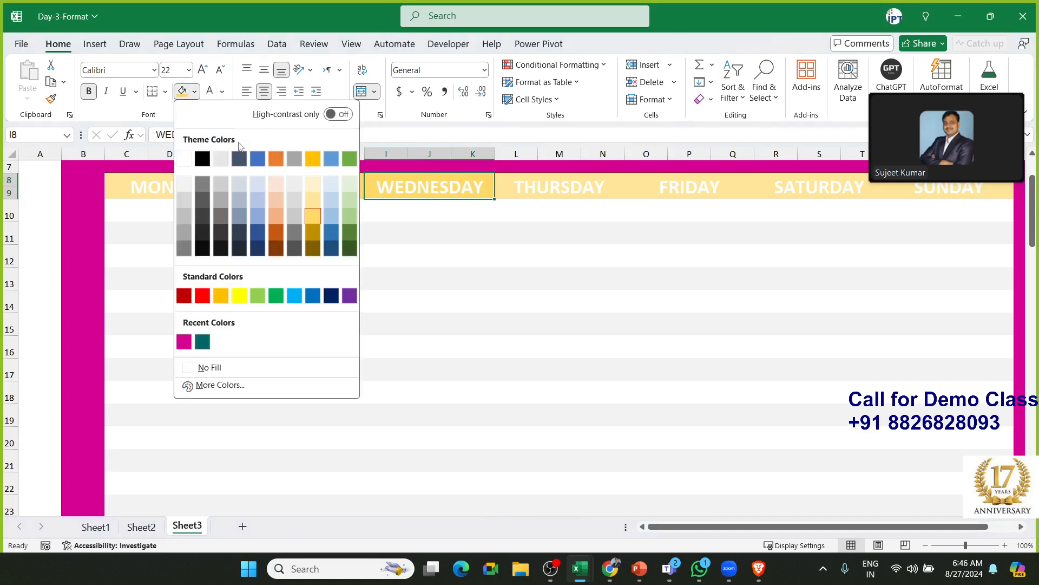
{"action": "left_click", "coordinate": [312, 228]}
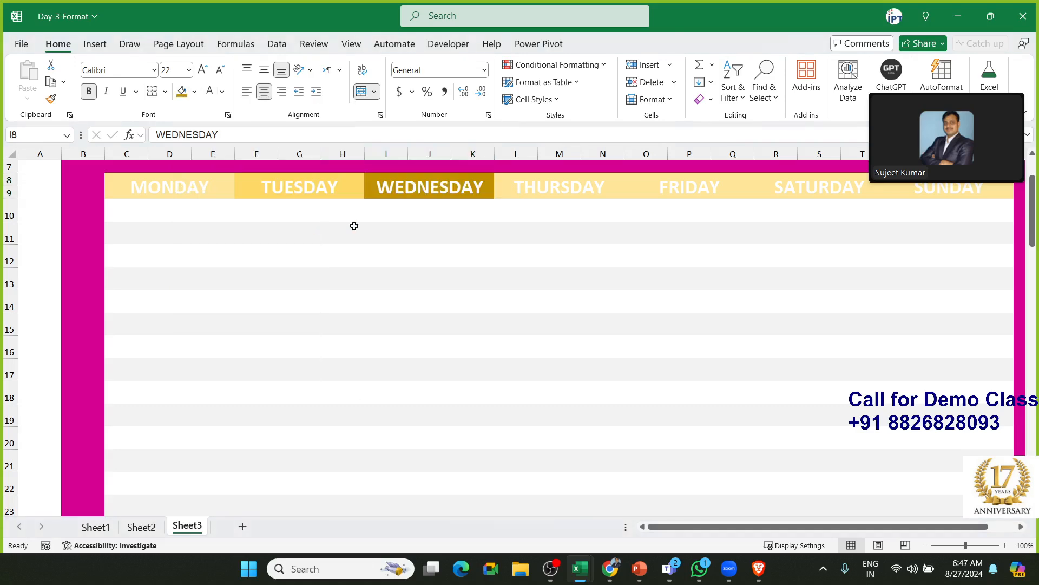
Fill THURSDAY darkest gold, FRIDAY pale orange and SATURDAY light orange
{"action": "left_click", "coordinate": [512, 186]}
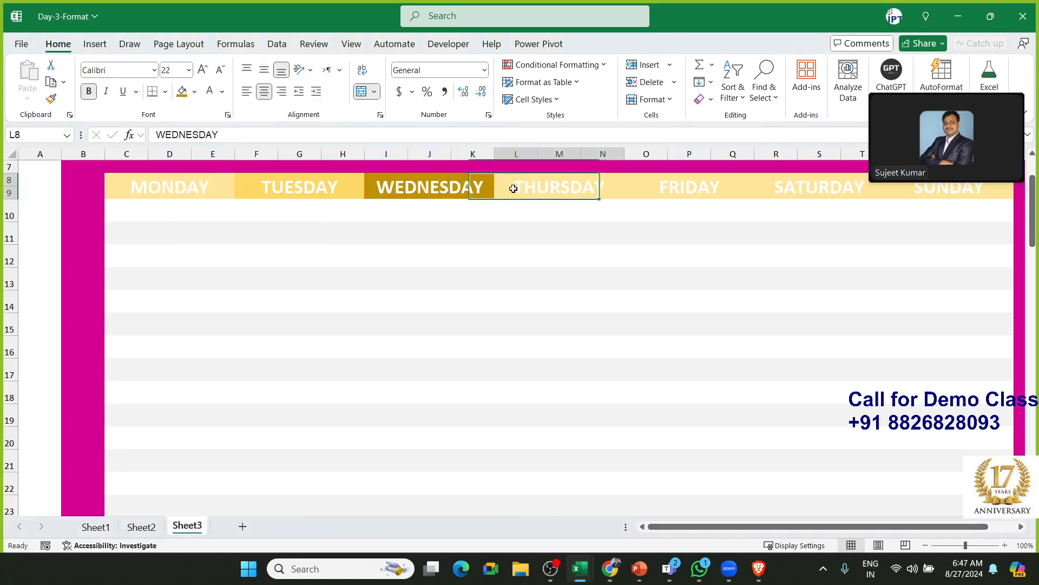
{"action": "left_click", "coordinate": [195, 91]}
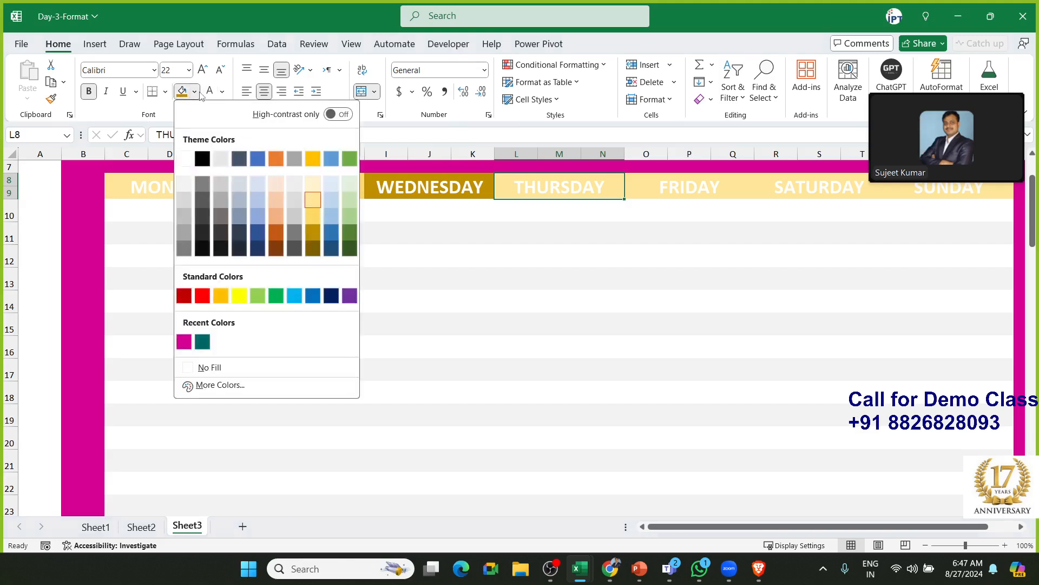
{"action": "left_click", "coordinate": [313, 248]}
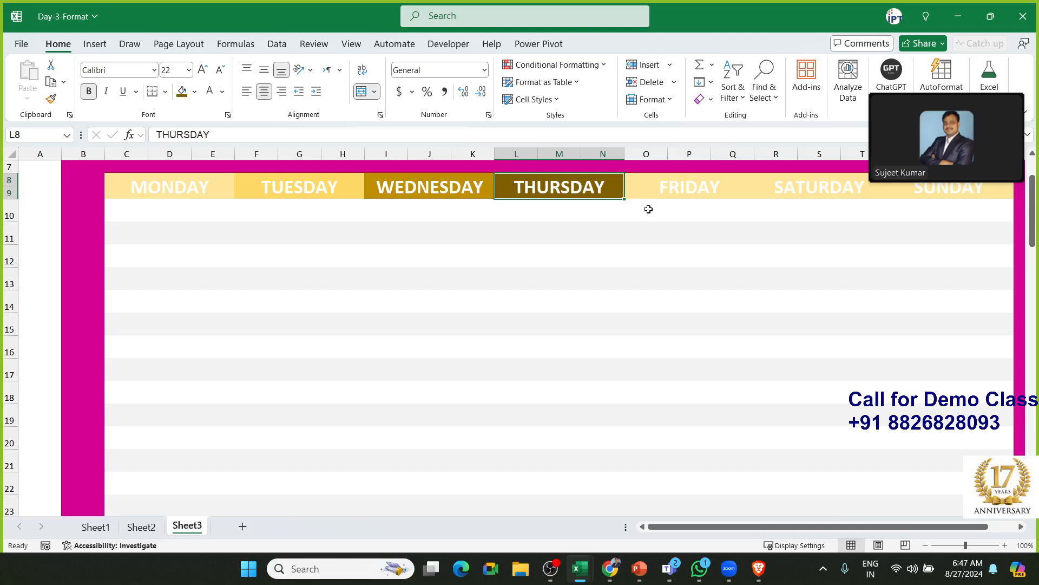
{"action": "left_click", "coordinate": [666, 198]}
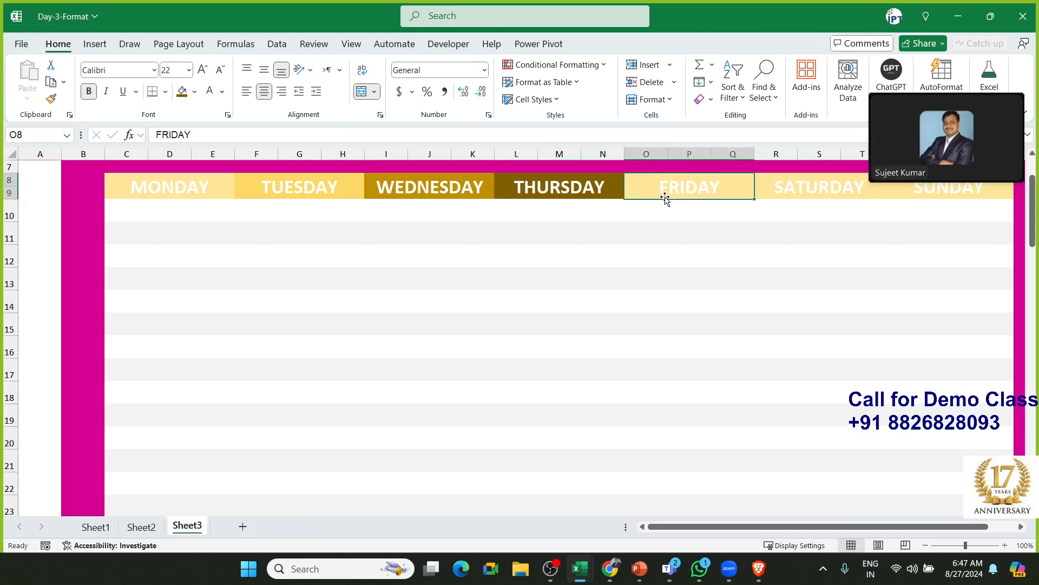
{"action": "left_click", "coordinate": [194, 91]}
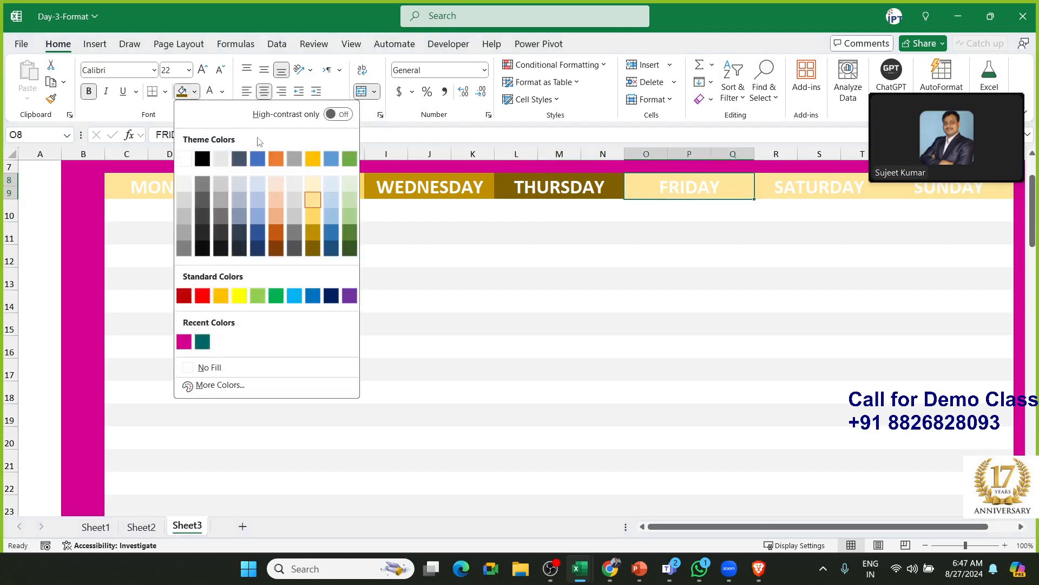
{"action": "left_click", "coordinate": [280, 200]}
{"action": "key", "text": "Right"}
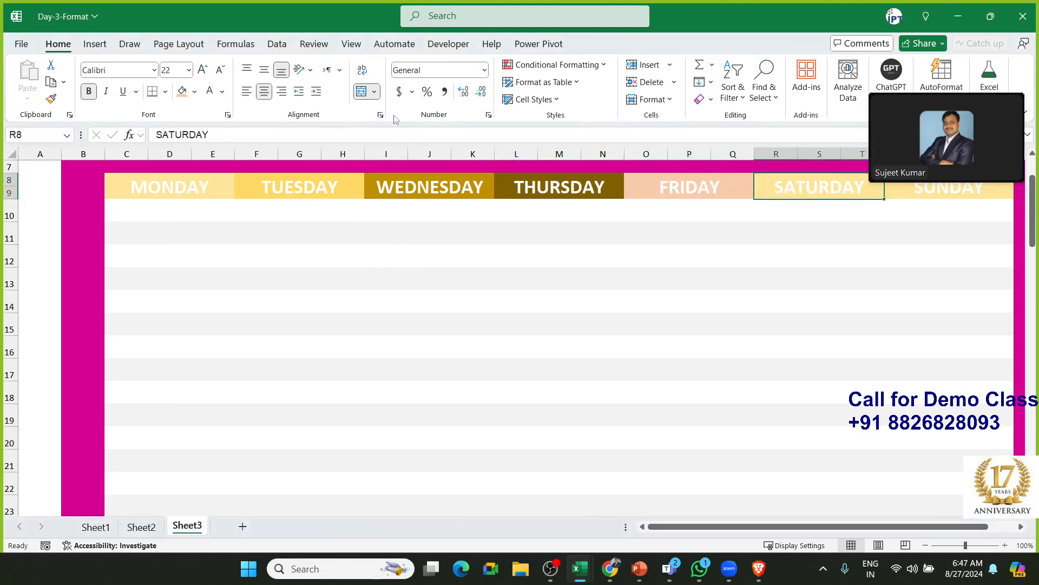
{"action": "left_click", "coordinate": [195, 91]}
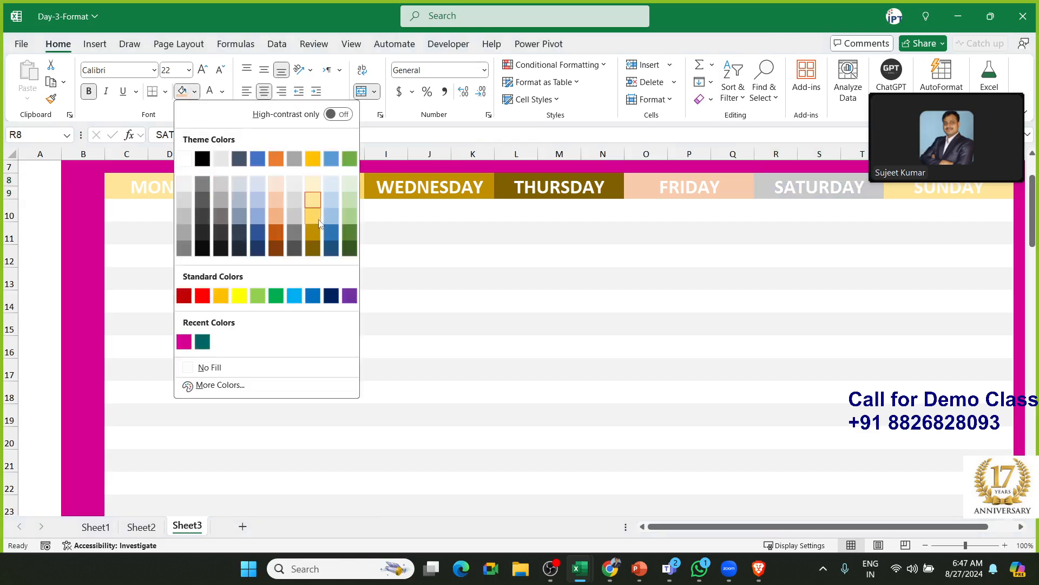
{"action": "left_click", "coordinate": [278, 218]}
{"action": "left_click", "coordinate": [894, 195]}
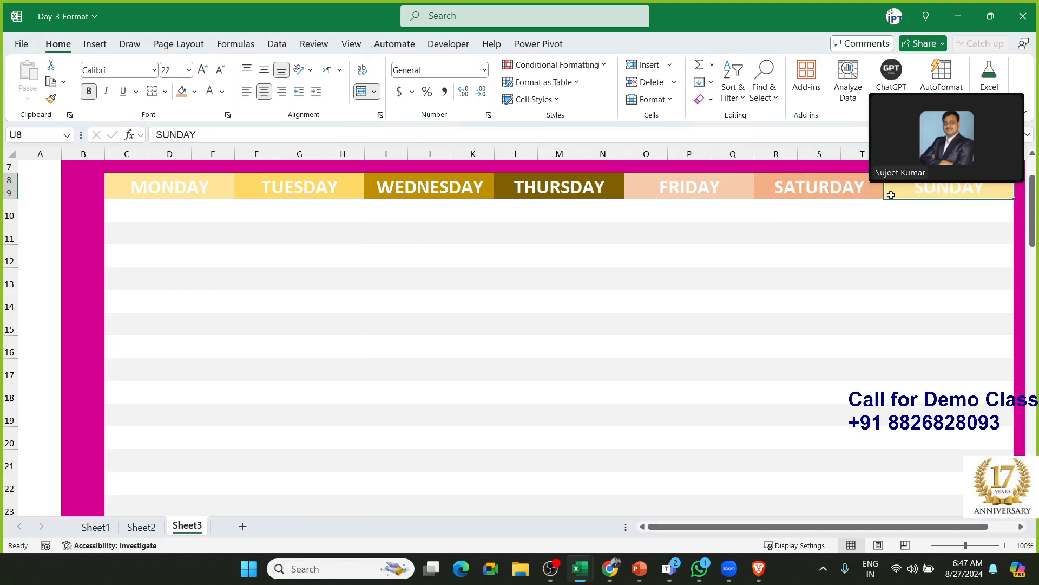
{"action": "left_click", "coordinate": [798, 185]}
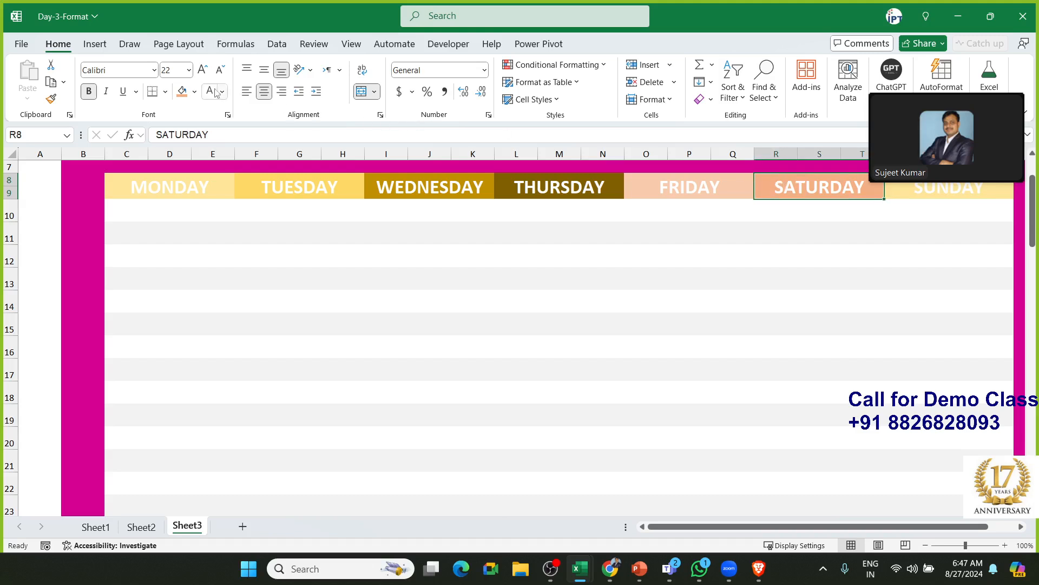
Recolour the SATURDAY header a pale blue theme shade
{"action": "left_click", "coordinate": [196, 92]}
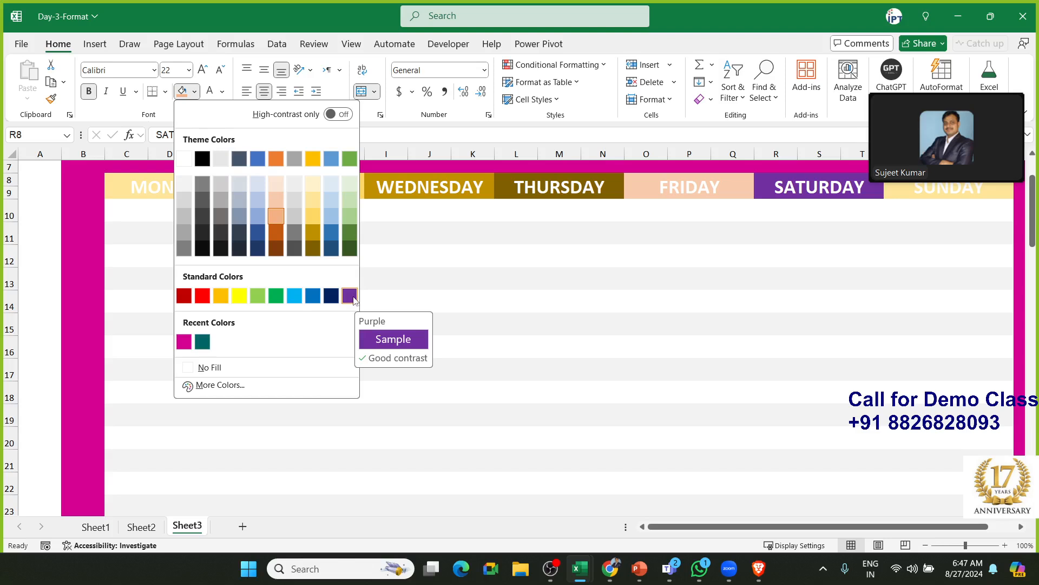
{"action": "left_click", "coordinate": [299, 296]}
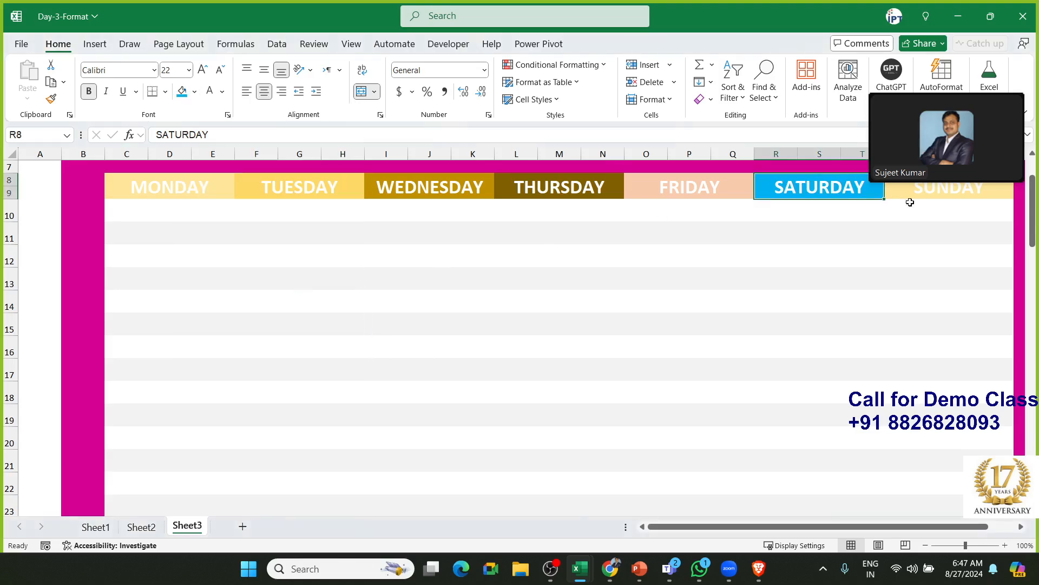
{"action": "left_click", "coordinate": [194, 92]}
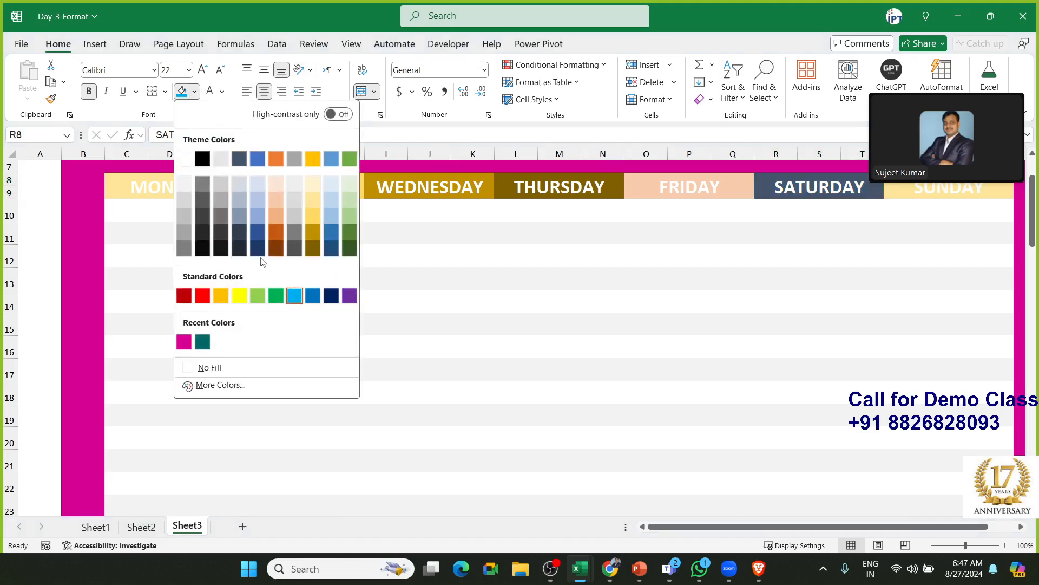
{"action": "left_click", "coordinate": [333, 202]}
Fill the SUNDAY header with a light green theme shade
{"action": "left_click", "coordinate": [898, 198]}
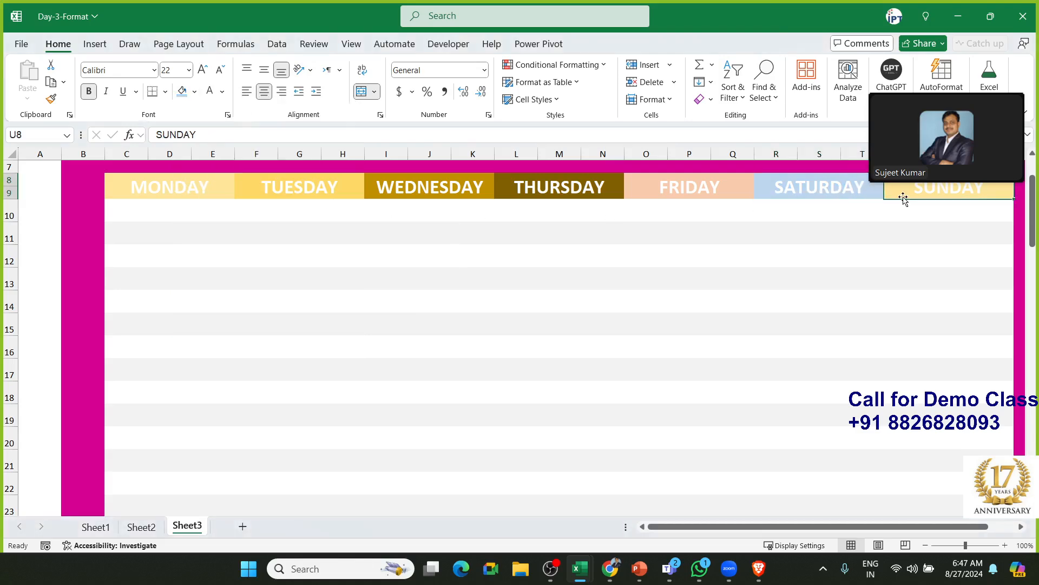
{"action": "left_click", "coordinate": [194, 91]}
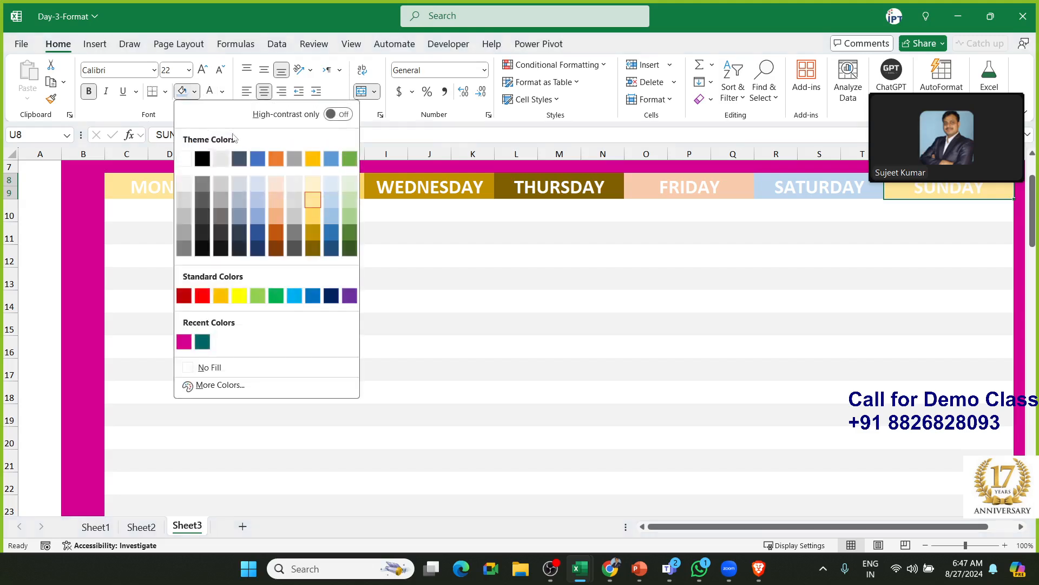
{"action": "left_click", "coordinate": [350, 218]}
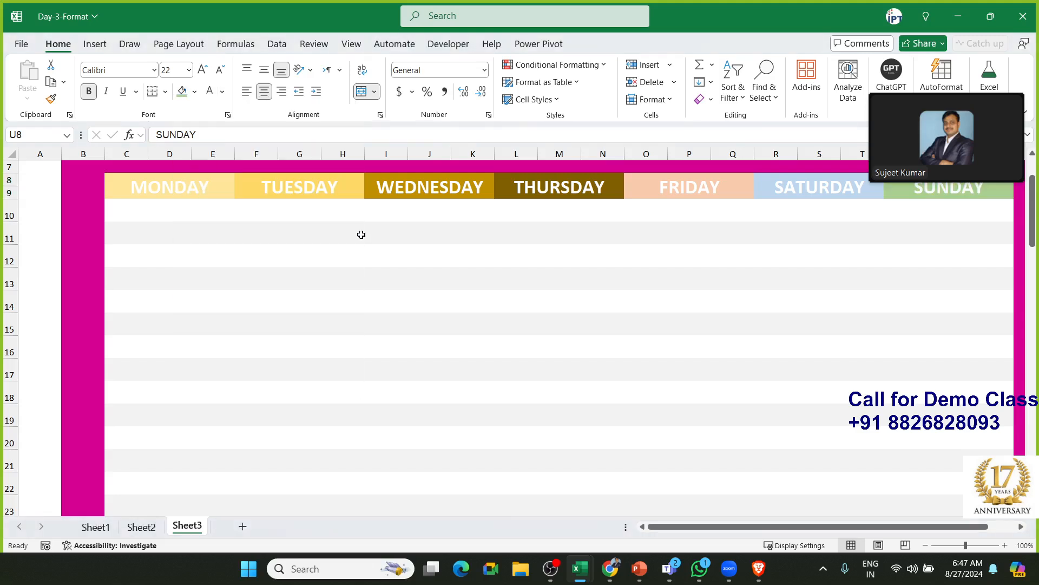
{"action": "left_click", "coordinate": [367, 233]}
{"action": "left_click", "coordinate": [273, 226]}
{"action": "left_click_drag", "start_coordinate": [151, 193], "coordinate": [144, 474]}
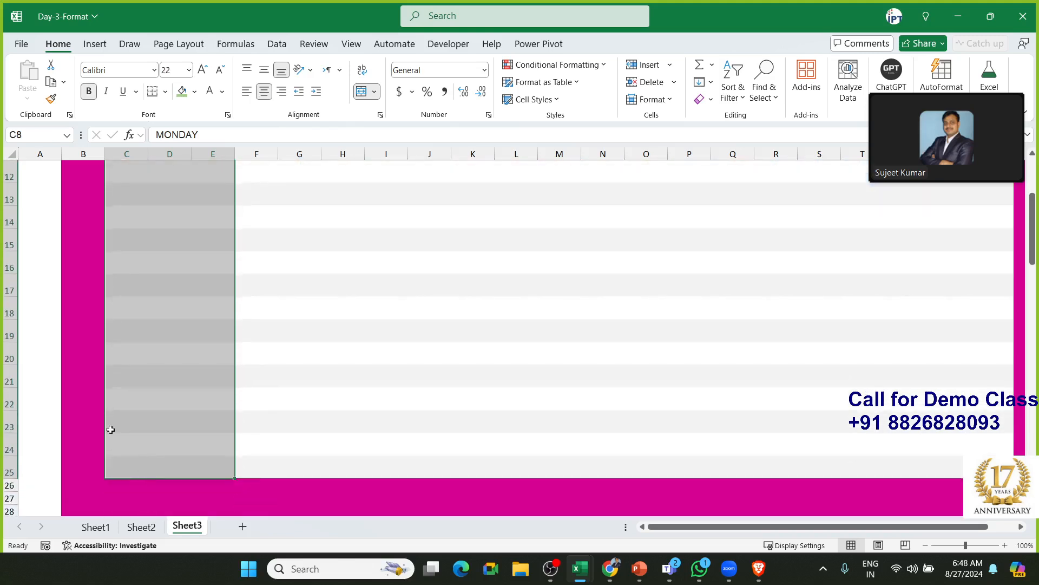
{"action": "left_click", "coordinate": [72, 374]}
{"action": "scroll", "coordinate": [73, 368], "scroll_direction": "up", "scroll_amount": 4}
{"action": "left_click", "coordinate": [83, 321]}
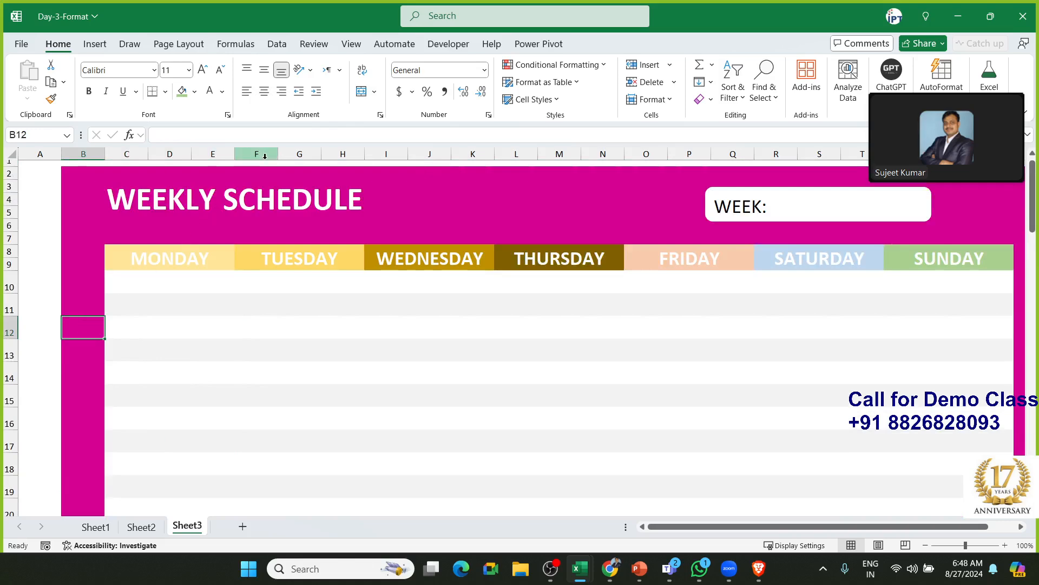
{"action": "left_click", "coordinate": [194, 92]}
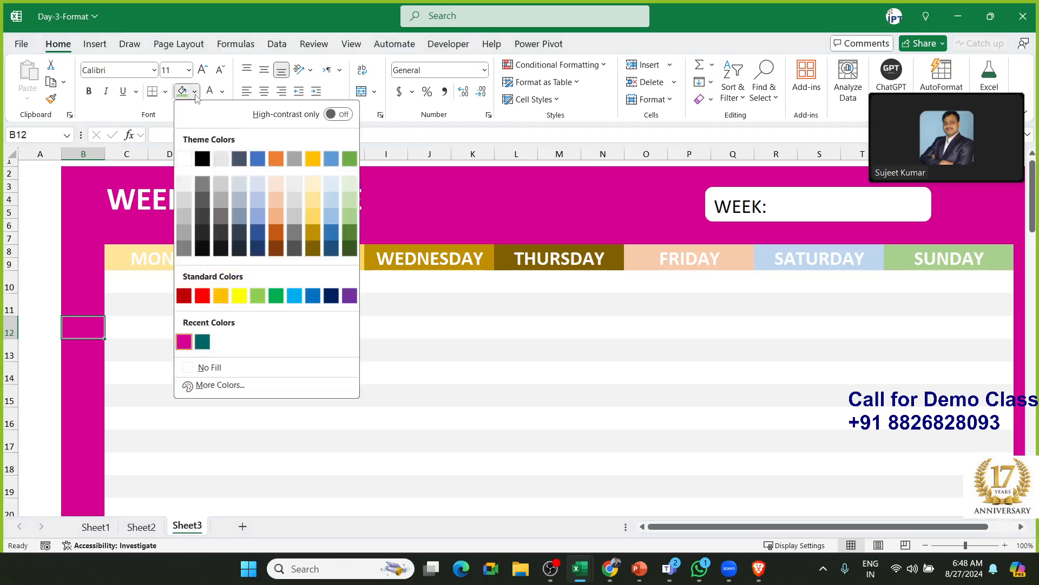
{"action": "left_click", "coordinate": [215, 385]}
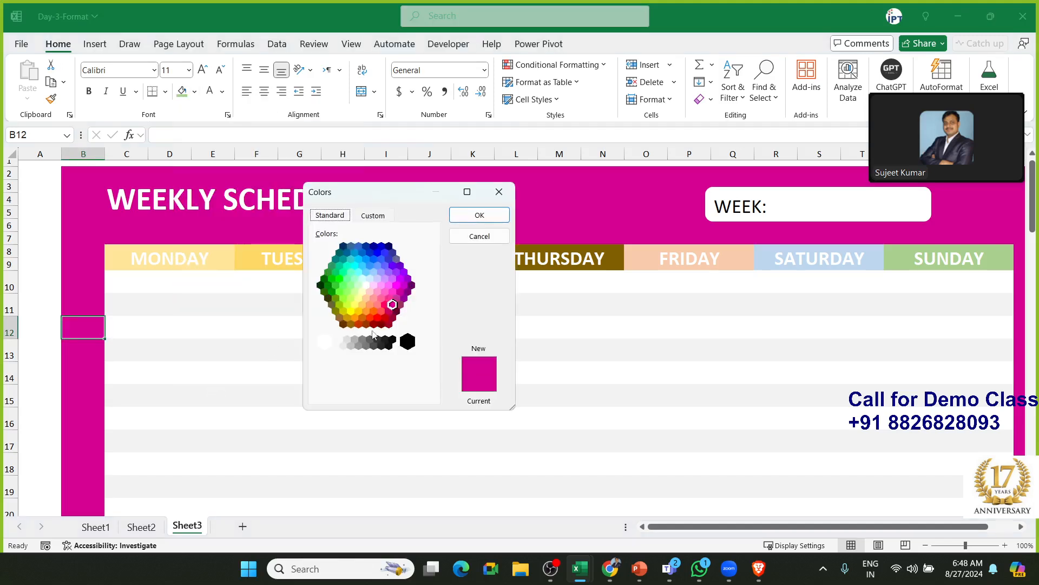
{"action": "left_click", "coordinate": [373, 215]}
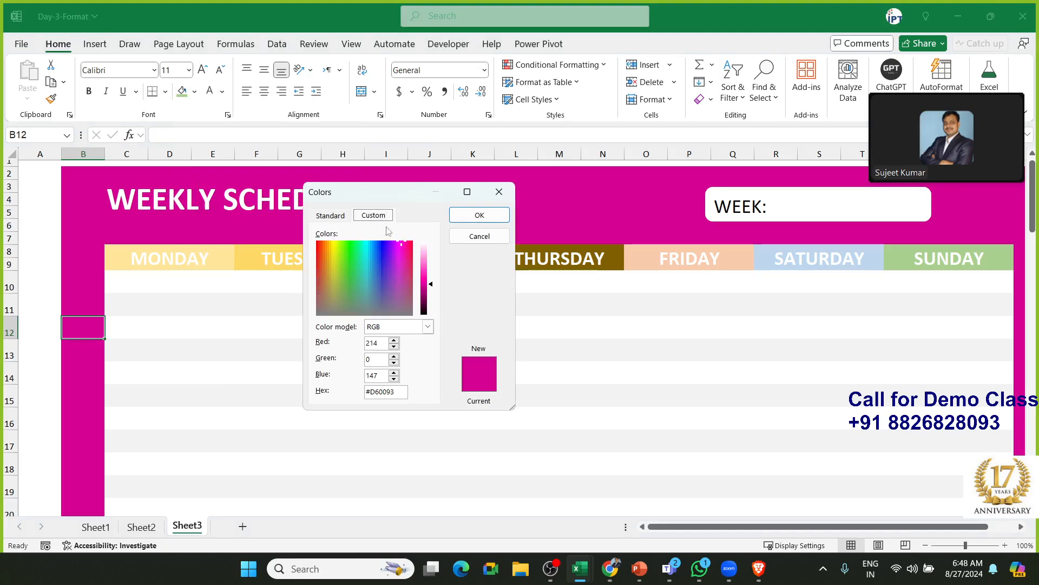
{"action": "double_click", "coordinate": [376, 391]}
{"action": "left_click_drag", "start_coordinate": [400, 391], "coordinate": [351, 391]}
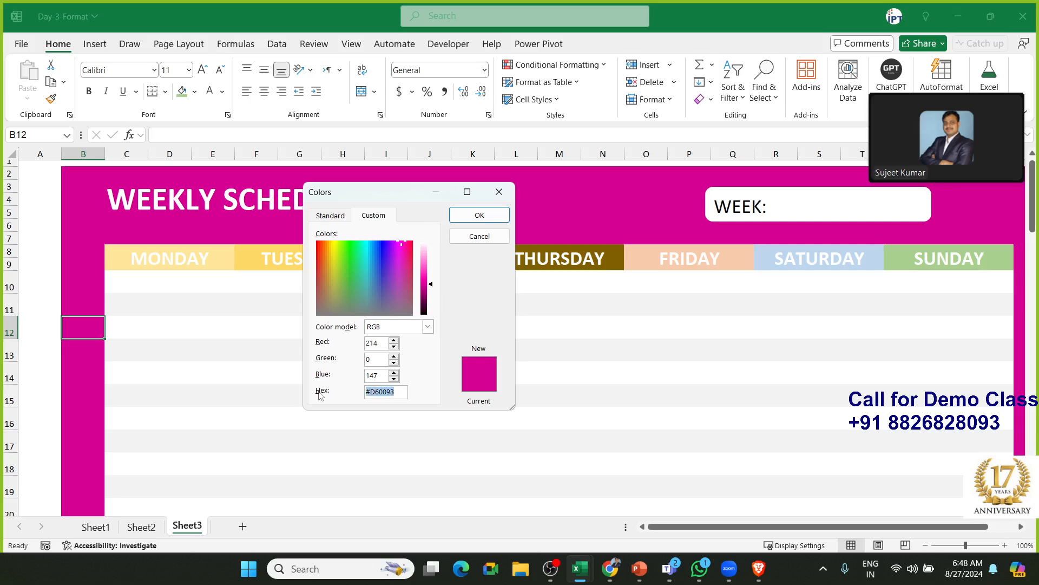
{"action": "left_click", "coordinate": [502, 216]}
{"action": "left_click", "coordinate": [241, 259]}
Select the Monday column cells C8:E25 below the day header
{"action": "left_click", "coordinate": [218, 274]}
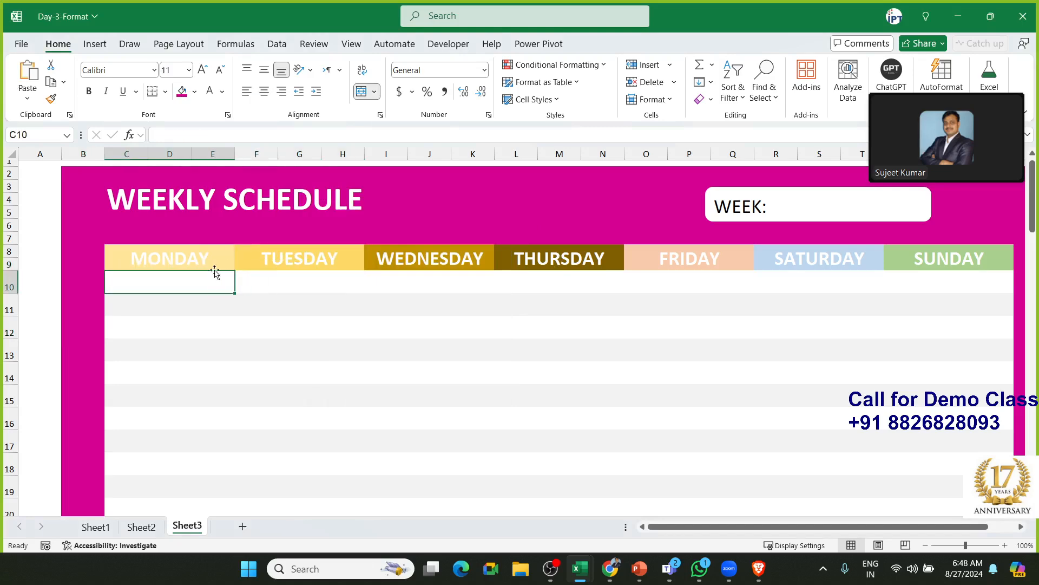
{"action": "left_click_drag", "start_coordinate": [210, 259], "coordinate": [258, 286]}
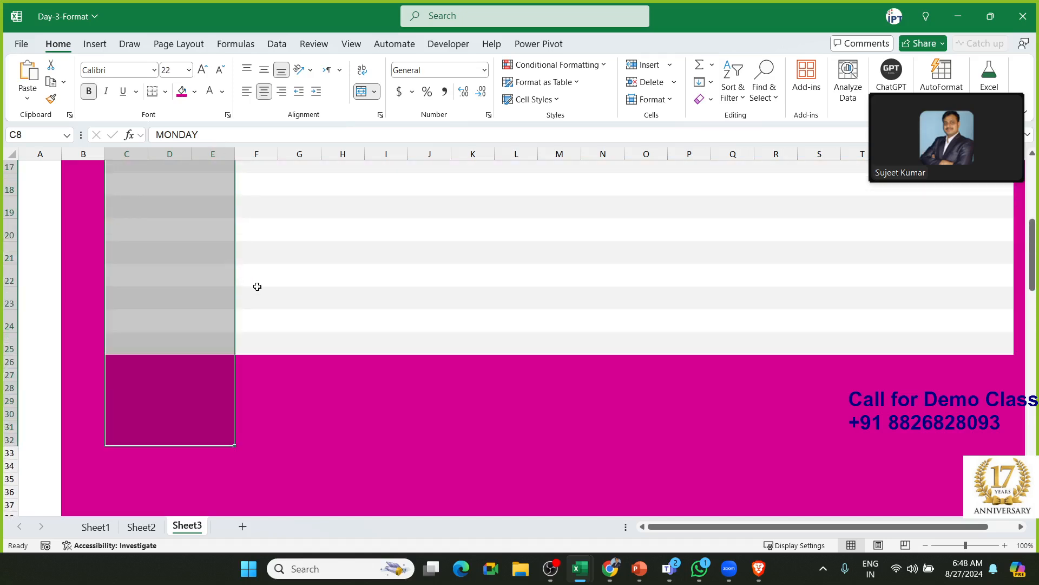
{"action": "key", "text": "shift+Up"}
{"action": "key", "text": "shift+Up"}
{"action": "key", "text": "shift+Up"}
{"action": "key", "text": "shift+Up"}
{"action": "key", "text": "shift+Up"}
{"action": "key", "text": "shift+Up"}
{"action": "key", "text": "shift+Up"}
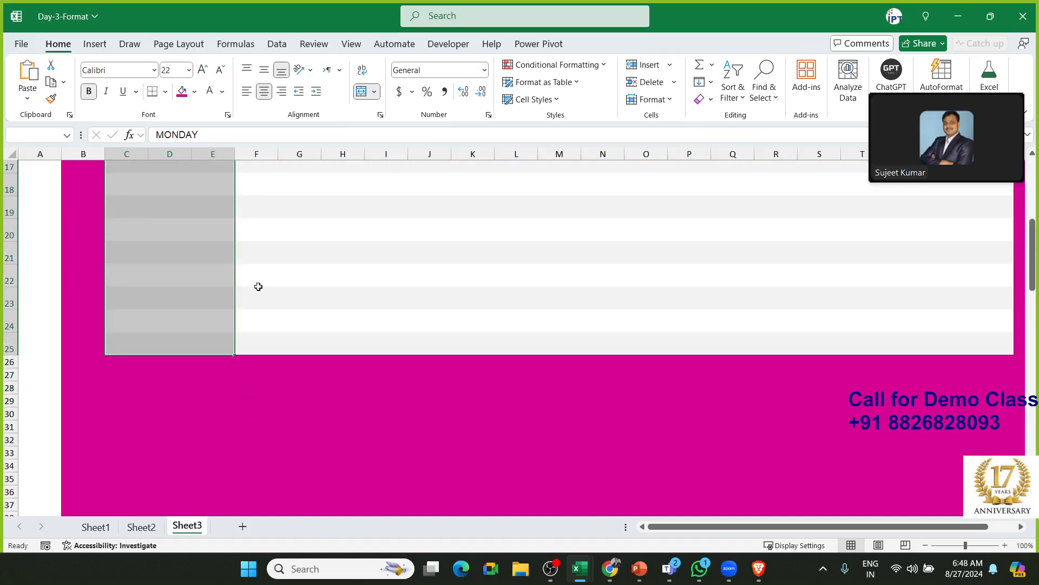
{"action": "scroll", "coordinate": [248, 294], "scroll_direction": "up", "scroll_amount": 3}
Apply a thick pink right-hand border to the selection through Format Cells
{"action": "right_click", "coordinate": [193, 281]}
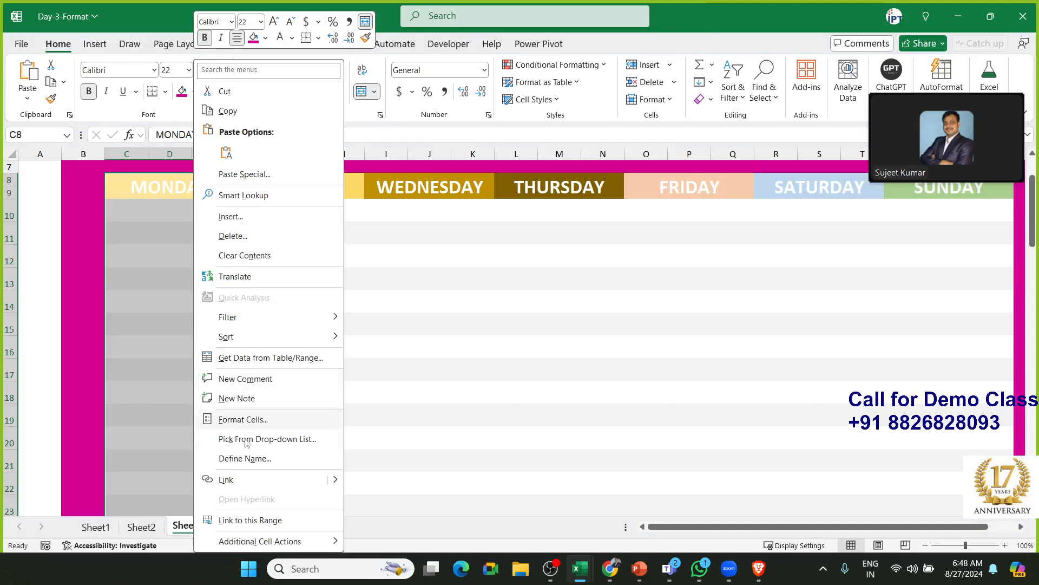
{"action": "left_click", "coordinate": [243, 420]}
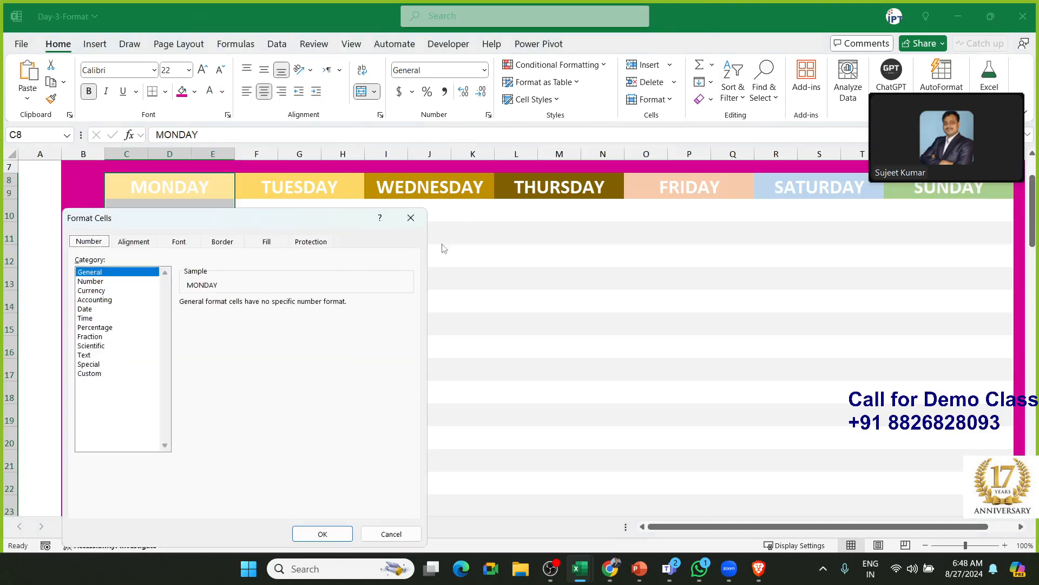
{"action": "left_click_drag", "start_coordinate": [205, 220], "coordinate": [501, 211]}
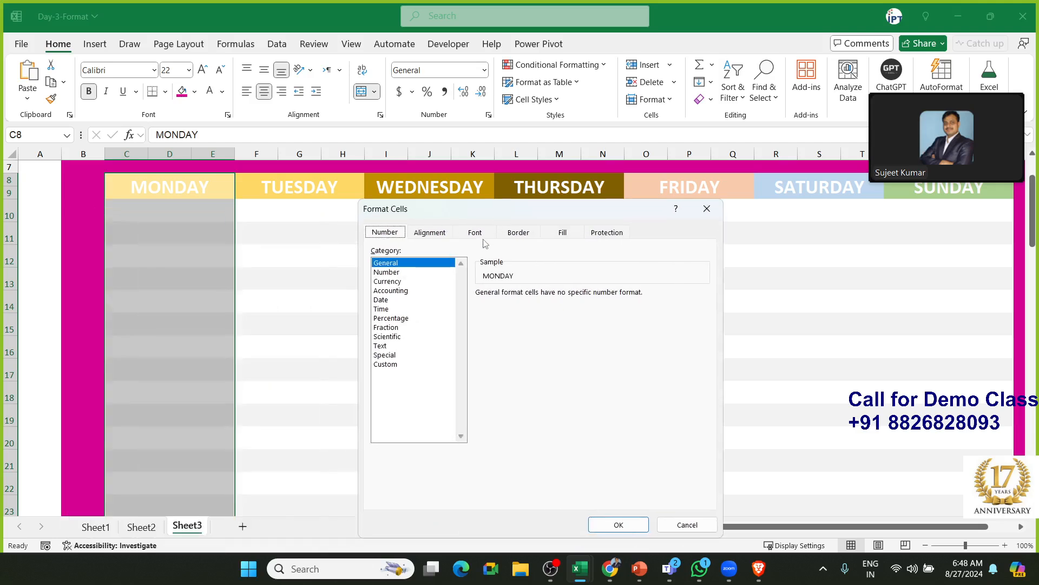
{"action": "left_click", "coordinate": [511, 237]}
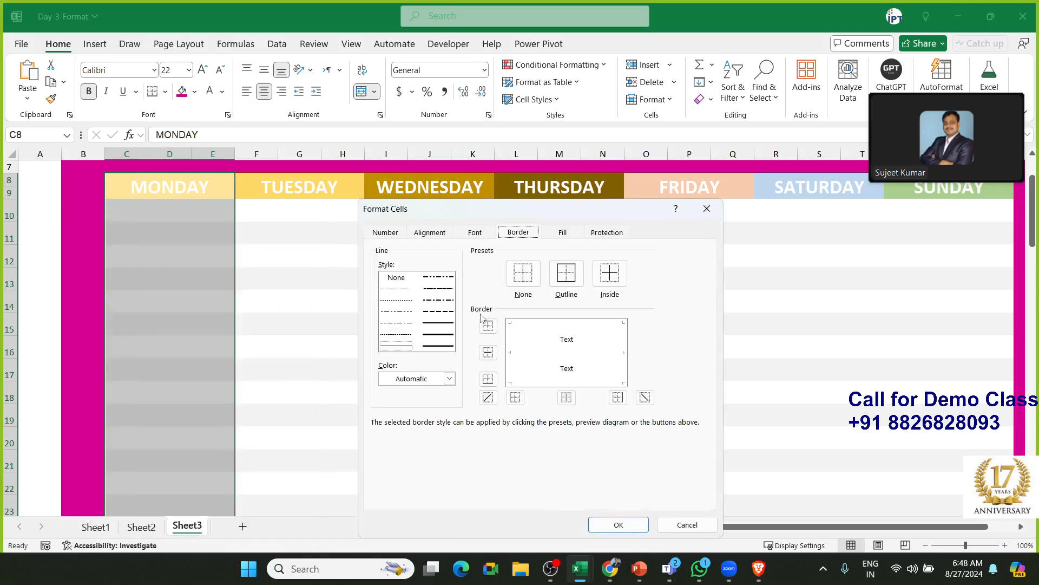
{"action": "left_click", "coordinate": [445, 340]}
{"action": "left_click", "coordinate": [418, 380]}
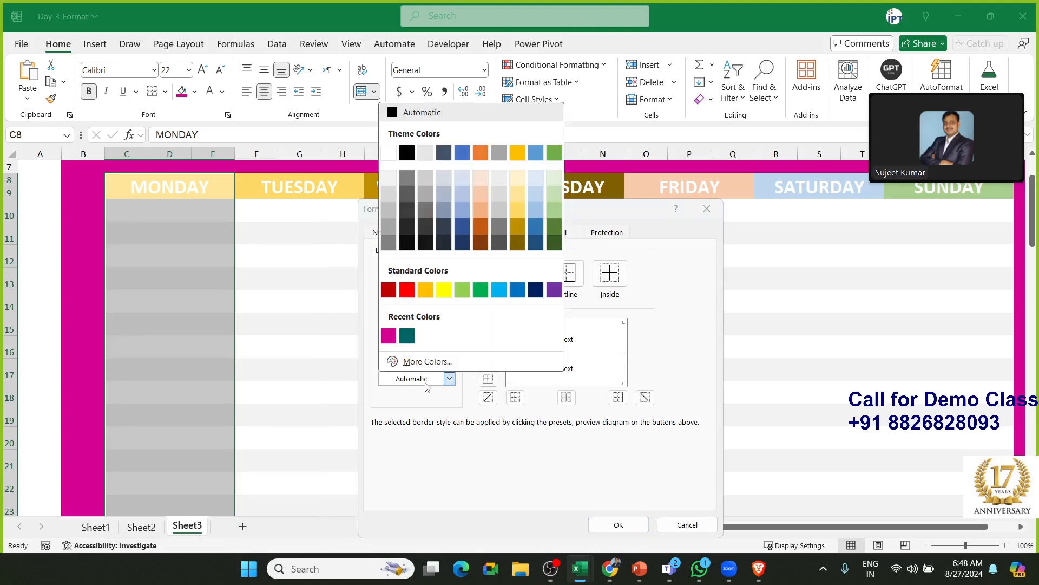
{"action": "left_click", "coordinate": [390, 336]}
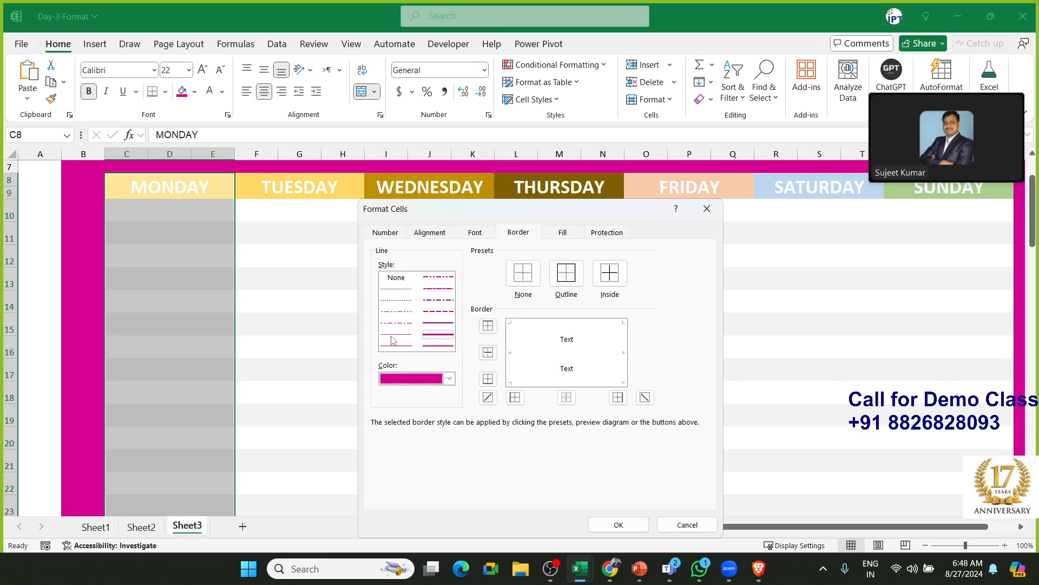
{"action": "left_click", "coordinate": [621, 346]}
{"action": "left_click", "coordinate": [618, 525]}
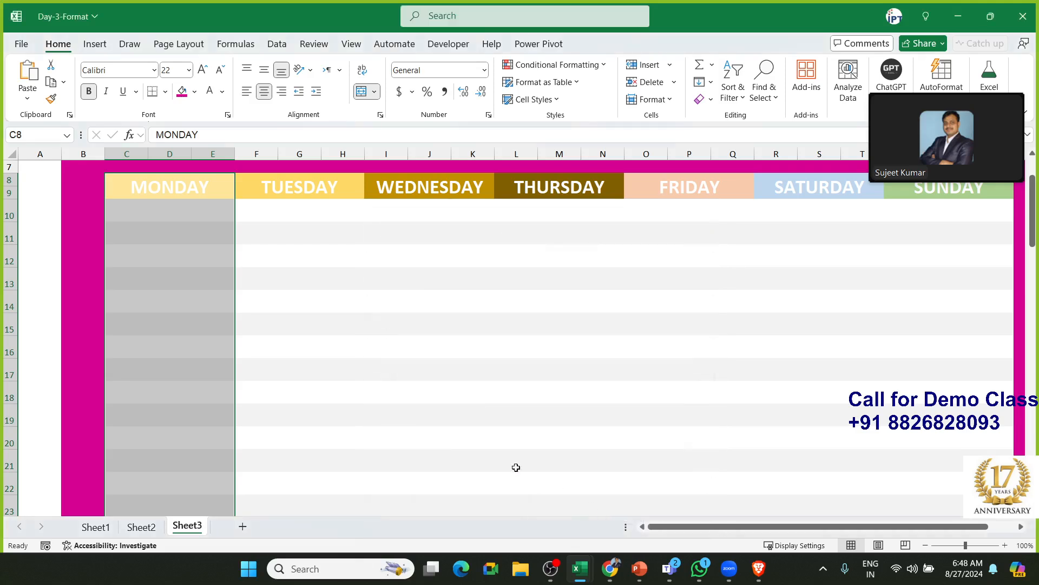
{"action": "left_click", "coordinate": [303, 338]}
{"action": "left_click", "coordinate": [211, 197]}
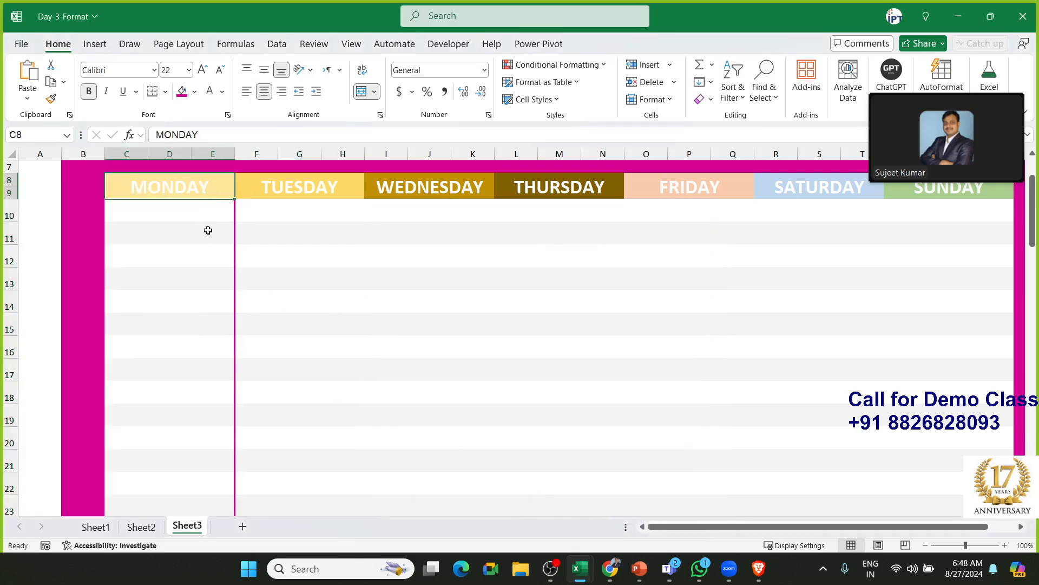
{"action": "scroll", "coordinate": [212, 278], "scroll_direction": "down", "scroll_amount": 3}
{"action": "left_click", "coordinate": [194, 392], "text": "shift"}
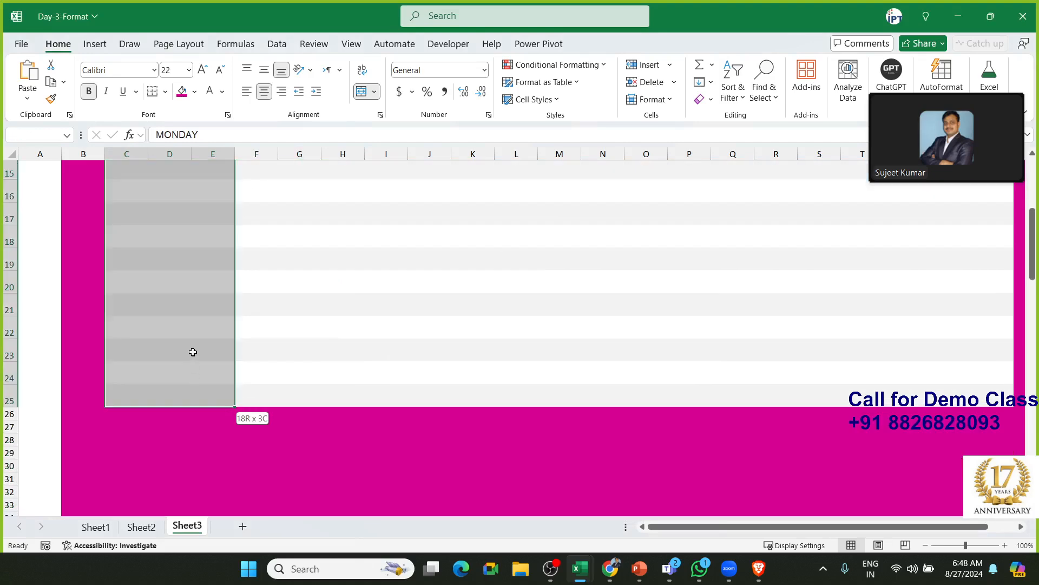
{"action": "scroll", "coordinate": [187, 271], "scroll_direction": "up", "scroll_amount": 3}
{"action": "left_click", "coordinate": [164, 92]}
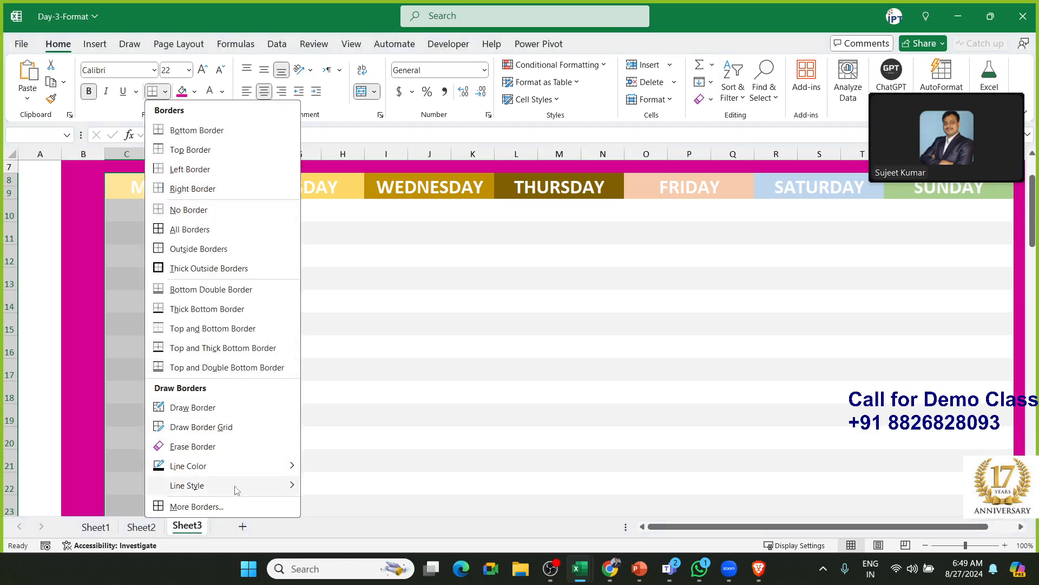
{"action": "mouse_move", "coordinate": [236, 492]}
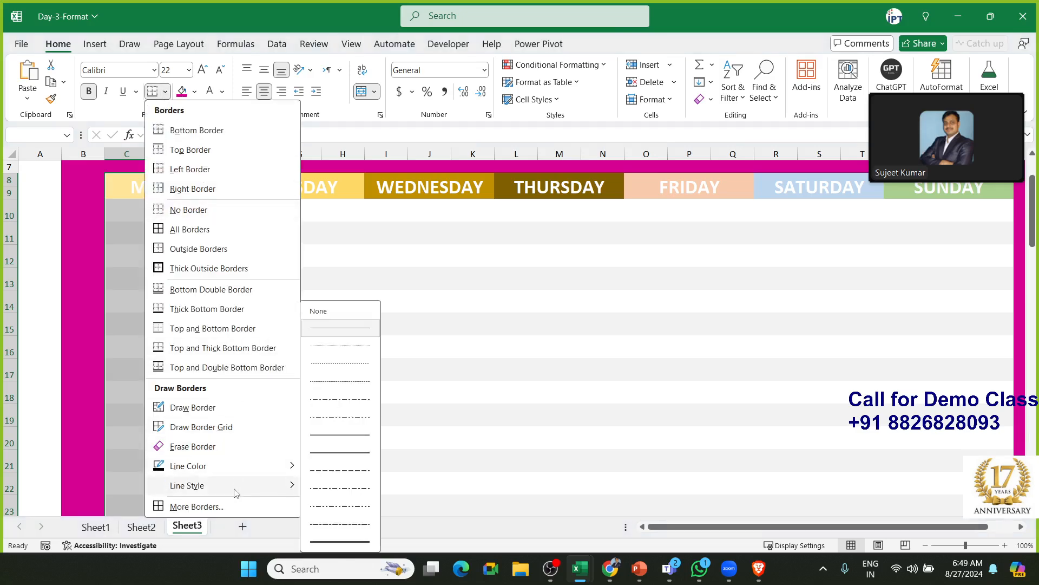
{"action": "left_click", "coordinate": [211, 506]}
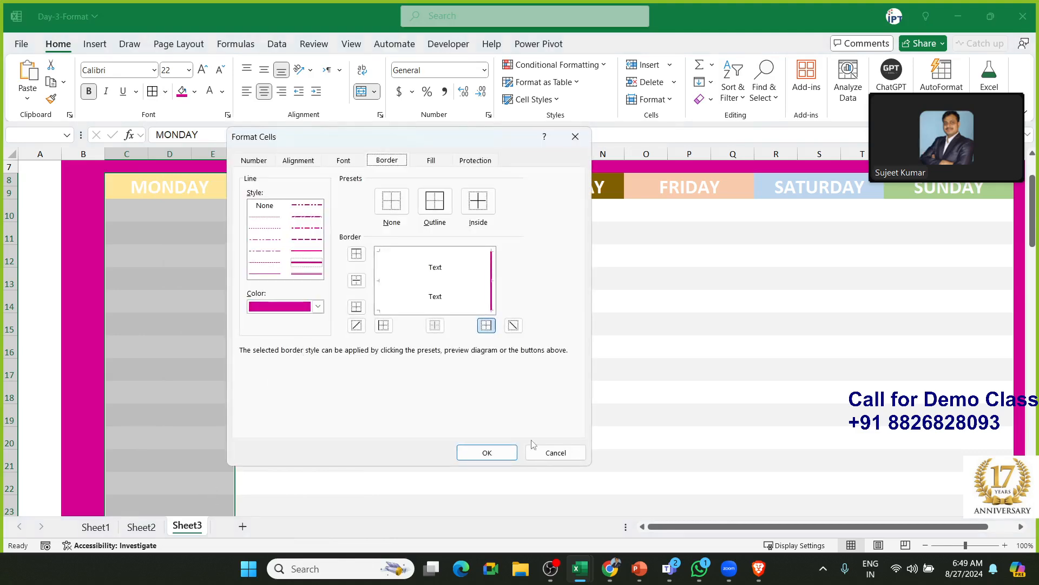
{"action": "left_click", "coordinate": [548, 454]}
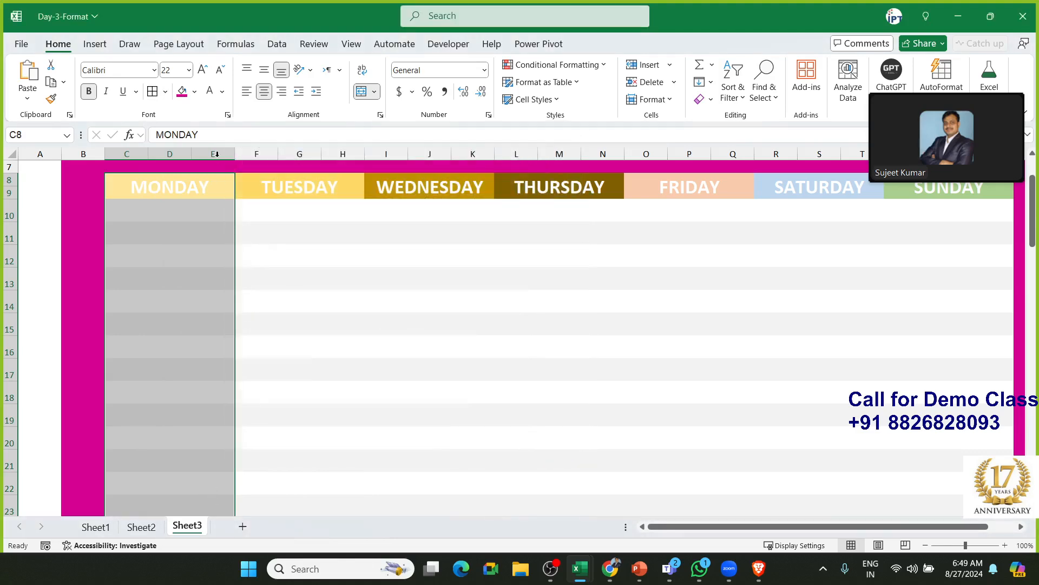
{"action": "left_click", "coordinate": [165, 92]}
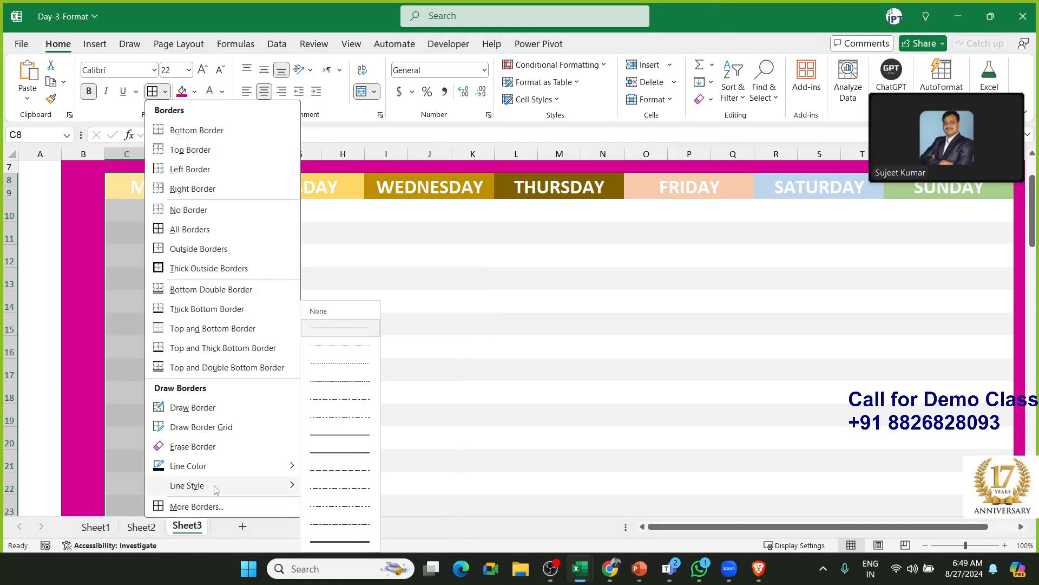
{"action": "left_click", "coordinate": [450, 318]}
{"action": "left_click", "coordinate": [384, 269]}
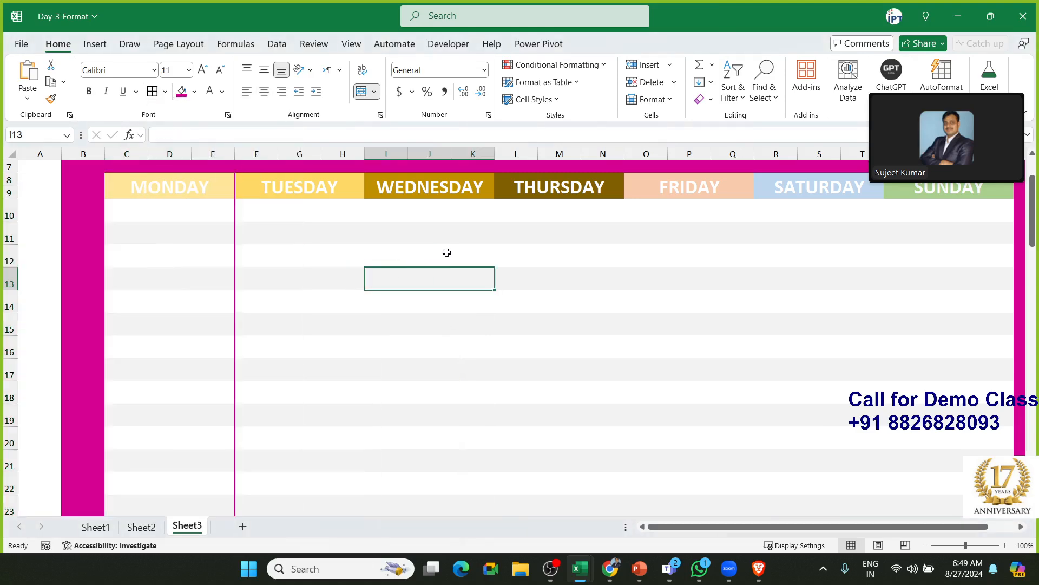
Undo the pink right border and insert a blank column F before TUESDAY
{"action": "scroll", "coordinate": [343, 244], "scroll_direction": "up", "scroll_amount": 2}
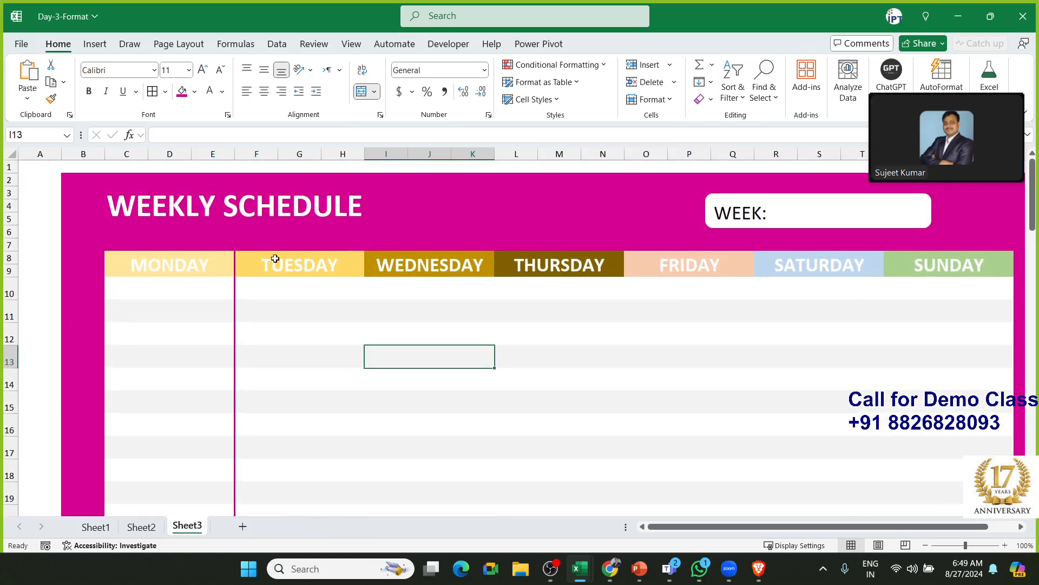
{"action": "key", "text": "ctrl+z"}
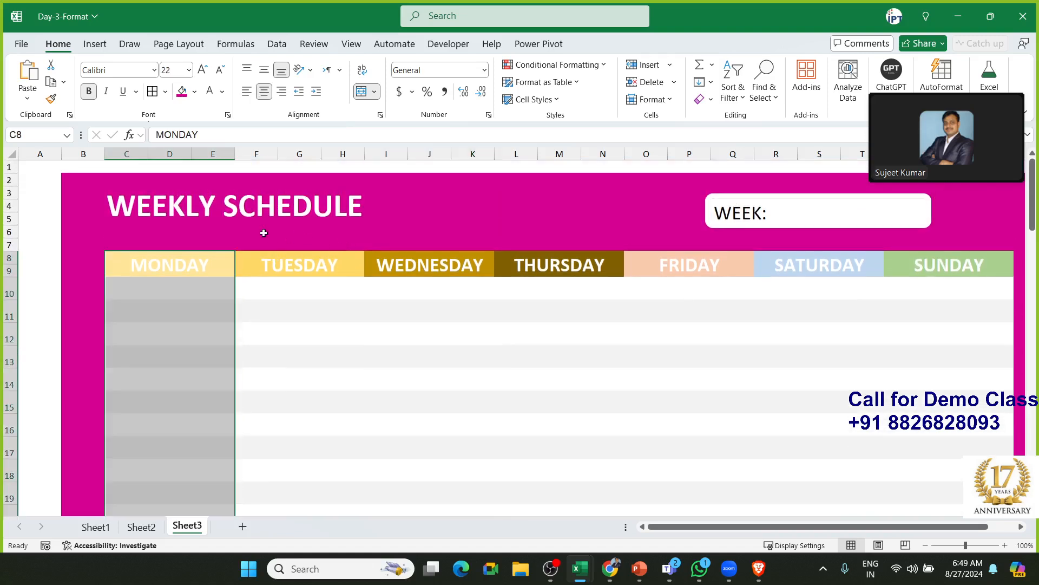
{"action": "left_click", "coordinate": [245, 152]}
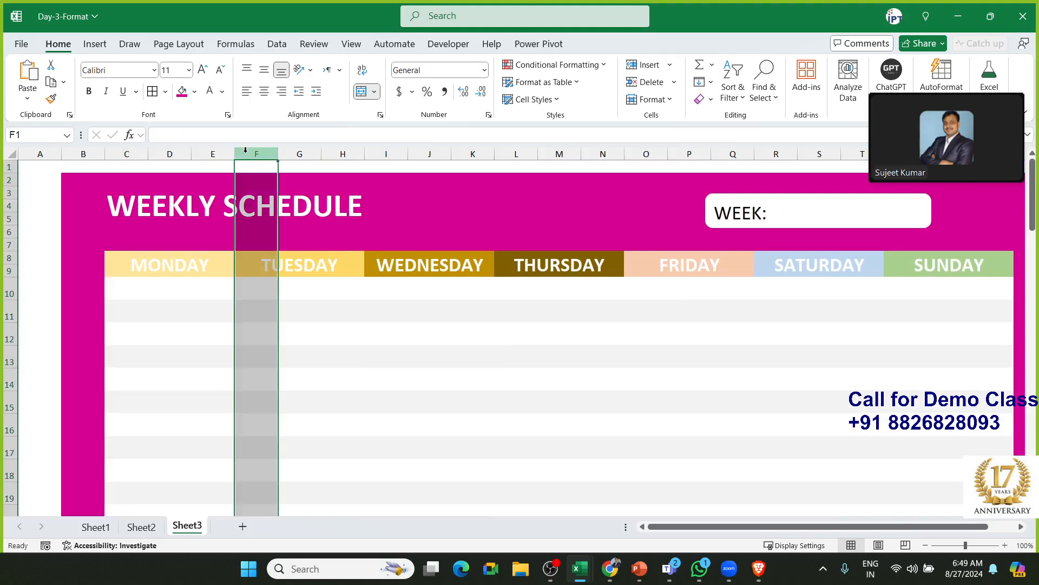
{"action": "key", "text": "ctrl+shift+plus"}
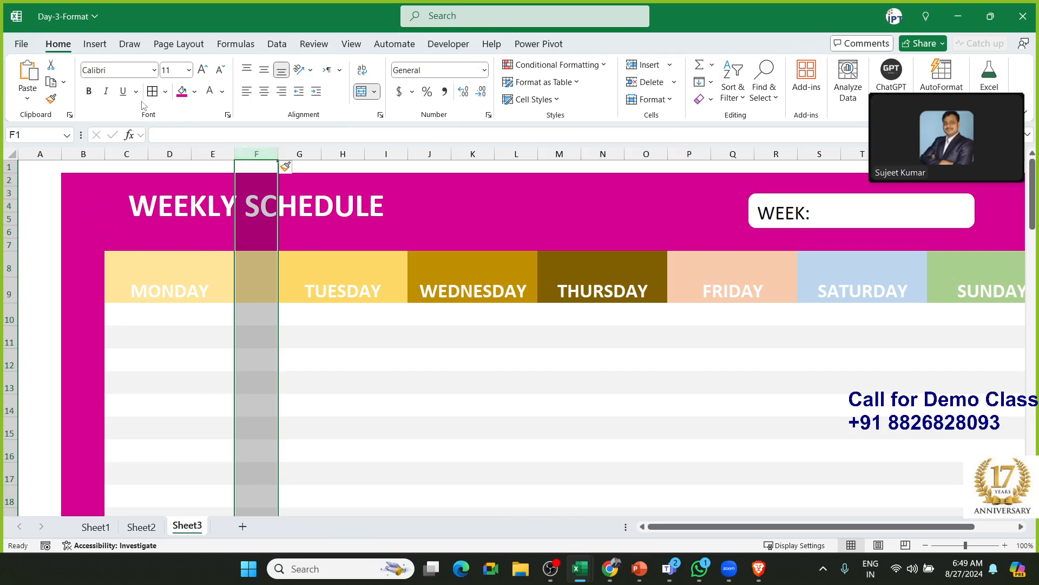
Fill the new column's cells F8:F25 with pink
{"action": "left_click", "coordinate": [260, 188]}
{"action": "left_click", "coordinate": [271, 241]}
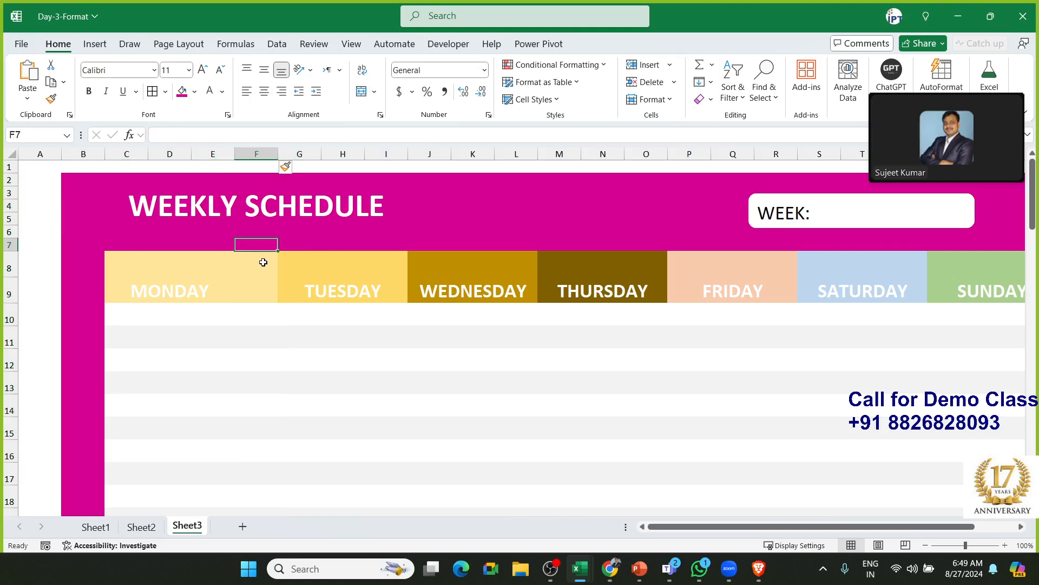
{"action": "left_click", "coordinate": [261, 264]}
{"action": "key", "text": "shift+Down"}
{"action": "key", "text": "shift+Down"}
{"action": "key", "text": "shift+Down"}
{"action": "key", "text": "shift+Down"}
{"action": "key", "text": "shift+Down"}
{"action": "key", "text": "shift+Down"}
{"action": "key", "text": "shift+Down"}
{"action": "key", "text": "shift+Down"}
{"action": "key", "text": "shift+Down"}
{"action": "key", "text": "shift+Down"}
{"action": "key", "text": "shift+Down"}
{"action": "key", "text": "shift+Down"}
{"action": "key", "text": "shift+Down"}
{"action": "key", "text": "shift+Down"}
{"action": "key", "text": "shift+Down"}
{"action": "key", "text": "shift+Down"}
{"action": "key", "text": "shift+Down"}
{"action": "key", "text": "shift+Down"}
{"action": "key", "text": "shift+Down"}
{"action": "key", "text": "shift+Down"}
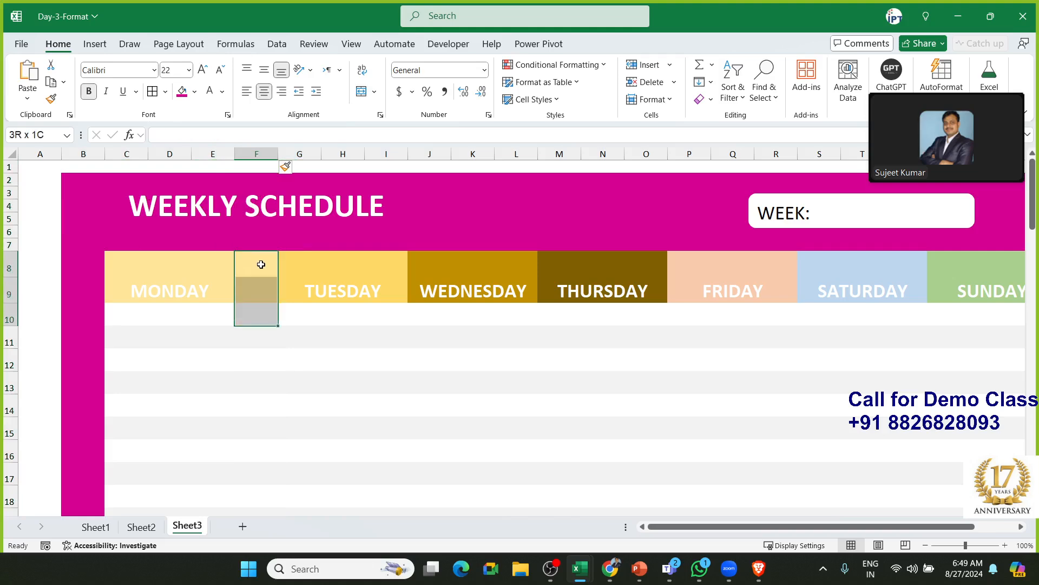
{"action": "key", "text": "shift+Up"}
{"action": "key", "text": "shift+Up"}
{"action": "key", "text": "shift+Up"}
{"action": "key", "text": "shift+Up"}
{"action": "key", "text": "shift+Up"}
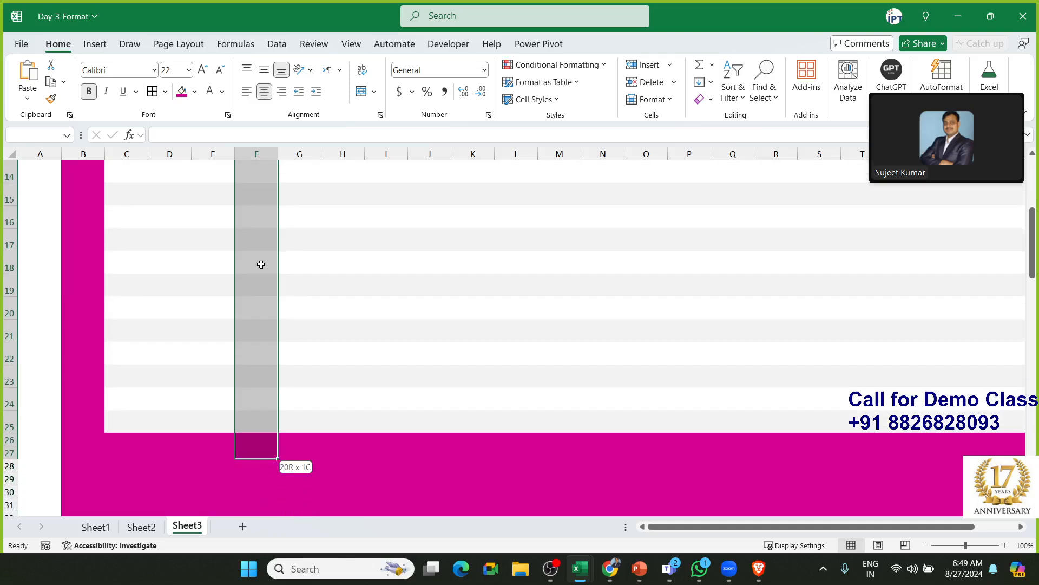
{"action": "left_click", "coordinate": [181, 91]}
Narrow column F into a thin divider about 1.89 wide
{"action": "scroll", "coordinate": [346, 222], "scroll_direction": "up", "scroll_amount": 5}
{"action": "left_click", "coordinate": [406, 215]}
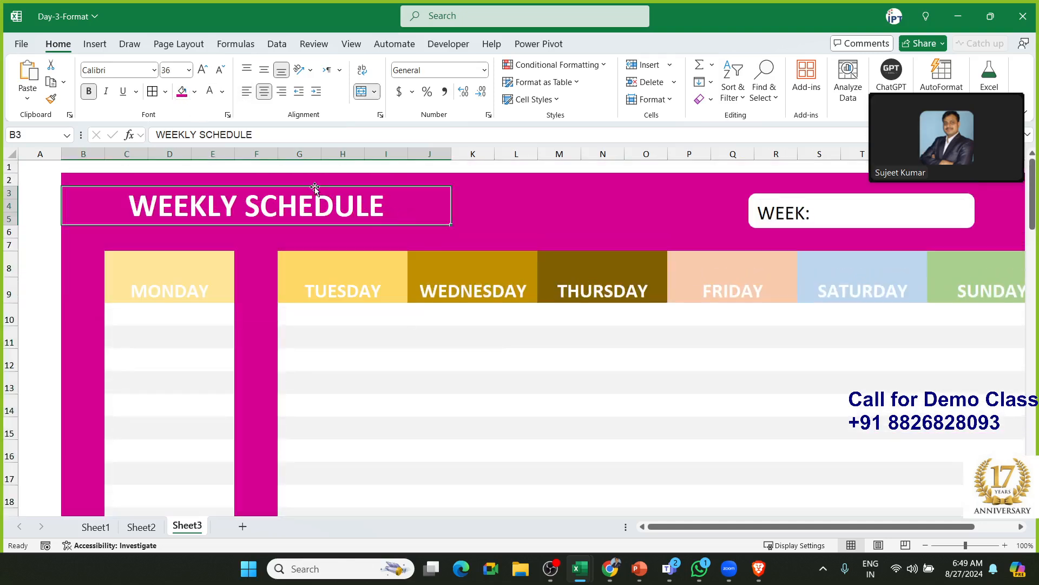
{"action": "left_click_drag", "start_coordinate": [277, 156], "coordinate": [246, 155]}
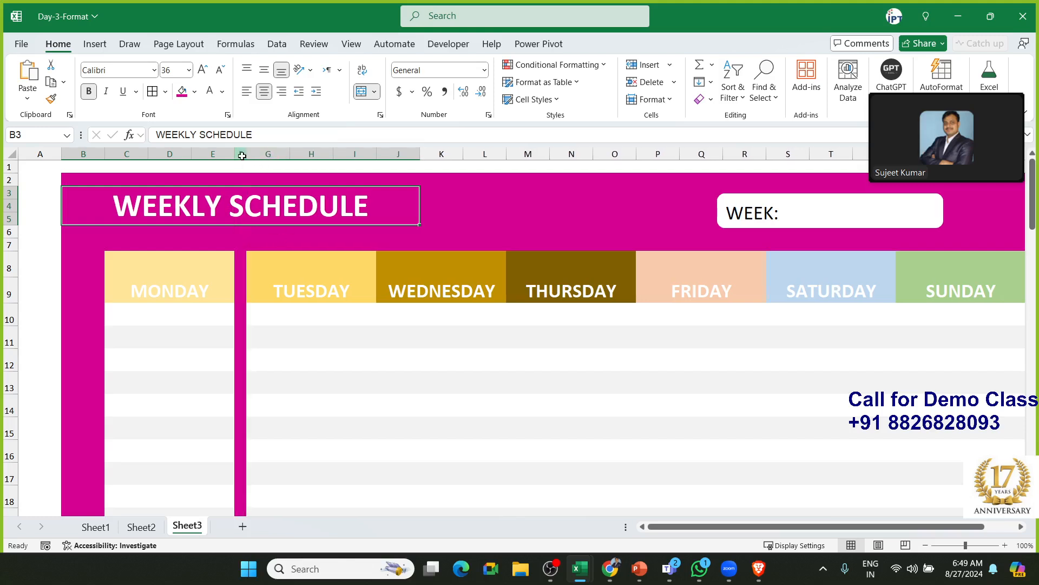
{"action": "left_click", "coordinate": [242, 156]}
Copy the pink divider column and insert it before WEDNESDAY as column J
{"action": "key", "text": "ctrl+c"}
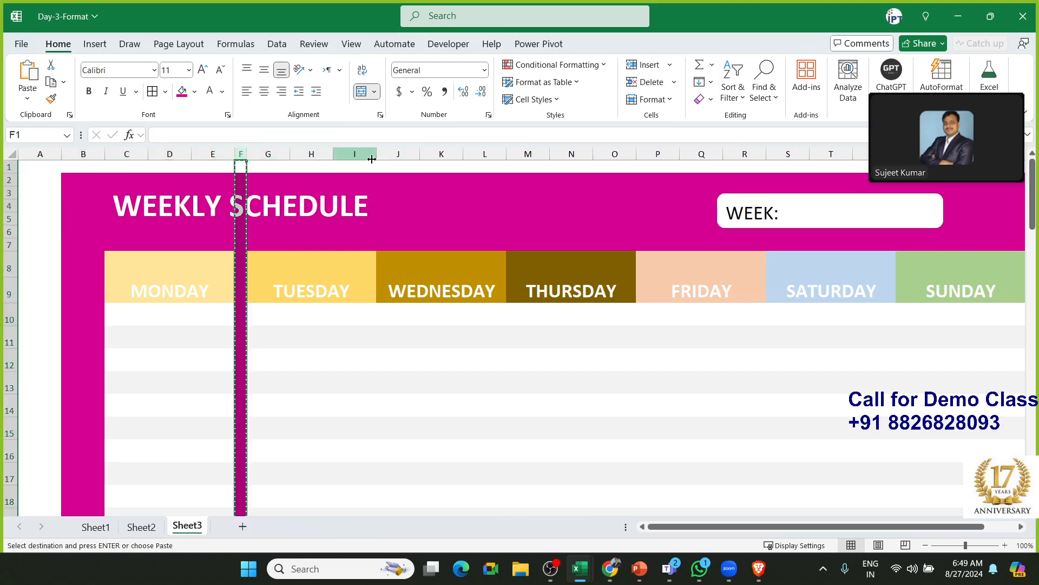
{"action": "left_click", "coordinate": [394, 153]}
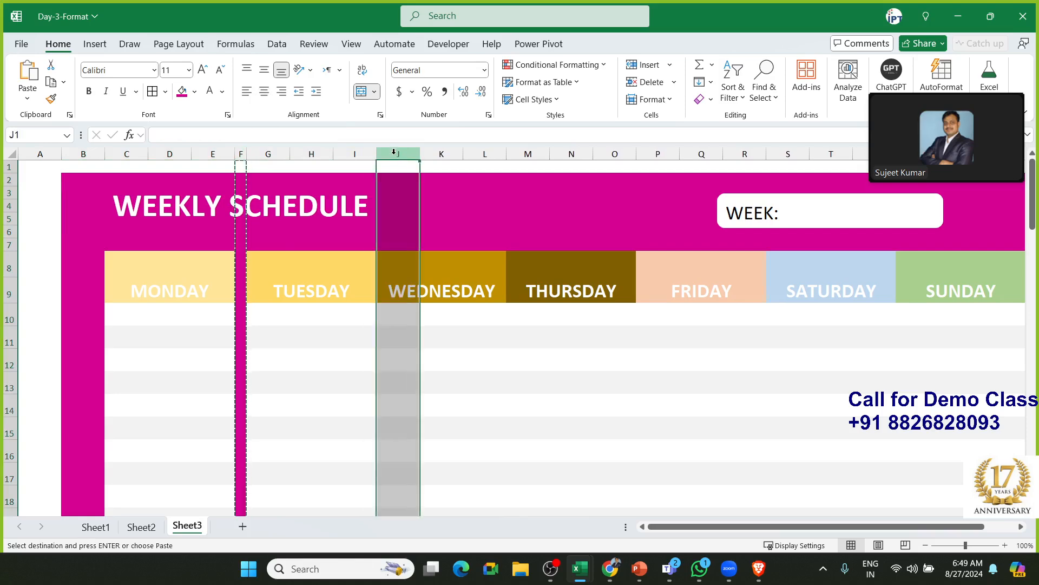
{"action": "key", "text": "ctrl+shift+plus"}
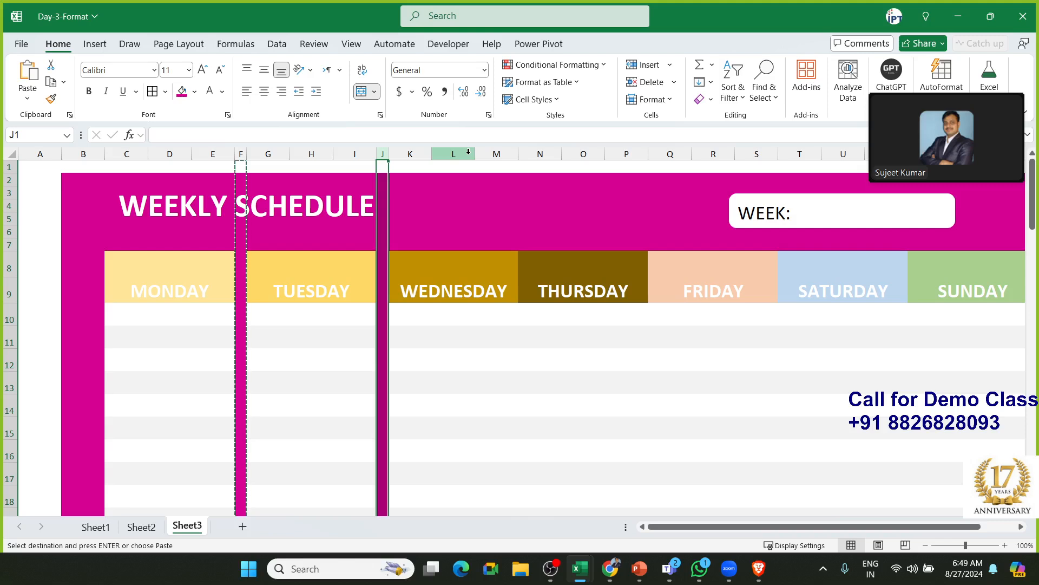
Add a narrow magenta gap column before THURSDAY, undoing an accidental wide insert
{"action": "left_click", "coordinate": [541, 154]}
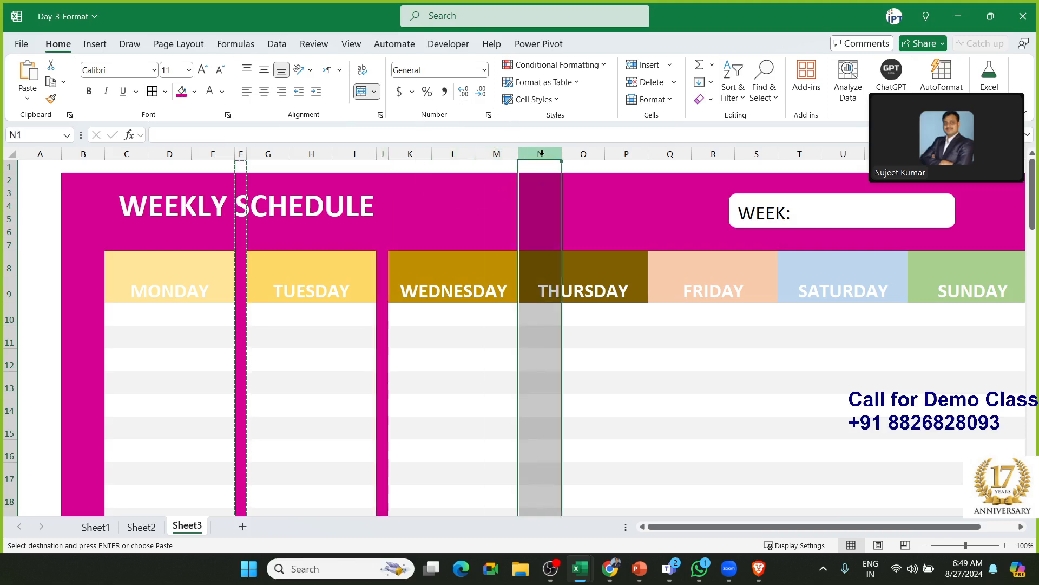
{"action": "key", "text": "ctrl+shift+plus"}
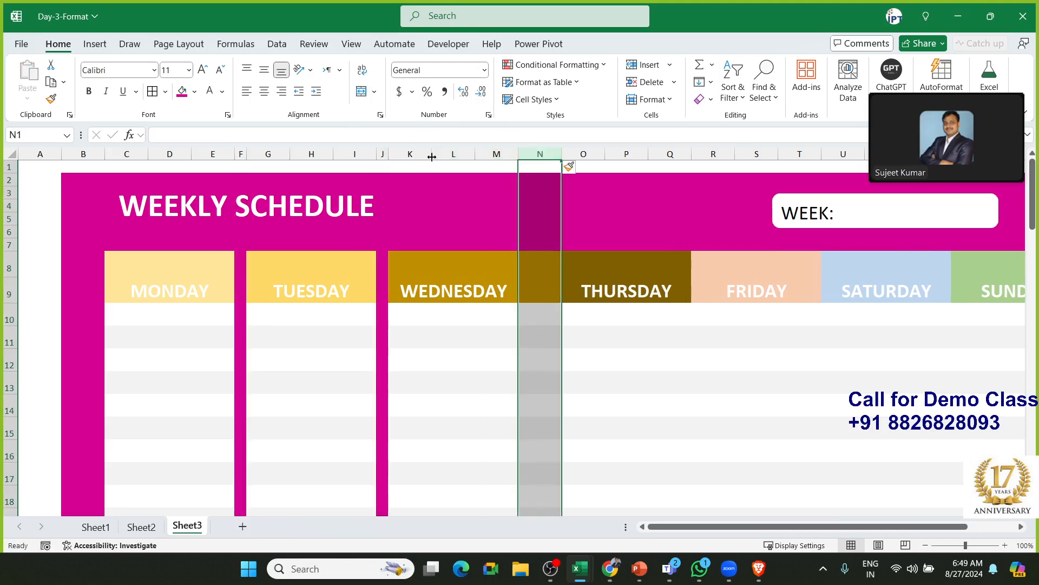
{"action": "key", "text": "ctrl+z"}
{"action": "left_click", "coordinate": [382, 154]}
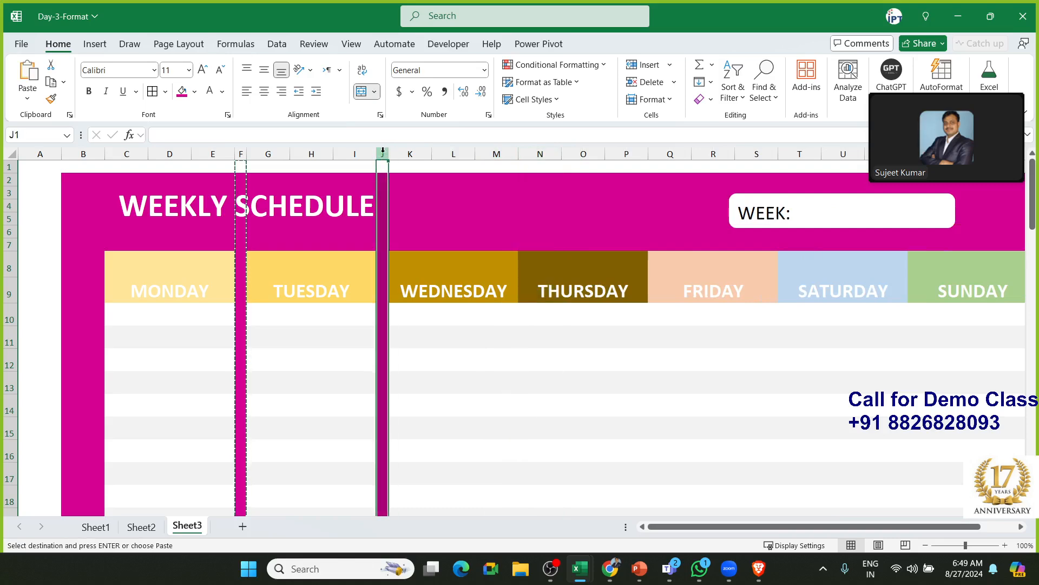
{"action": "key", "text": "ctrl+c"}
{"action": "left_click", "coordinate": [544, 153]}
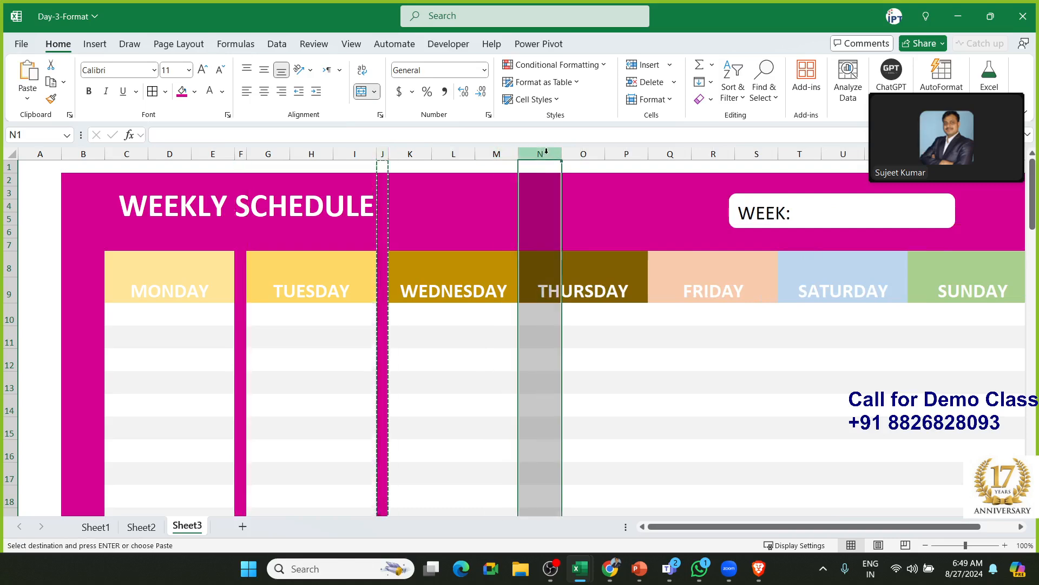
{"action": "key", "text": "ctrl+shift+equal"}
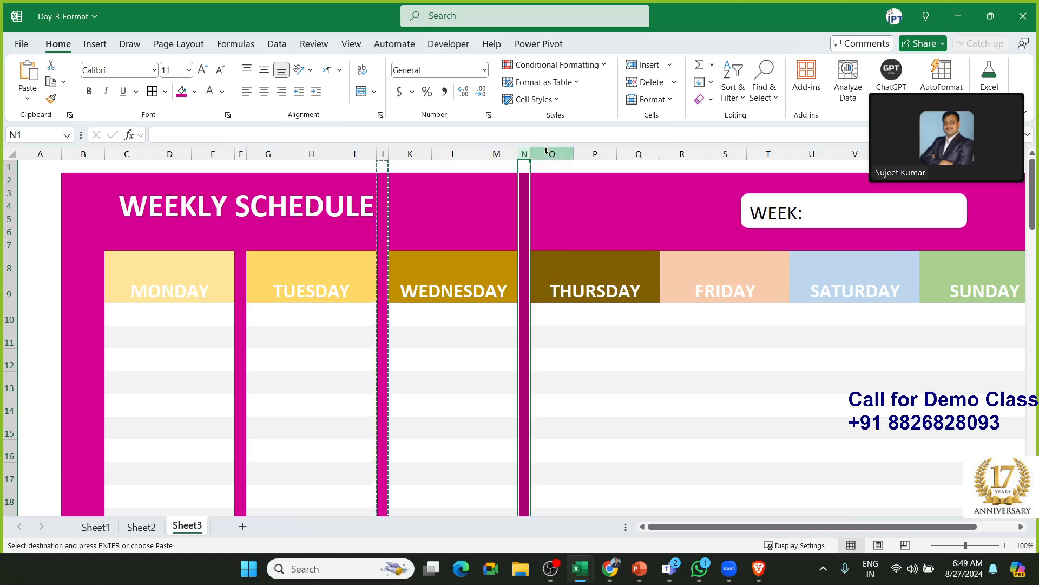
Insert copied magenta gap columns before FRIDAY and SATURDAY
{"action": "key", "text": "ctrl+c"}
{"action": "left_click", "coordinate": [683, 153]}
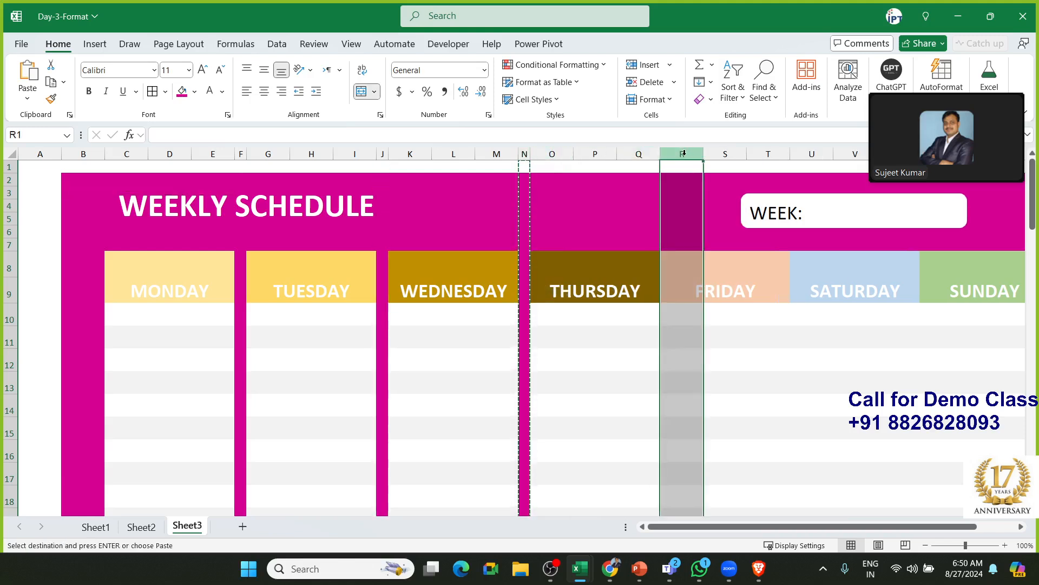
{"action": "key", "text": "ctrl+shift+equal"}
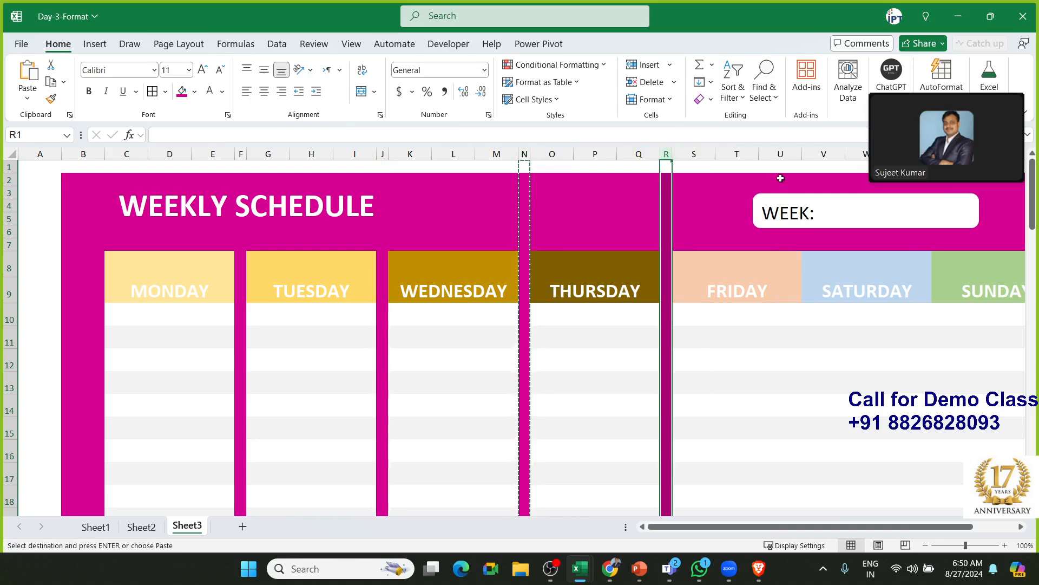
{"action": "key", "text": "Escape"}
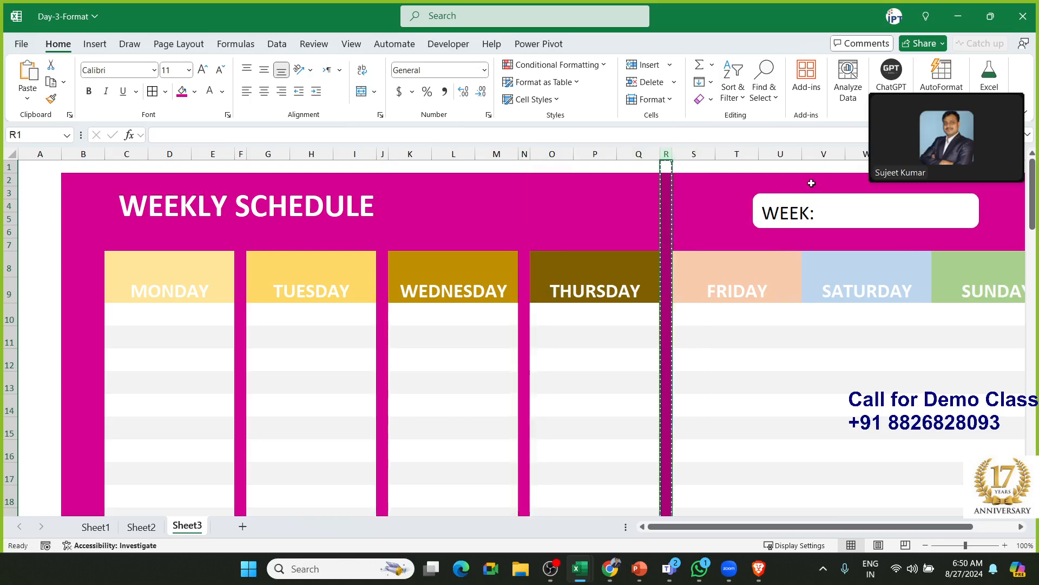
{"action": "key", "text": "ctrl+c"}
{"action": "left_click", "coordinate": [811, 152]}
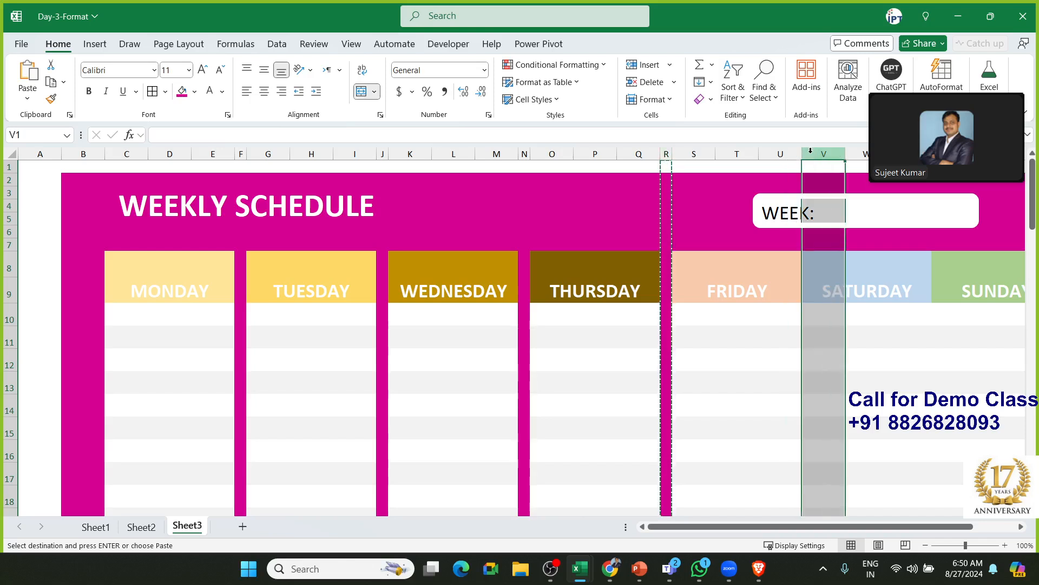
{"action": "key", "text": "ctrl+shift+equal"}
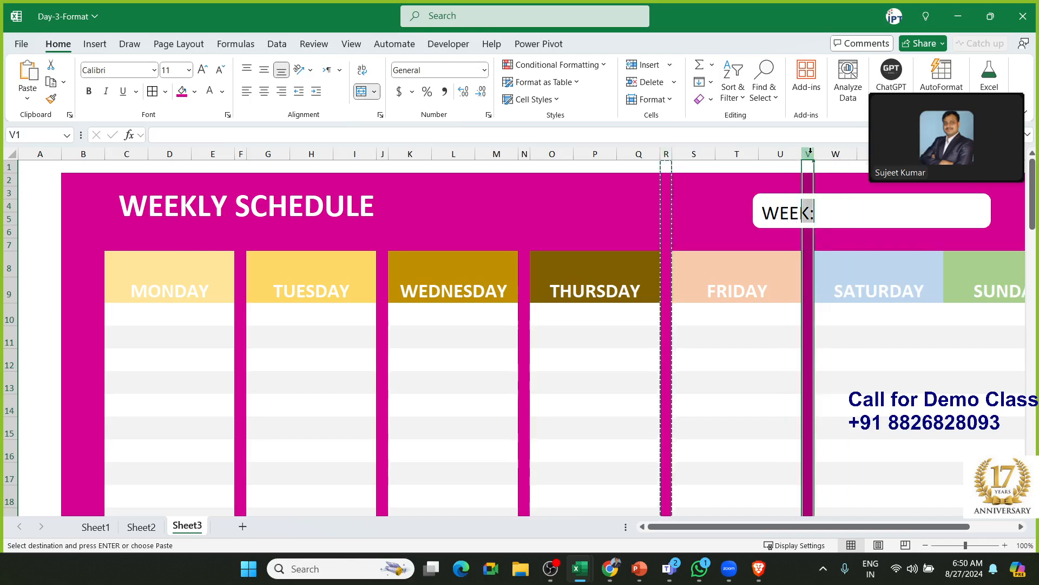
Review the new gaps, briefly selecting gap column R and the WEEK box
{"action": "left_click", "coordinate": [963, 241]}
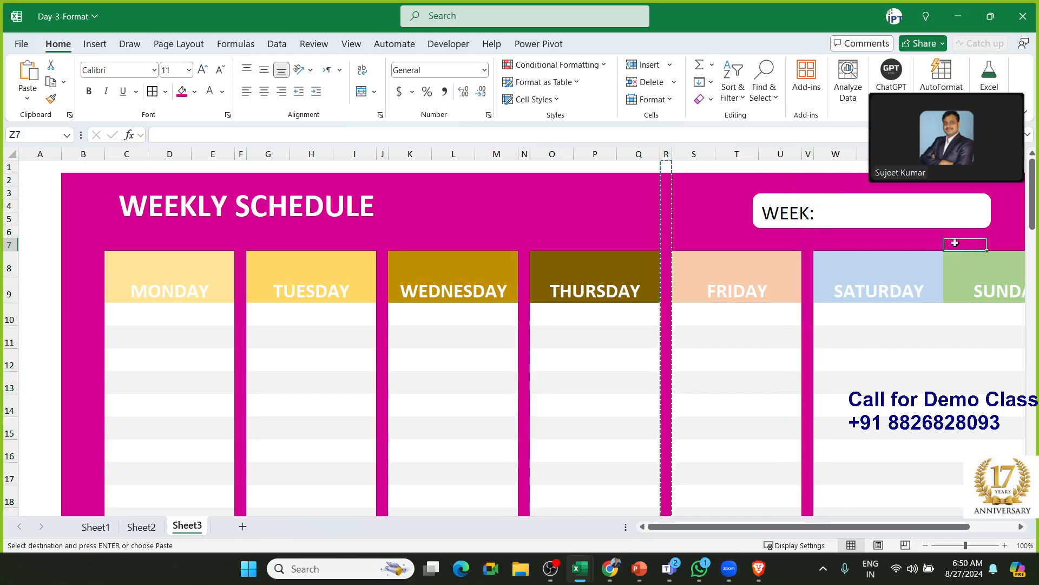
{"action": "left_click", "coordinate": [666, 152]}
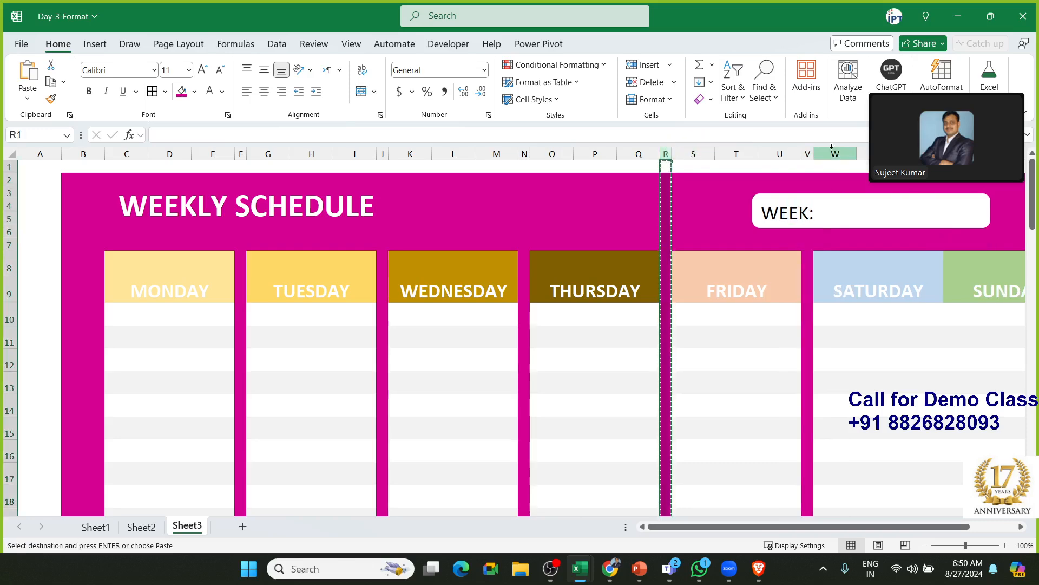
{"action": "left_click", "coordinate": [996, 222]}
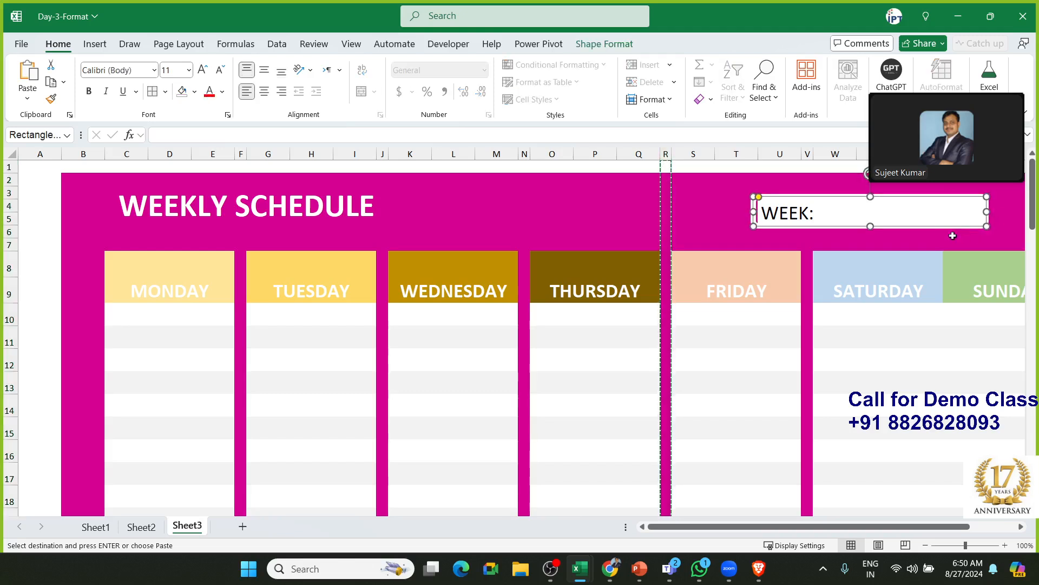
{"action": "left_click", "coordinate": [951, 241]}
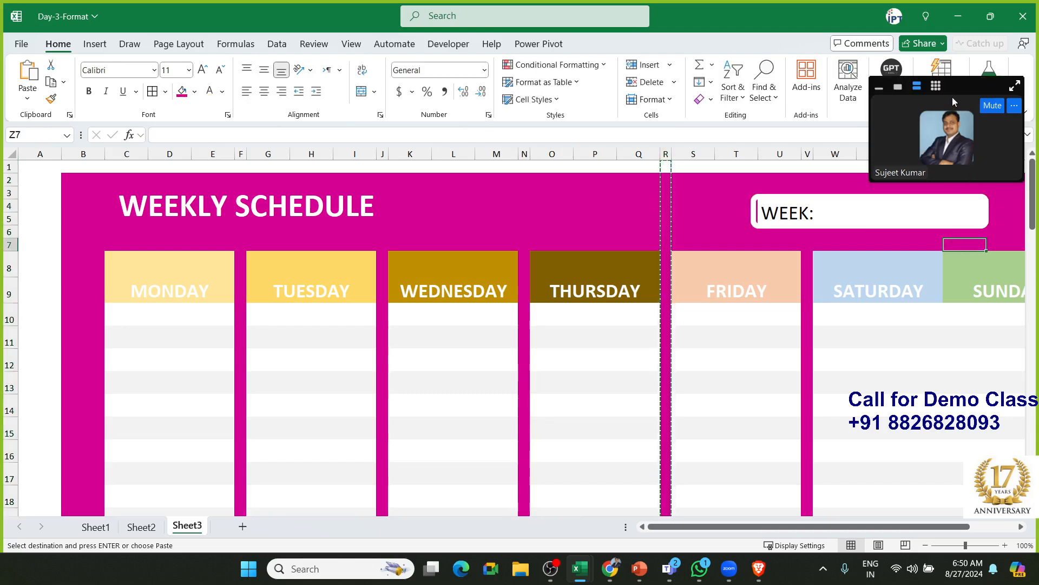
{"action": "left_click_drag", "start_coordinate": [956, 98], "coordinate": [632, 45]}
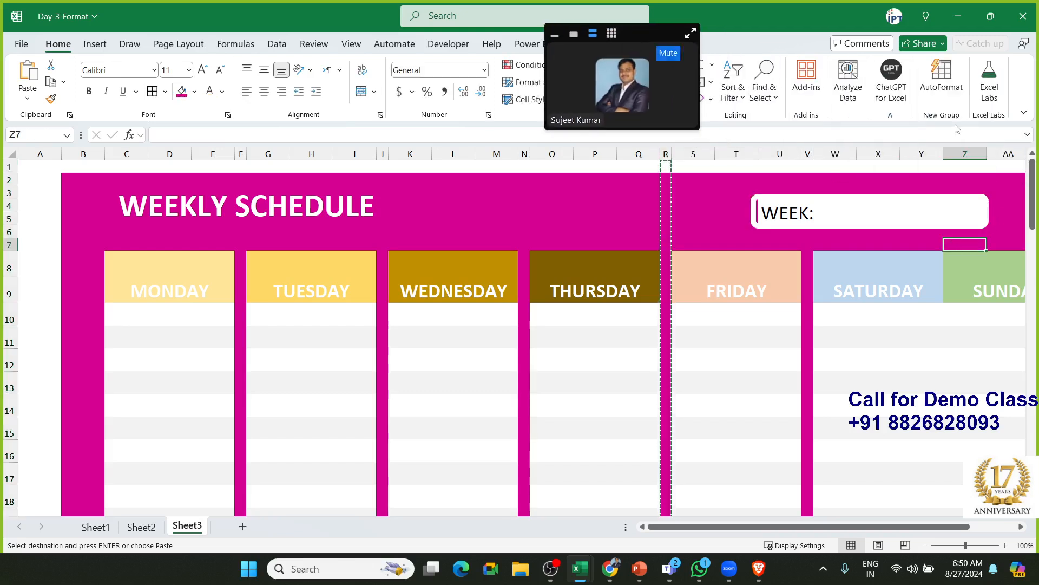
Narrow column Z into a thin gap between SATURDAY and SUNDAY
{"action": "left_click", "coordinate": [961, 151]}
{"action": "left_click_drag", "start_coordinate": [986, 154], "coordinate": [956, 152]}
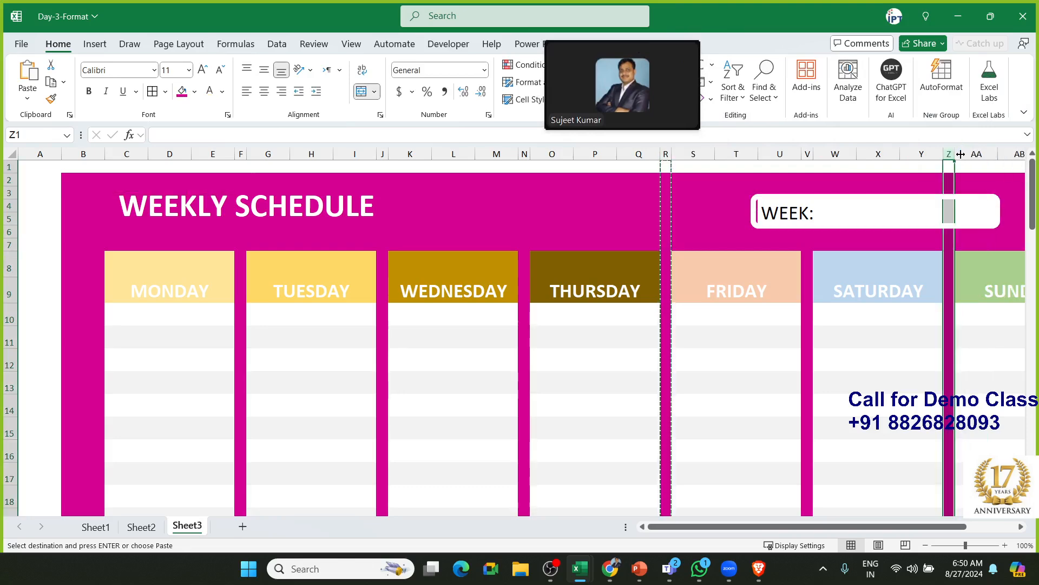
{"action": "left_click", "coordinate": [1007, 231]}
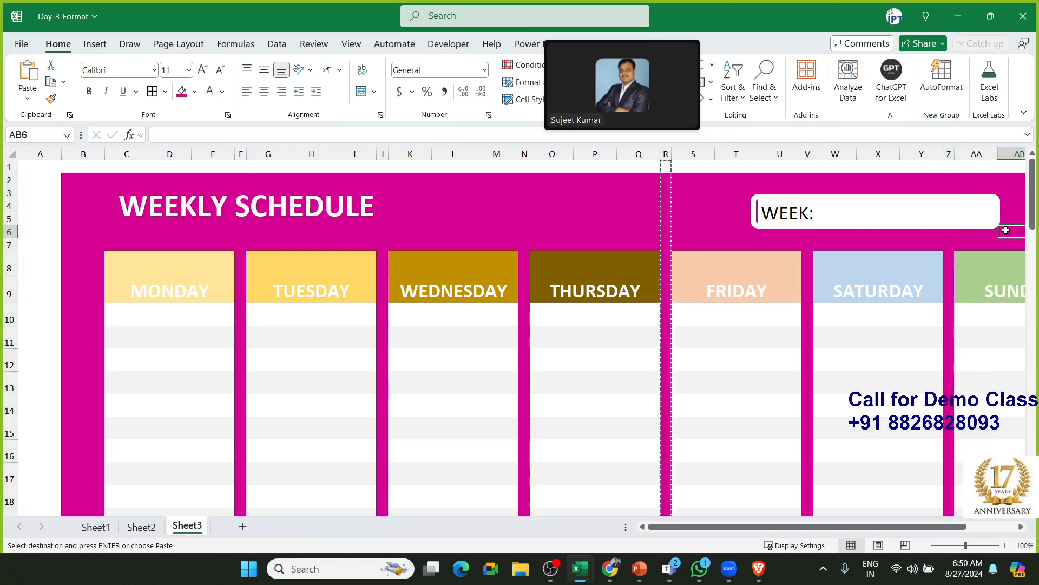
Nudge the WEEK box slightly right, then review the sheet from the MONDAY header
{"action": "left_click", "coordinate": [761, 215]}
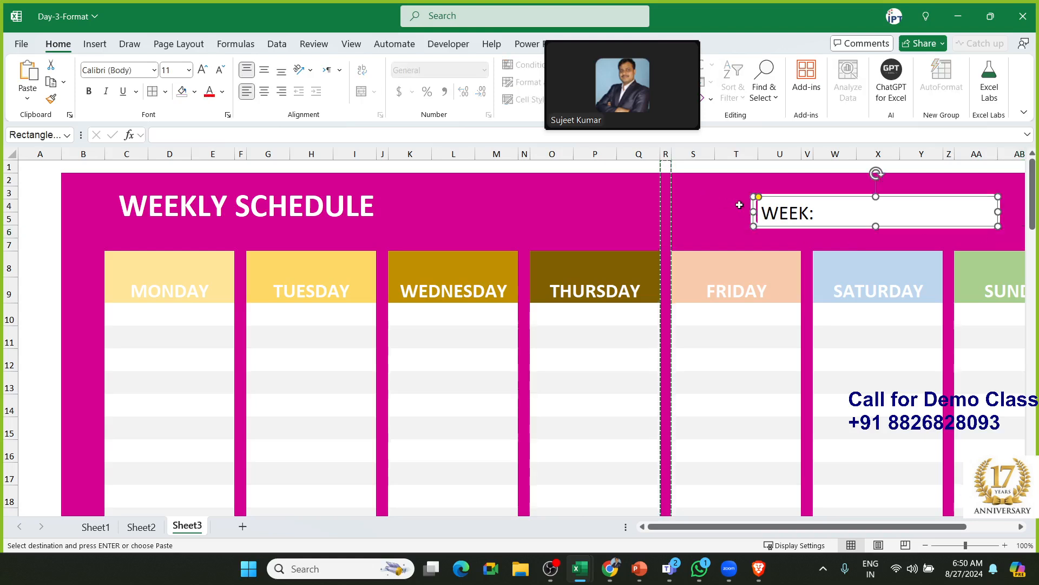
{"action": "key", "text": "Right"}
{"action": "key", "text": "Right"}
{"action": "key", "text": "Right"}
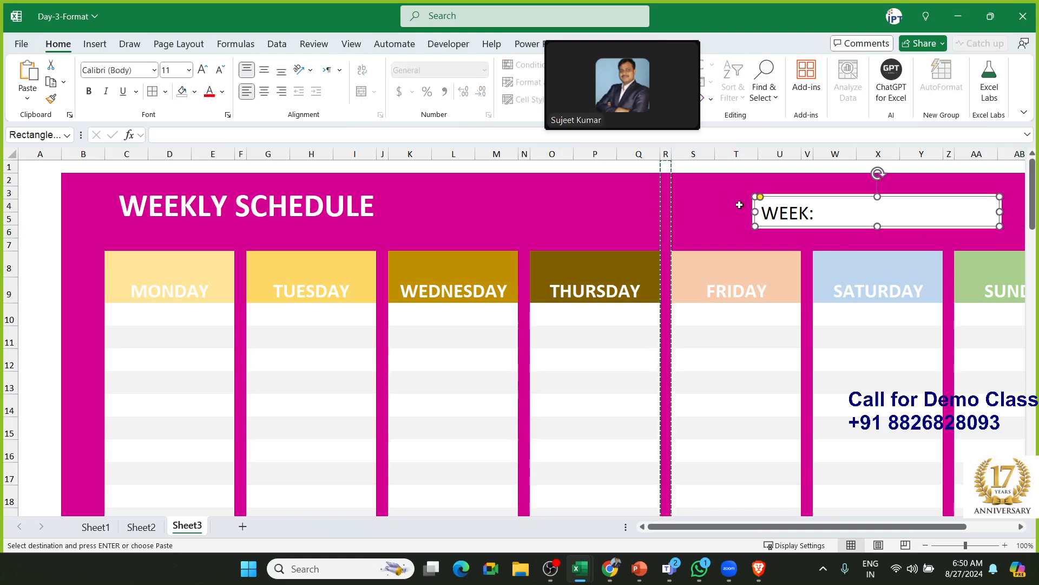
{"action": "left_click", "coordinate": [595, 218]}
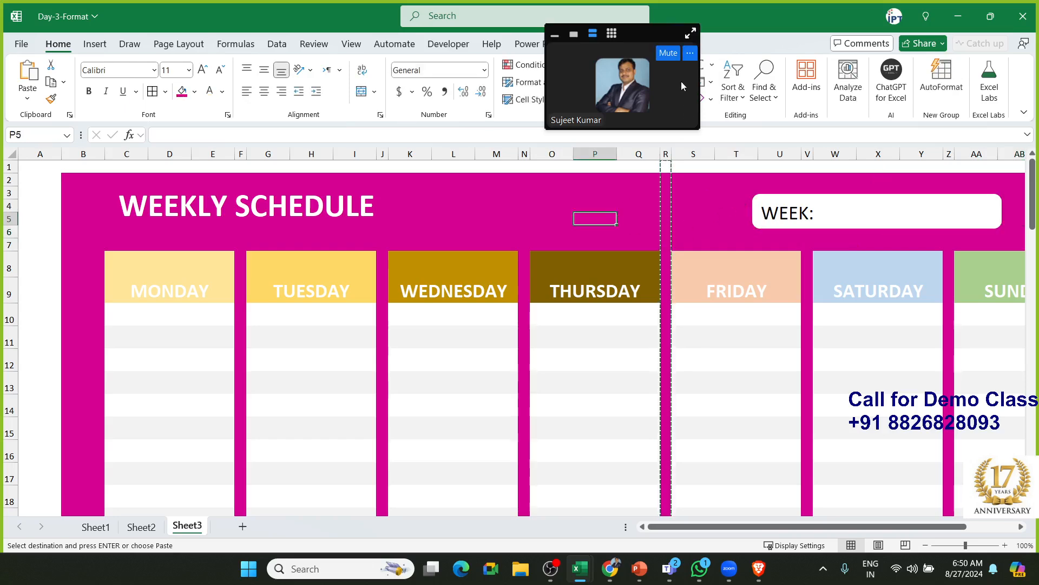
{"action": "left_click_drag", "start_coordinate": [651, 37], "coordinate": [374, 146]}
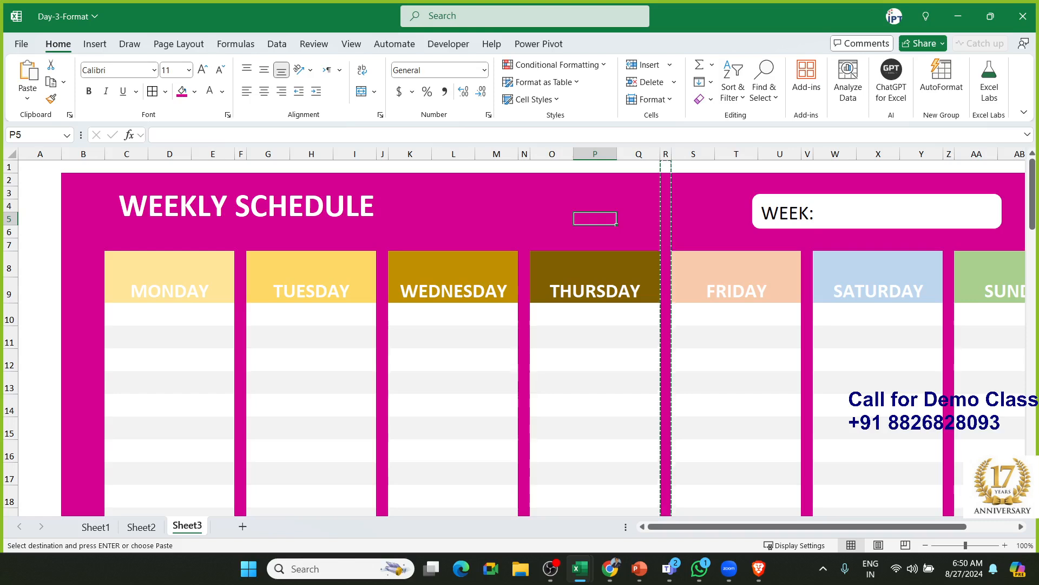
{"action": "left_click", "coordinate": [158, 260]}
{"action": "scroll", "coordinate": [157, 262], "scroll_direction": "down", "scroll_amount": 1}
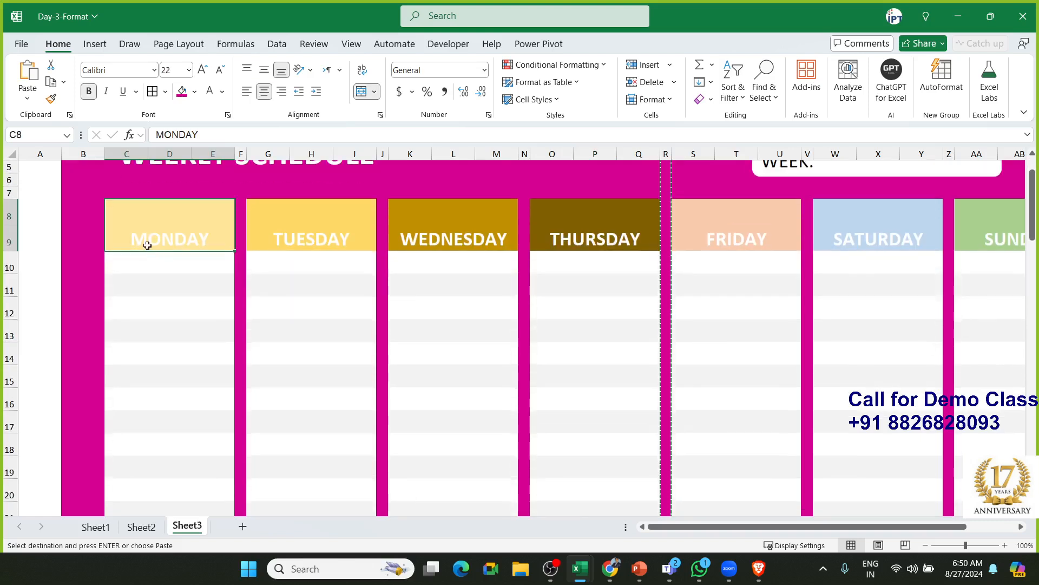
{"action": "scroll", "coordinate": [148, 357], "scroll_direction": "down", "scroll_amount": 6}
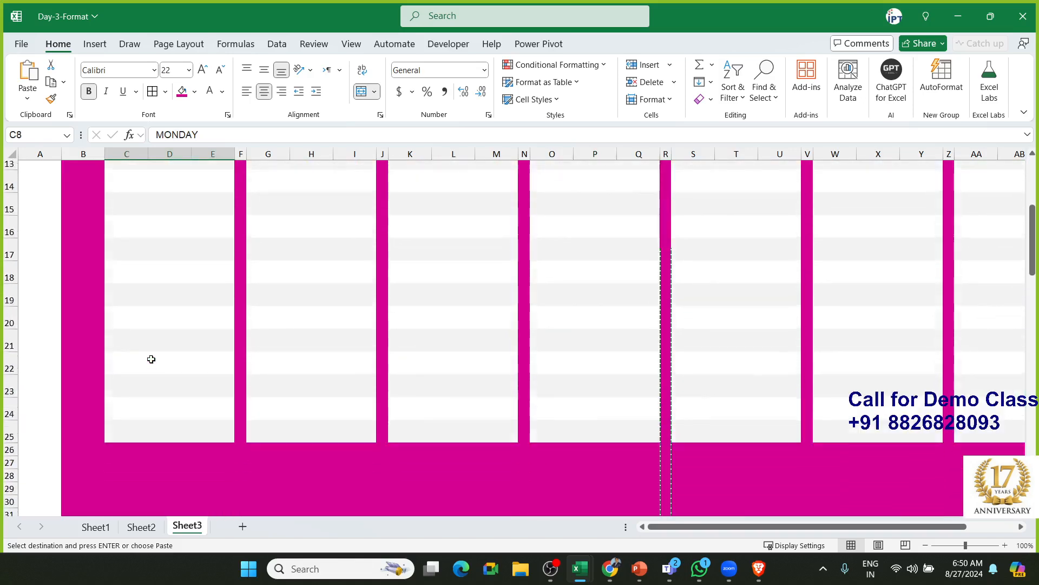
{"action": "scroll", "coordinate": [152, 358], "scroll_direction": "up", "scroll_amount": 6}
{"action": "scroll", "coordinate": [151, 358], "scroll_direction": "down", "scroll_amount": 6}
{"action": "scroll", "coordinate": [151, 359], "scroll_direction": "up", "scroll_amount": 6}
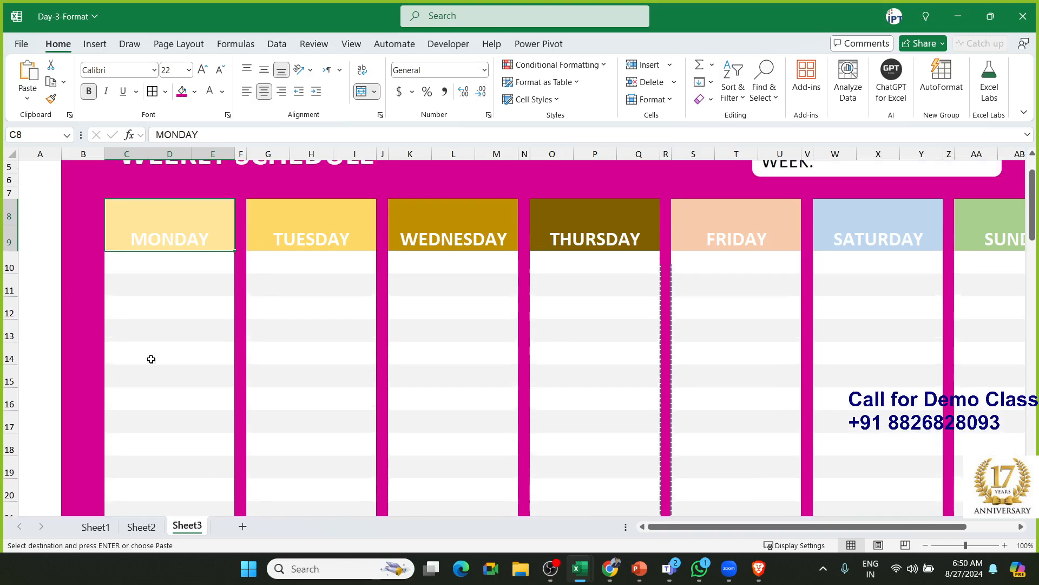
{"action": "key", "text": "alt+Tab"}
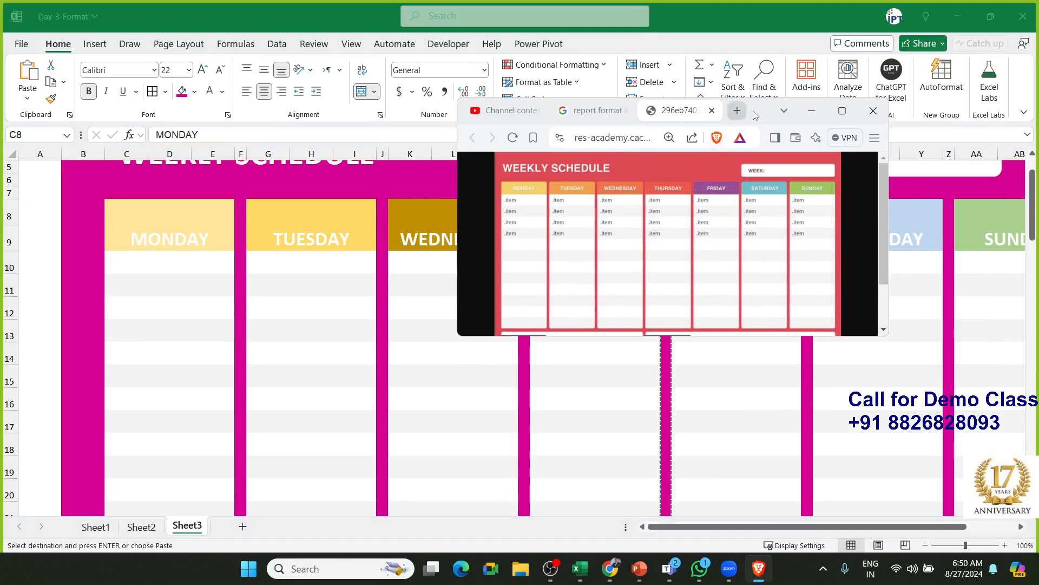
{"action": "left_click_drag", "start_coordinate": [744, 111], "coordinate": [1038, 198]}
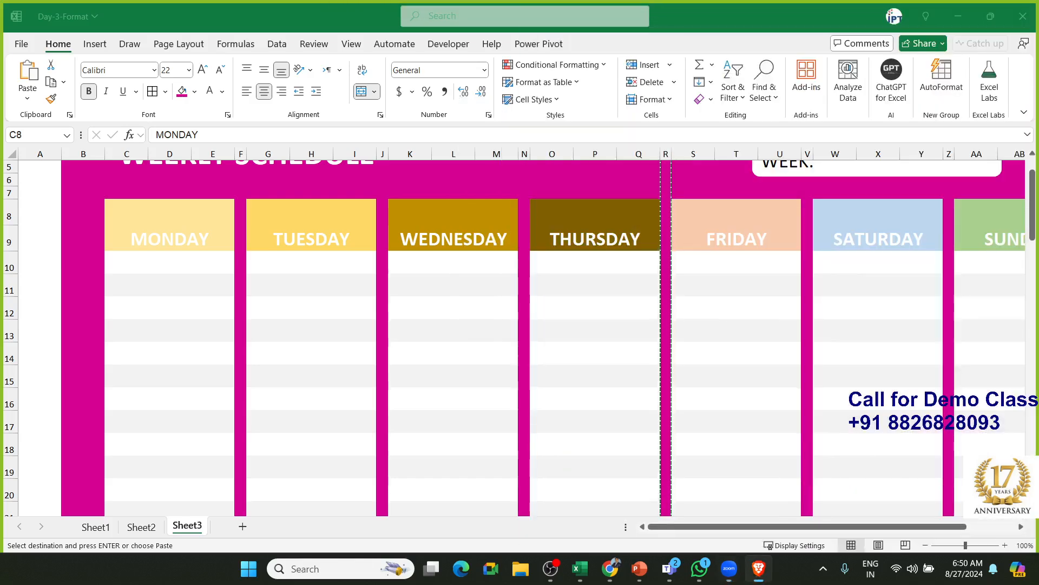
Draw a rounded rectangle over the Monday column, stretched to row 25 (6.4" by 1.98")
{"action": "left_click", "coordinate": [93, 44]}
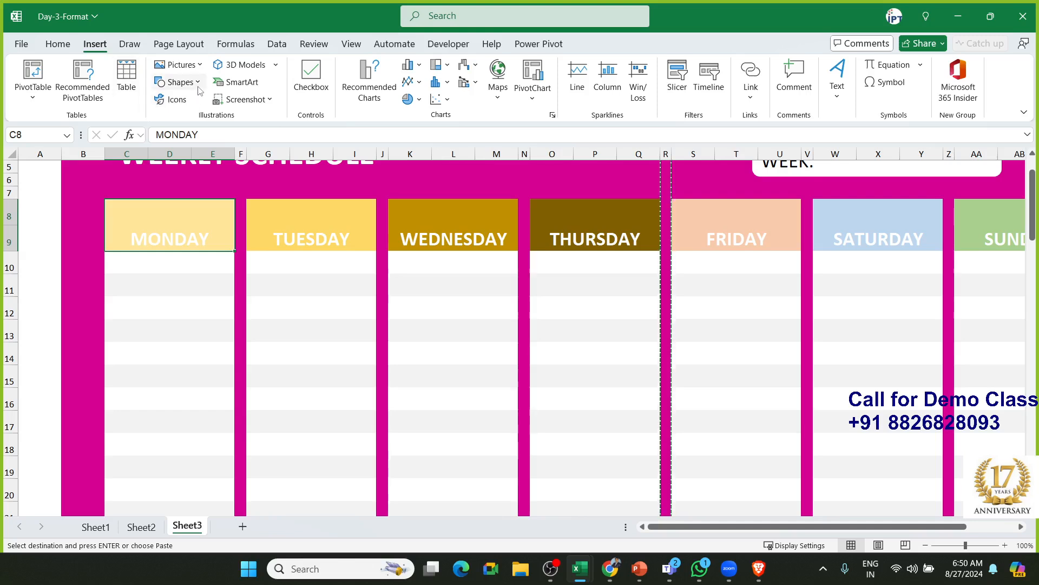
{"action": "left_click", "coordinate": [181, 83]}
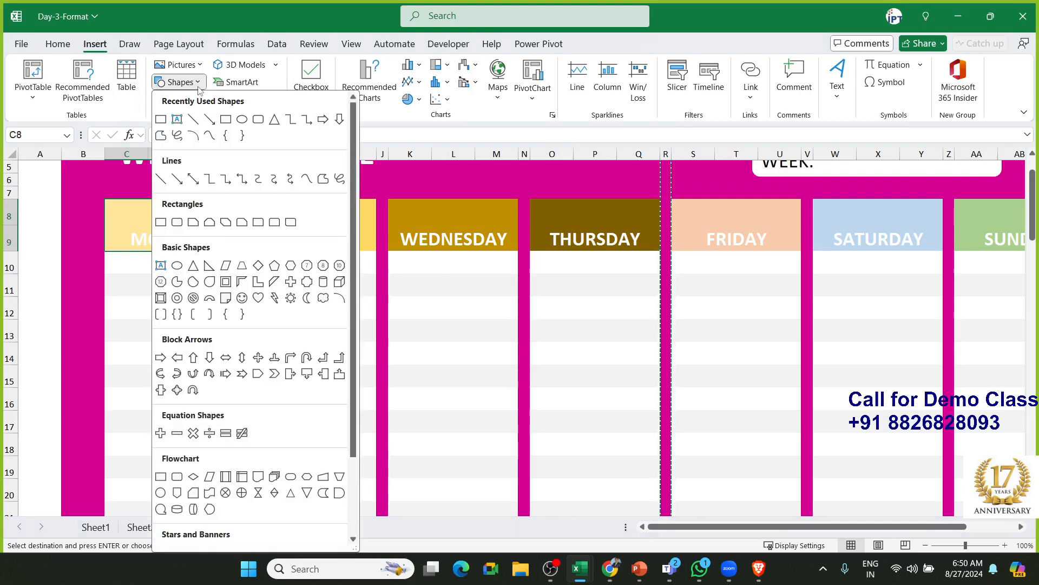
{"action": "left_click", "coordinate": [258, 122]}
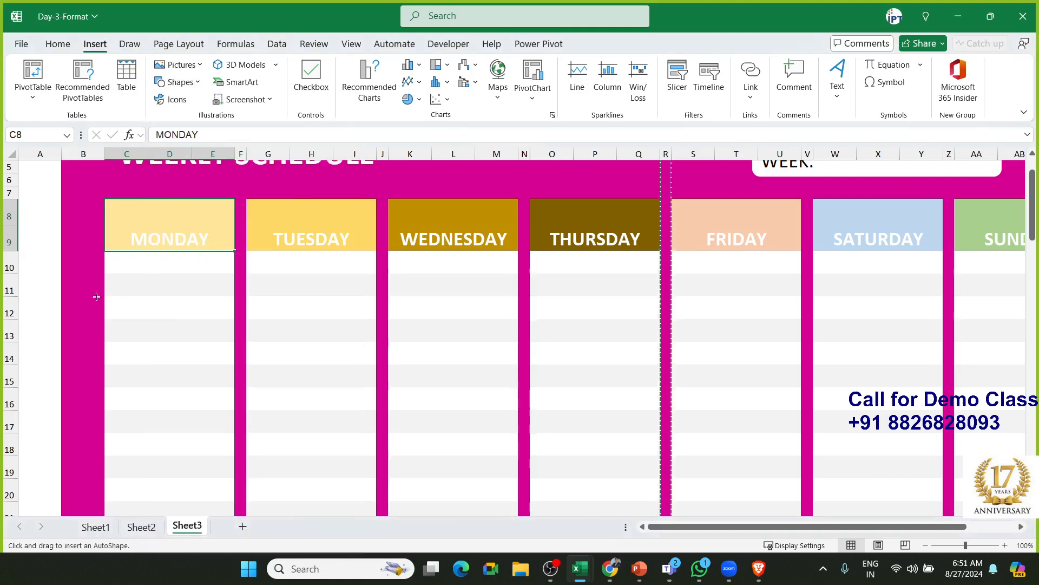
{"action": "mouse_move", "coordinate": [103, 199]}
{"action": "left_mouse_down"}
{"action": "mouse_move", "coordinate": [157, 241]}
{"action": "mouse_move", "coordinate": [234, 251]}
{"action": "left_mouse_up"}
{"action": "scroll", "coordinate": [204, 263], "scroll_direction": "down", "scroll_amount": 1}
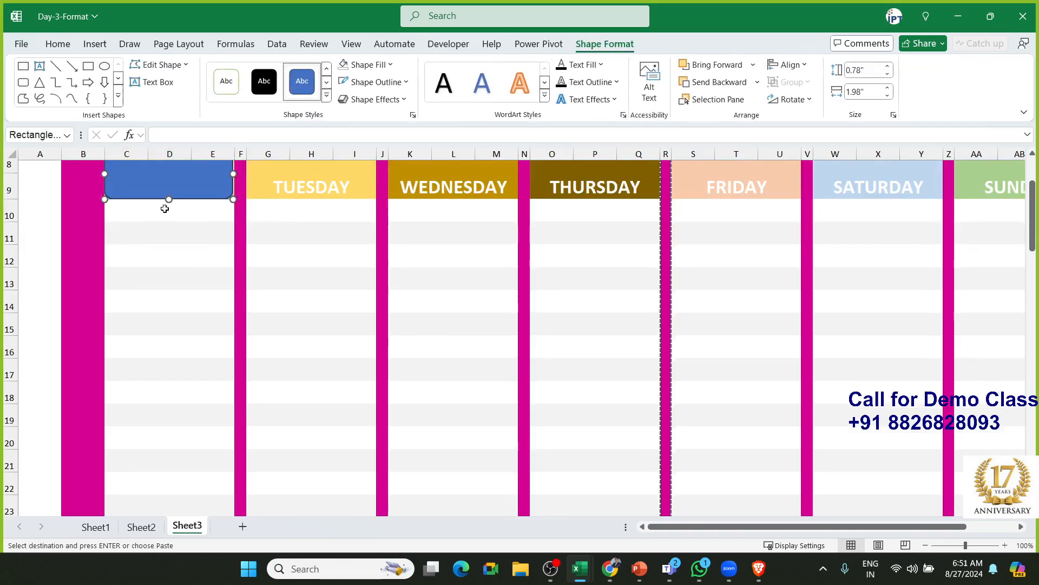
{"action": "left_click_drag", "start_coordinate": [168, 200], "coordinate": [162, 383]}
{"action": "scroll", "coordinate": [179, 362], "scroll_direction": "down", "scroll_amount": 3}
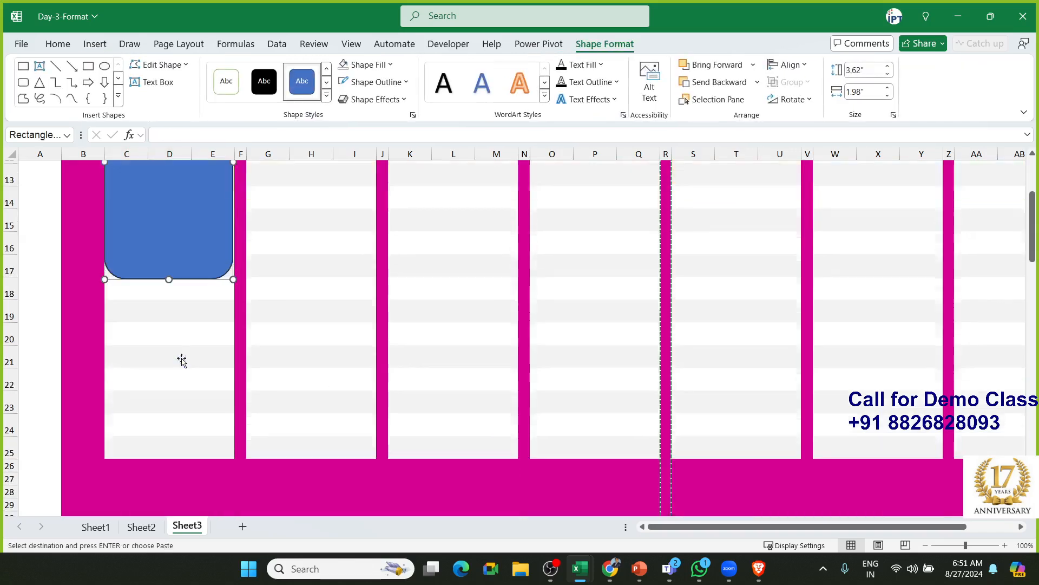
{"action": "left_click_drag", "start_coordinate": [169, 176], "coordinate": [165, 356]}
{"action": "scroll", "coordinate": [161, 341], "scroll_direction": "up", "scroll_amount": 5}
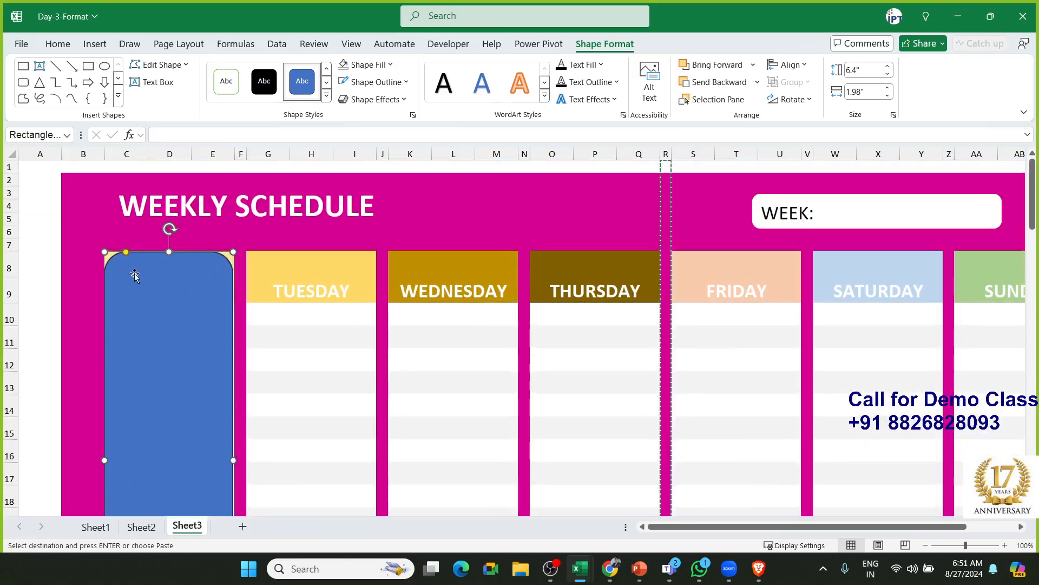
Reshape the shape's top-left and top-right corner curves with Edit Points
{"action": "left_click", "coordinate": [164, 67]}
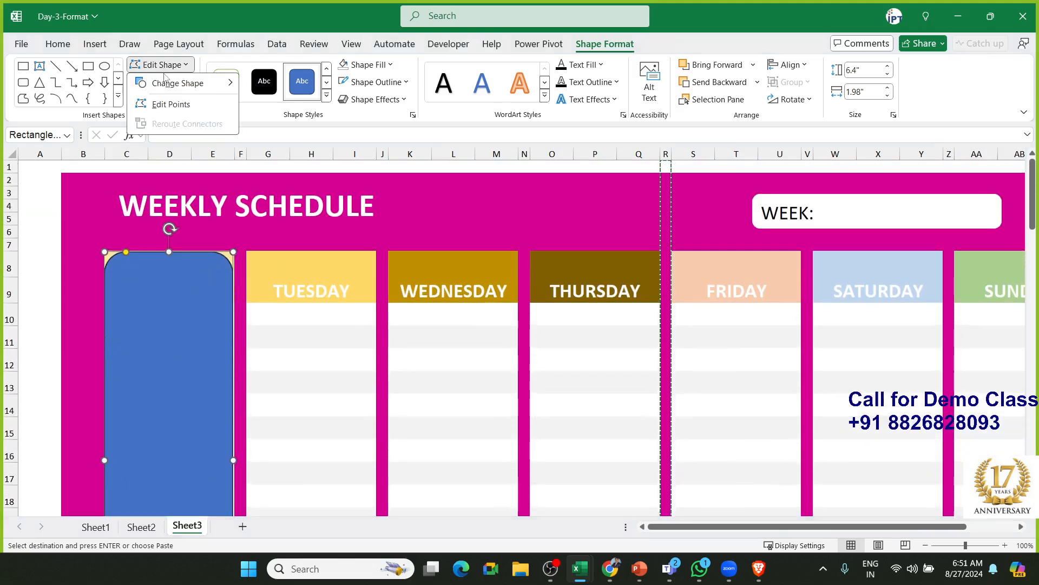
{"action": "left_click", "coordinate": [153, 189]}
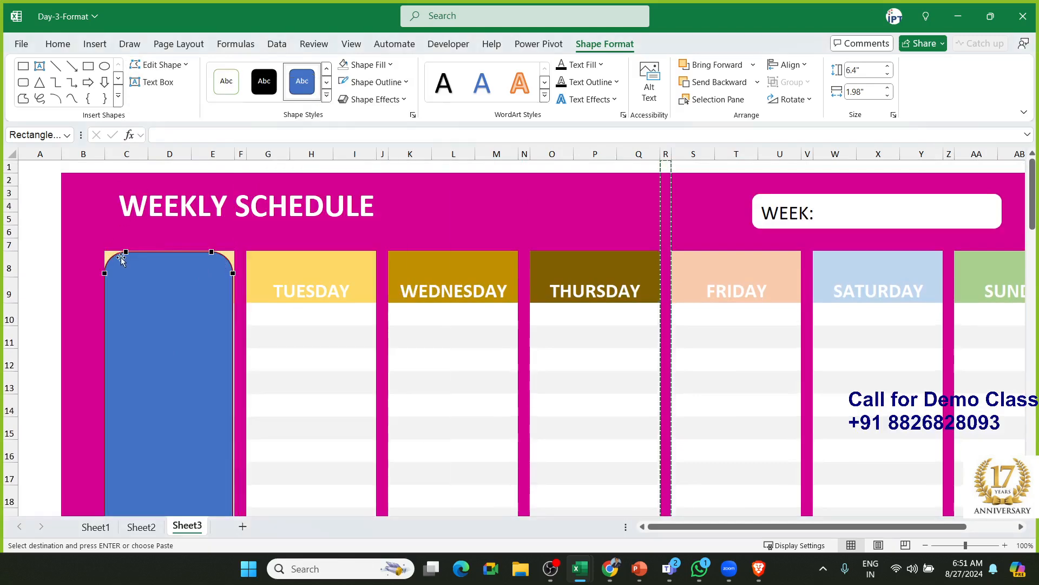
{"action": "left_click", "coordinate": [127, 253]}
{"action": "left_click_drag", "start_coordinate": [126, 254], "coordinate": [115, 253]}
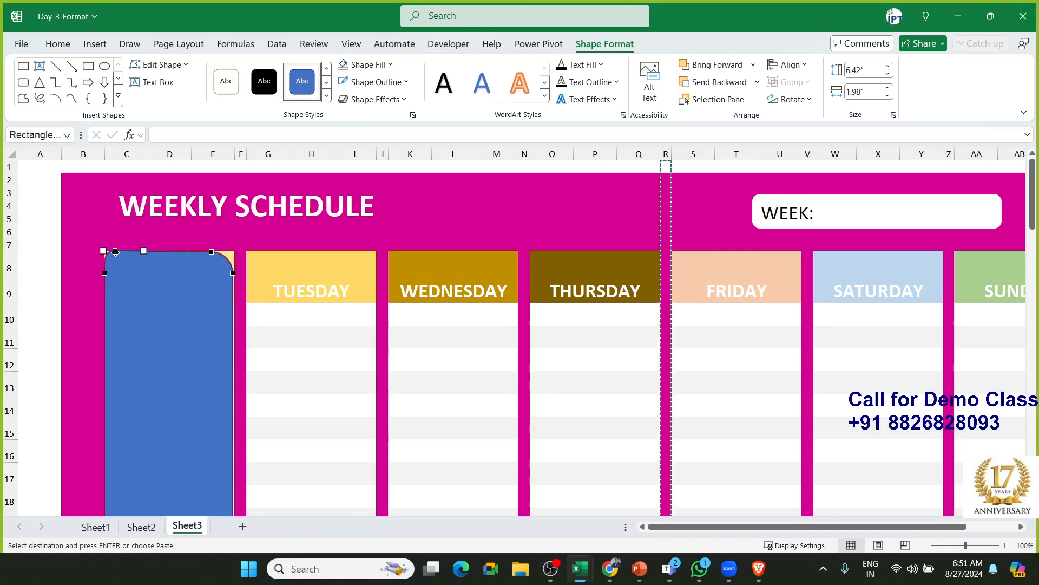
{"action": "left_click", "coordinate": [213, 252]}
{"action": "left_click_drag", "start_coordinate": [231, 251], "coordinate": [221, 251]}
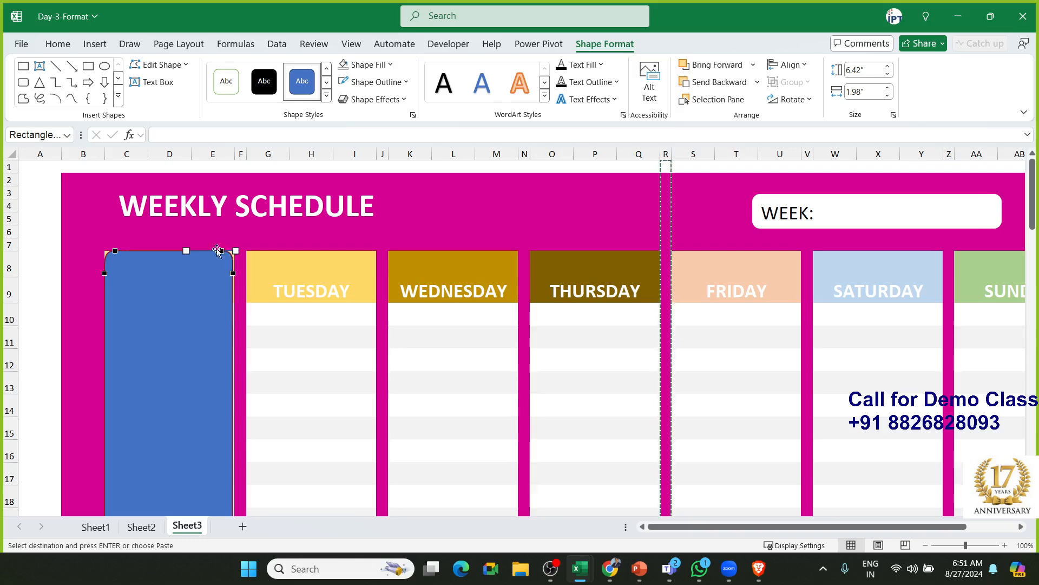
Give the shape no fill and a 6 pt magenta outline
{"action": "left_click", "coordinate": [383, 64]}
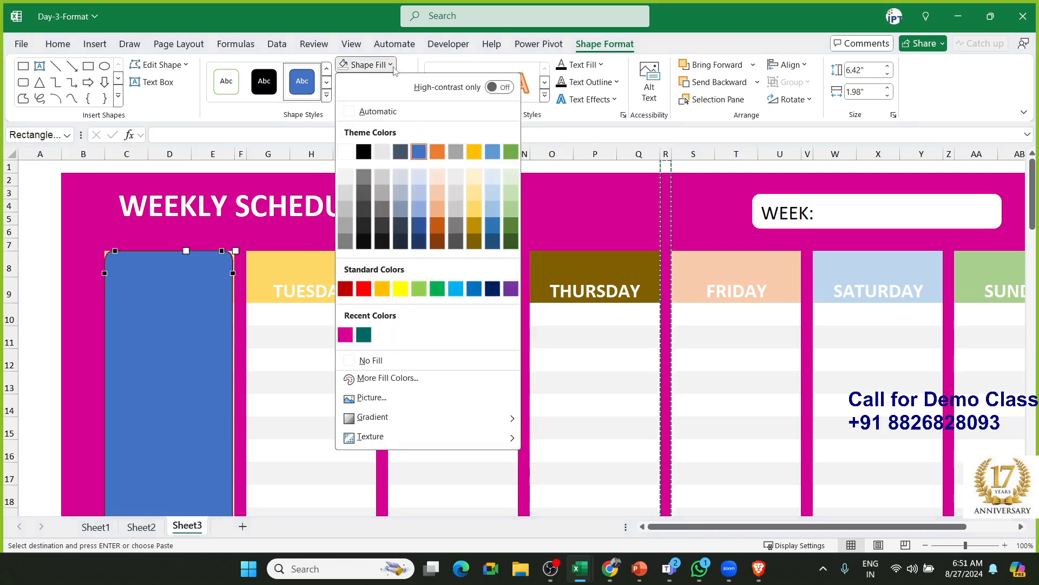
{"action": "left_click", "coordinate": [386, 367]}
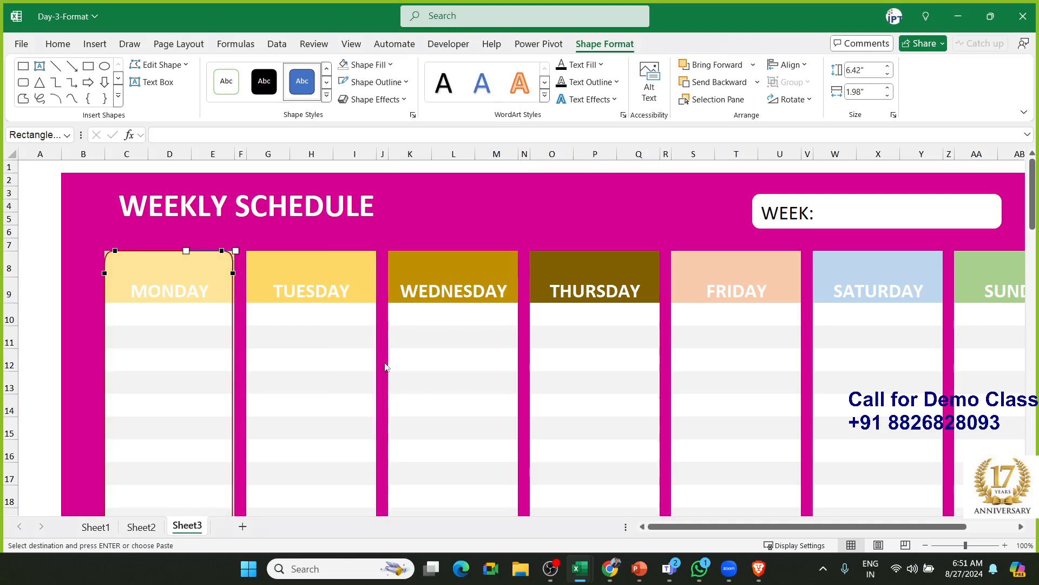
{"action": "left_click", "coordinate": [407, 87]}
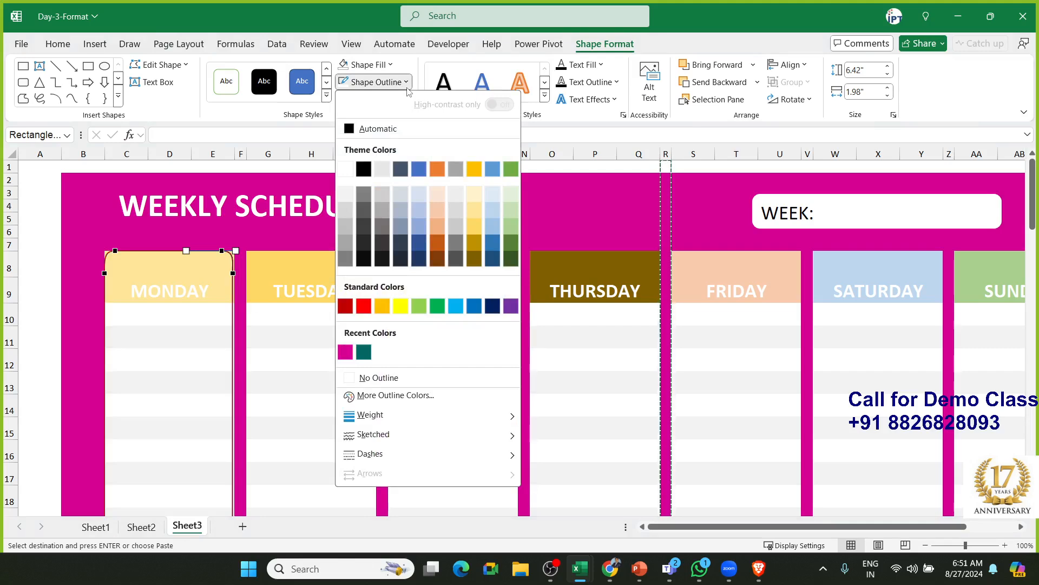
{"action": "left_click", "coordinate": [345, 352]}
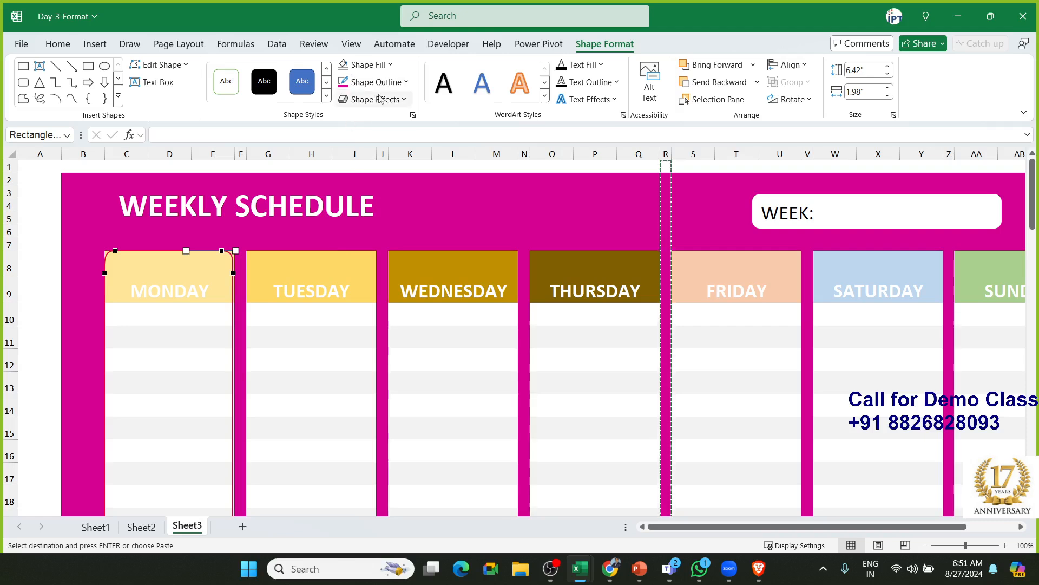
{"action": "left_click", "coordinate": [406, 82]}
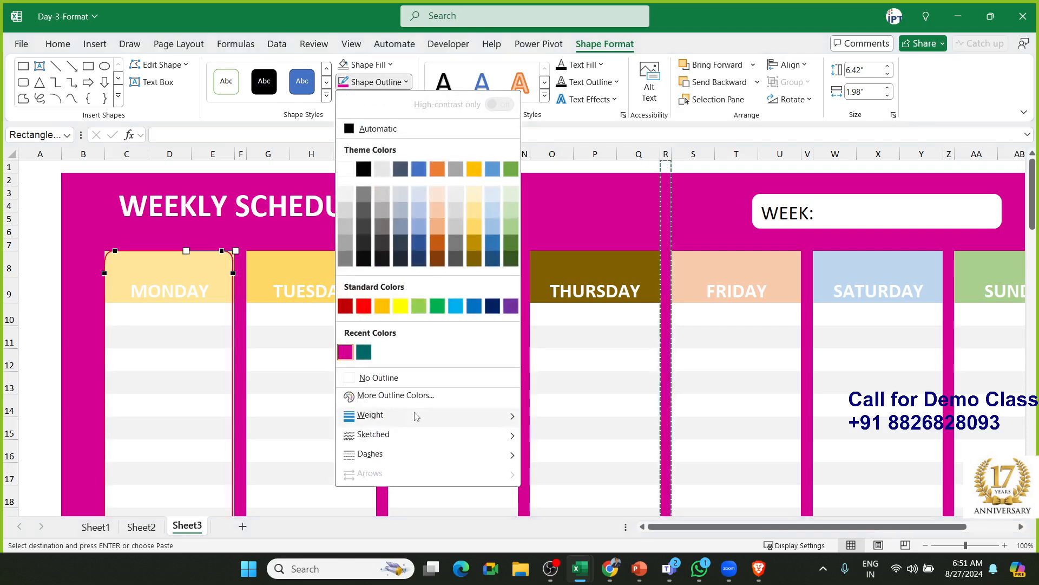
{"action": "mouse_move", "coordinate": [416, 416]}
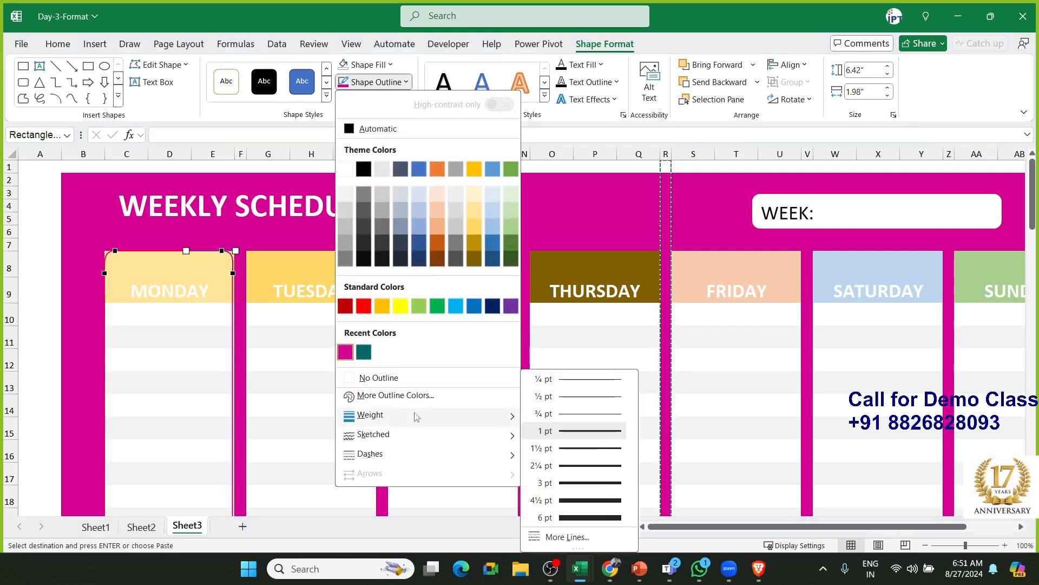
{"action": "left_click", "coordinate": [575, 517]}
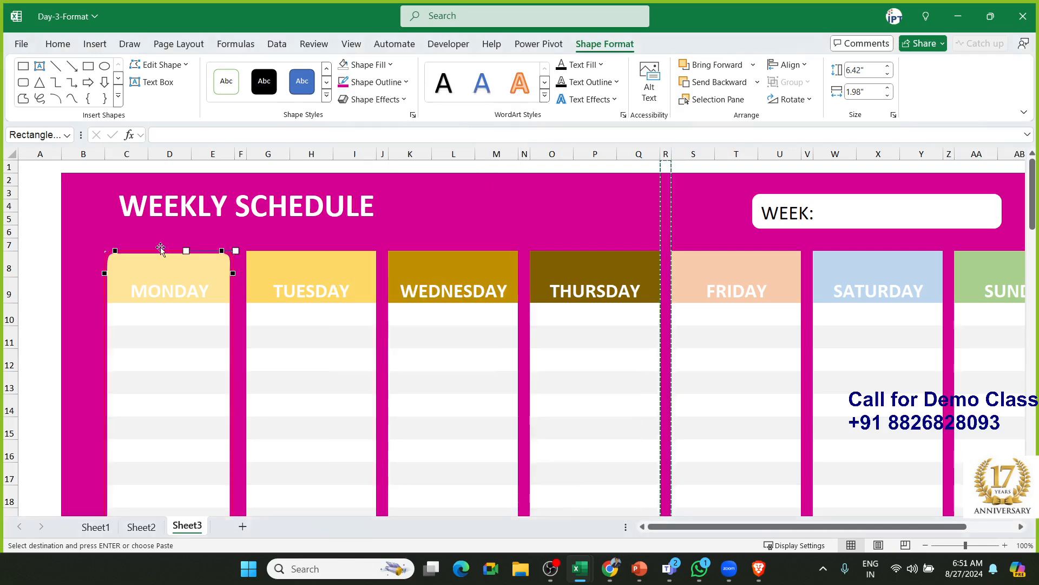
{"action": "left_click", "coordinate": [144, 231]}
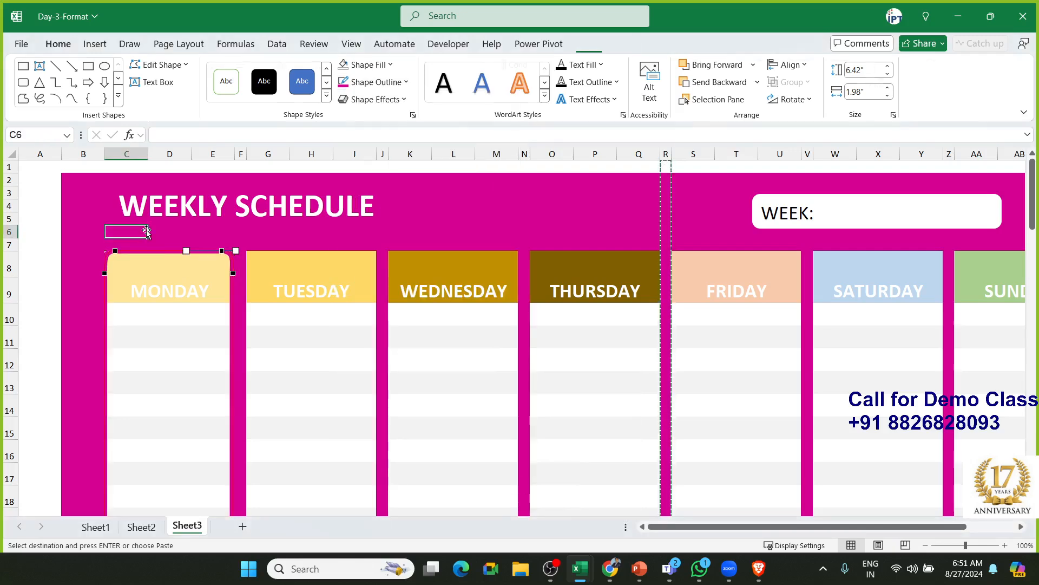
Round the Monday frame's bottom-left corner with Edit Points, undoing one distorted attempt
{"action": "left_click", "coordinate": [230, 263]}
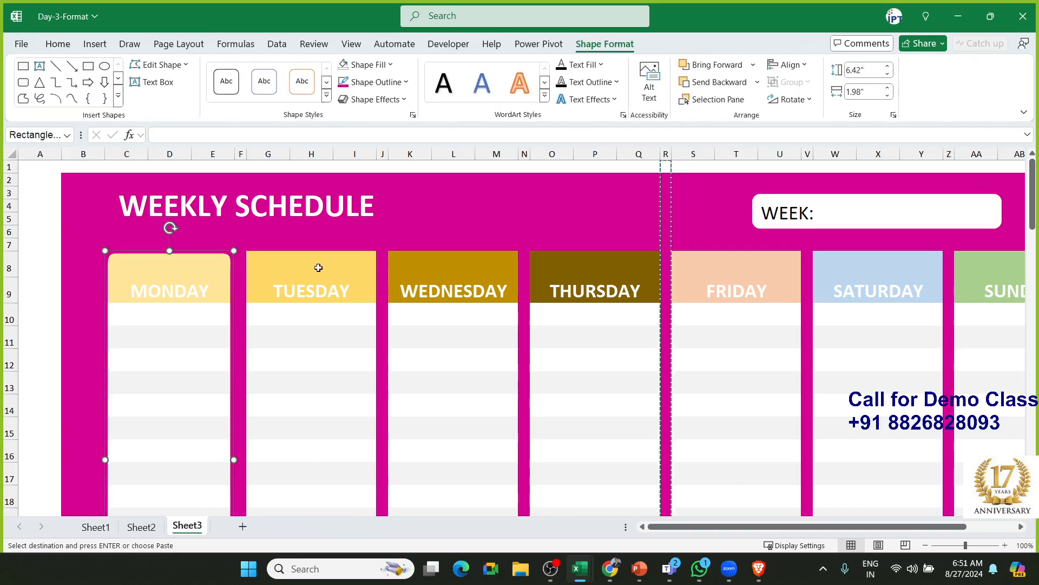
{"action": "left_click", "coordinate": [132, 234]}
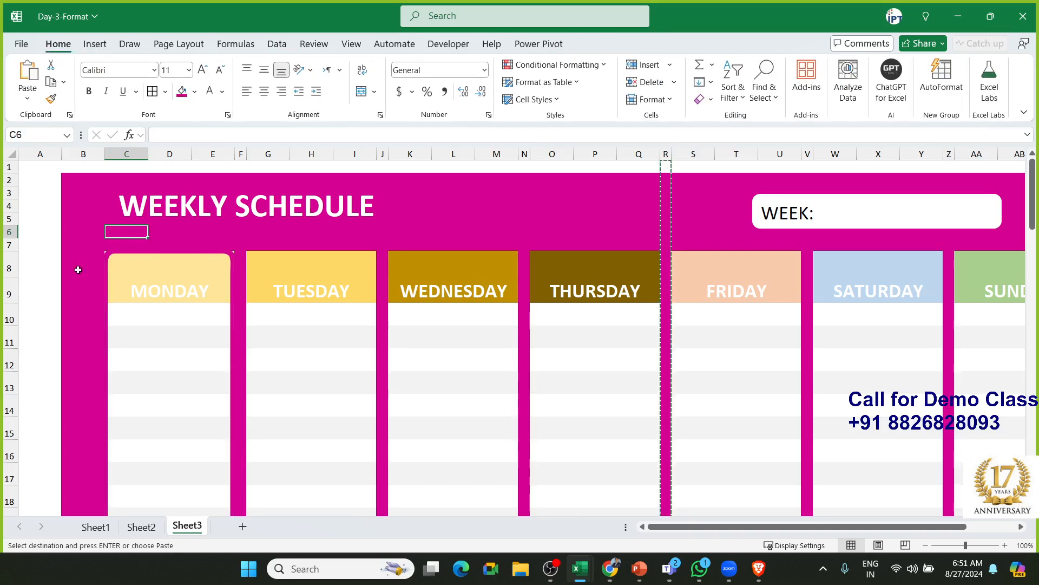
{"action": "scroll", "coordinate": [71, 310], "scroll_direction": "down", "scroll_amount": 2}
{"action": "scroll", "coordinate": [70, 309], "scroll_direction": "down", "scroll_amount": 2}
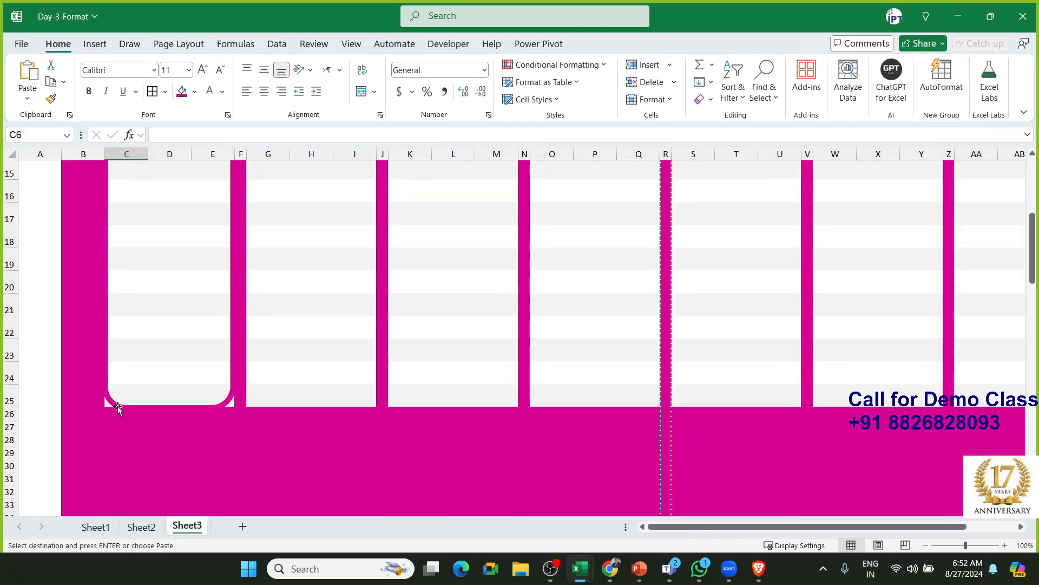
{"action": "left_click", "coordinate": [118, 405]}
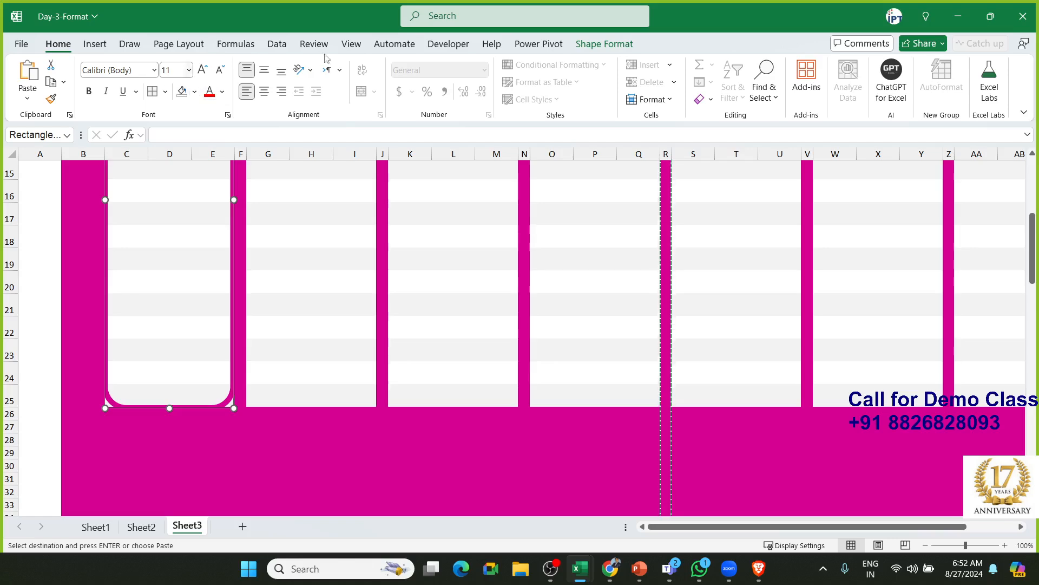
{"action": "left_click", "coordinate": [604, 44]}
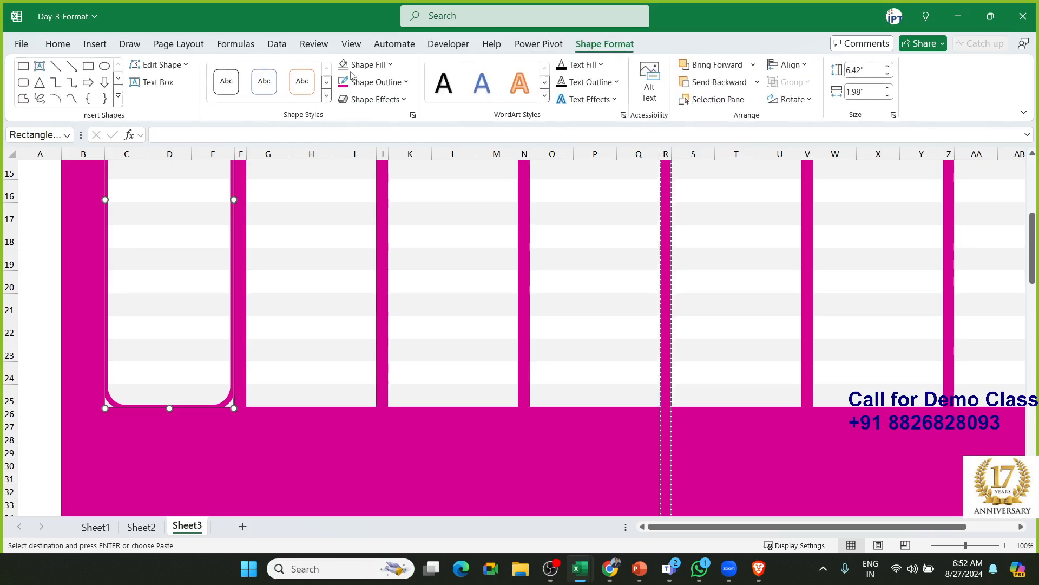
{"action": "left_click", "coordinate": [169, 65]}
{"action": "left_click", "coordinate": [161, 106]}
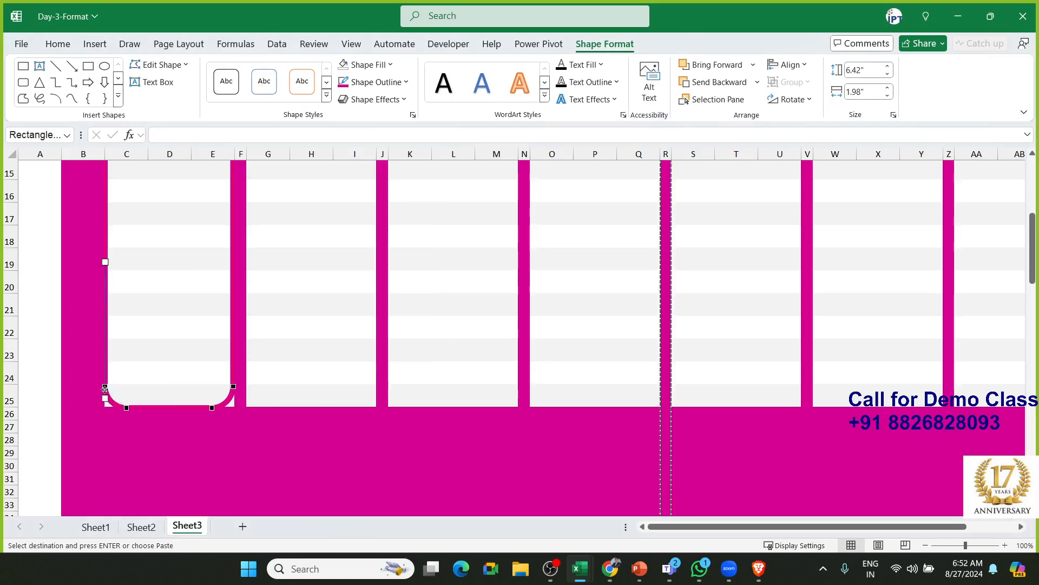
{"action": "left_click_drag", "start_coordinate": [105, 388], "coordinate": [149, 404]}
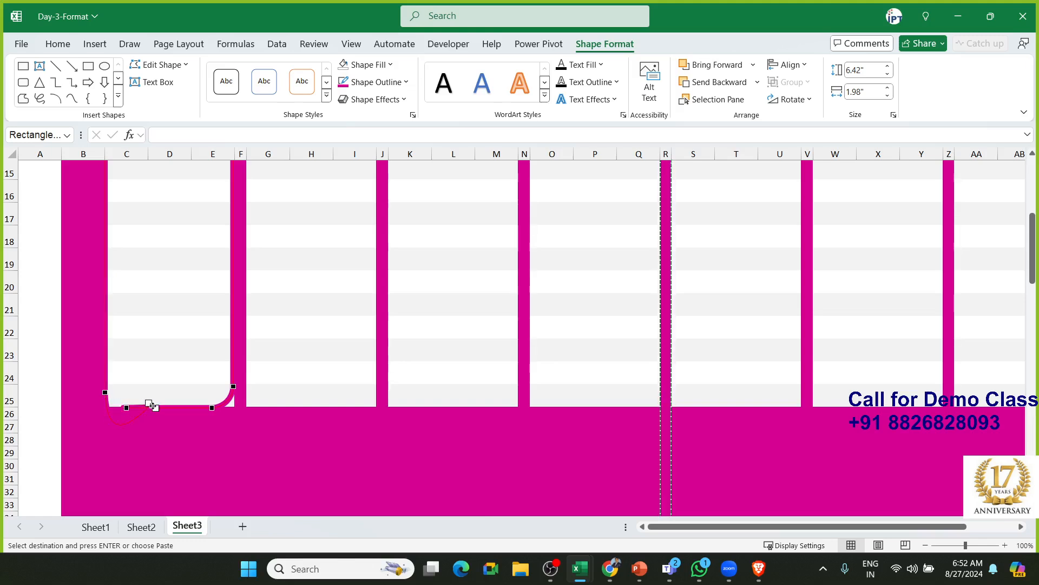
{"action": "key", "text": "ctrl+z"}
{"action": "left_click", "coordinate": [125, 408]}
{"action": "left_click_drag", "start_coordinate": [126, 409], "coordinate": [125, 409]}
{"action": "left_click_drag", "start_coordinate": [119, 409], "coordinate": [119, 409]}
Round the frame's bottom-right corner the same way with Edit Points
{"action": "left_click", "coordinate": [114, 424]}
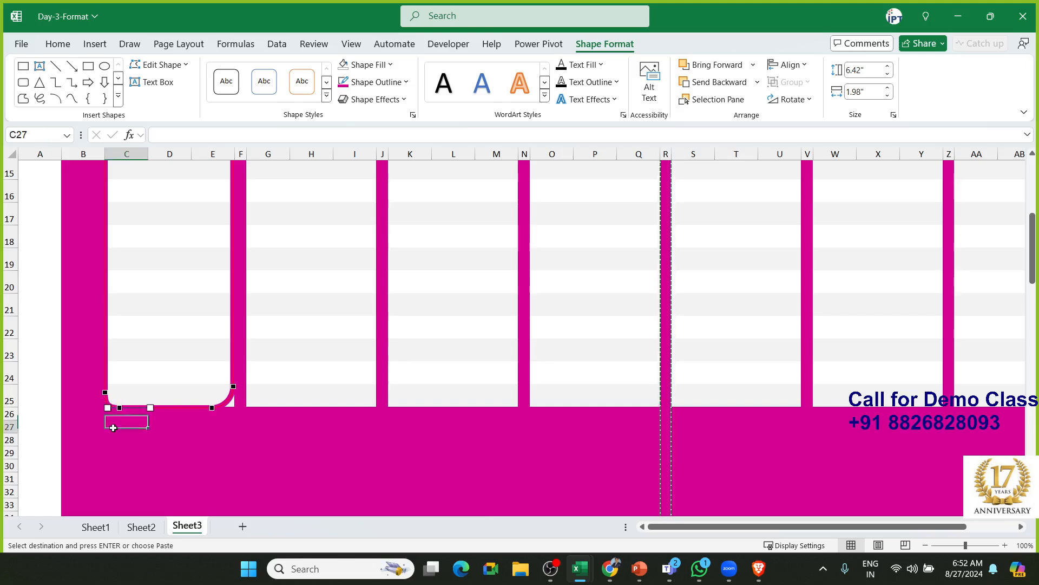
{"action": "left_click", "coordinate": [232, 401]}
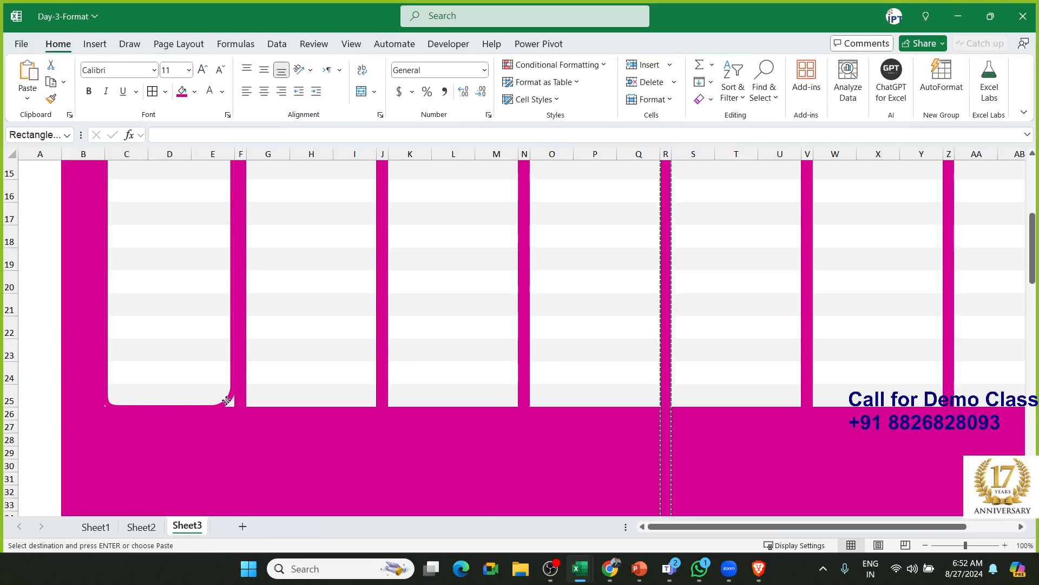
{"action": "left_click", "coordinate": [161, 64]}
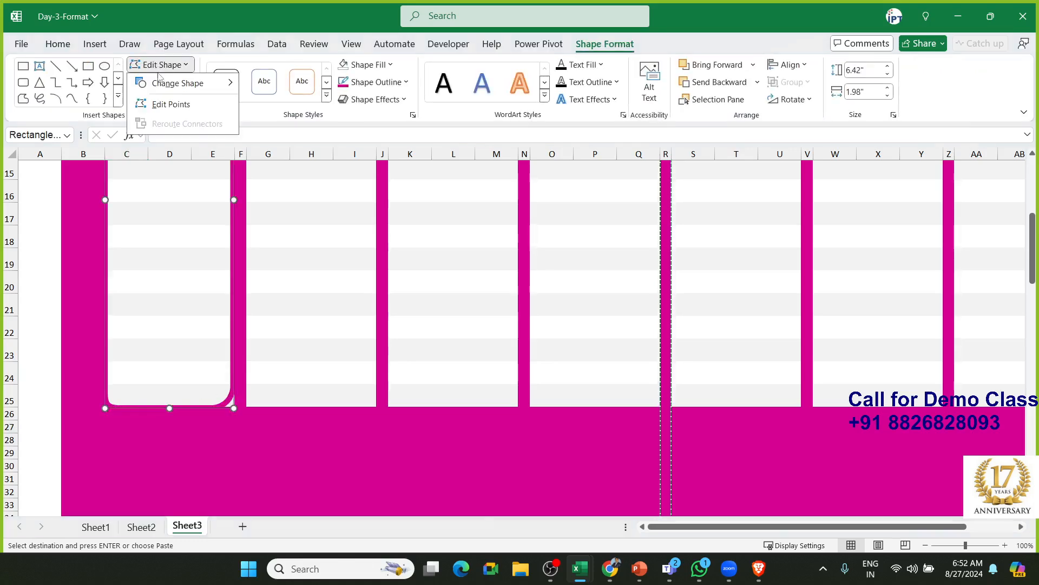
{"action": "left_click", "coordinate": [160, 103]}
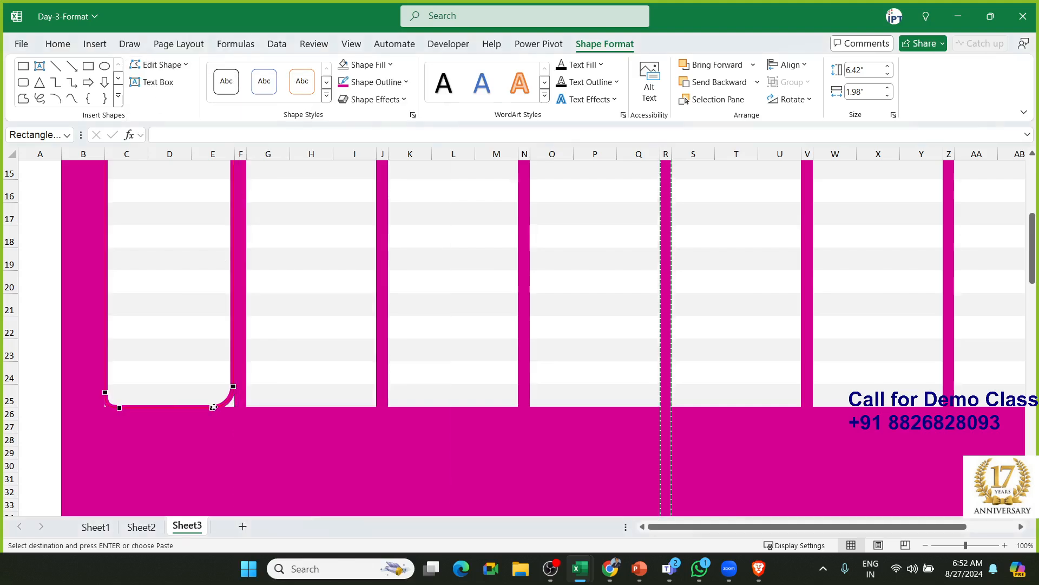
{"action": "left_click_drag", "start_coordinate": [223, 407], "coordinate": [225, 406]}
{"action": "left_click", "coordinate": [217, 425]}
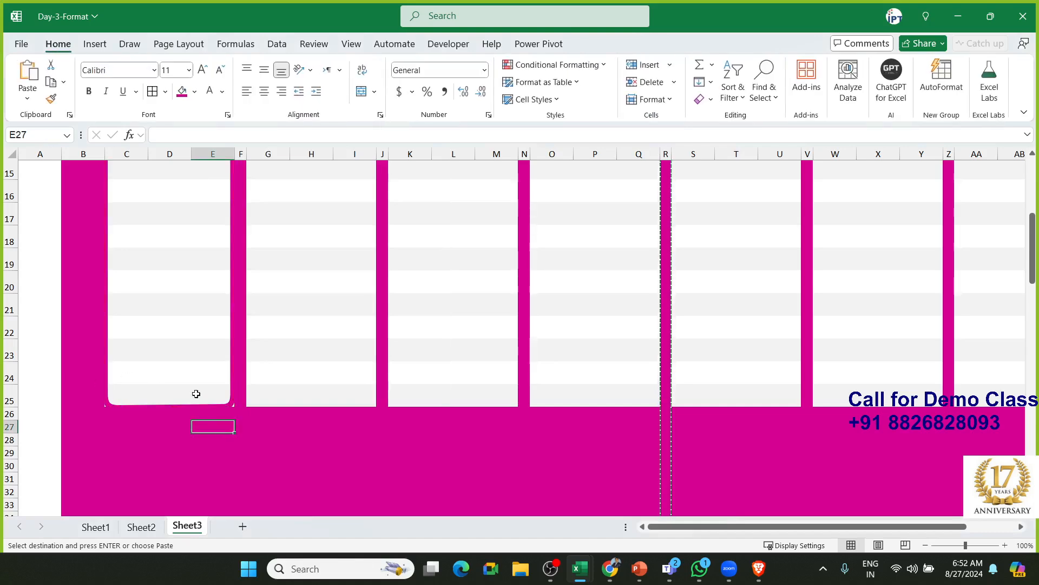
Clear the shape selection and save the workbook with Ctrl+S
{"action": "scroll", "coordinate": [245, 414], "scroll_direction": "up", "scroll_amount": 3}
{"action": "scroll", "coordinate": [245, 414], "scroll_direction": "up", "scroll_amount": 2}
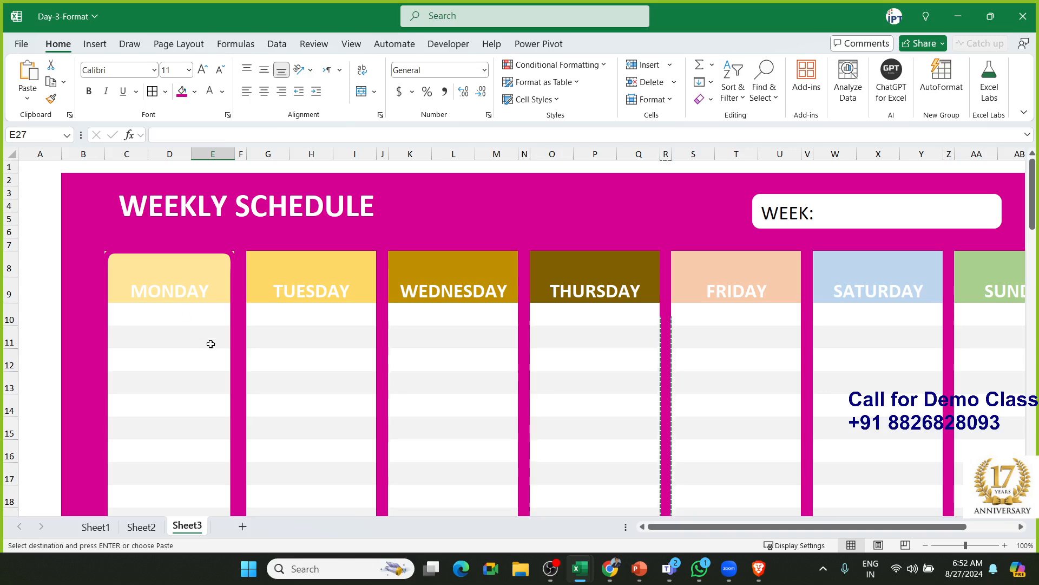
{"action": "scroll", "coordinate": [211, 344], "scroll_direction": "down", "scroll_amount": 4}
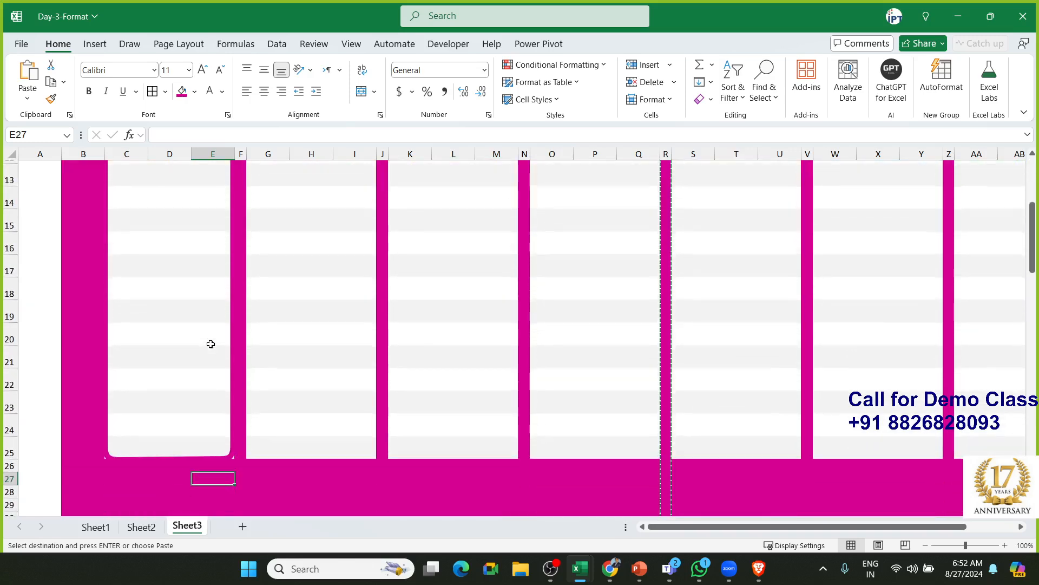
{"action": "scroll", "coordinate": [211, 344], "scroll_direction": "up", "scroll_amount": 3}
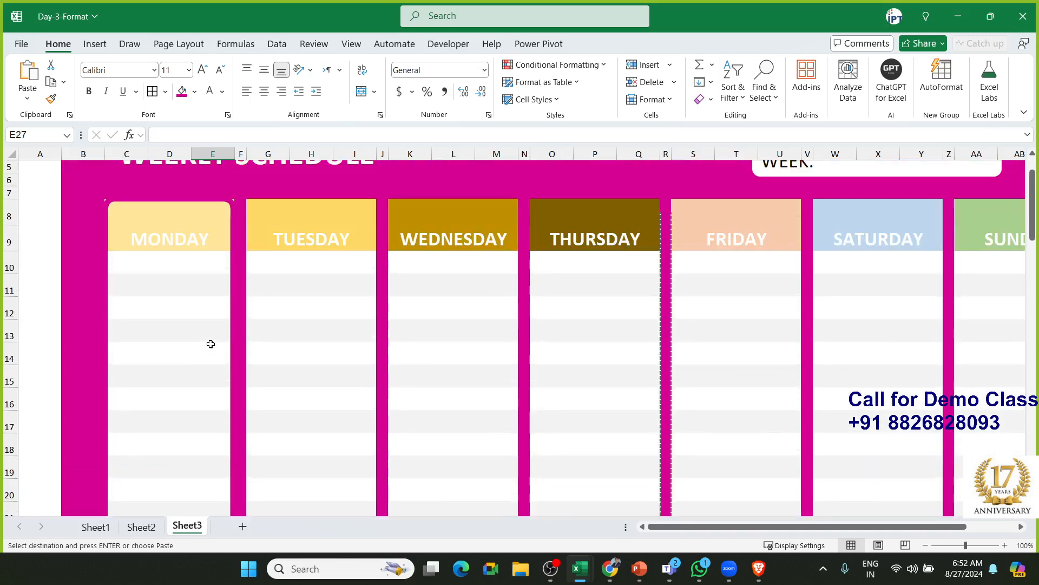
{"action": "left_click", "coordinate": [80, 269]}
{"action": "key", "text": "ctrl+s"}
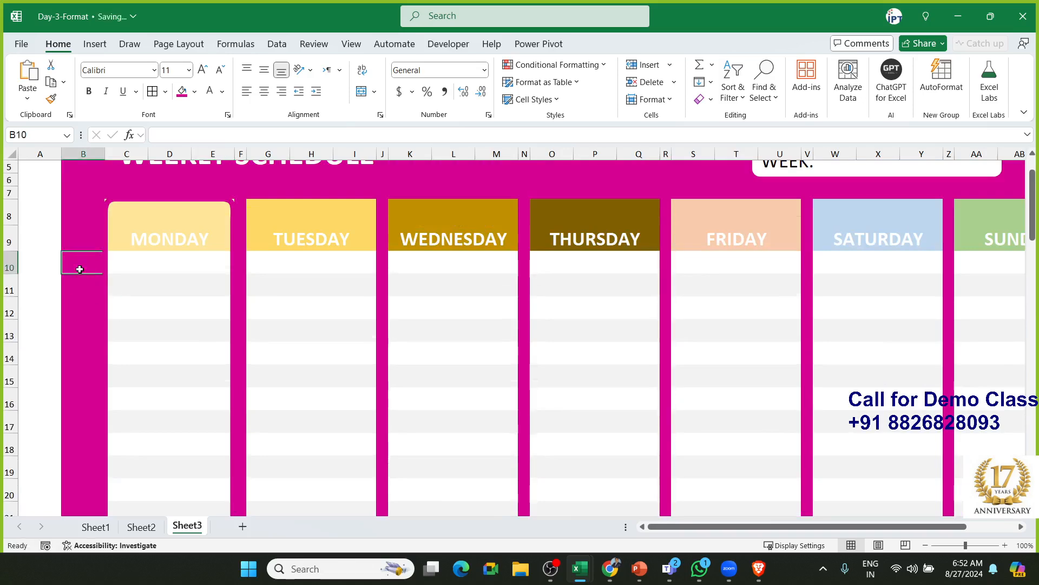